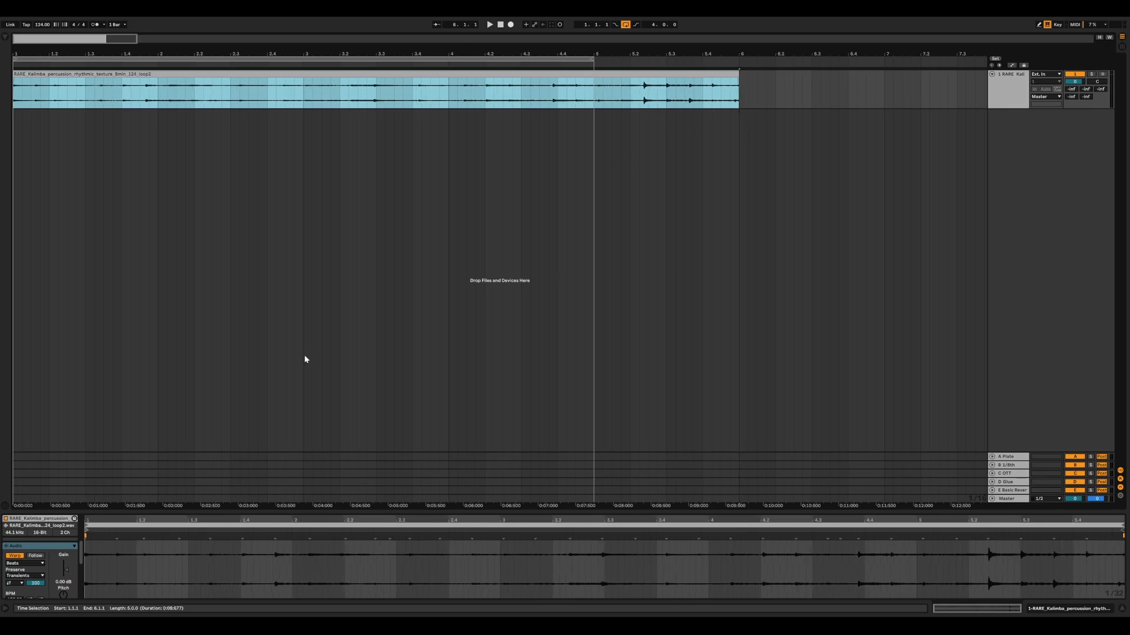
# Enlarge the kalimba clip's detail view and toggle its warping, choosing to keep the clip's current timing.
pyautogui.scroll(-1, 21, 560)
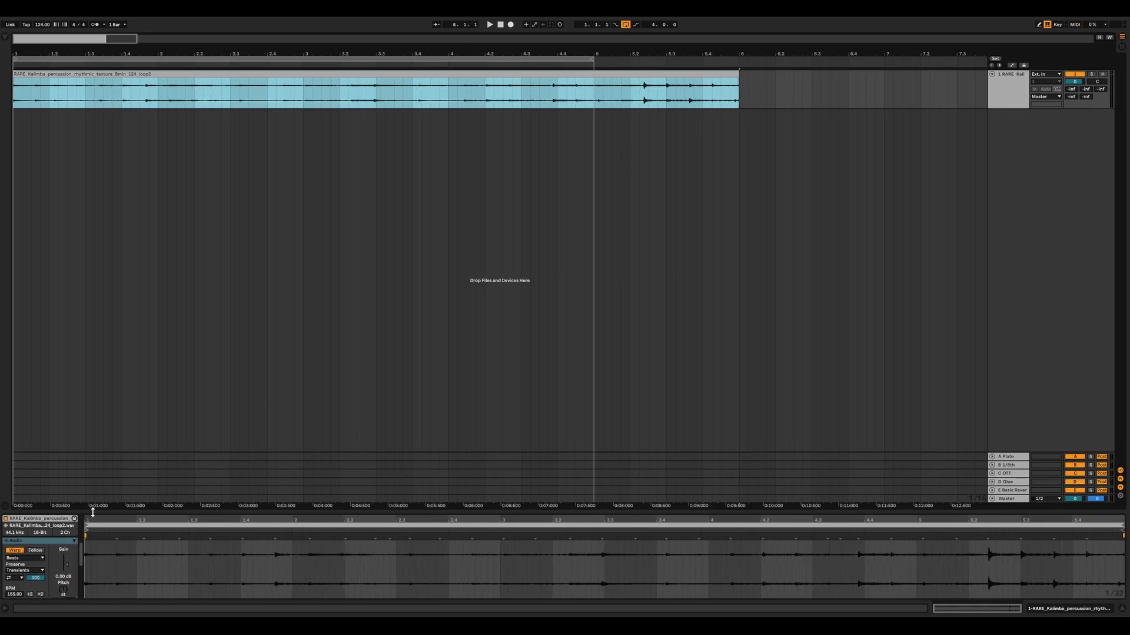
pyautogui.moveTo(92, 512); pyautogui.dragTo(94, 37)
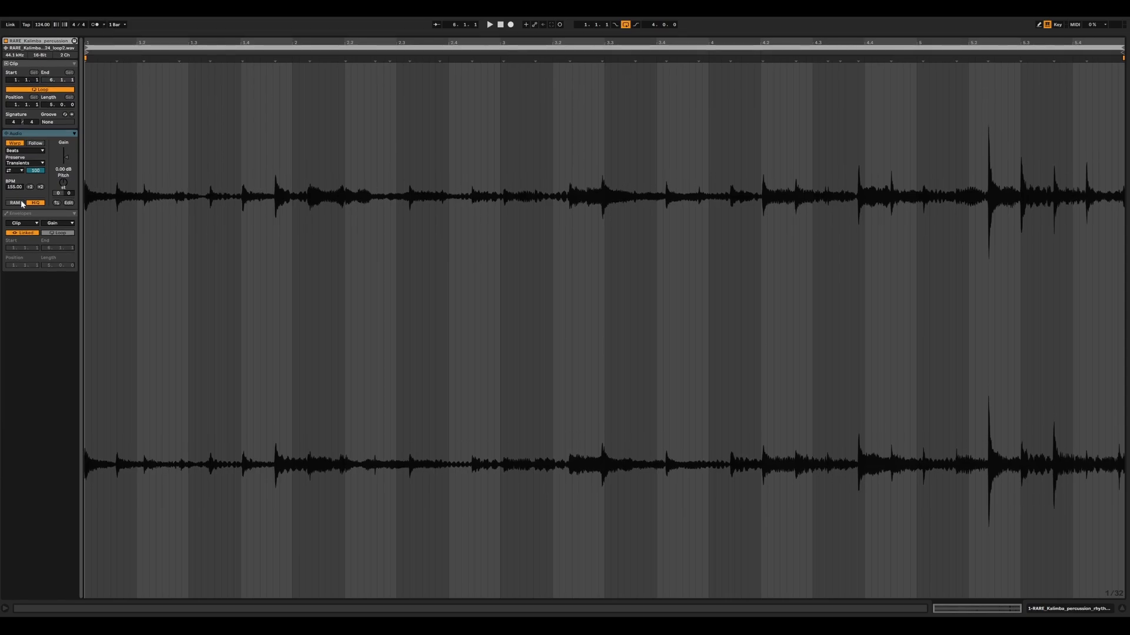
pyautogui.click(14, 143)
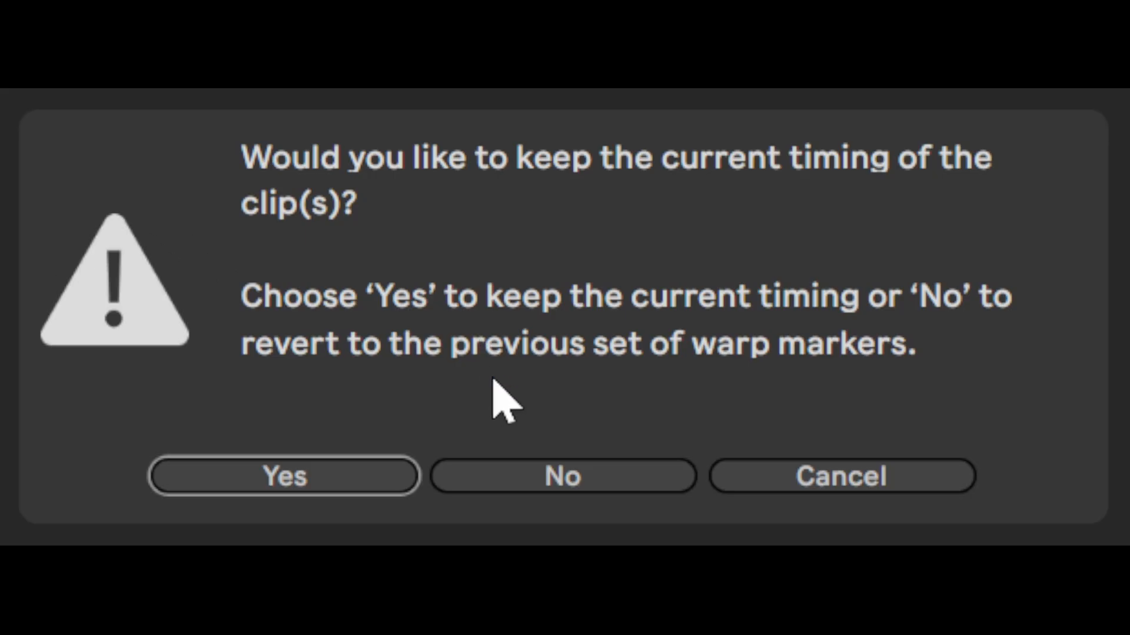
pyautogui.click(329, 473)
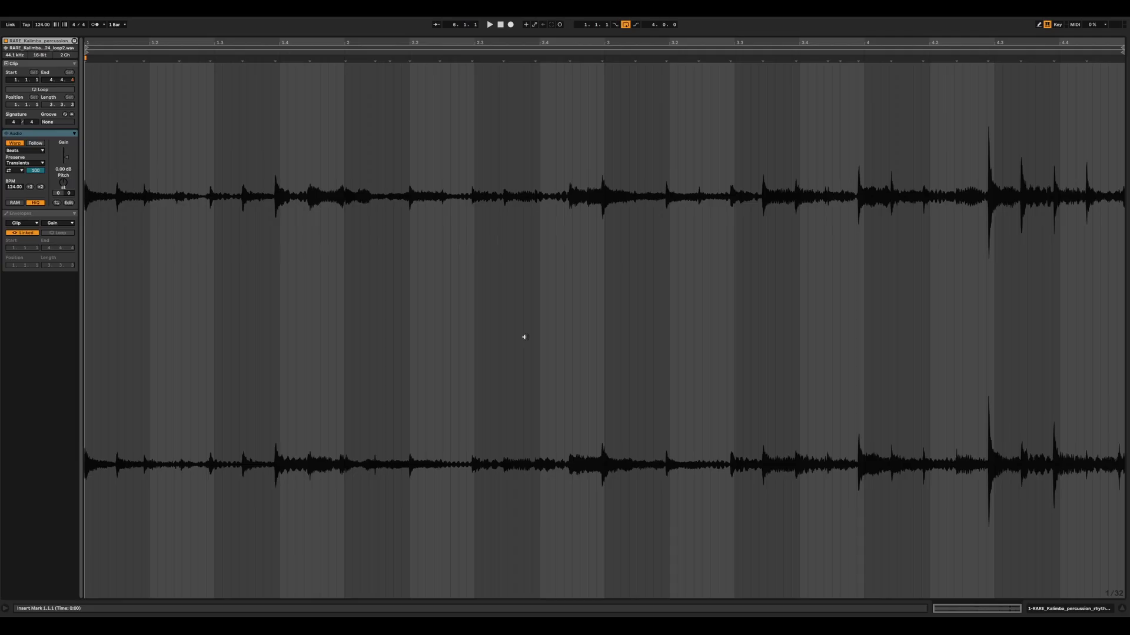
# Set the kalimba clip's warp mode to Complex Pro with an envelope of 207, and try halving and doubling its tempo.
pyautogui.click(25, 151)
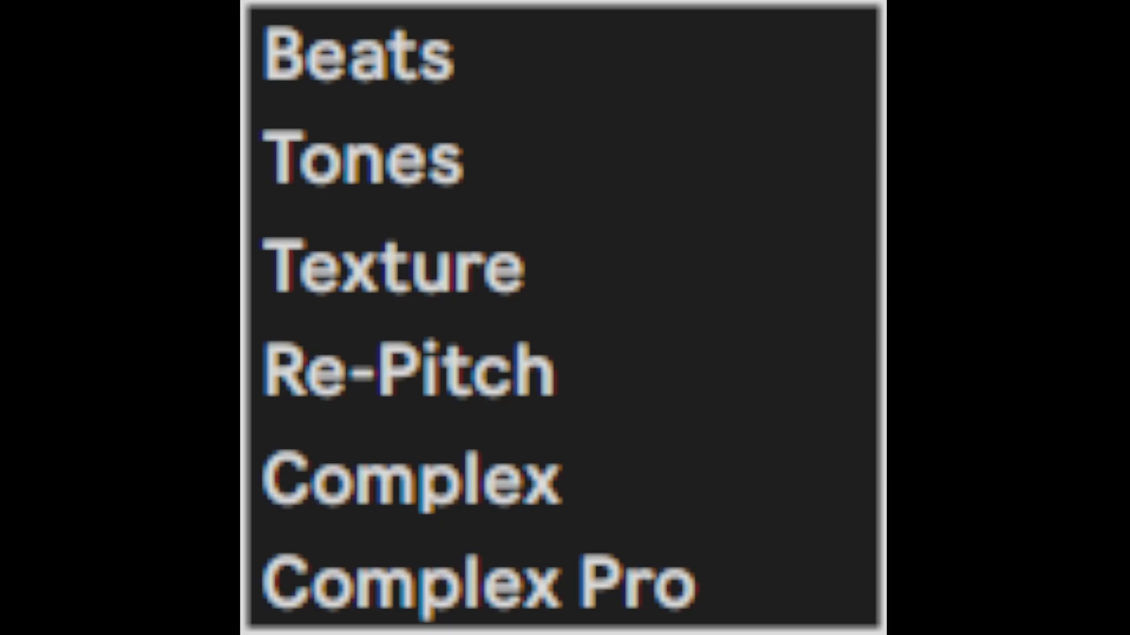
pyautogui.click(584, 580)
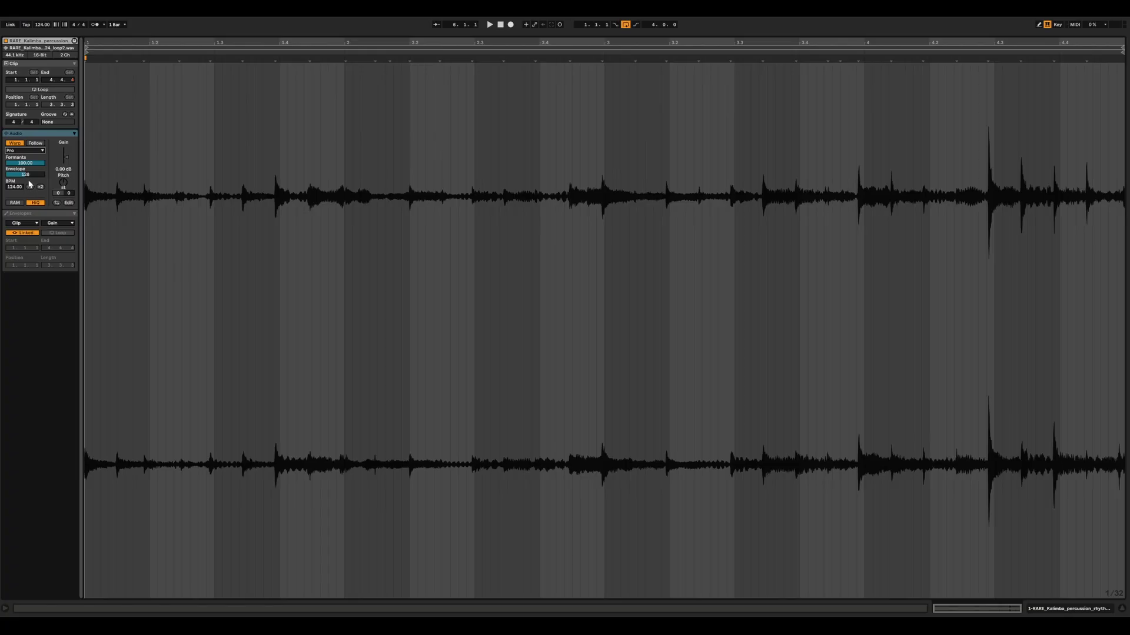
pyautogui.moveTo(28, 164)
pyautogui.mouseDown()
pyautogui.moveTo(28, 181)
pyautogui.moveTo(28, 160)
pyautogui.mouseUp()
pyautogui.click(29, 187)
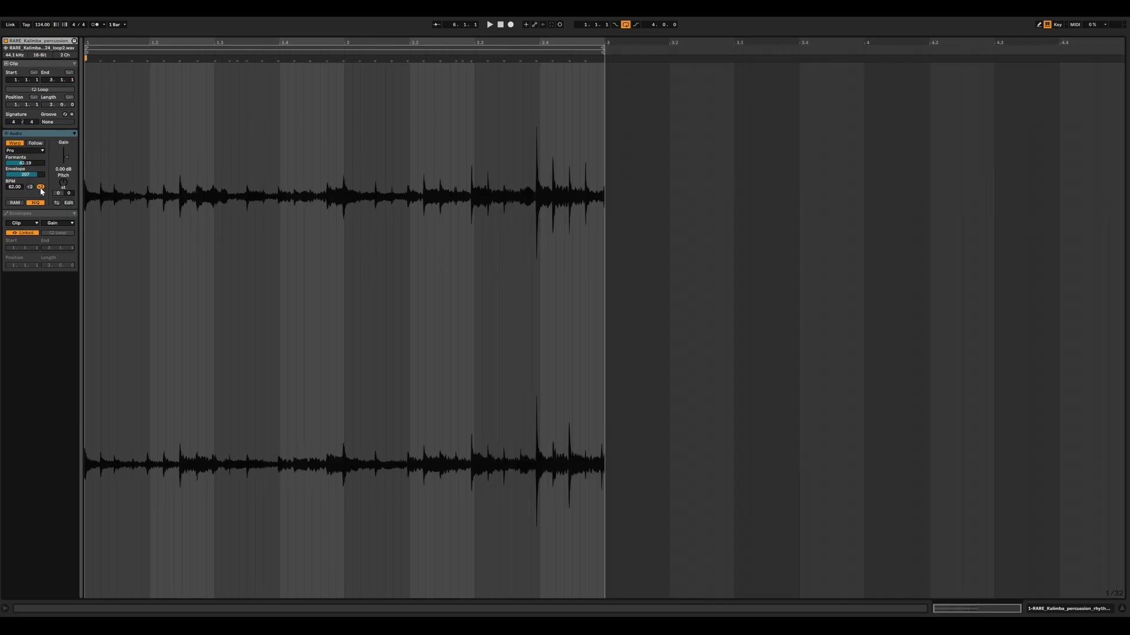
pyautogui.click(41, 188)
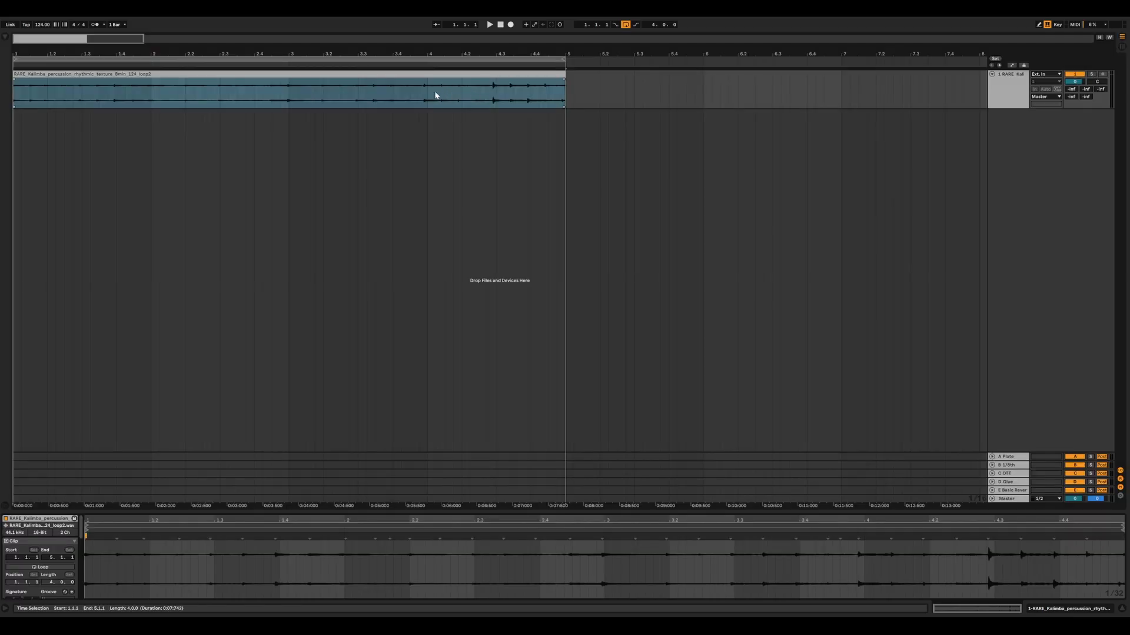
# Split off the kalimba clip's opening two sixteenths and place the slice at the start of a new second track.
pyautogui.click(419, 95)
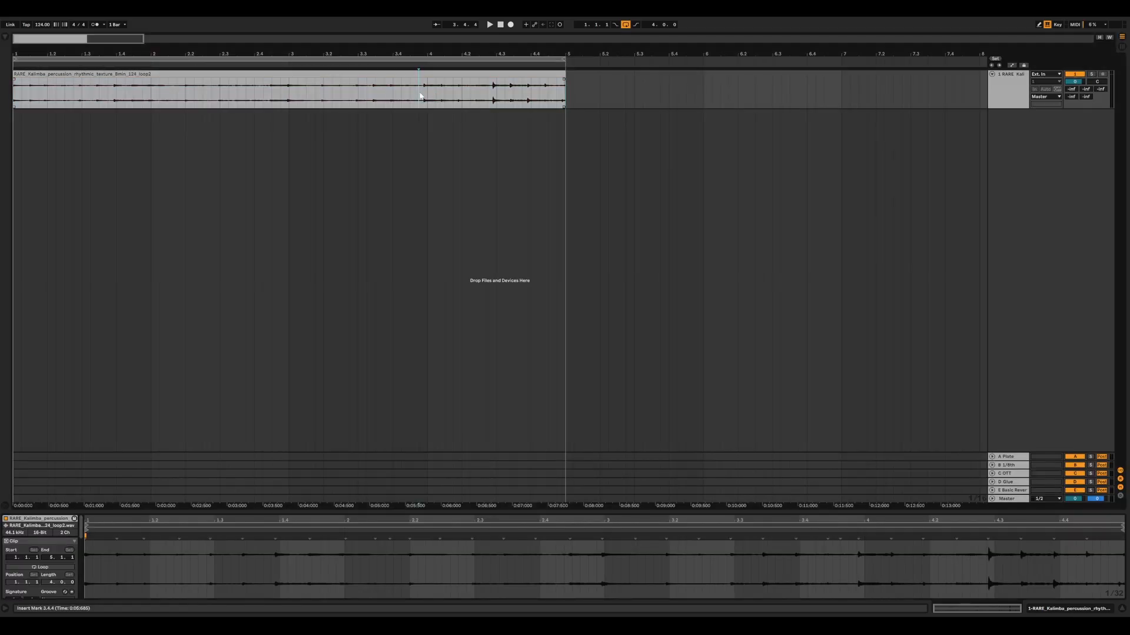
pyautogui.click(118, 73)
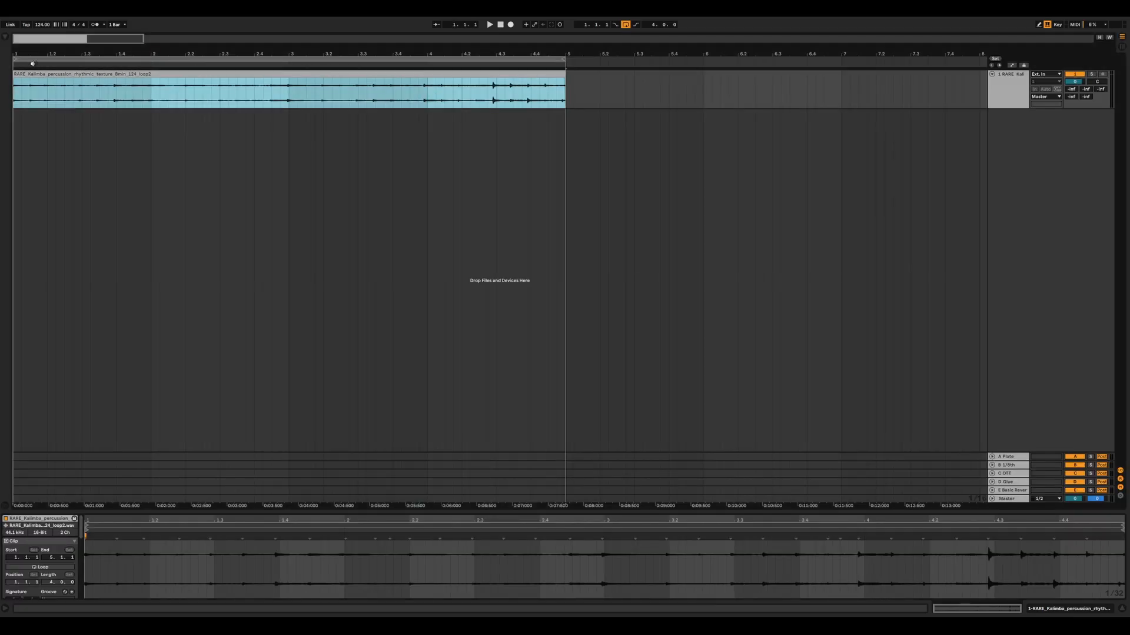
pyautogui.moveTo(65, 54); pyautogui.dragTo(53, 121)
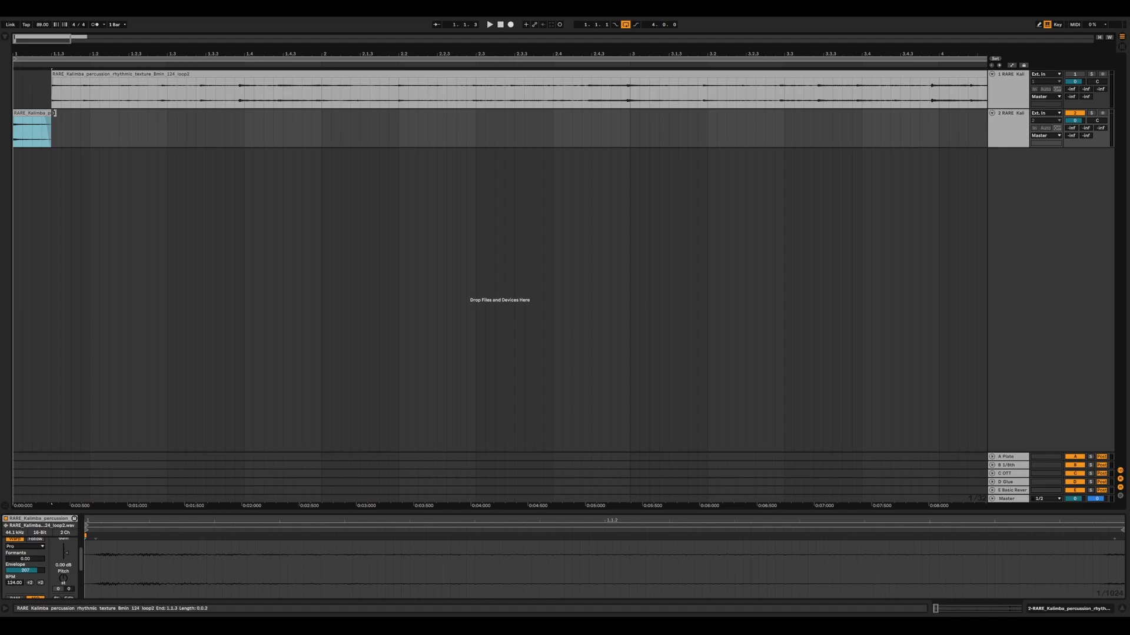
# Time-stretch the slice on the second track to a length of two beats and play it back.
pyautogui.moveTo(52, 112); pyautogui.dragTo(370, 126)
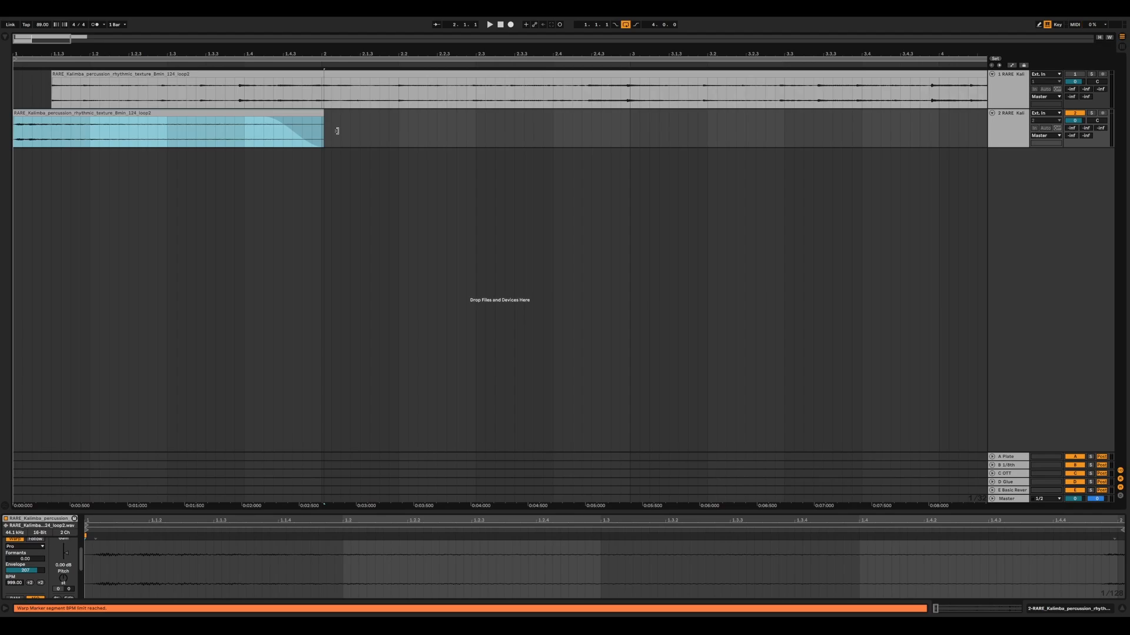
pyautogui.moveTo(326, 131); pyautogui.dragTo(165, 138)
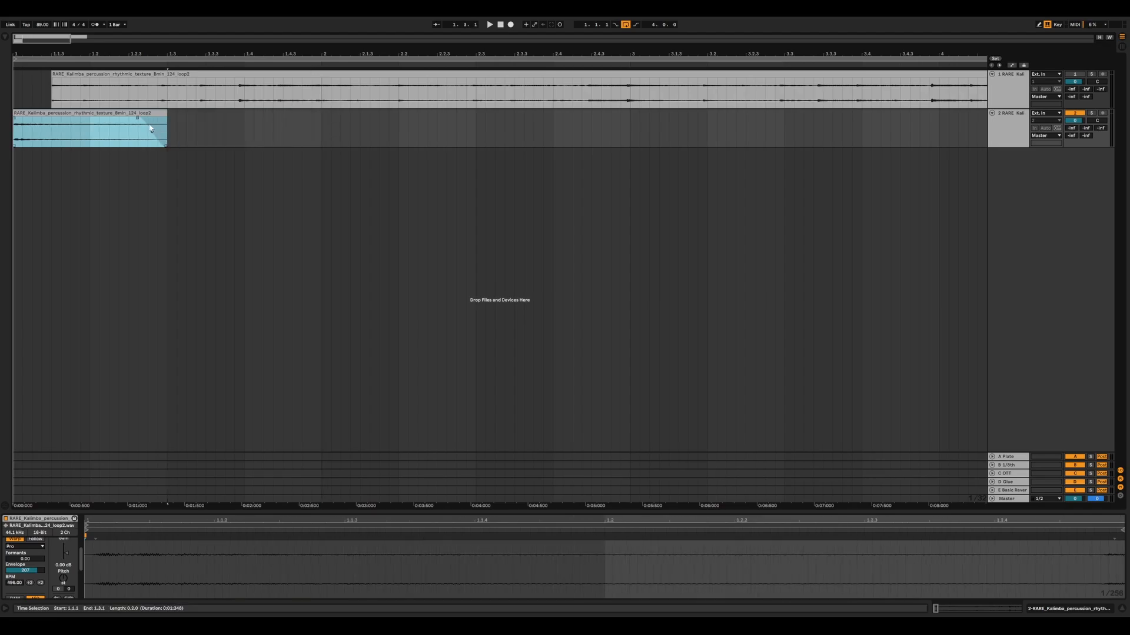
pyautogui.press('space')
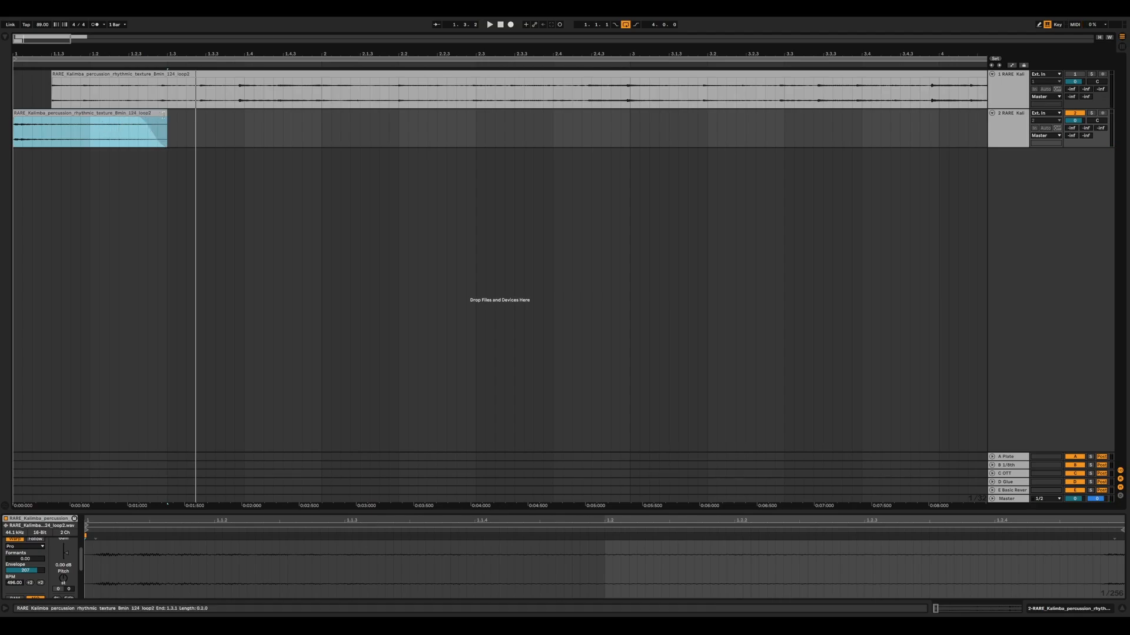
# Try extending the second track's slice to slightly over one bar and play it back.
pyautogui.moveTo(167, 116); pyautogui.dragTo(336, 133)
pyautogui.press('space')
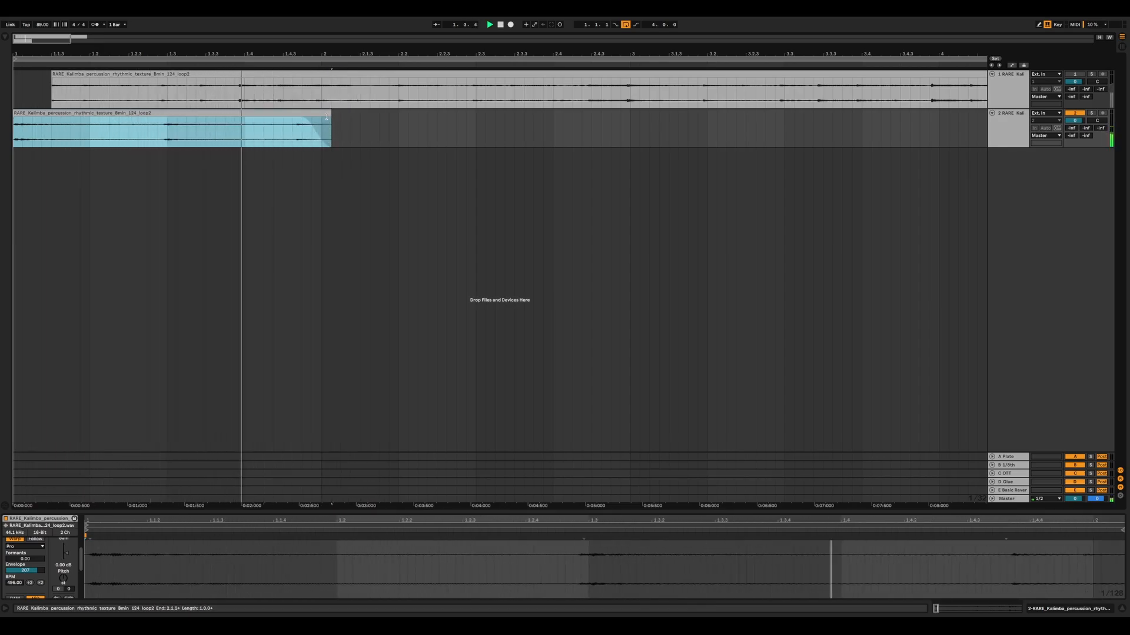
pyautogui.press('space')
# Try out a short stretched slice on a third track, play it and delete it from that track.
pyautogui.moveTo(327, 116)
pyautogui.mouseDown()
pyautogui.moveTo(269, 118)
pyautogui.moveTo(239, 134)
pyautogui.moveTo(220, 126)
pyautogui.moveTo(214, 152)
pyautogui.moveTo(34, 162)
pyautogui.moveTo(162, 164)
pyautogui.mouseUp()
pyautogui.press('space')
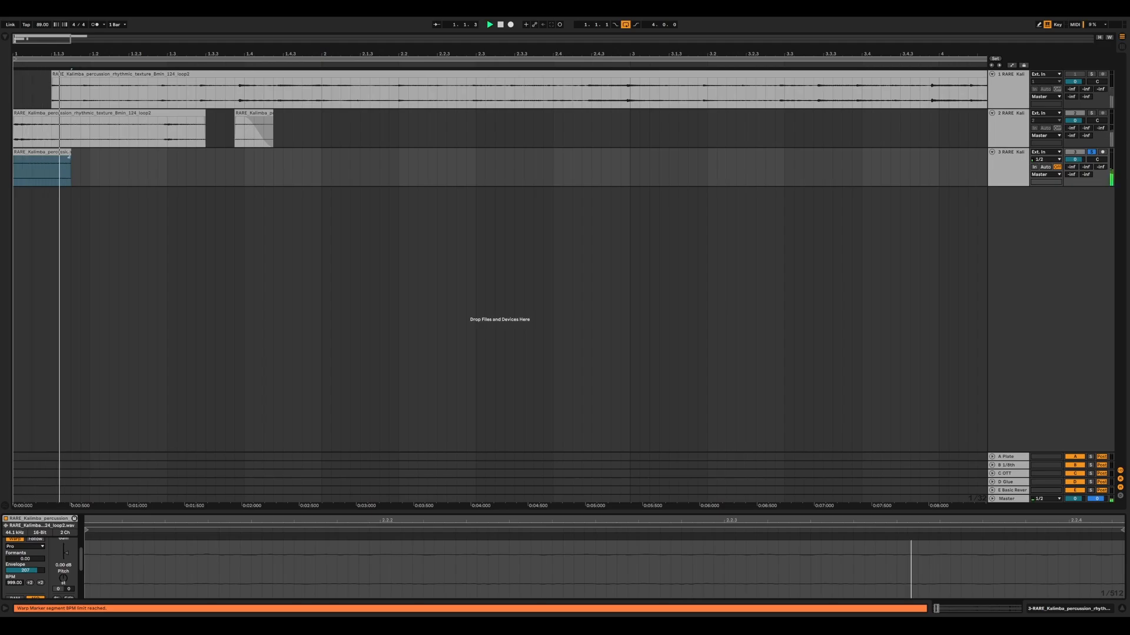
pyautogui.click(40, 153)
pyautogui.press('Delete')
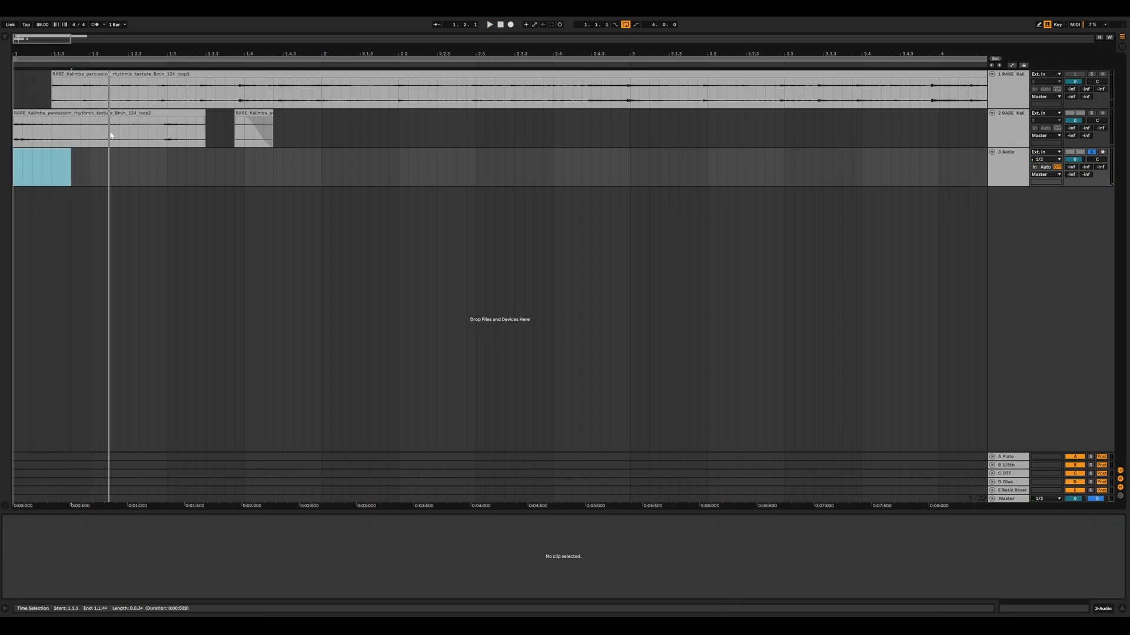
# Trim the second track's clip to two beats and play it with the track soloed.
pyautogui.click(210, 113)
pyautogui.moveTo(210, 114); pyautogui.dragTo(170, 131)
pyautogui.click(997, 134)
pyautogui.press('space')
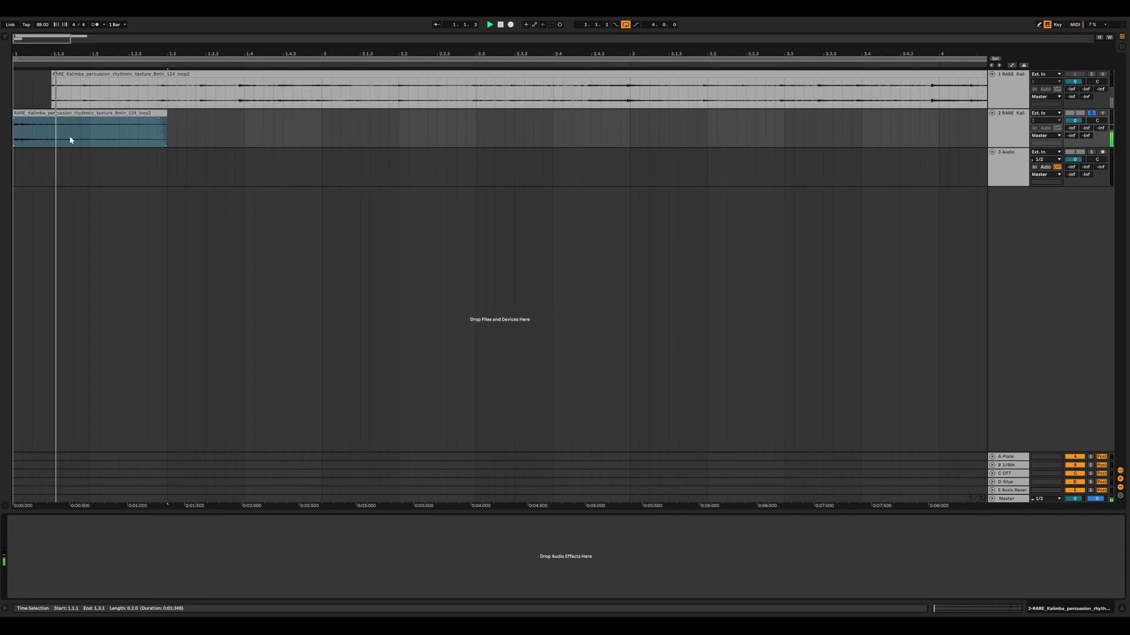
# Stretch the two-beat clip to one full bar with a longer fade-out, and play it back.
pyautogui.click(159, 120)
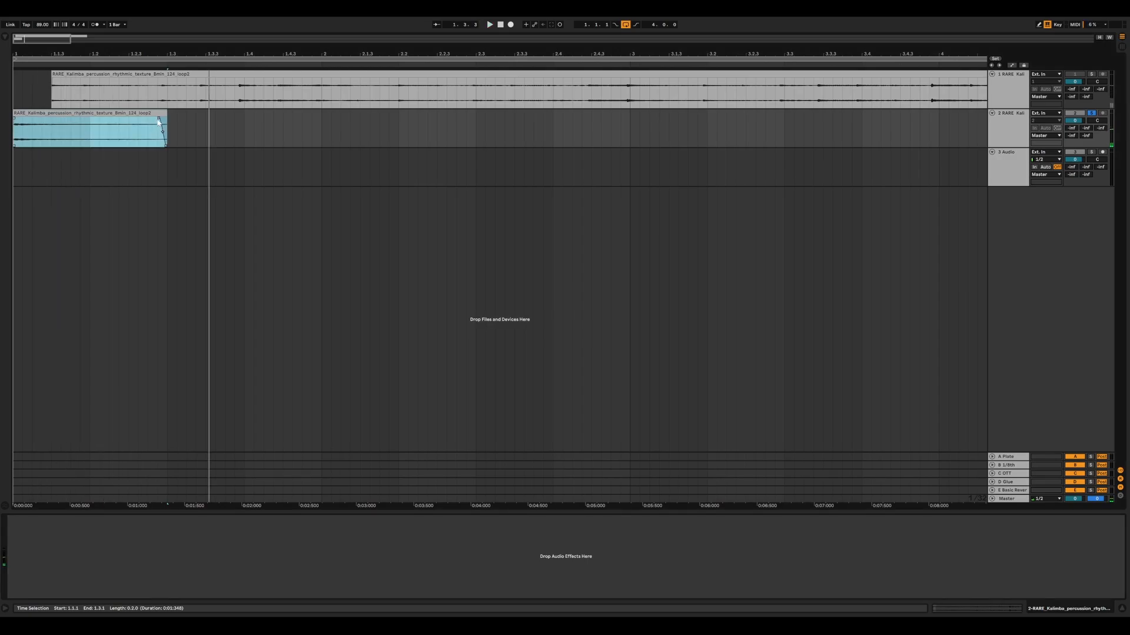
pyautogui.moveTo(158, 120)
pyautogui.mouseDown()
pyautogui.moveTo(145, 125)
pyautogui.moveTo(321, 124)
pyautogui.mouseUp()
pyautogui.press('space')
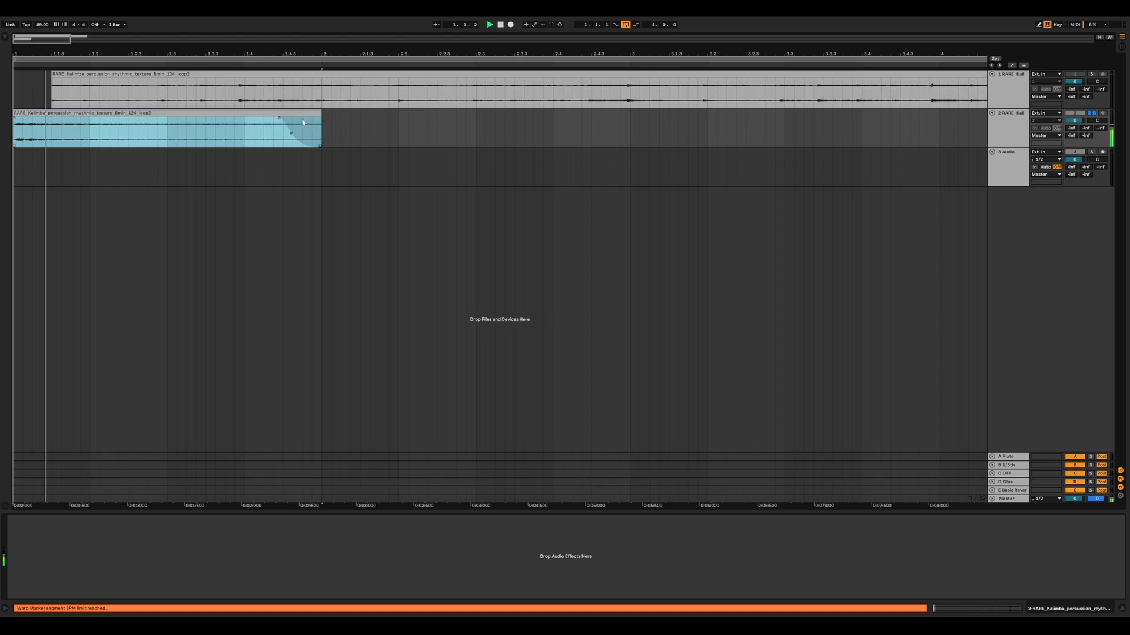
pyautogui.press('space')
# Add a short fade-in at the start of the one-bar clip and play it back.
pyautogui.moveTo(15, 119)
pyautogui.mouseDown()
pyautogui.moveTo(23, 116)
pyautogui.moveTo(14, 120)
pyautogui.mouseUp()
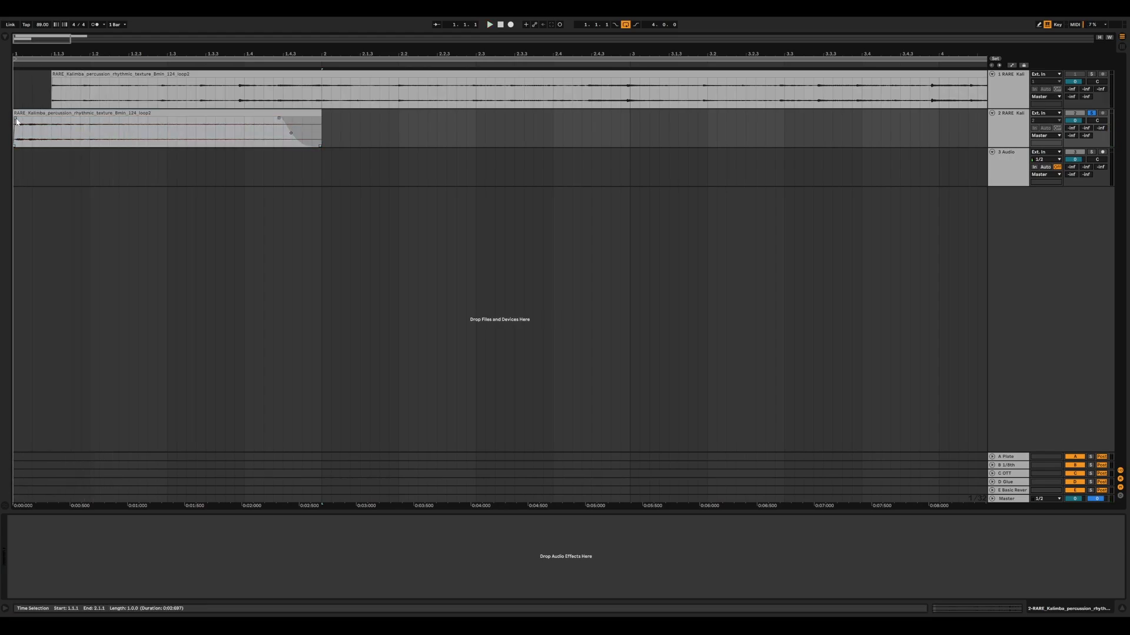
pyautogui.click(170, 144)
pyautogui.press('space')
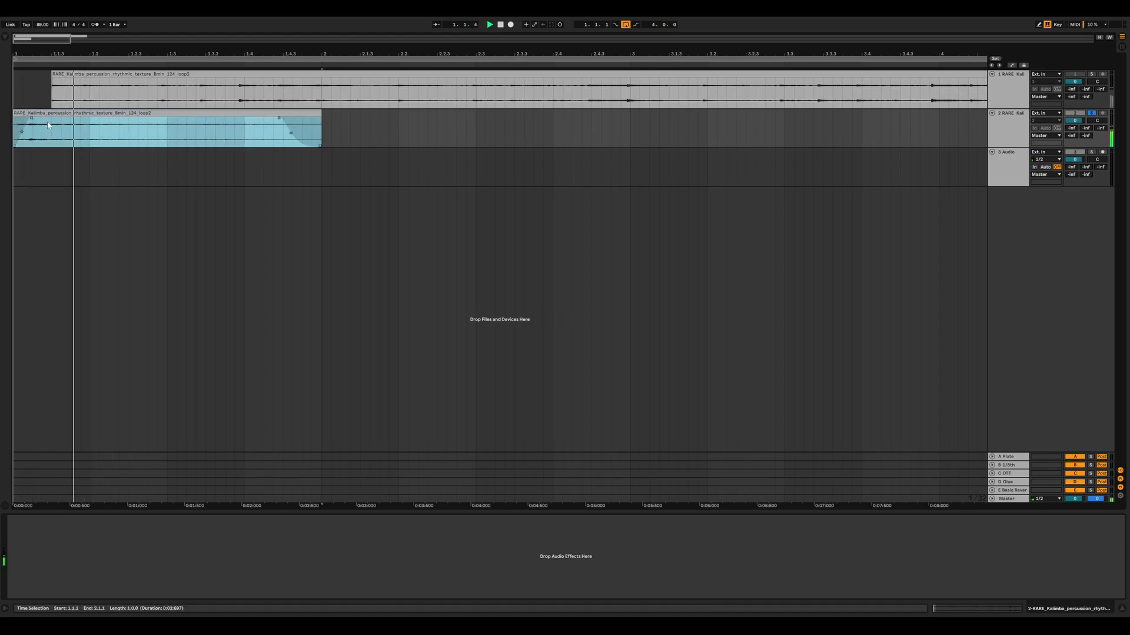
pyautogui.press('space')
# Duplicate the faded clip into the second bar, and set the original's warp mode to Tones after trying Beats.
pyautogui.click(235, 124)
pyautogui.click(31, 553)
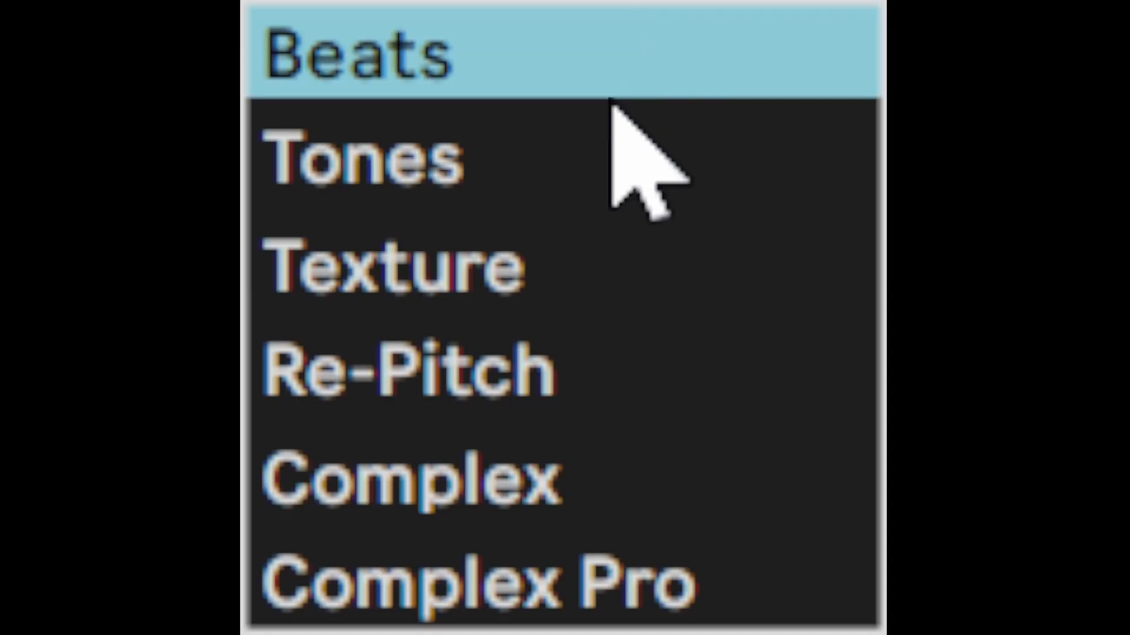
pyautogui.click(28, 566)
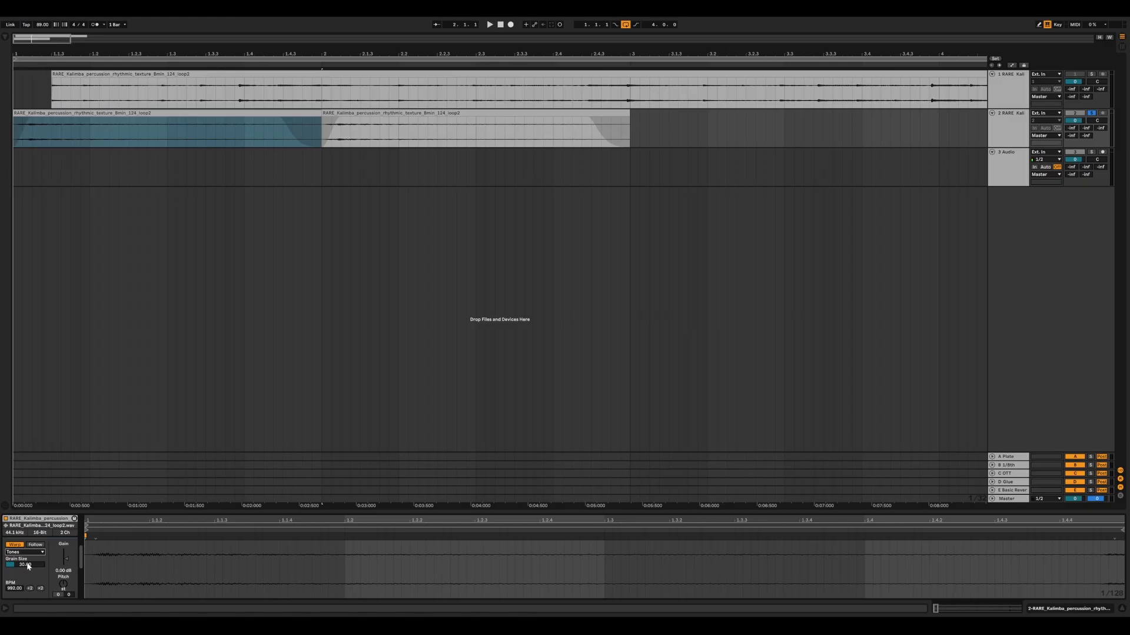
pyautogui.click(28, 565)
pyautogui.click(25, 552)
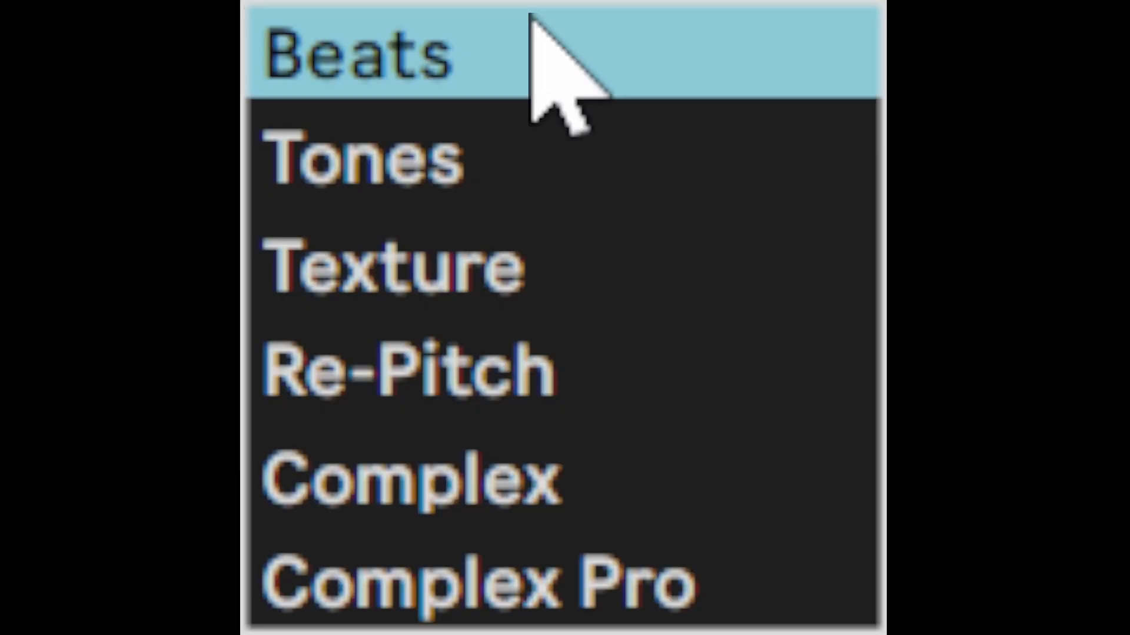
pyautogui.click(23, 545)
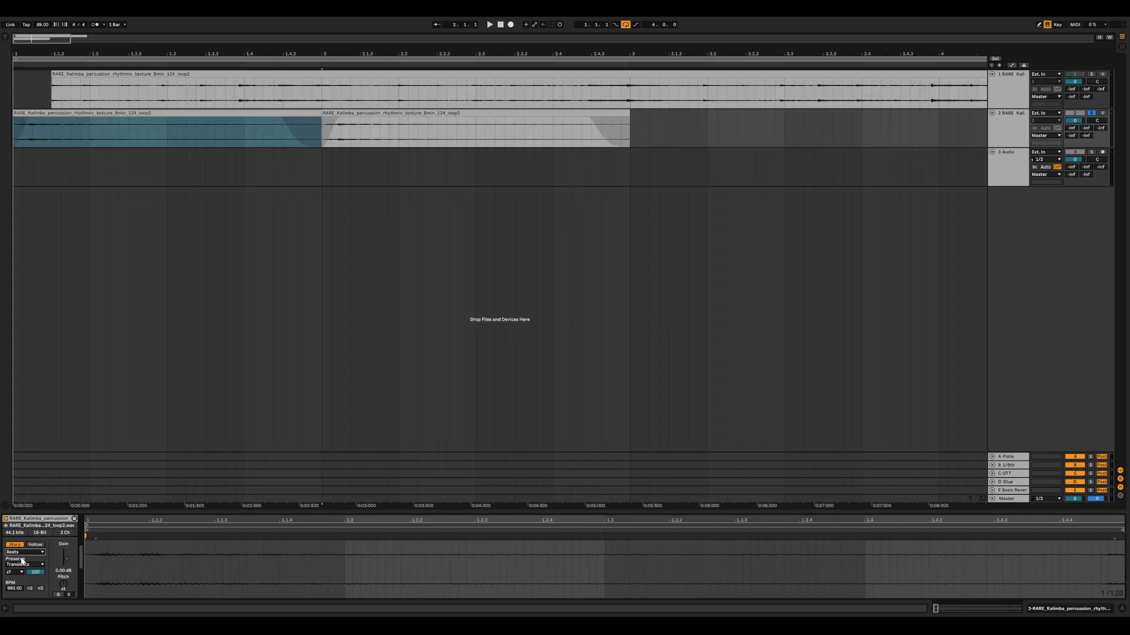
pyautogui.click(25, 552)
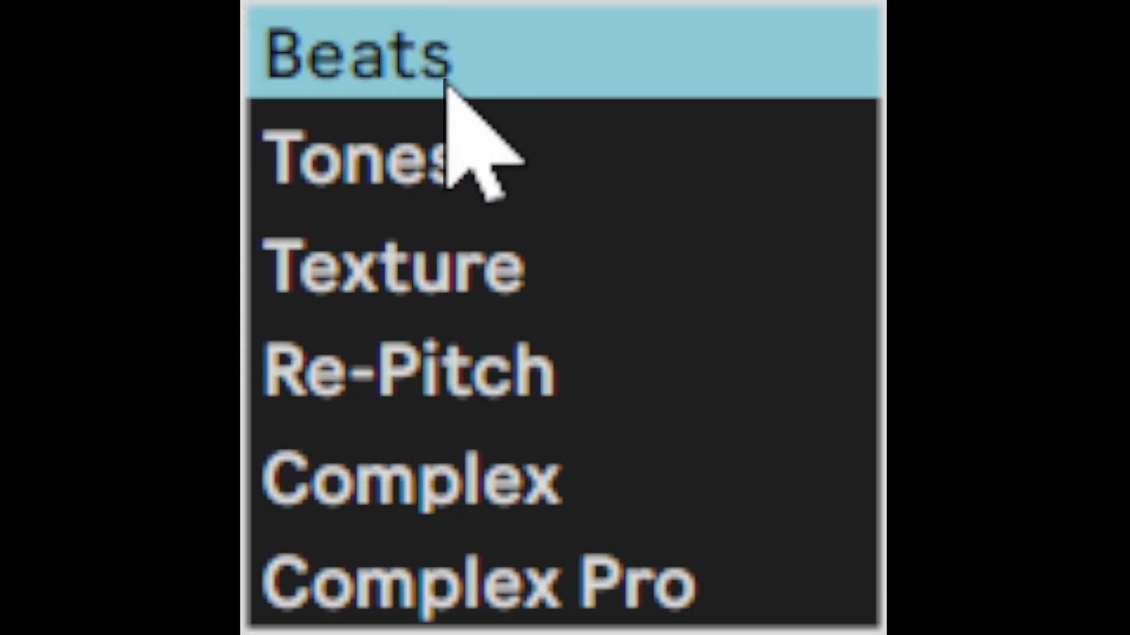
pyautogui.click(22, 559)
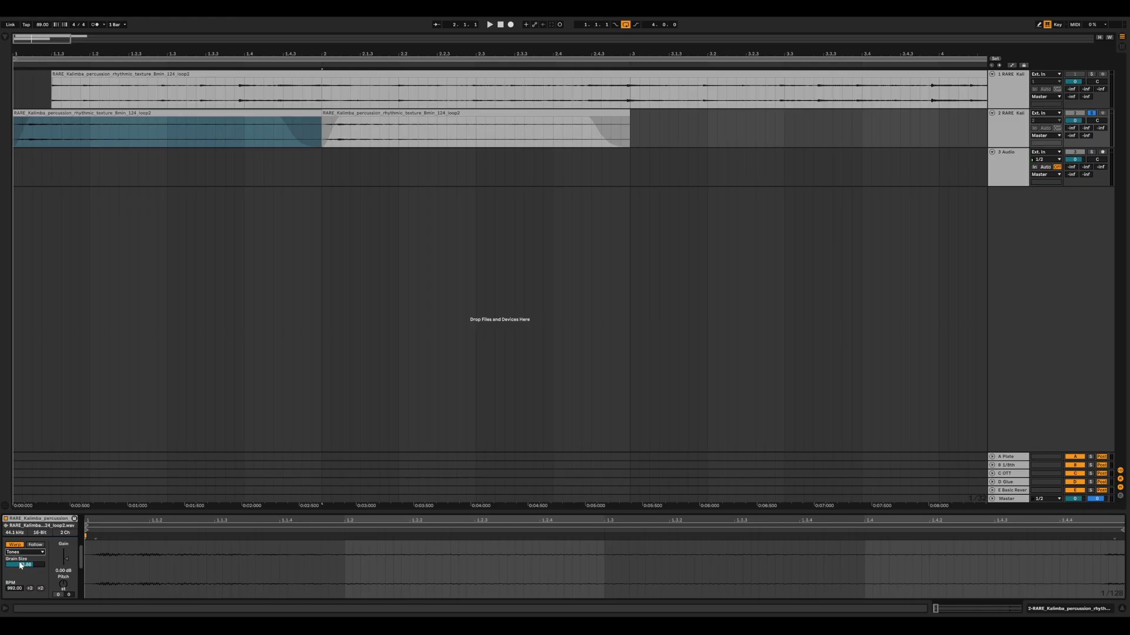
# Set the first clip's Grain Size to about 76 while auditioning it, and shorten the clip to end one sixteenth before bar 2.
pyautogui.press('space')
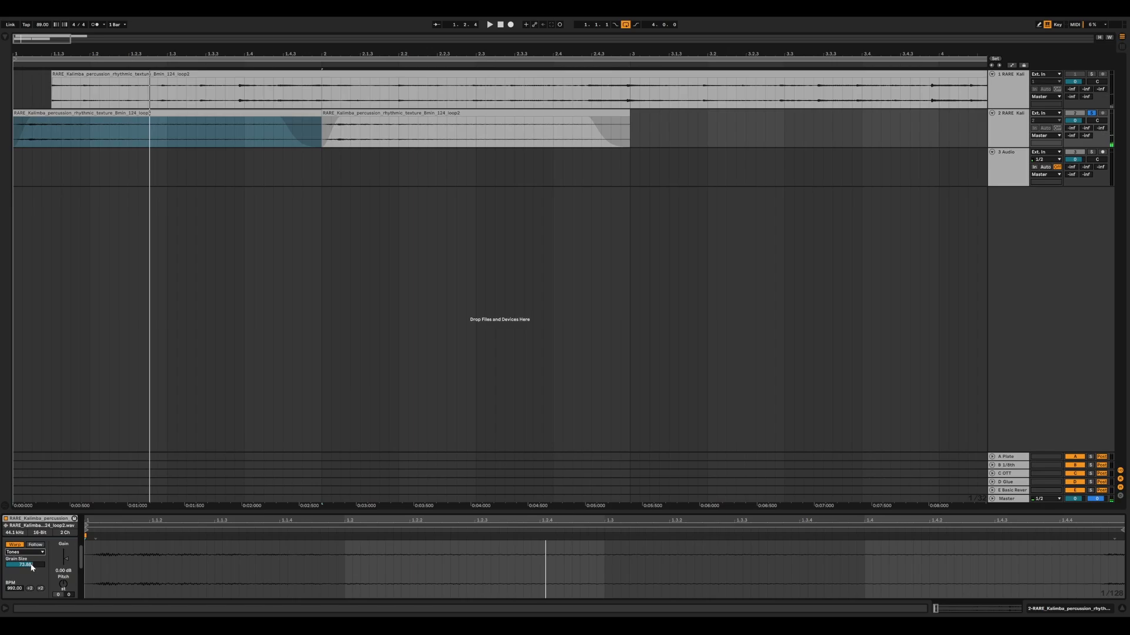
pyautogui.moveTo(31, 567)
pyautogui.mouseDown()
pyautogui.moveTo(31, 600)
pyautogui.moveTo(31, 589)
pyautogui.mouseUp()
pyautogui.press('space')
pyautogui.press('space')
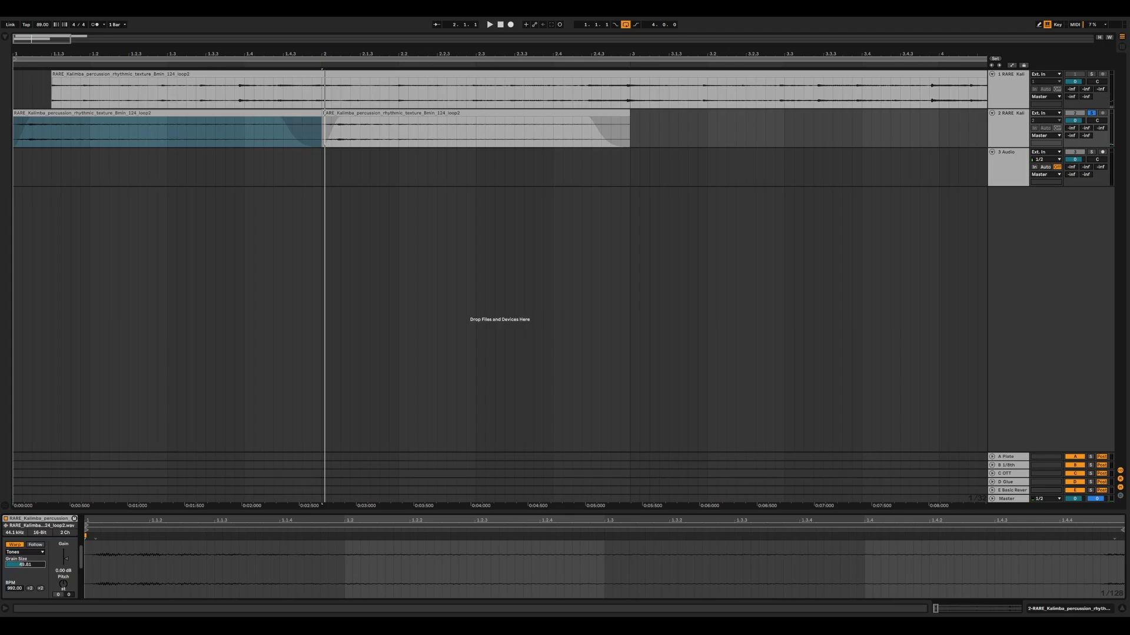
pyautogui.press('space')
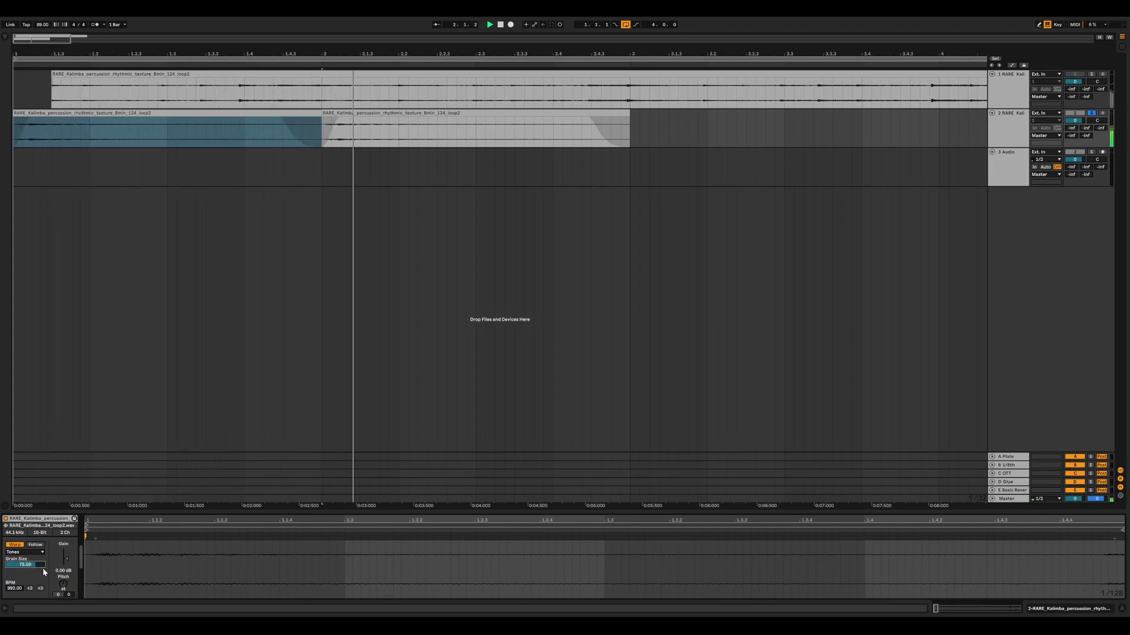
pyautogui.press('space')
pyautogui.moveTo(319, 111); pyautogui.dragTo(301, 112)
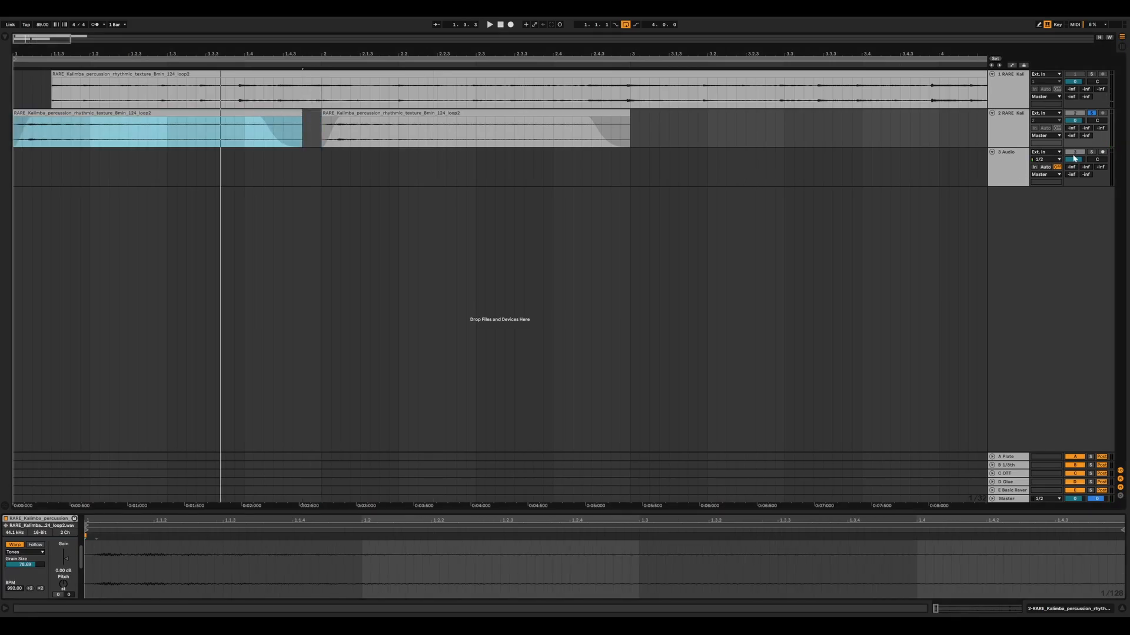
# Route the second track into the third track's audio input, arm the third track for recording and turn off its solo.
pyautogui.click(1046, 152)
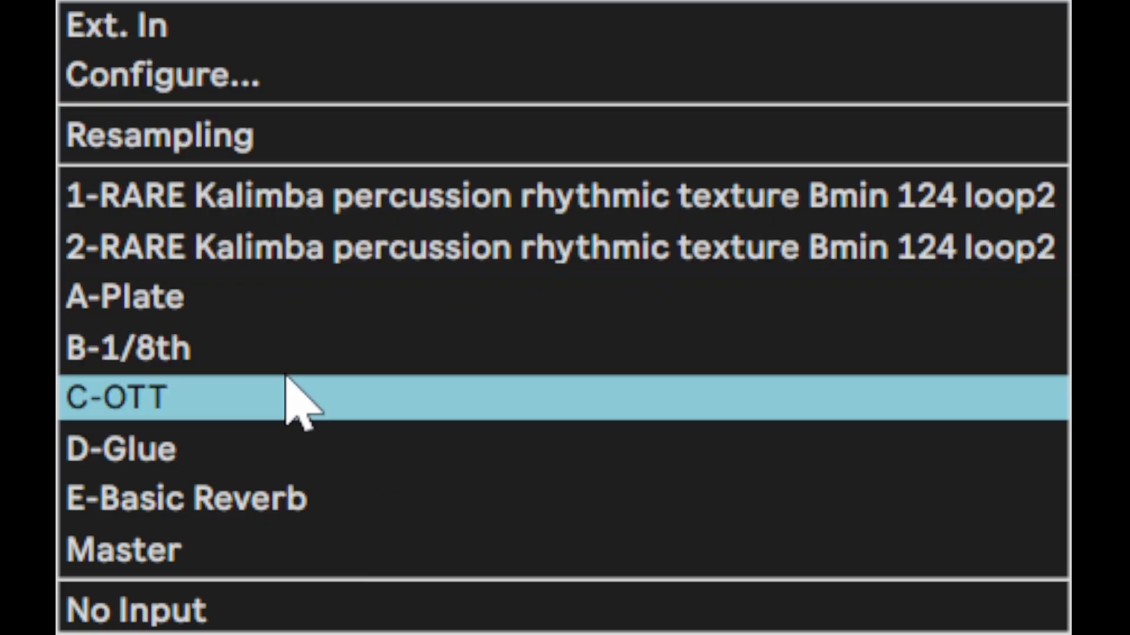
pyautogui.click(282, 247)
pyautogui.click(1101, 151)
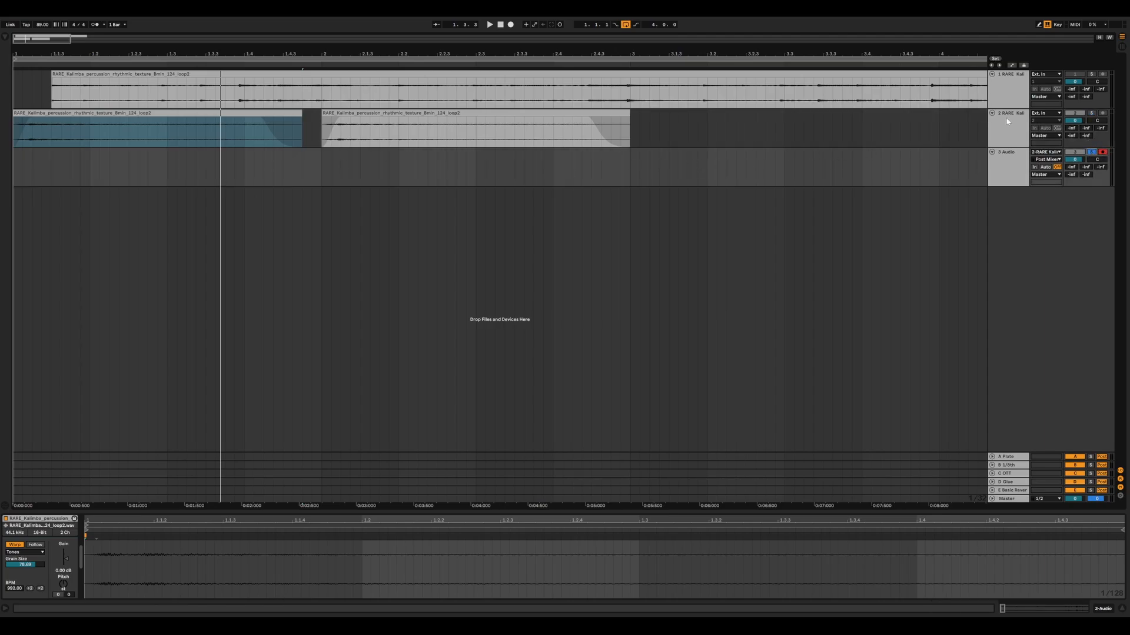
pyautogui.click(1090, 152)
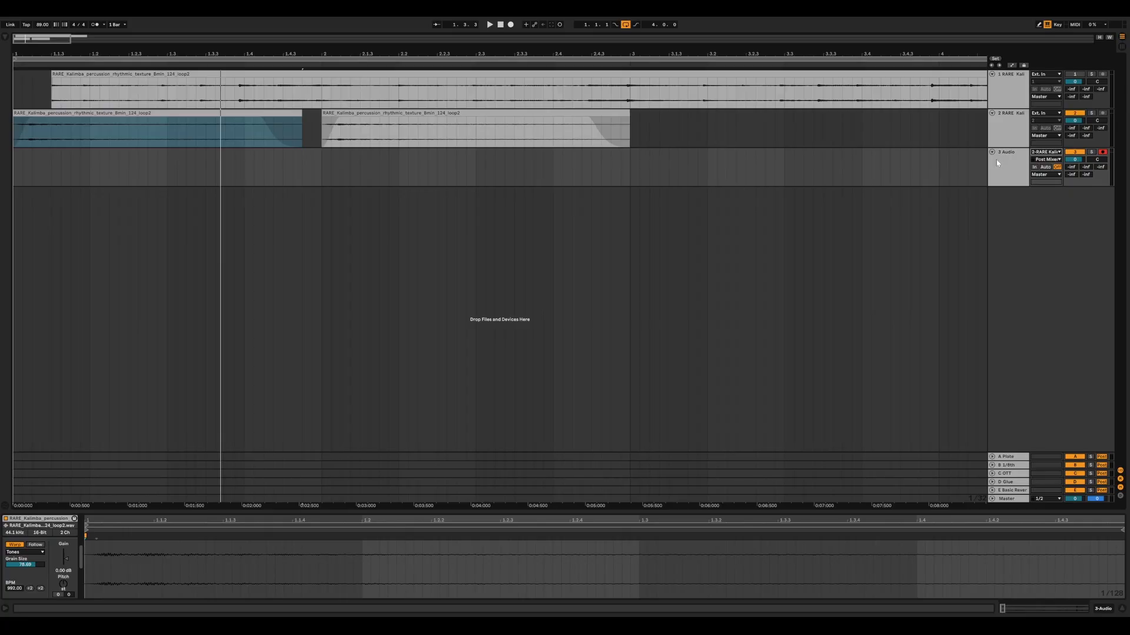
# Set the third track's audio input to the second track, 2-RARE Kalimba percussion rhythmic texture Bmin 124 loop2.
pyautogui.click(1009, 164)
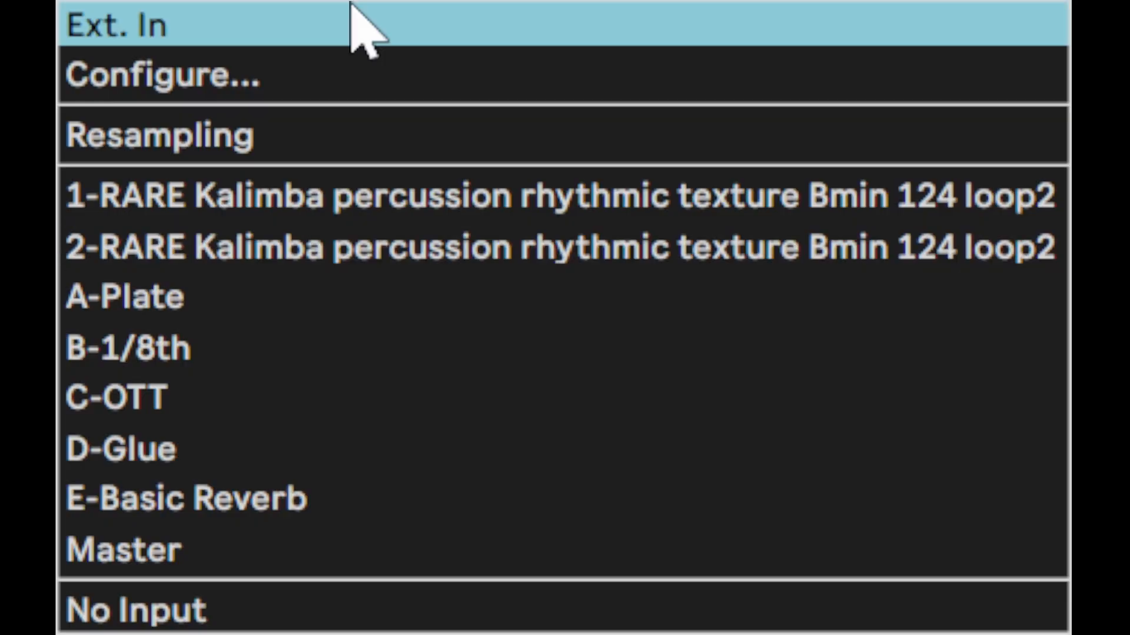
pyautogui.click(277, 250)
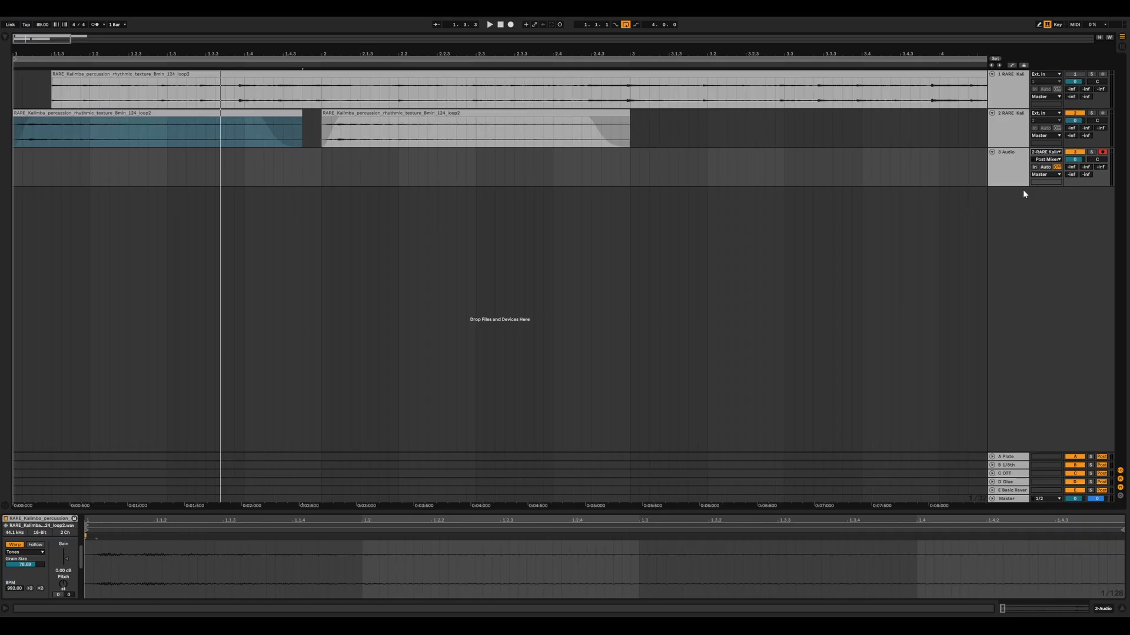
pyautogui.click(1012, 127)
pyautogui.rightClick(1008, 129)
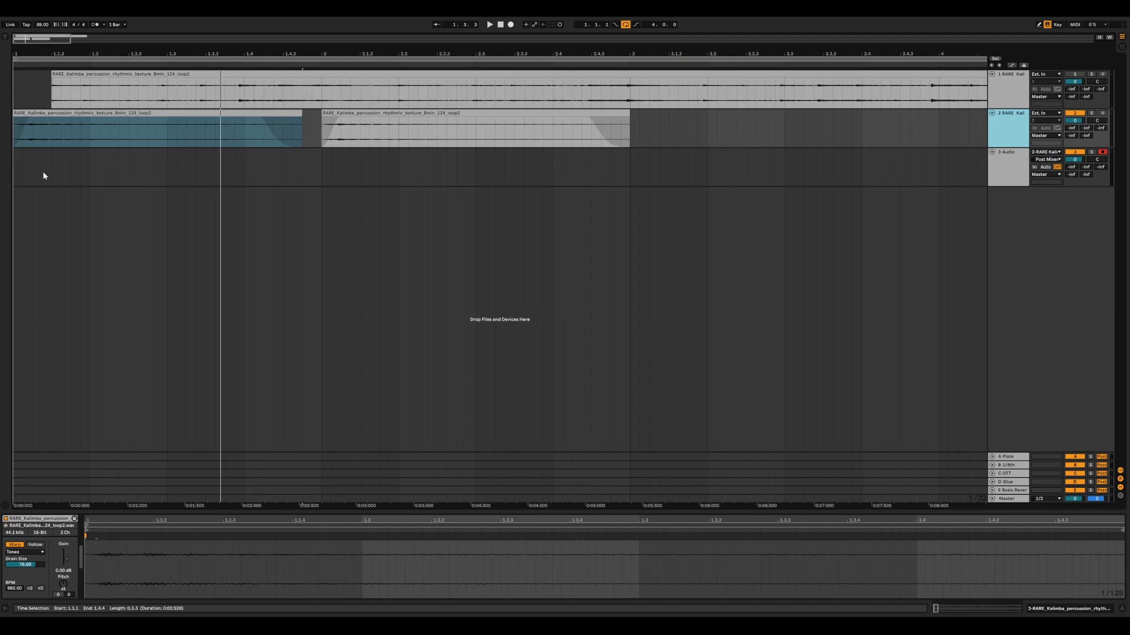
# Record the second track's output onto the third track from the start and trim the recorded clip to one bar.
pyautogui.click(15, 173)
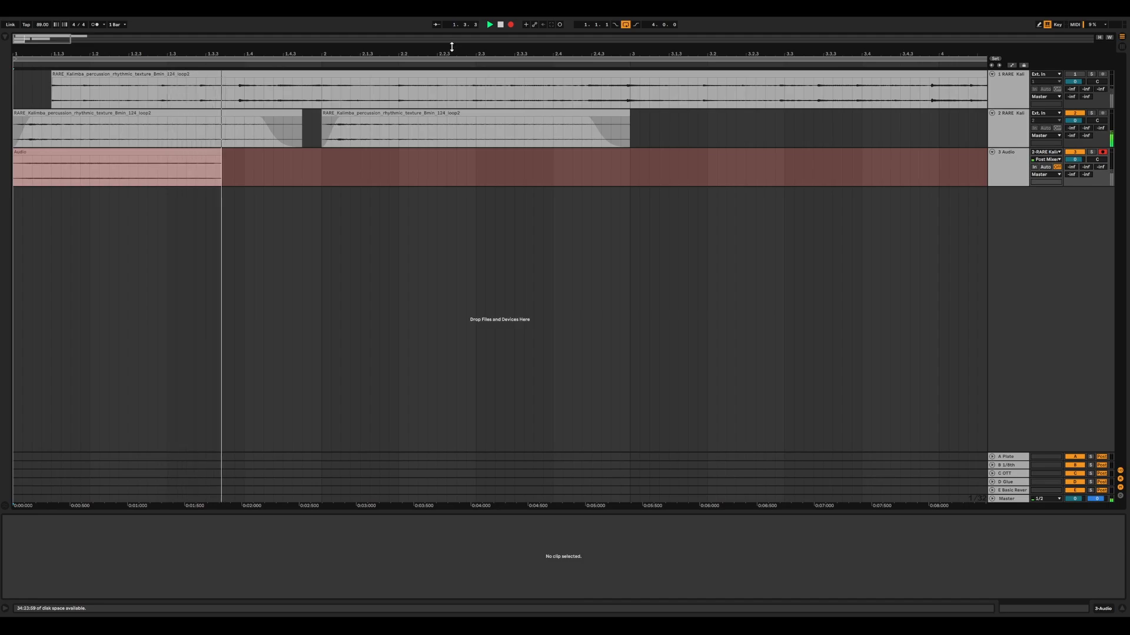
pyautogui.press('space')
pyautogui.moveTo(328, 162); pyautogui.dragTo(322, 162)
# Solo the third track to audition its recording, move the solo to the second track and rename the third track Stutter Bell.
pyautogui.click(1086, 154)
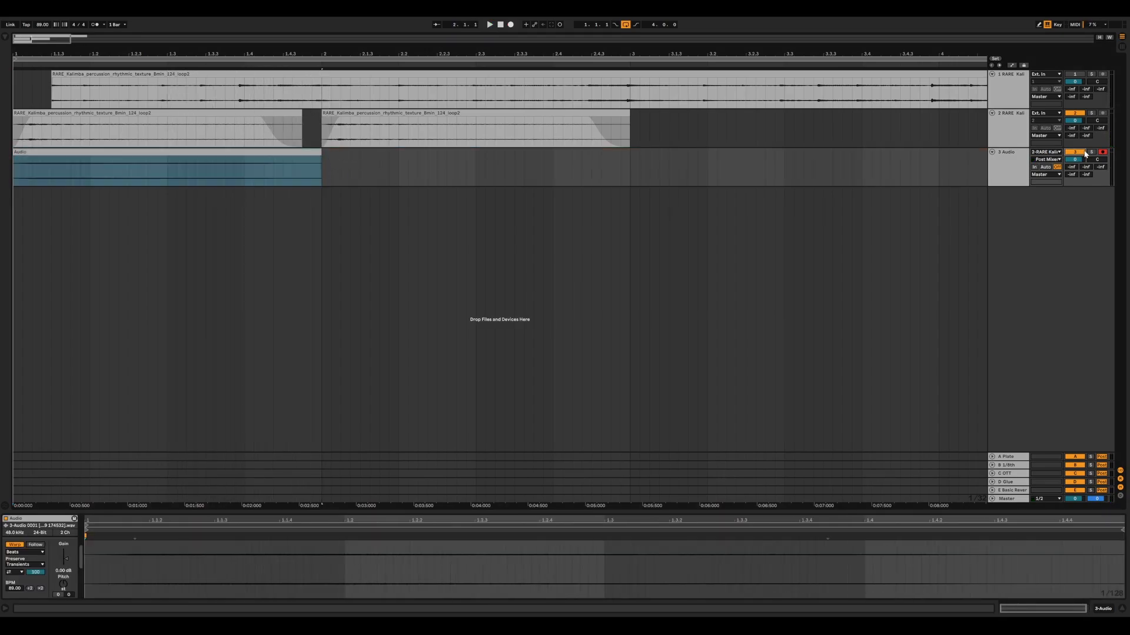
pyautogui.press('space')
pyautogui.click(1008, 170)
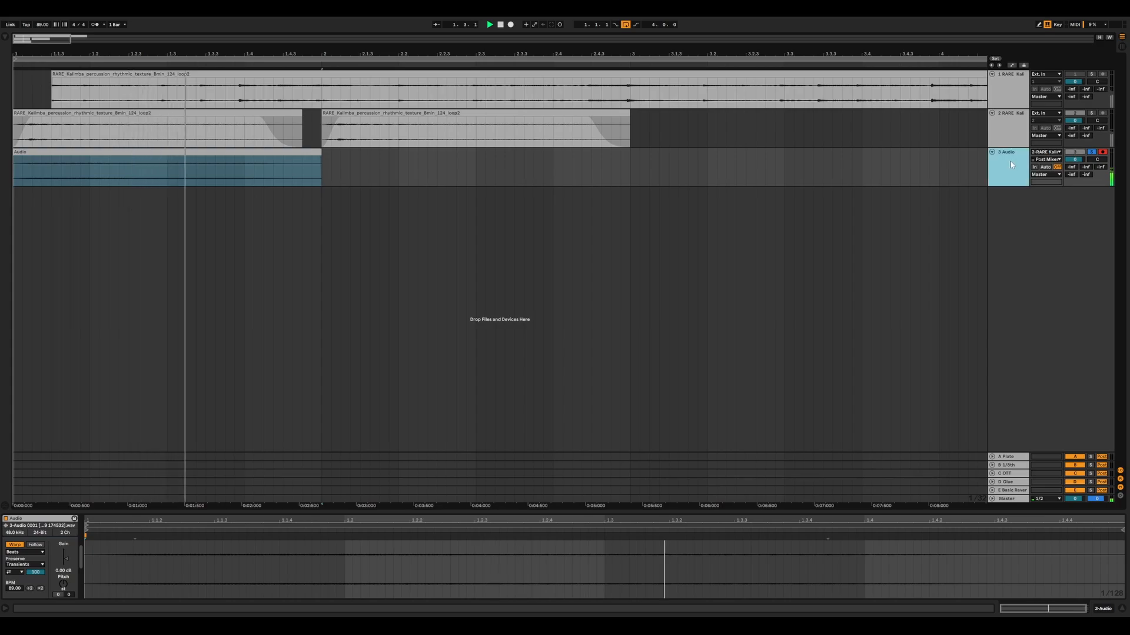
pyautogui.press('space')
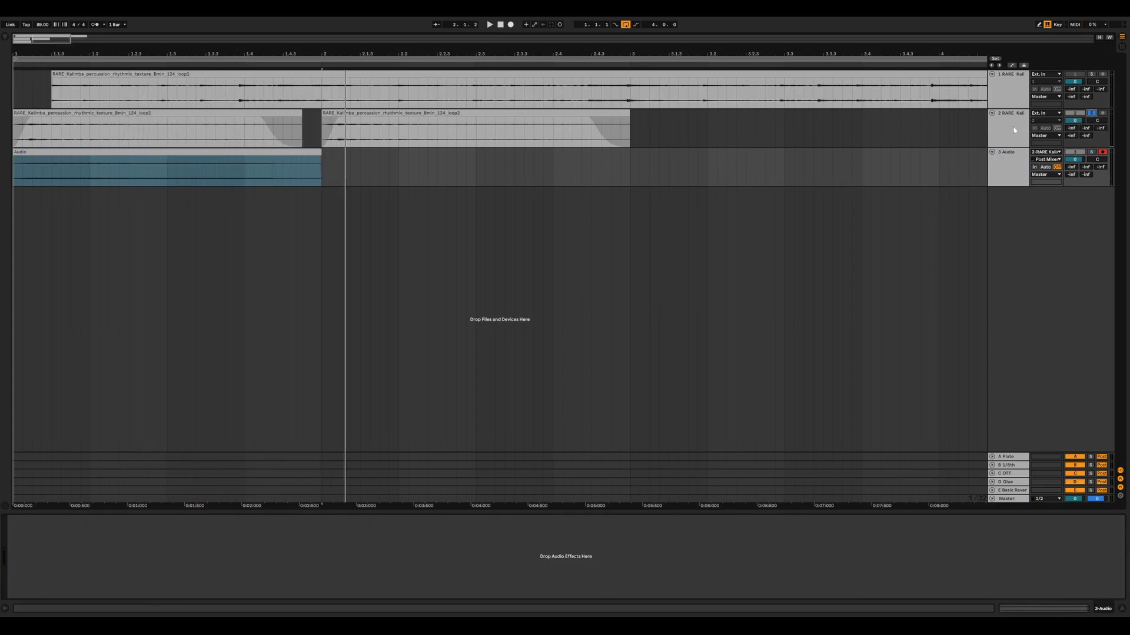
pyautogui.click(1007, 164)
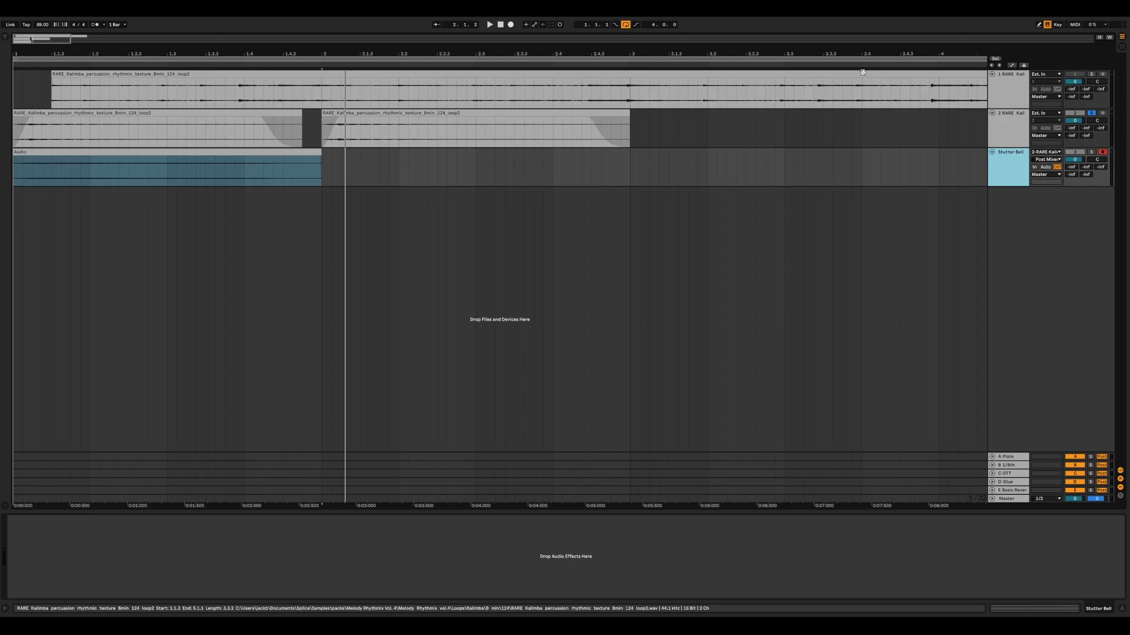
# Try the Texture warp mode on the second track's first clip, adjusting Grain Size and setting Flux to about 22 during playback.
pyautogui.click(213, 113)
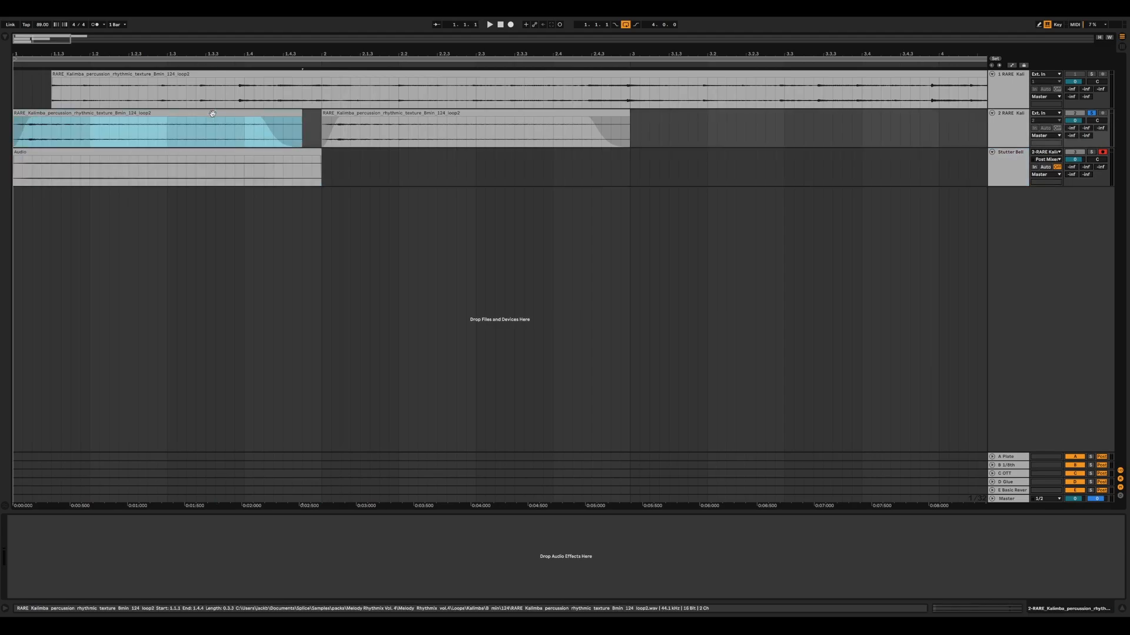
pyautogui.moveTo(14, 51); pyautogui.dragTo(61, 119)
pyautogui.doubleClick(36, 113)
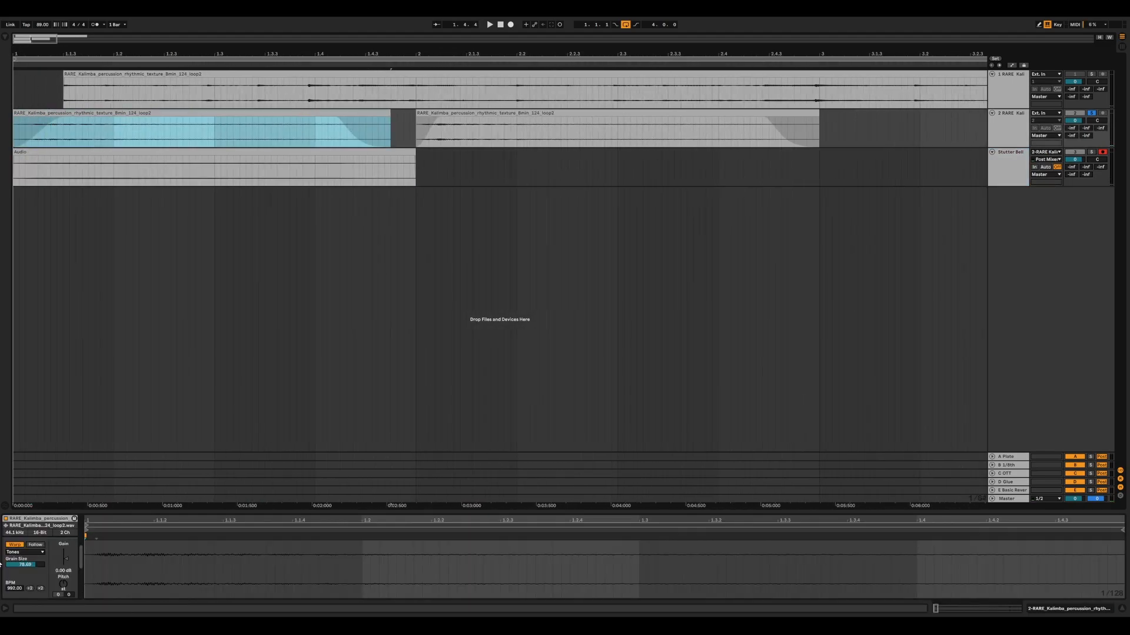
pyautogui.click(25, 552)
pyautogui.click(24, 559)
pyautogui.press('space')
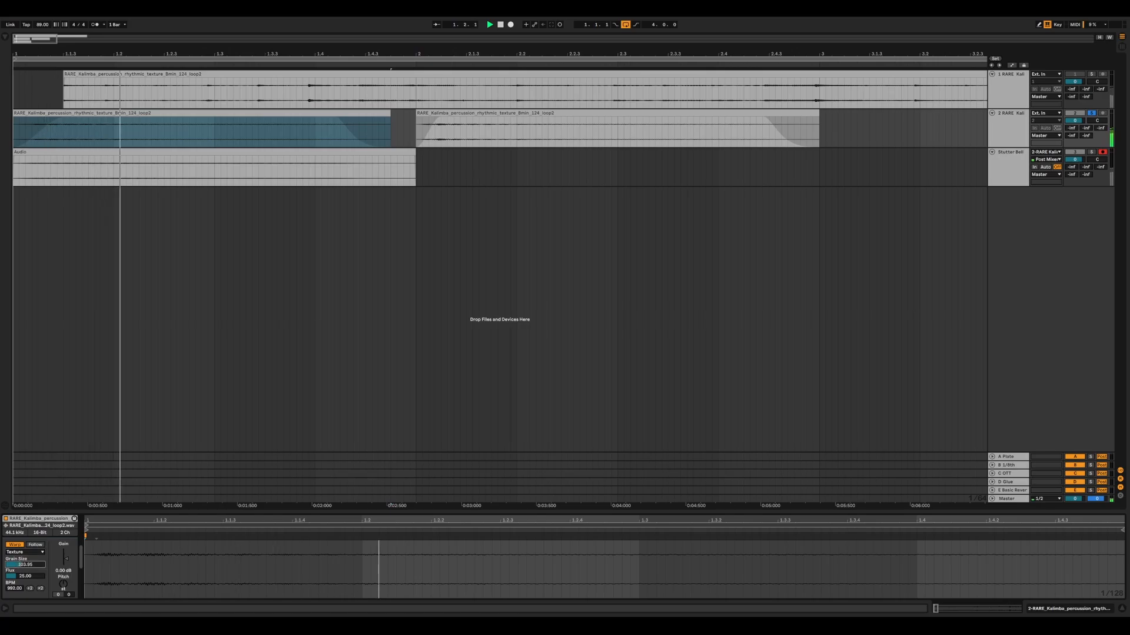
pyautogui.moveTo(26, 565); pyautogui.dragTo(27, 530)
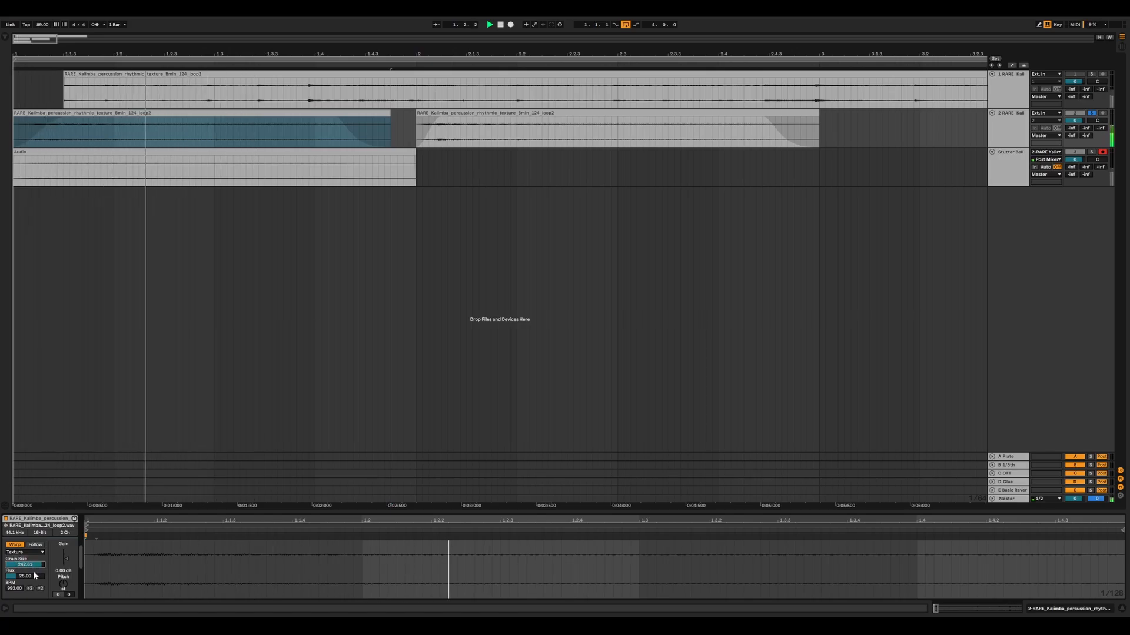
pyautogui.moveTo(35, 576); pyautogui.dragTo(27, 606)
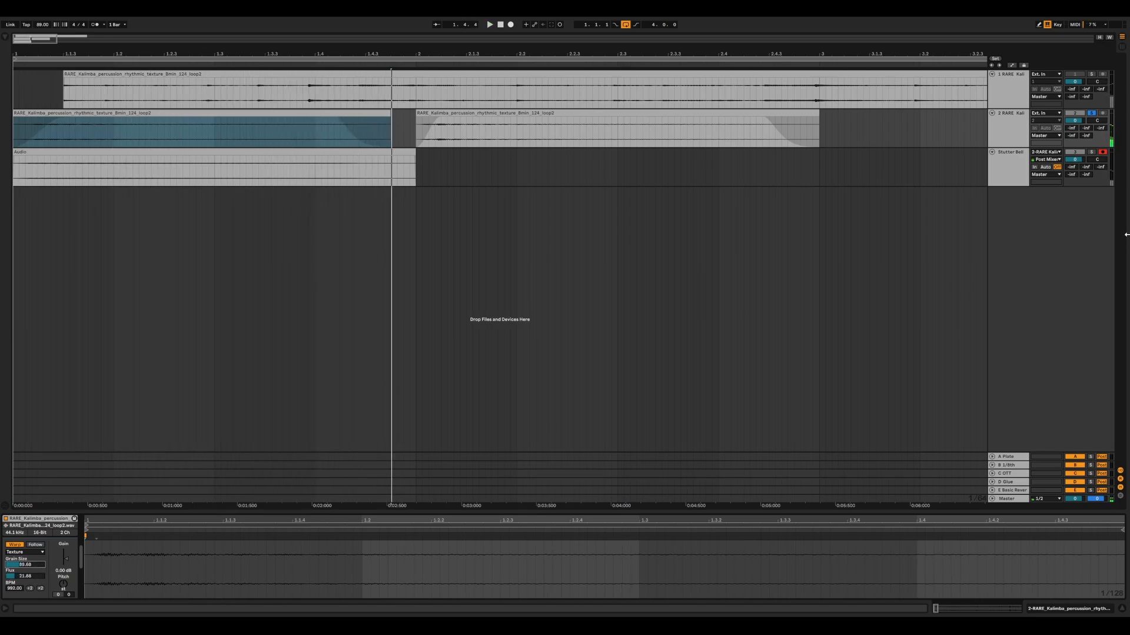
pyautogui.click(1091, 113)
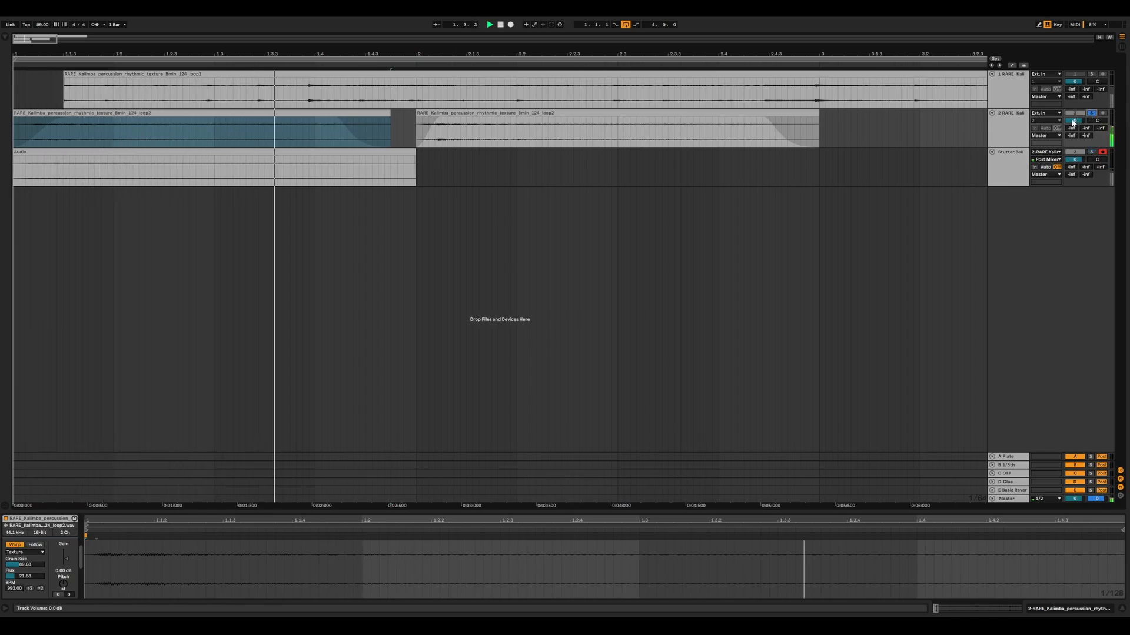
pyautogui.press('space')
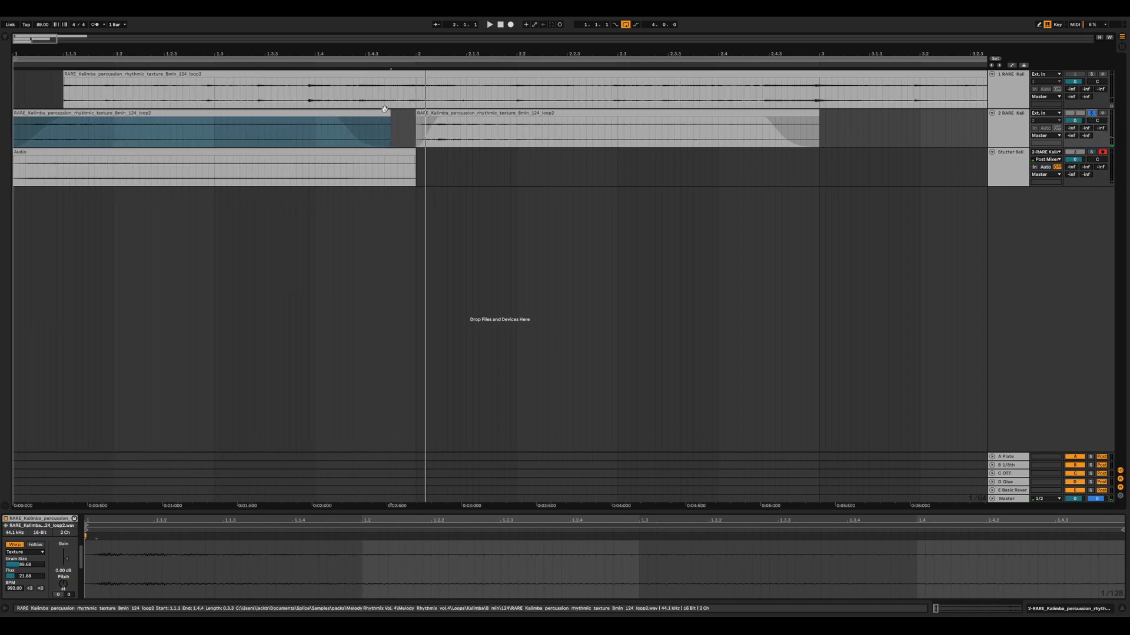
# Set the first kalimba clip's warp mode to Complex Pro and play it back.
pyautogui.click(26, 552)
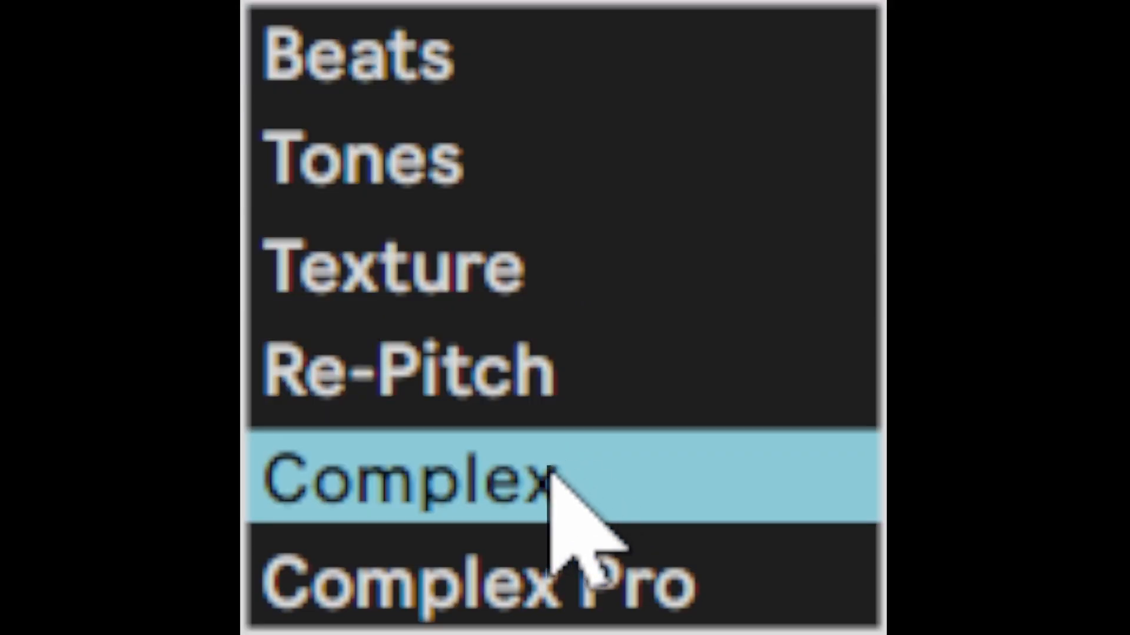
pyautogui.click(533, 566)
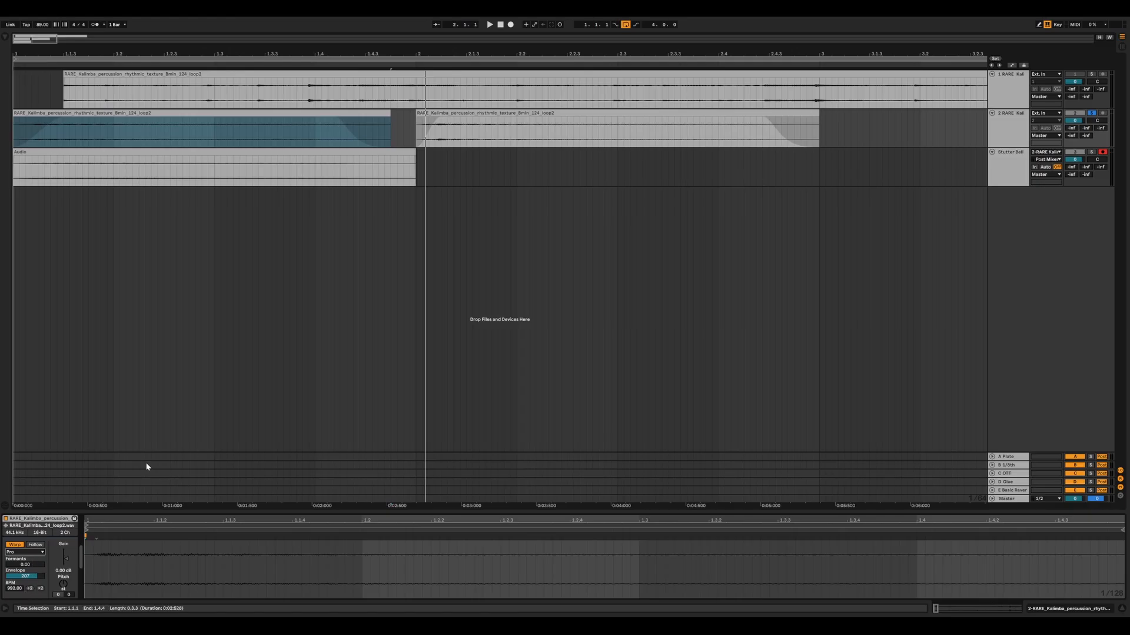
pyautogui.press('space')
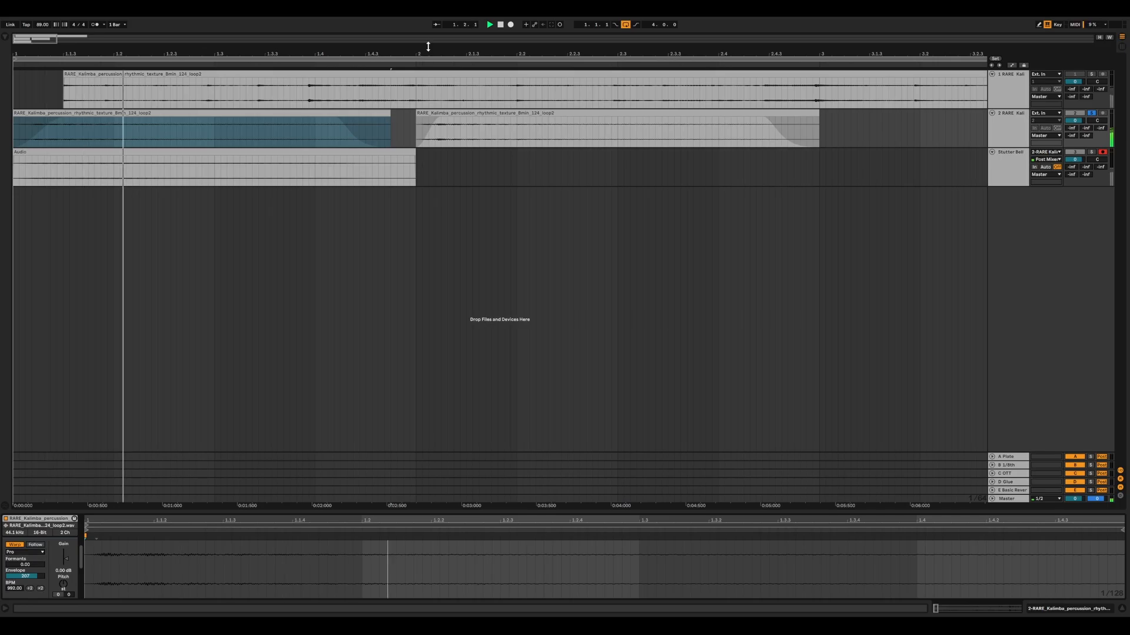
# Delete the duplicate kalimba clip in the second bar of the second track.
pyautogui.press('-')
pyautogui.click(223, 110)
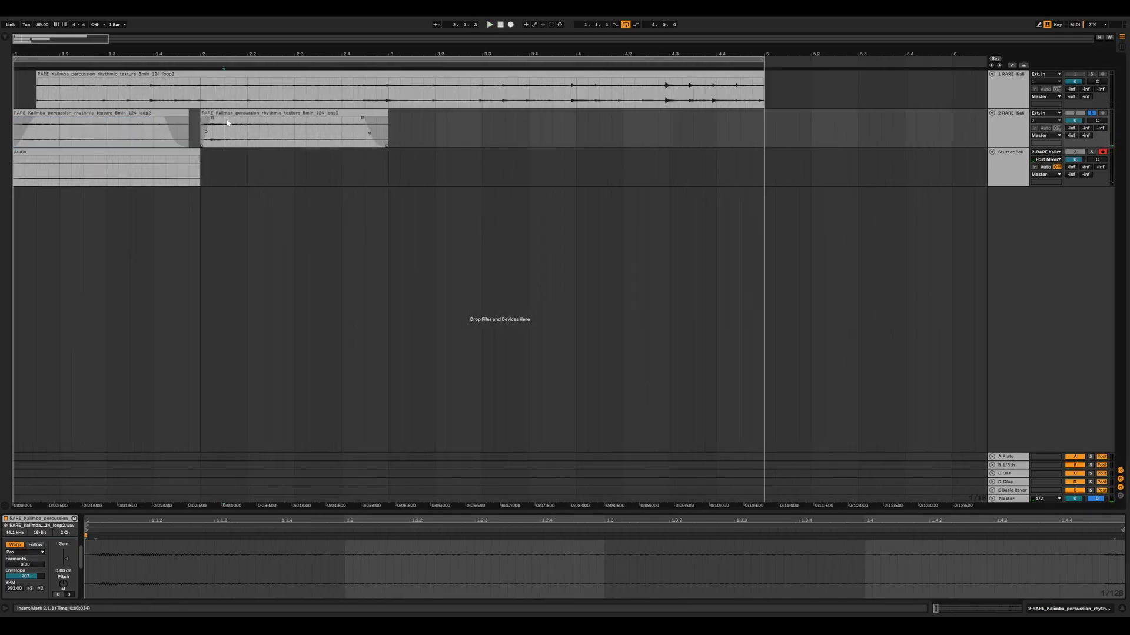
pyautogui.press('Delete')
# Find Reverb among the audio effects and add it to the second track.
pyautogui.click(6, 37)
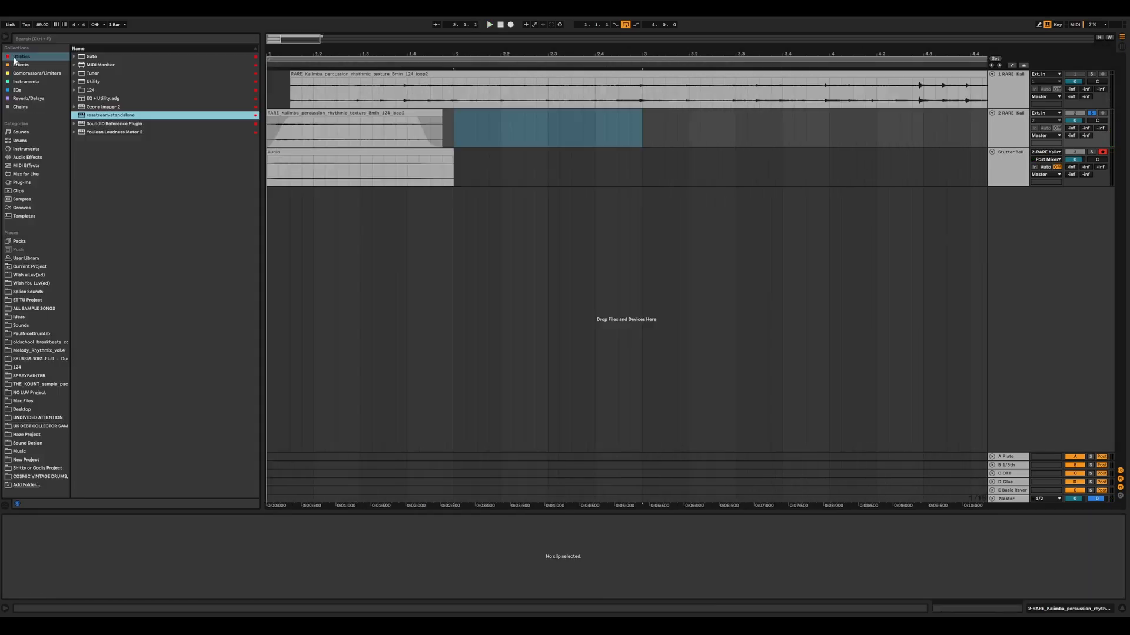
pyautogui.click(39, 73)
pyautogui.click(28, 157)
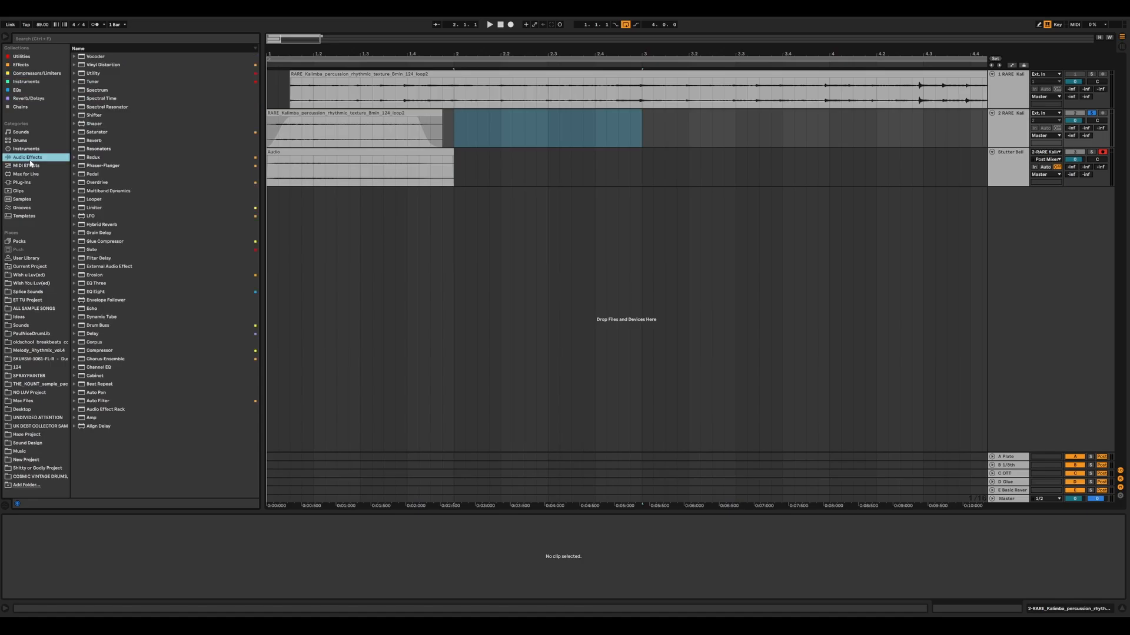
pyautogui.click(92, 40)
pyautogui.write('everb')
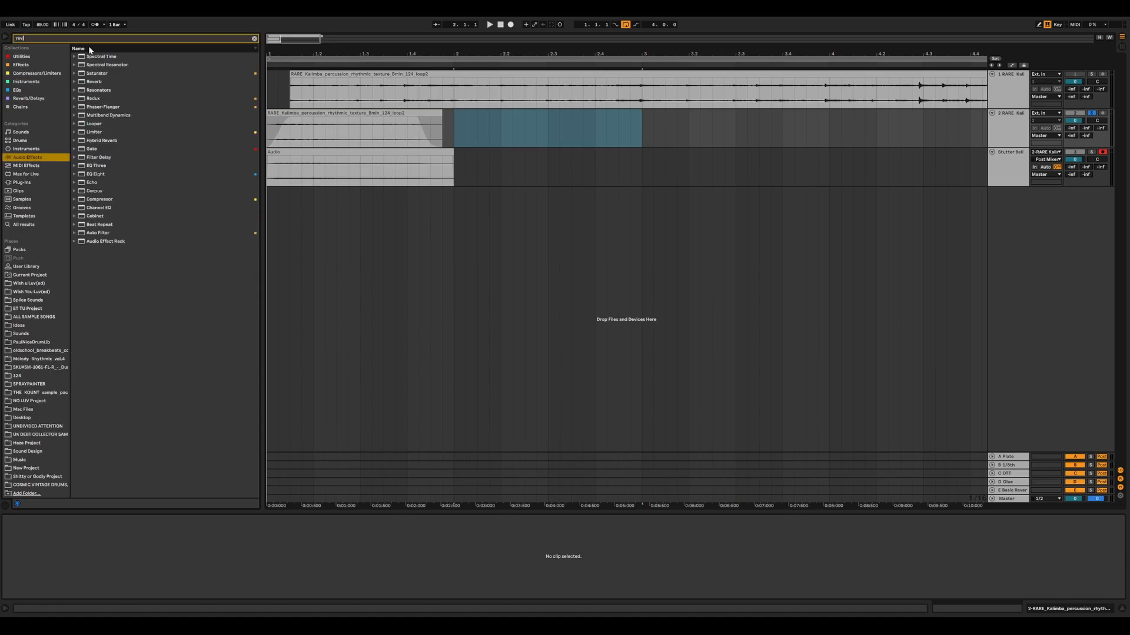
pyautogui.doubleClick(94, 57)
# Audition the second track's clip with the reverb and turn off the track's solo.
pyautogui.press('space')
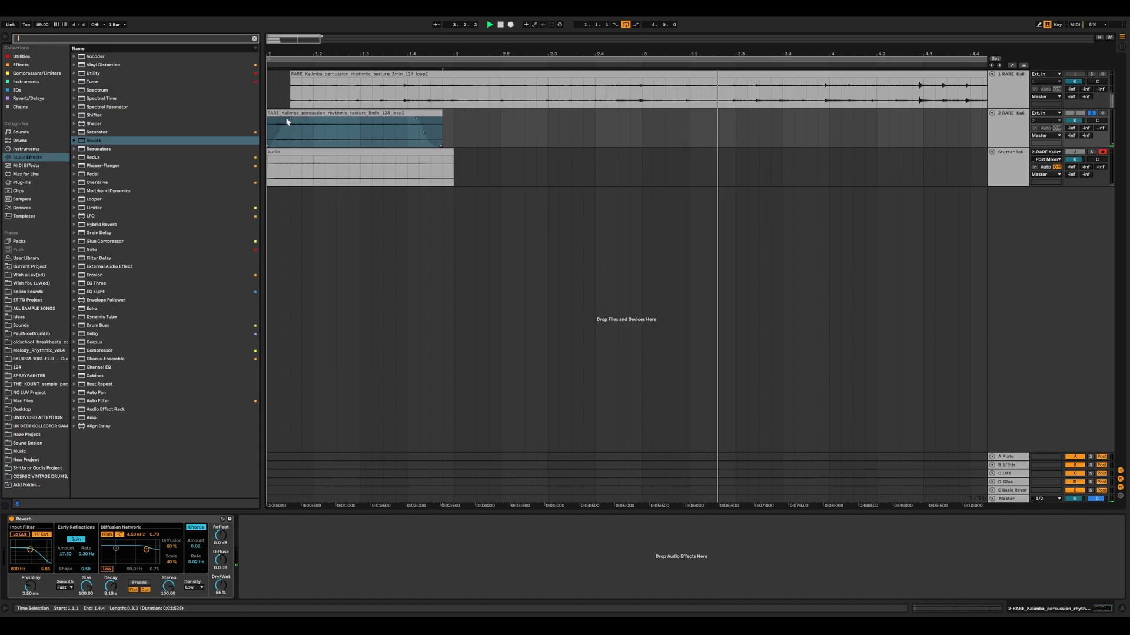
pyautogui.click(296, 118)
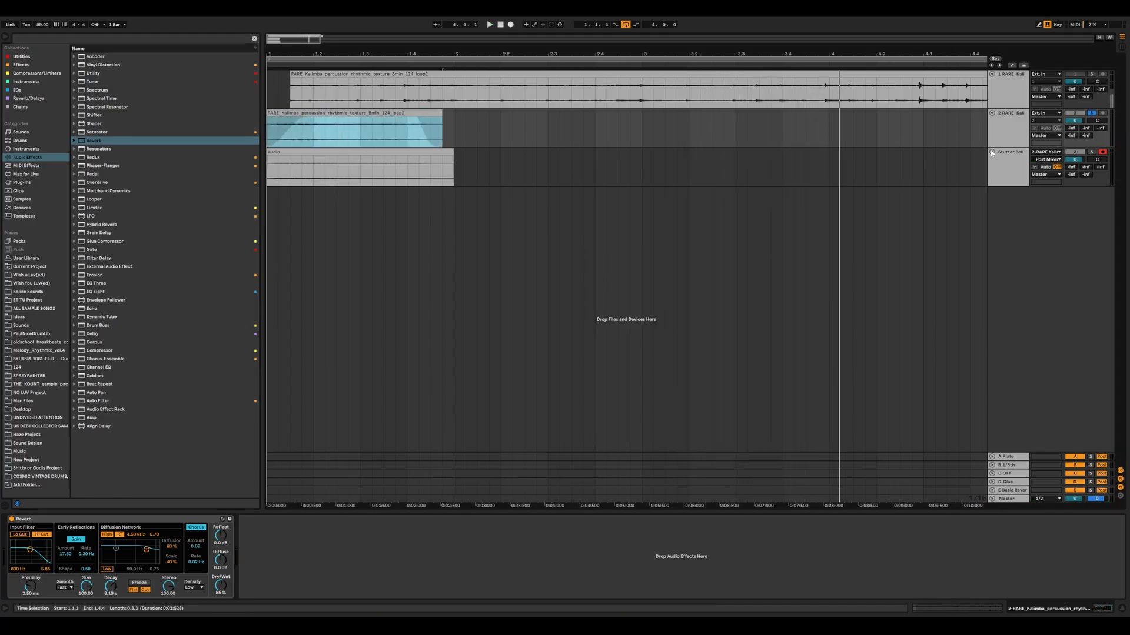
pyautogui.press('space')
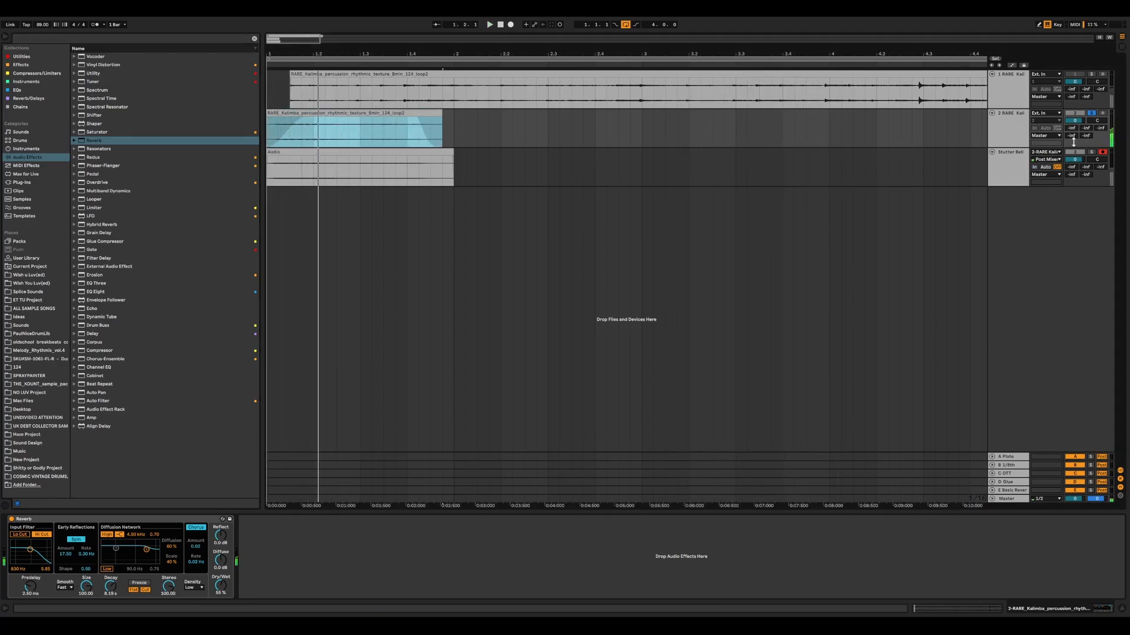
pyautogui.click(1091, 113)
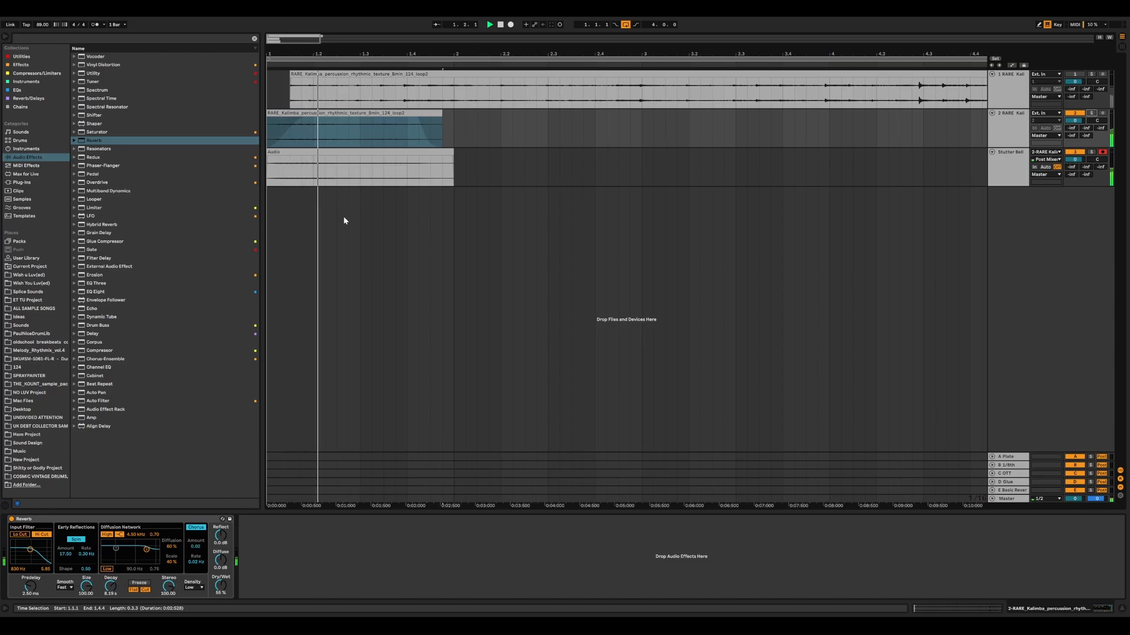
# Transpose the recorded Stutter Bell clip down 12 semitones while auditioning it, and add fades at its start and end.
pyautogui.doubleClick(412, 161)
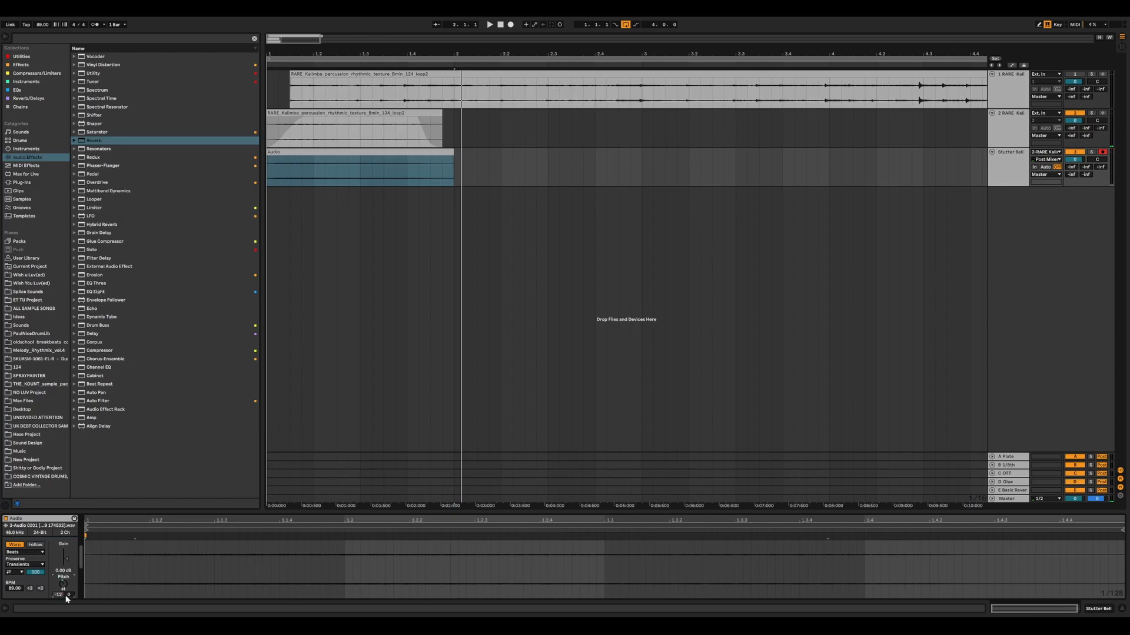
pyautogui.press('space')
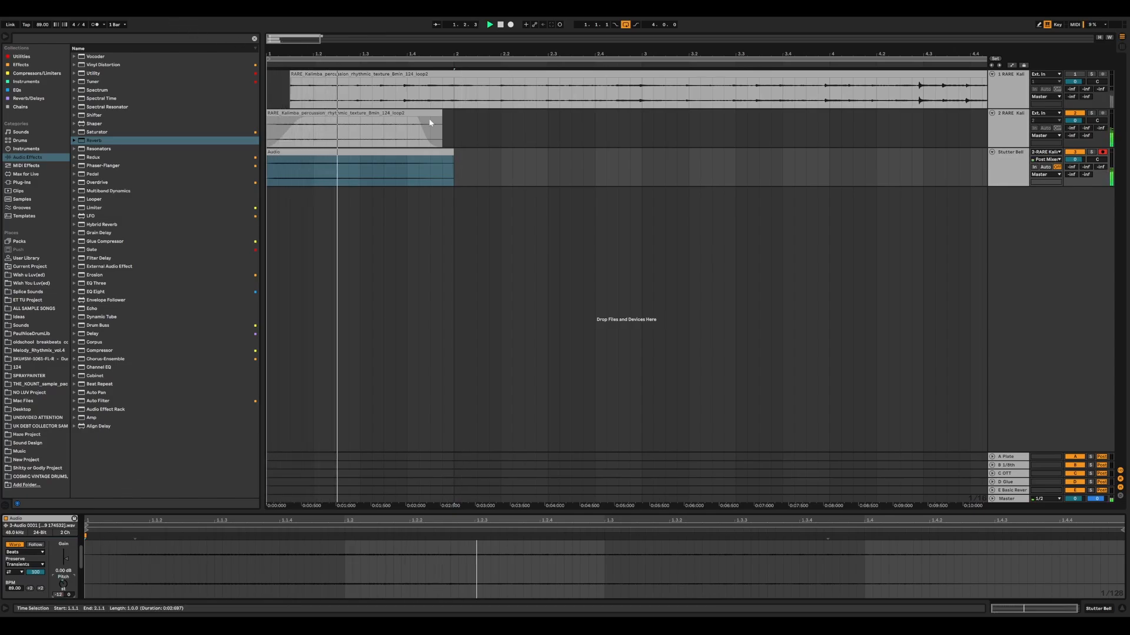
pyautogui.press('space')
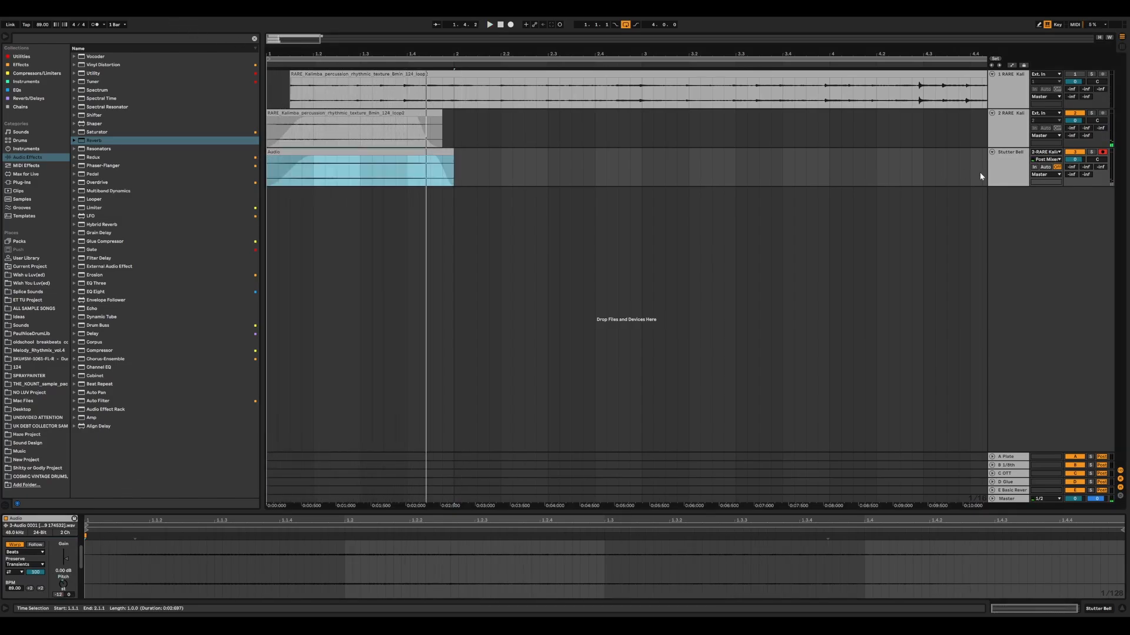
# Duplicate the second track and move the duplicated clip to start at 1.1.3.
pyautogui.click(1013, 134)
pyautogui.hotkey('ctrl', 'd')
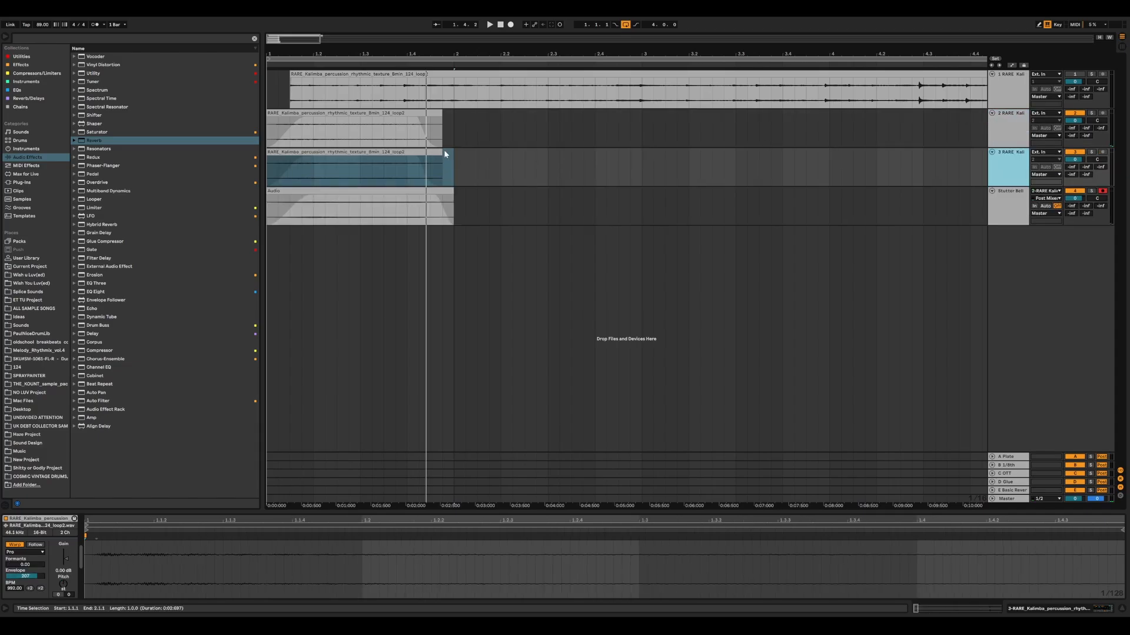
pyautogui.moveTo(418, 162)
pyautogui.mouseDown()
pyautogui.moveTo(409, 162)
pyautogui.moveTo(437, 153)
pyautogui.mouseUp()
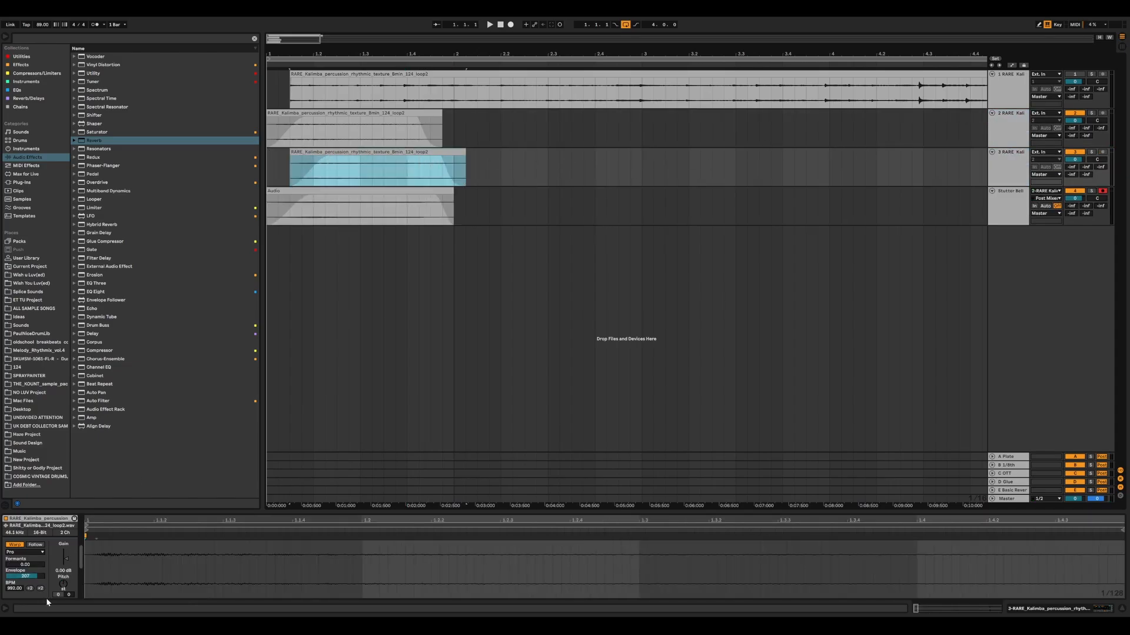
# Transpose the duplicated kalimba clip, play the layers together, and insert a new audio track below it.
pyautogui.click(63, 599)
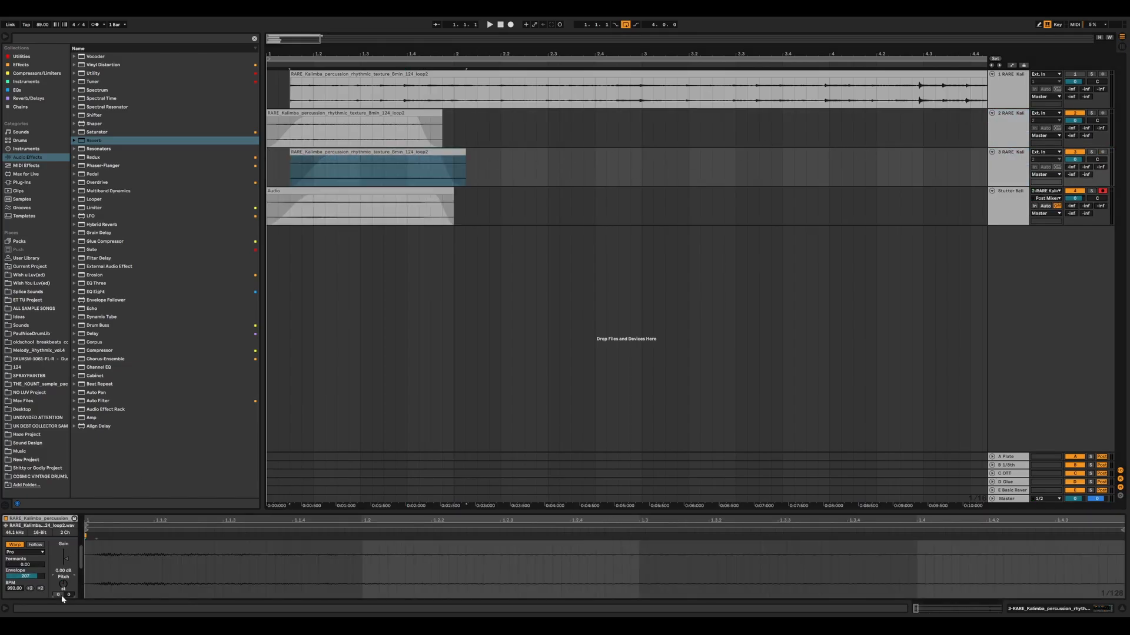
pyautogui.click(269, 172)
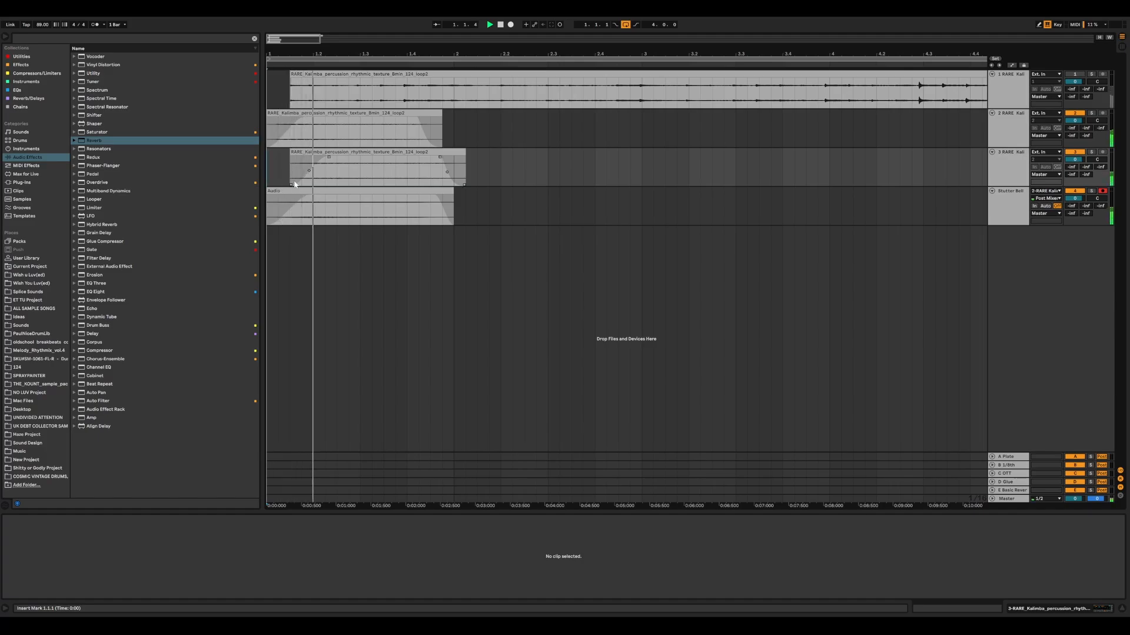
pyautogui.click(330, 154)
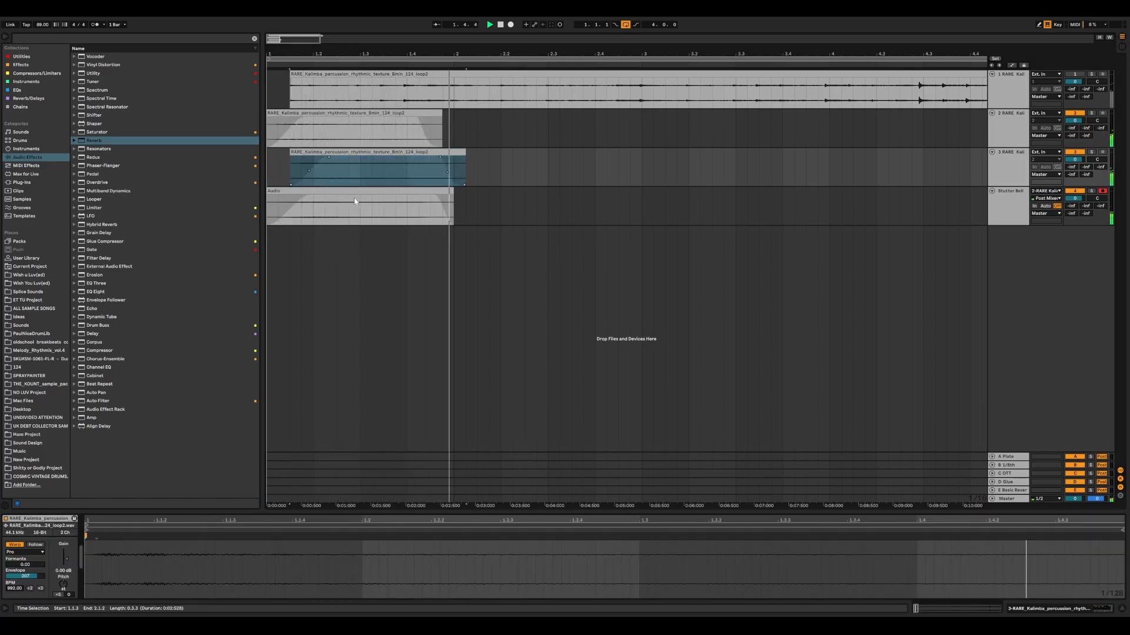
pyautogui.press('super+t')
pyautogui.click(442, 168)
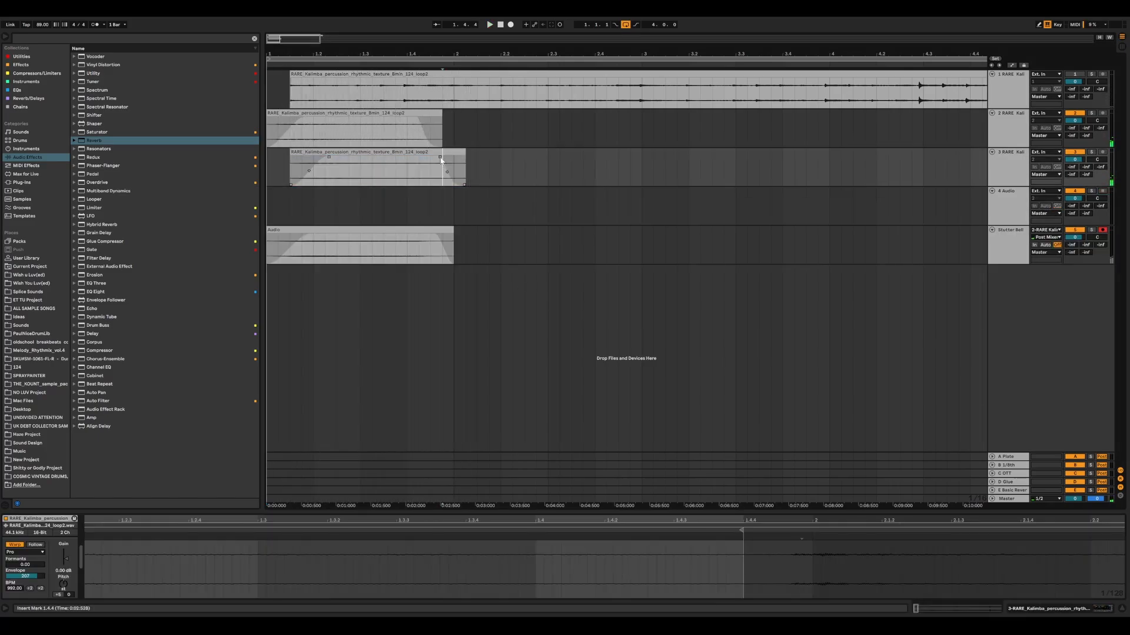
# Paste the kalimba clip onto the fourth track, starting at 1.2.3, and adjust its transposition.
pyautogui.click(331, 212)
pyautogui.press('super+v')
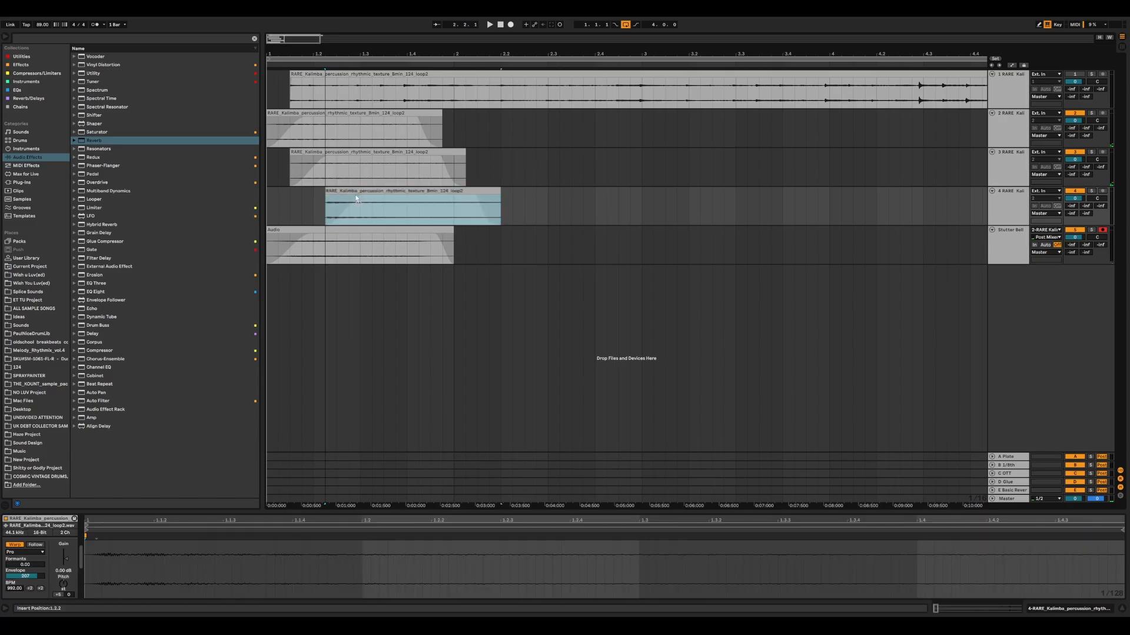
pyautogui.moveTo(356, 192); pyautogui.dragTo(368, 191)
pyautogui.click(60, 594)
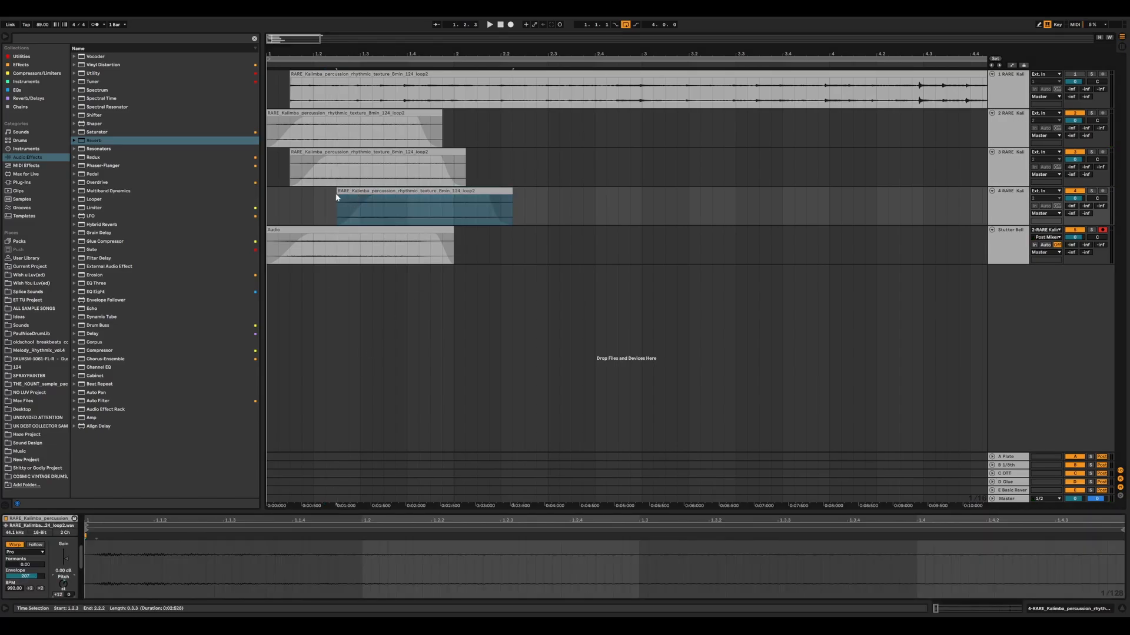
# Move the fourth track's clip to start at 1.1.4 with a longer fade-in, lower the track's volume, and play the layers.
pyautogui.click(268, 206)
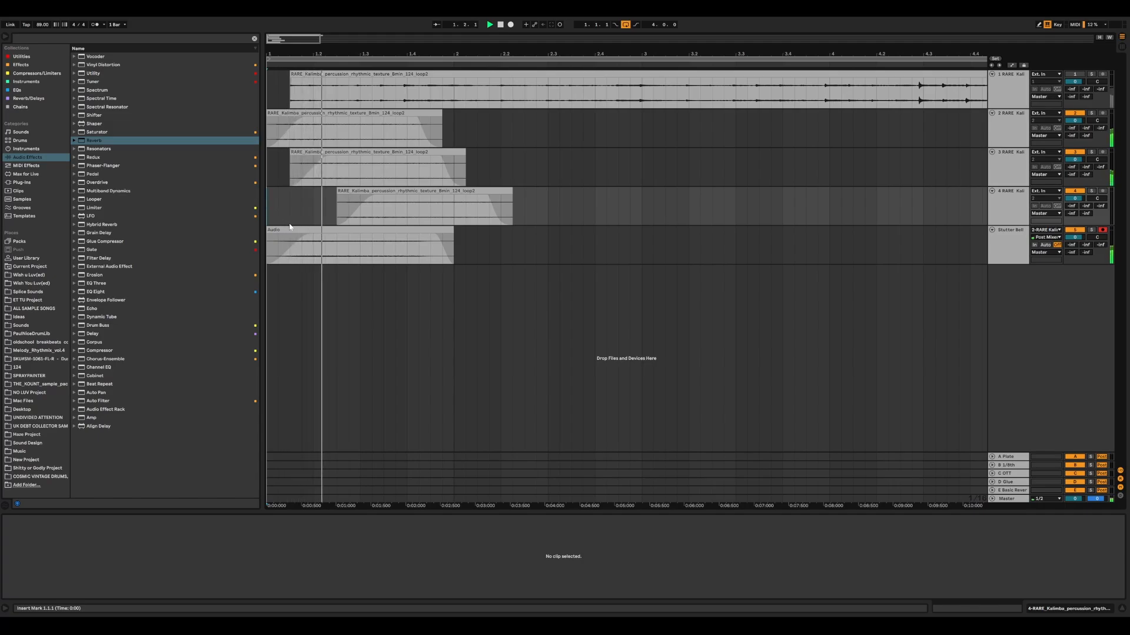
pyautogui.moveTo(370, 195)
pyautogui.mouseDown()
pyautogui.moveTo(316, 198)
pyautogui.moveTo(361, 201)
pyautogui.mouseUp()
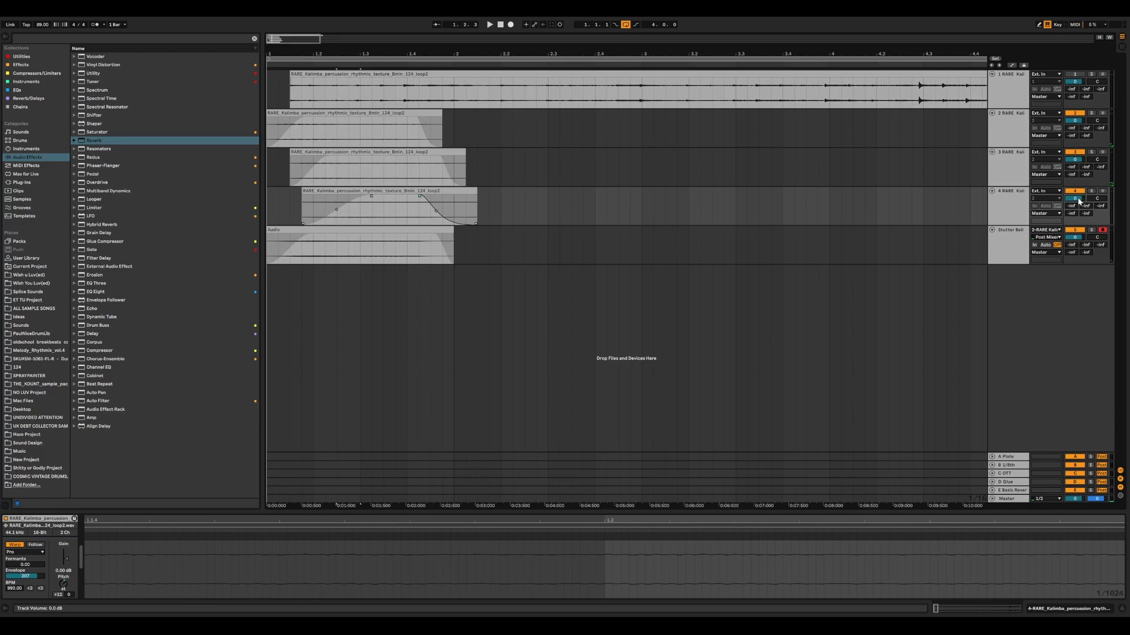
pyautogui.click(283, 123)
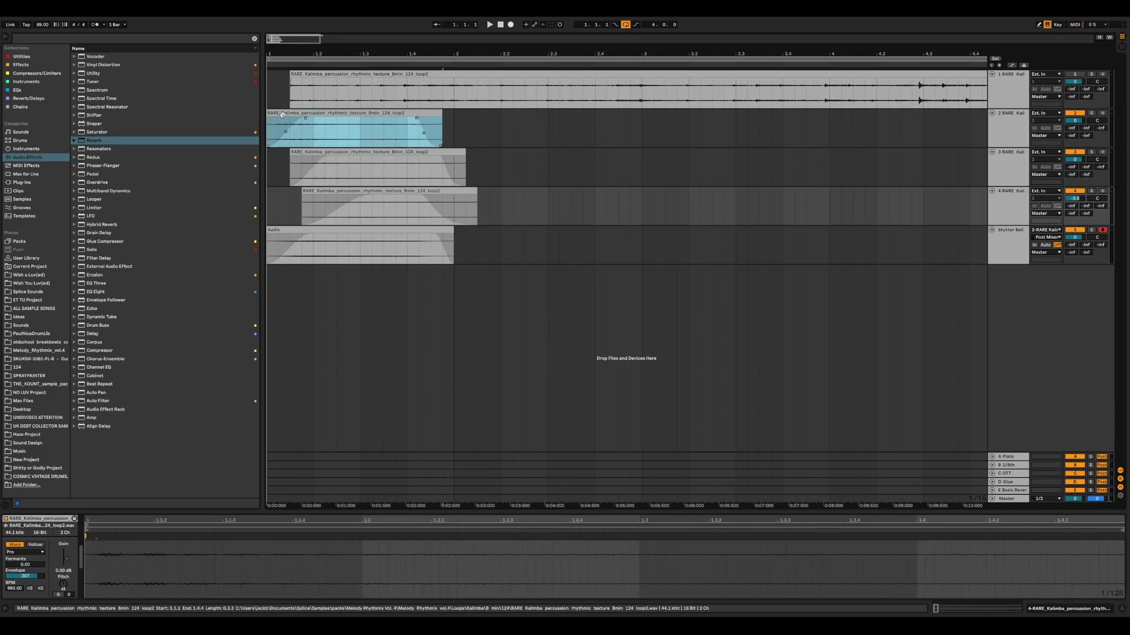
pyautogui.press('space')
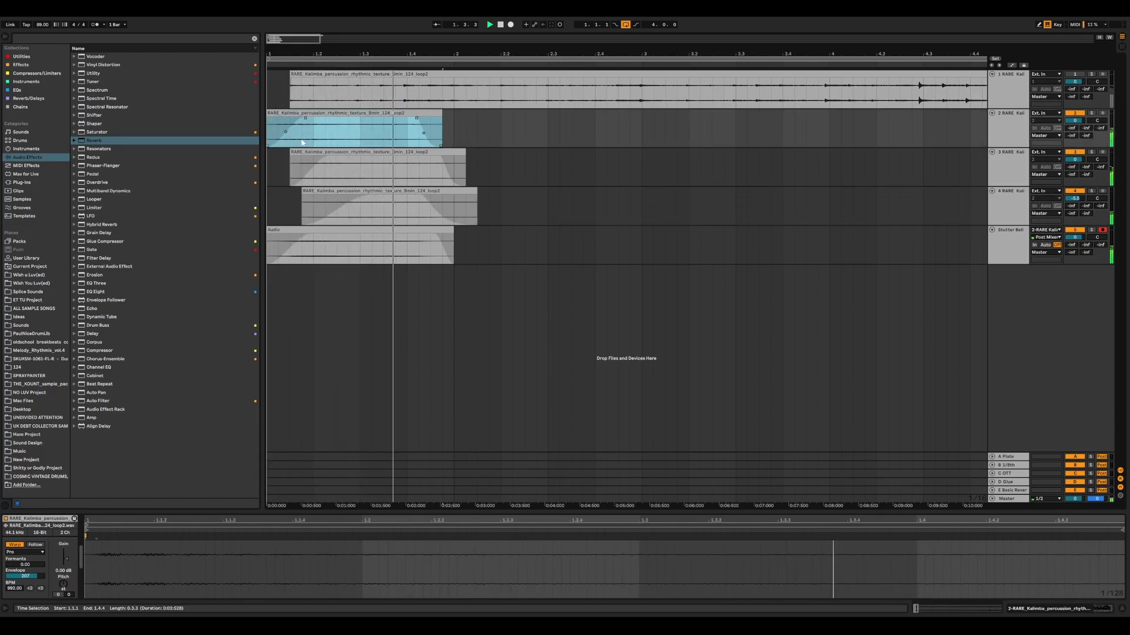
# Shift the third and fourth tracks' clips to start at 1.1.2 and 1.1.3, and trim the fourth track's clip to end at 2.1.1.
pyautogui.click(324, 154)
pyautogui.keyDown('shift'); pyautogui.click(365, 192); pyautogui.keyUp('shift')
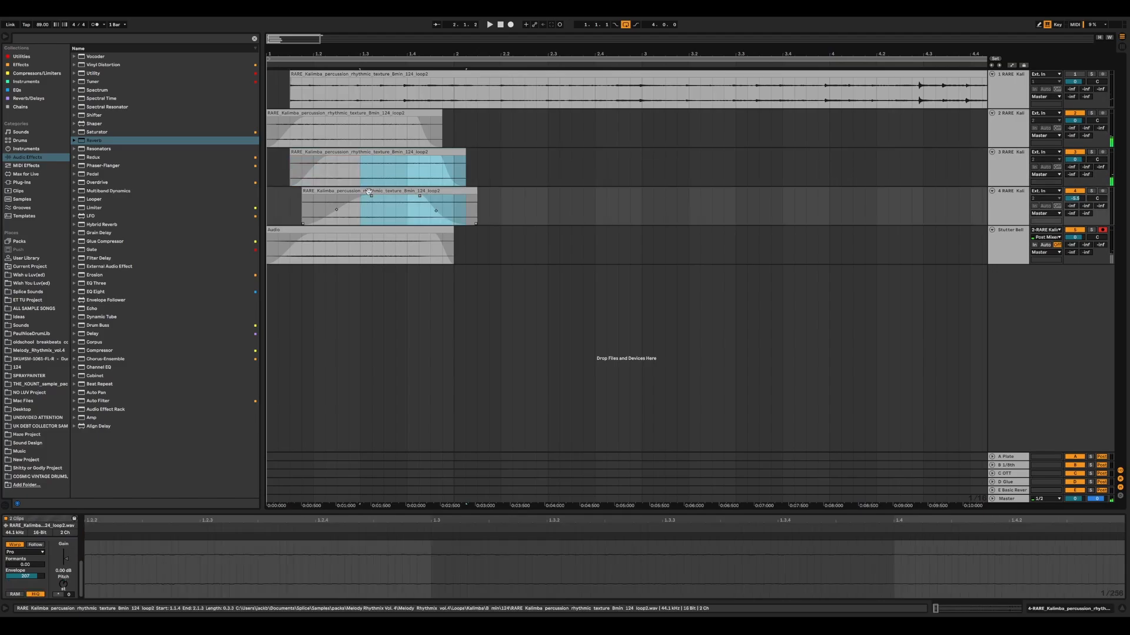
pyautogui.press('Left')
pyautogui.click(270, 179)
pyautogui.press('space')
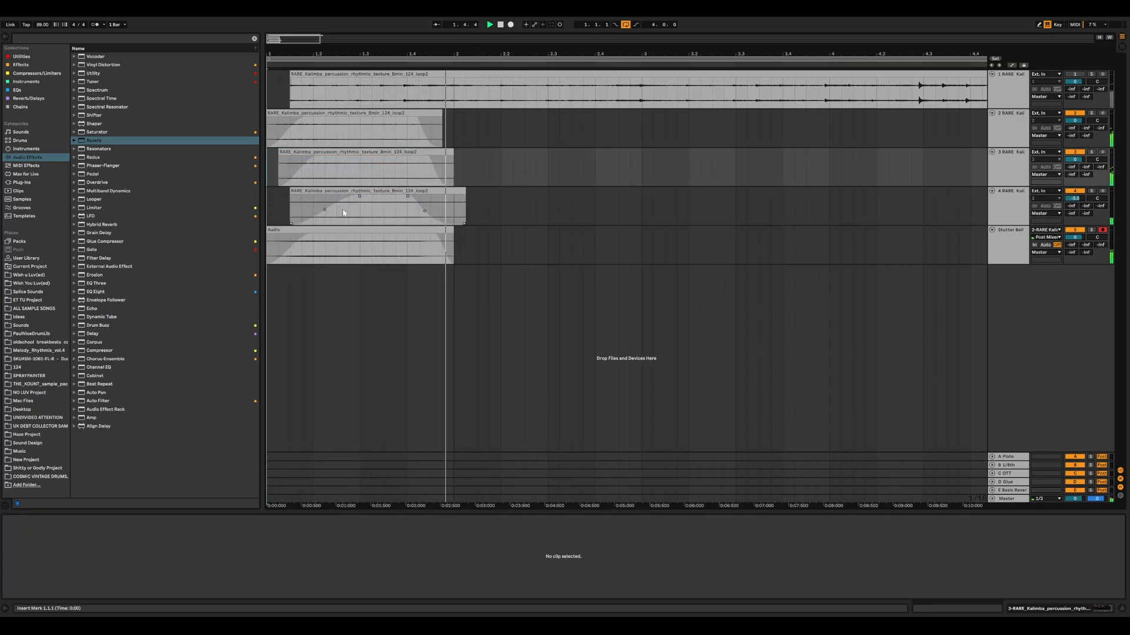
pyautogui.moveTo(464, 192); pyautogui.dragTo(455, 192)
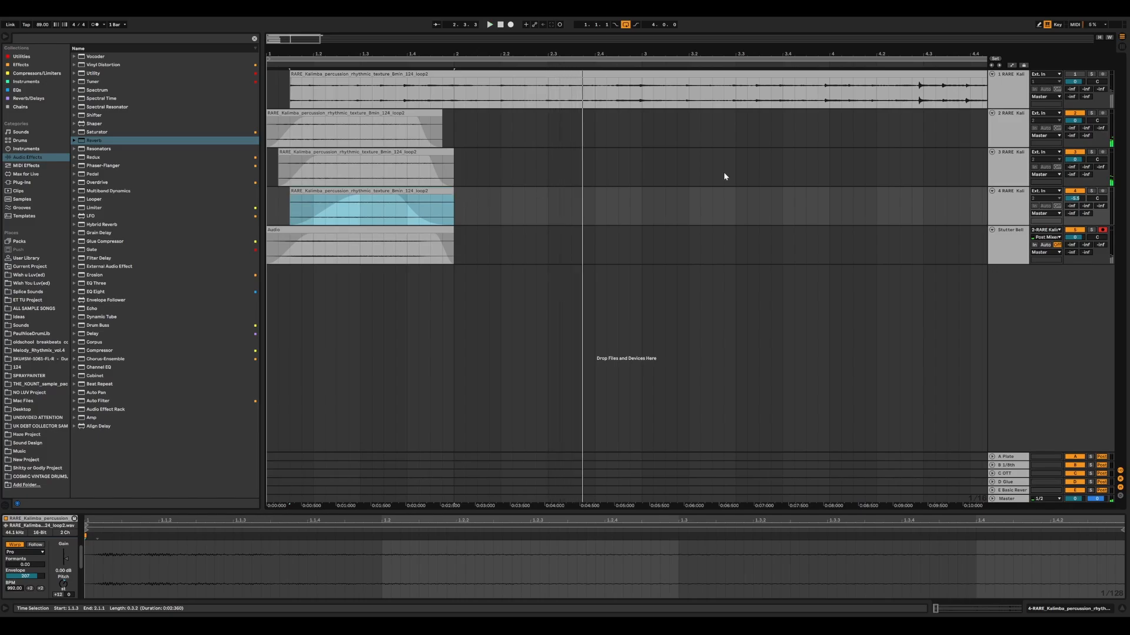
# Group the tracks from the second kalimba track through Stutter Bell, and move the Stutter Bell track out of the group.
pyautogui.click(1017, 145)
pyautogui.keyDown('shift'); pyautogui.click(1009, 235); pyautogui.keyUp('shift')
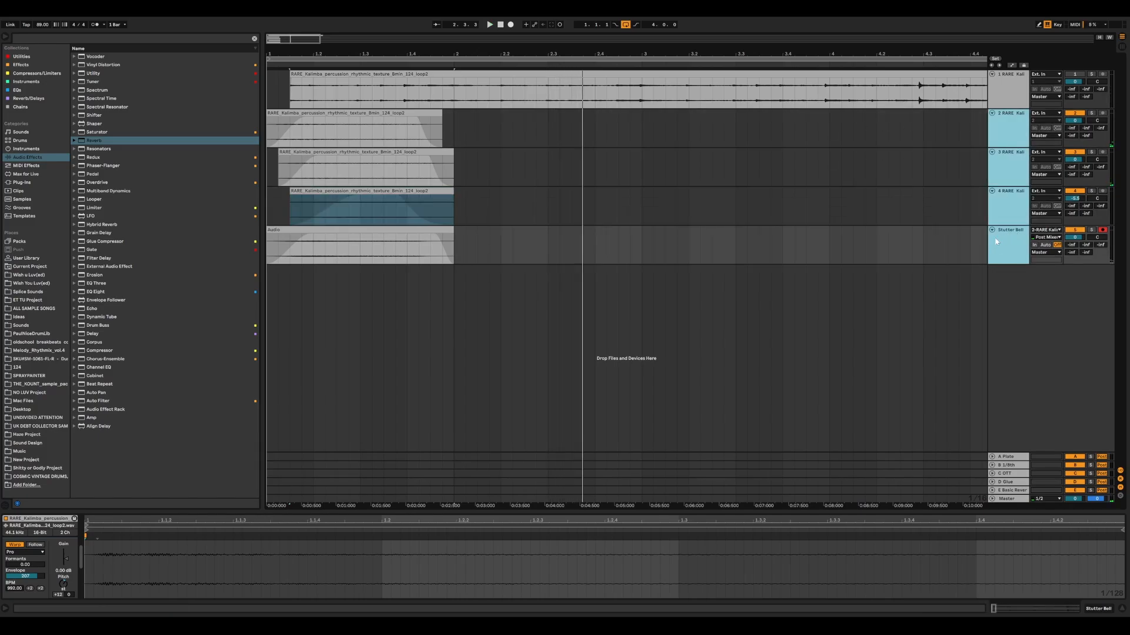
pyautogui.press('super+g')
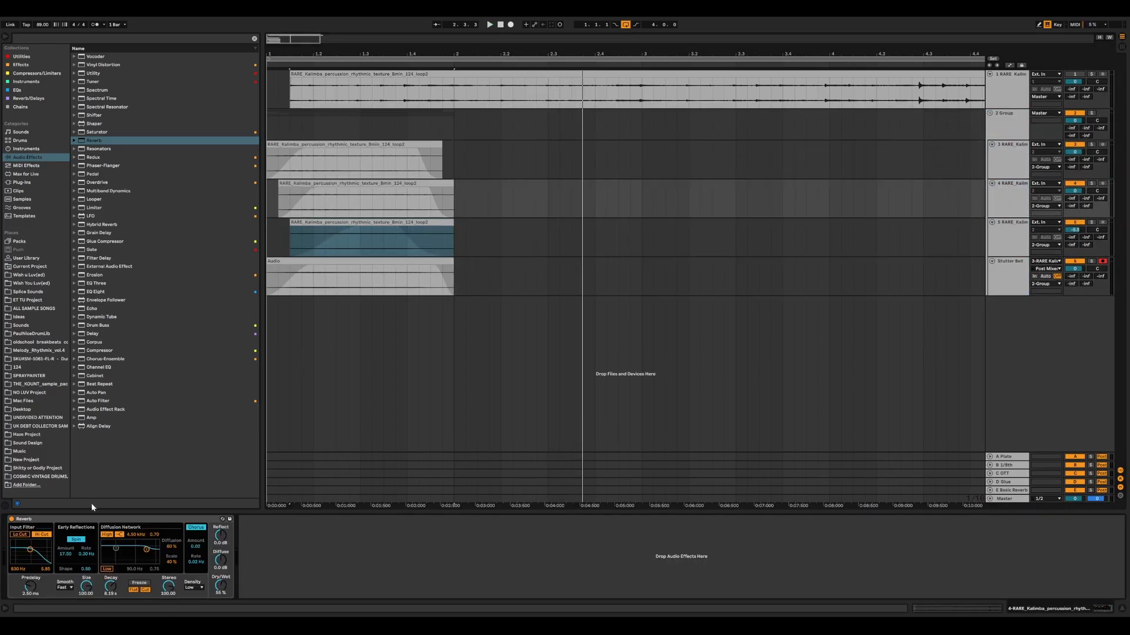
pyautogui.click(93, 519)
pyautogui.click(522, 137)
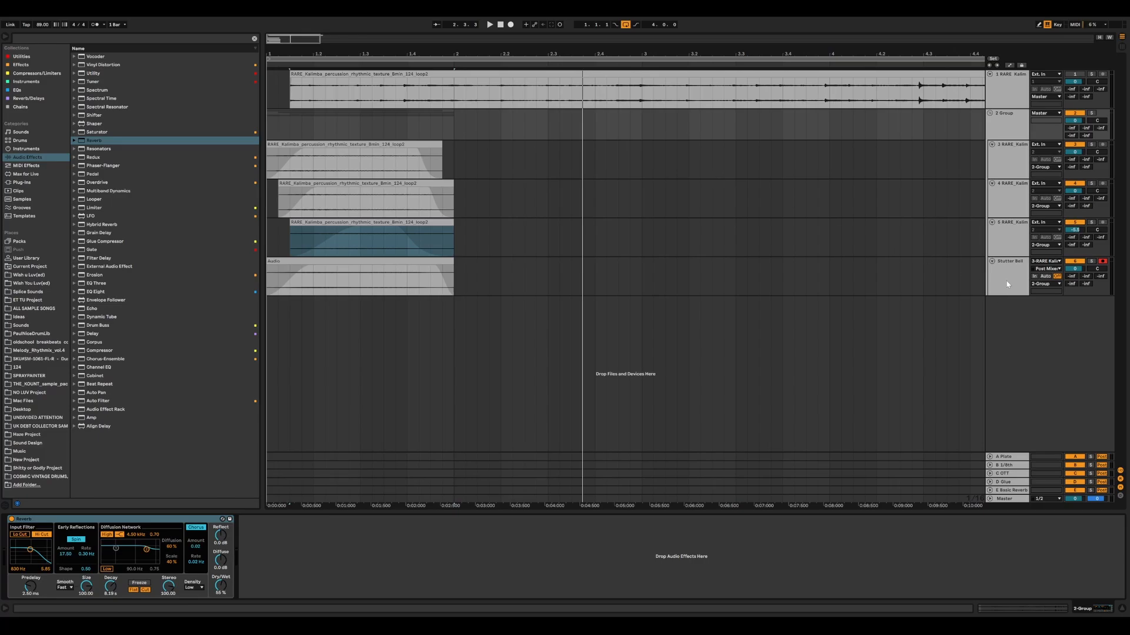
pyautogui.moveTo(1006, 285); pyautogui.dragTo(1001, 326)
pyautogui.click(942, 277)
# Play the layered clips from the start and copy all four of them to 3.1.1.
pyautogui.click(322, 144)
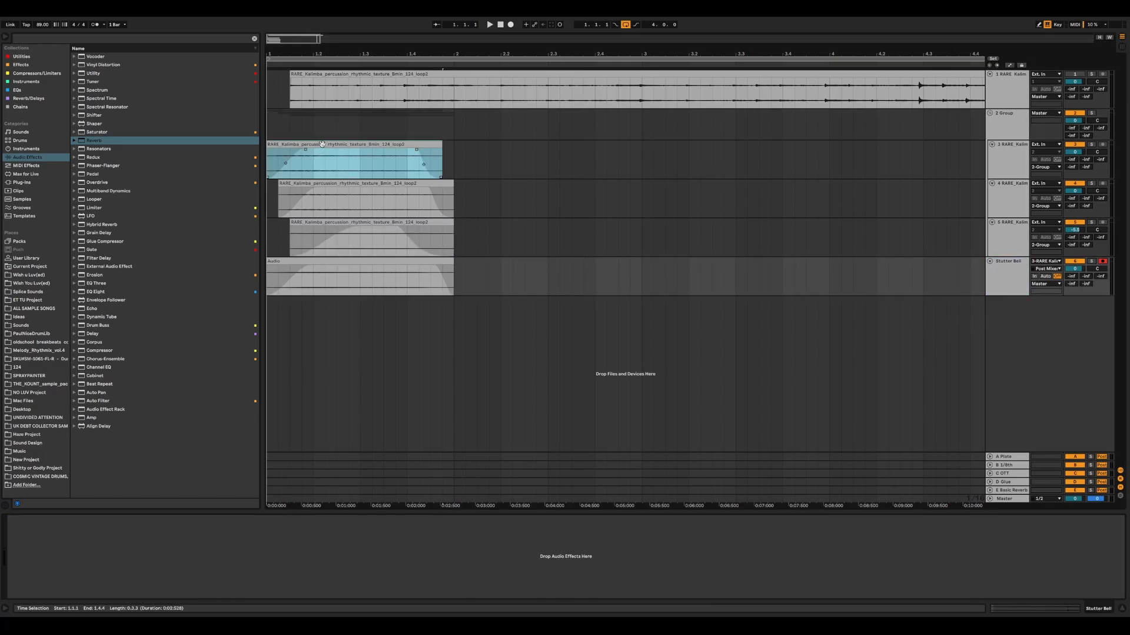
pyautogui.press('space')
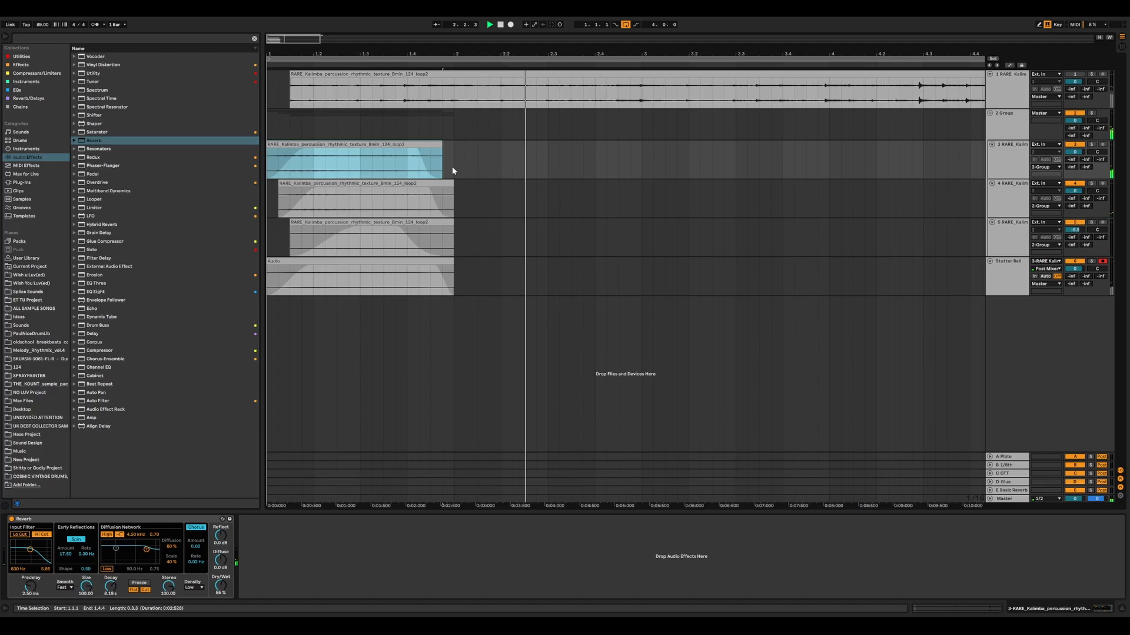
pyautogui.moveTo(535, 145); pyautogui.dragTo(675, 146)
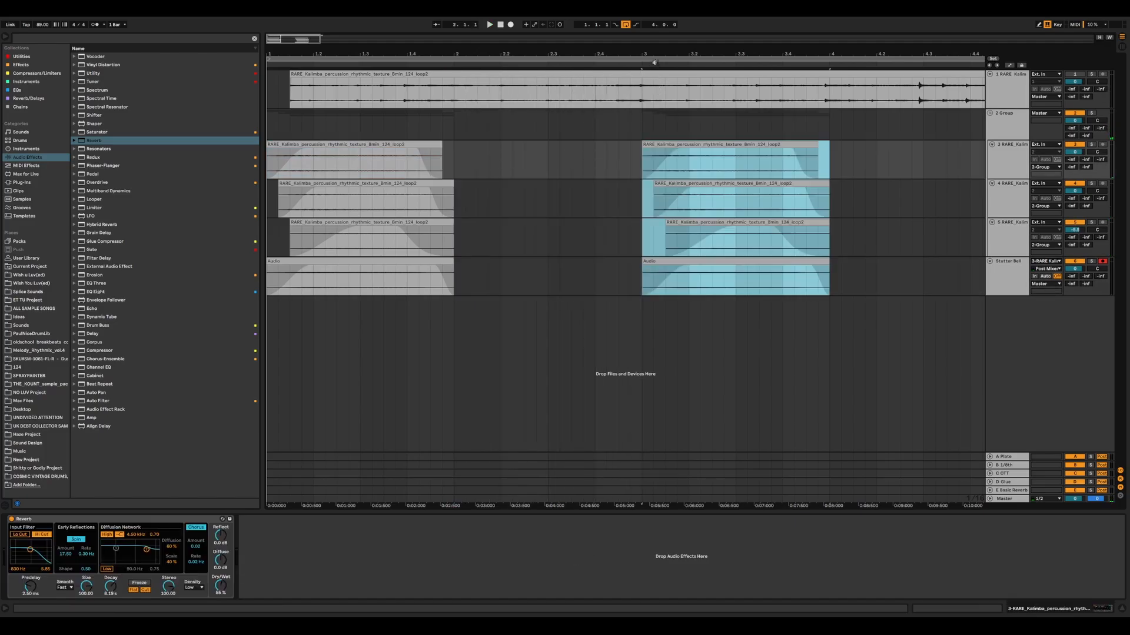
pyautogui.moveTo(654, 61); pyautogui.dragTo(654, 45)
# Change the transposition of the four copied clips together and audition them against the original layers.
pyautogui.click(542, 144)
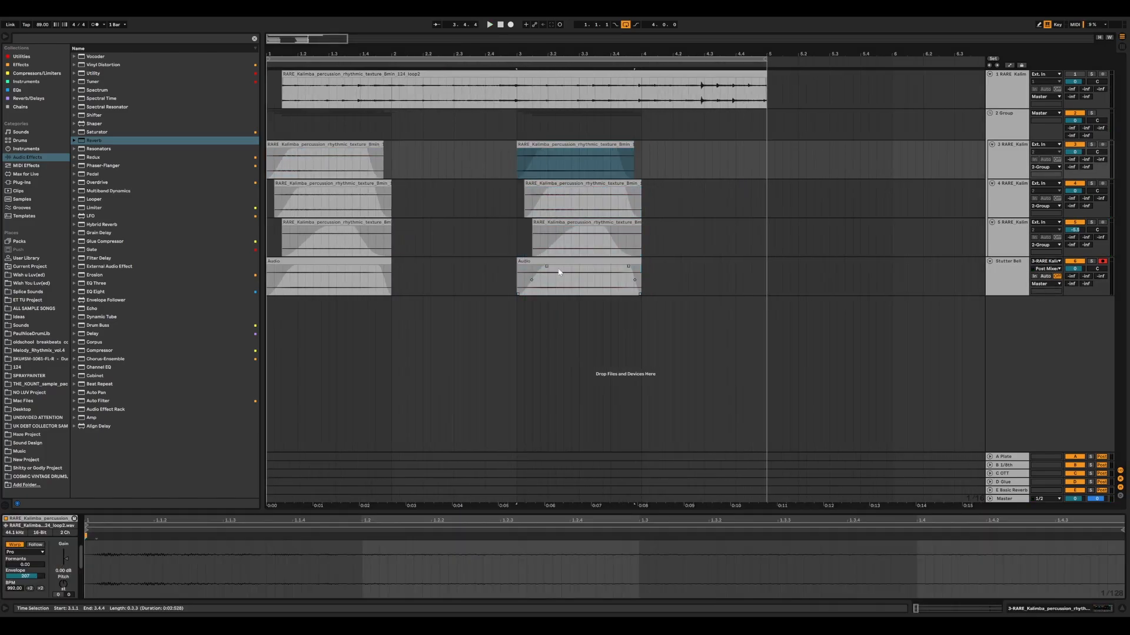
pyautogui.click(558, 268)
pyautogui.click(558, 261)
pyautogui.keyDown('shift'); pyautogui.click(560, 151); pyautogui.keyUp('shift')
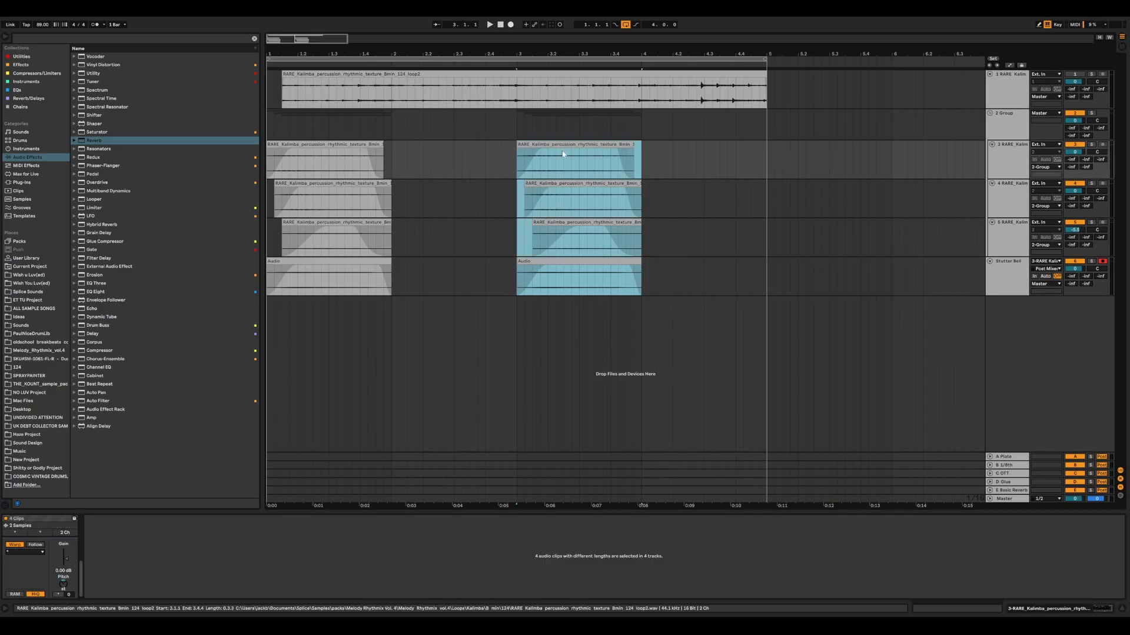
pyautogui.click(63, 584)
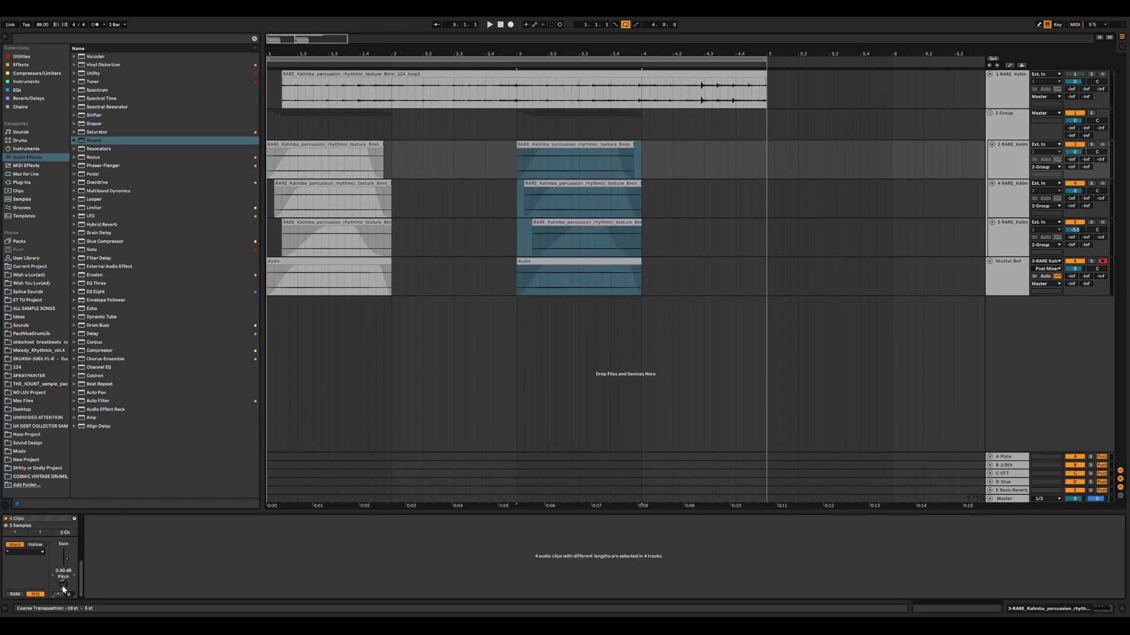
pyautogui.press('space')
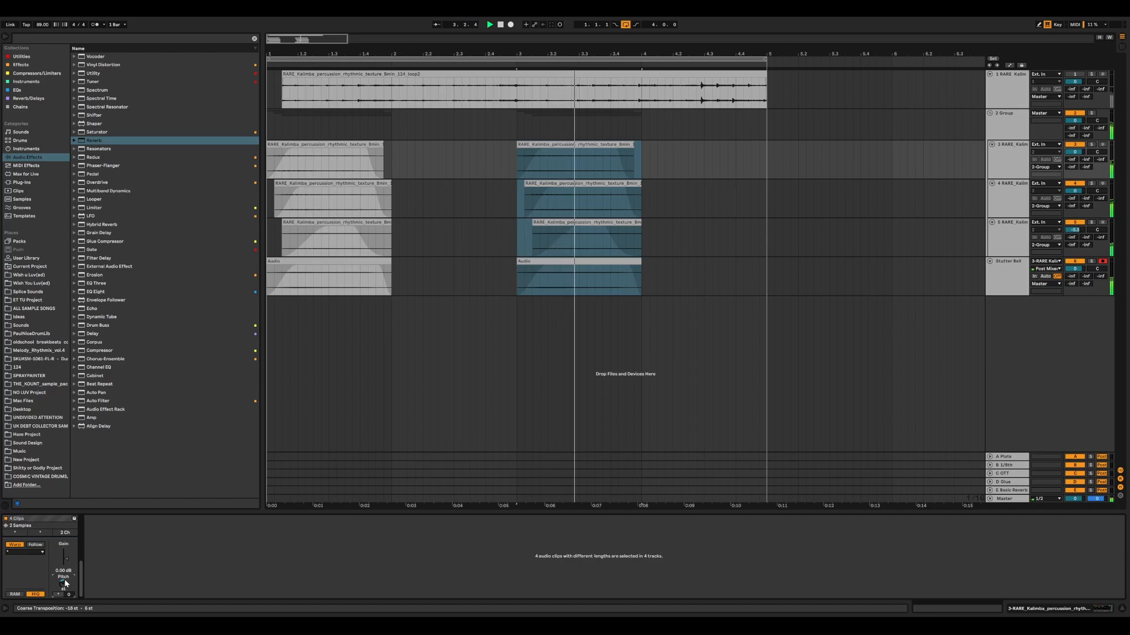
pyautogui.click(336, 146)
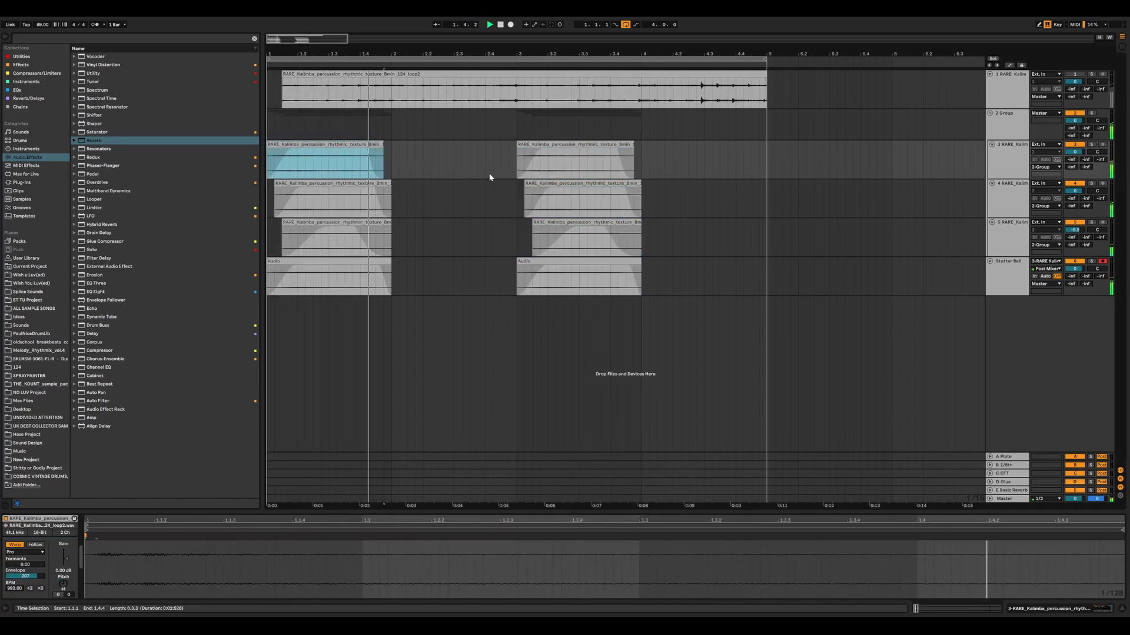
pyautogui.click(516, 175)
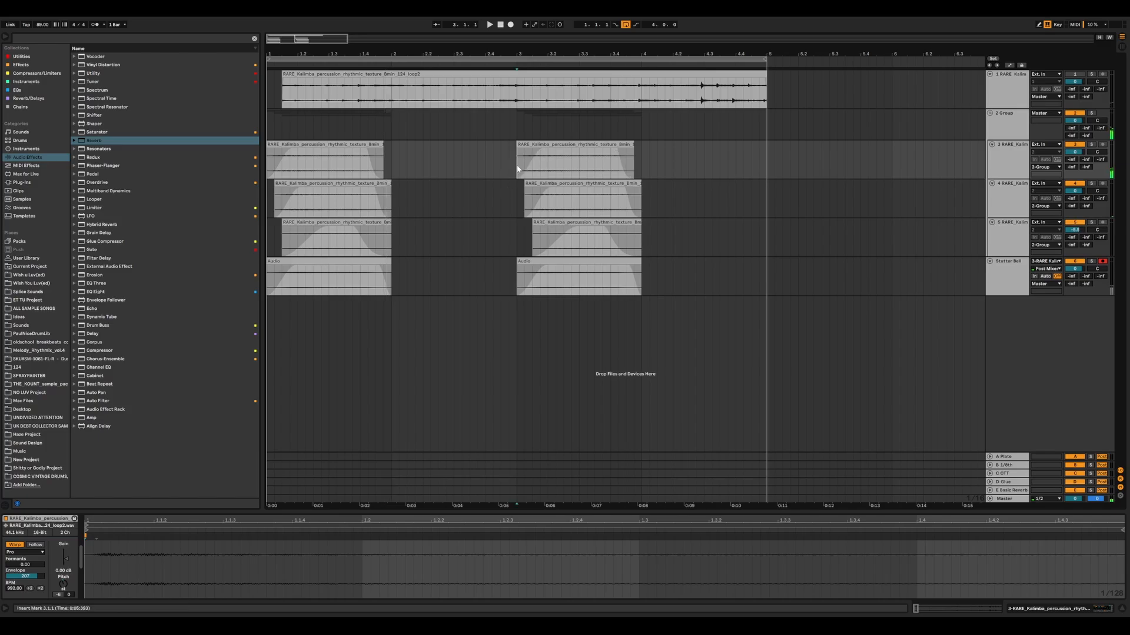
# Move the four transposed clips to 2.1.1, directly behind the originals, and play both sections in sequence.
pyautogui.moveTo(517, 169); pyautogui.dragTo(497, 273)
pyautogui.click(382, 169)
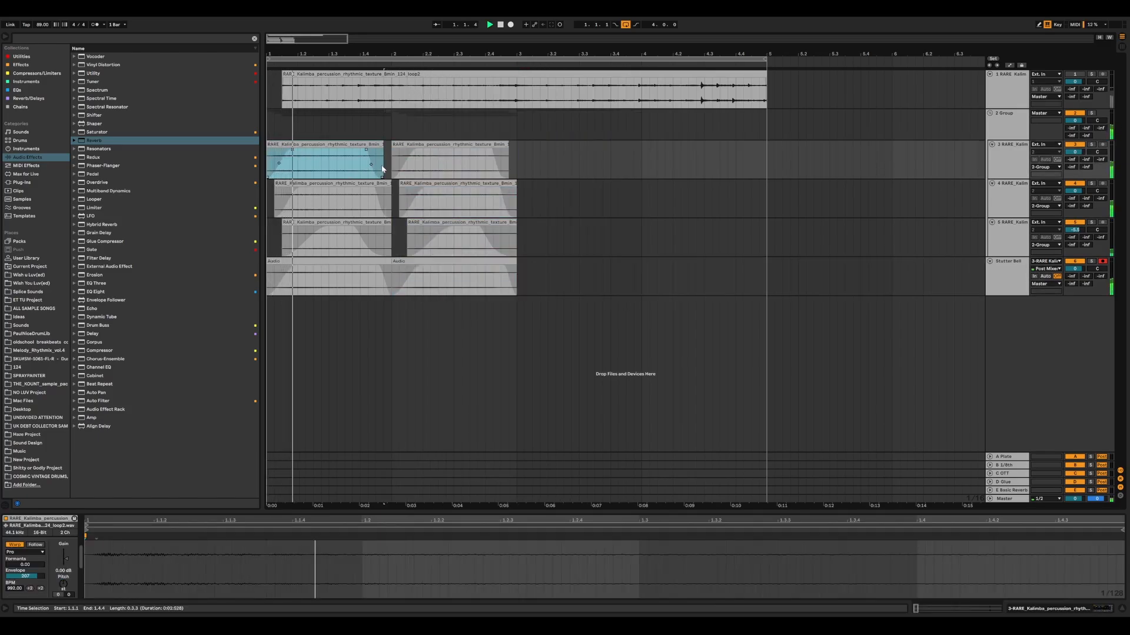
pyautogui.click(422, 127)
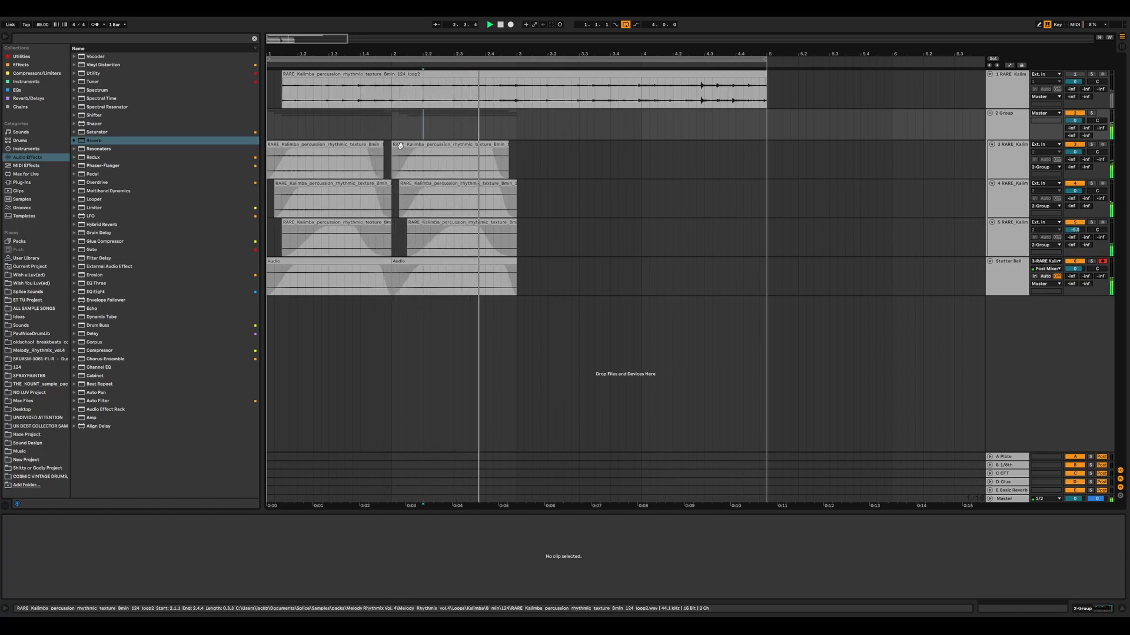
pyautogui.press('space')
# Duplicate the whole two-bar pattern of eight clips to 3.1.1 and play the result.
pyautogui.moveTo(519, 157); pyautogui.dragTo(239, 282)
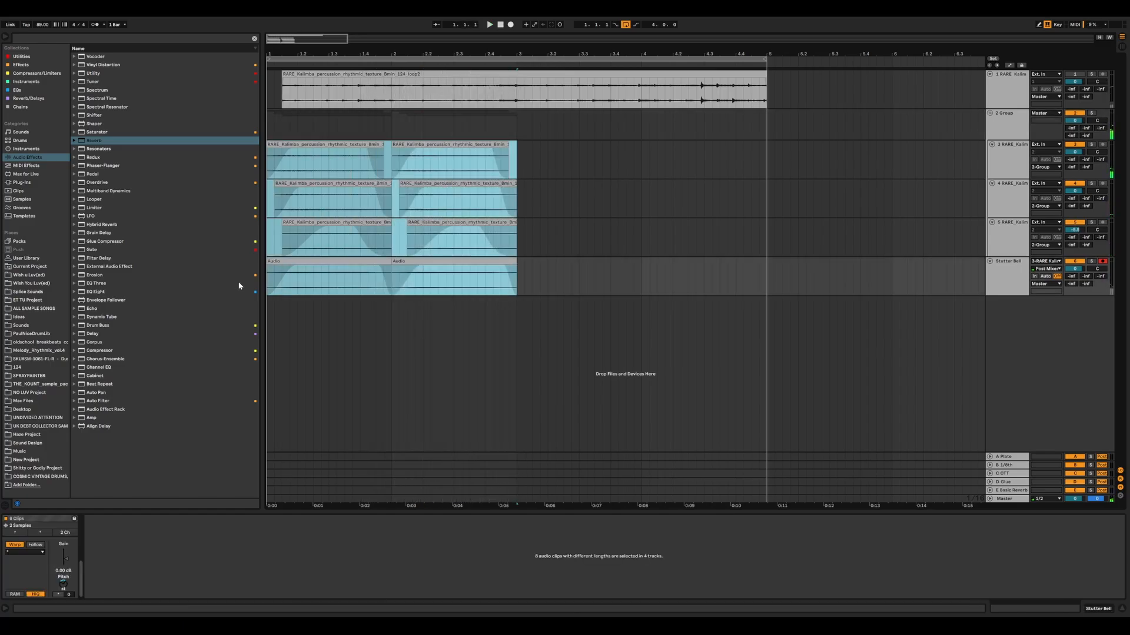
pyautogui.press('super+d')
pyautogui.press('space')
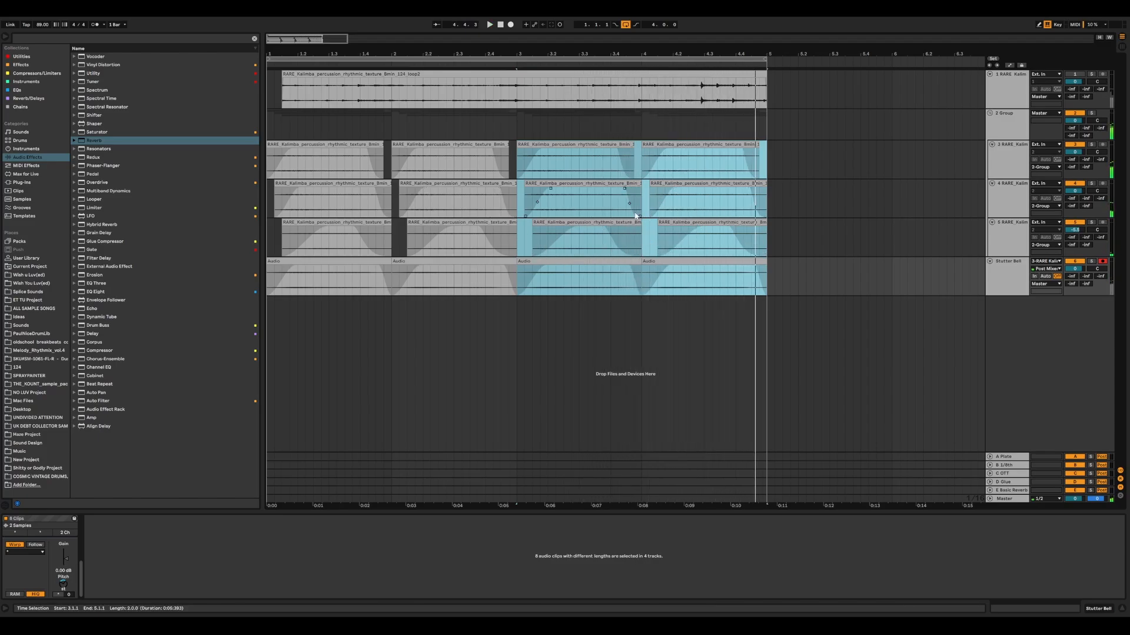
pyautogui.click(390, 207)
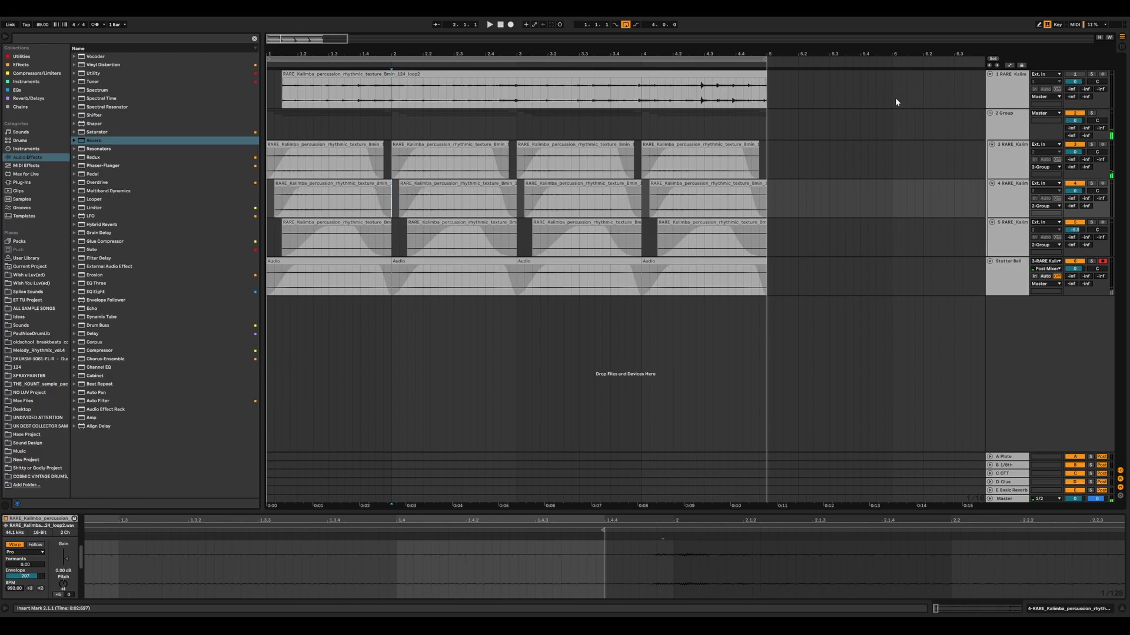
# Solo the first track and extend the start of its kalimba loop clip back to 1.1.1.
pyautogui.click(1002, 130)
pyautogui.click(989, 113)
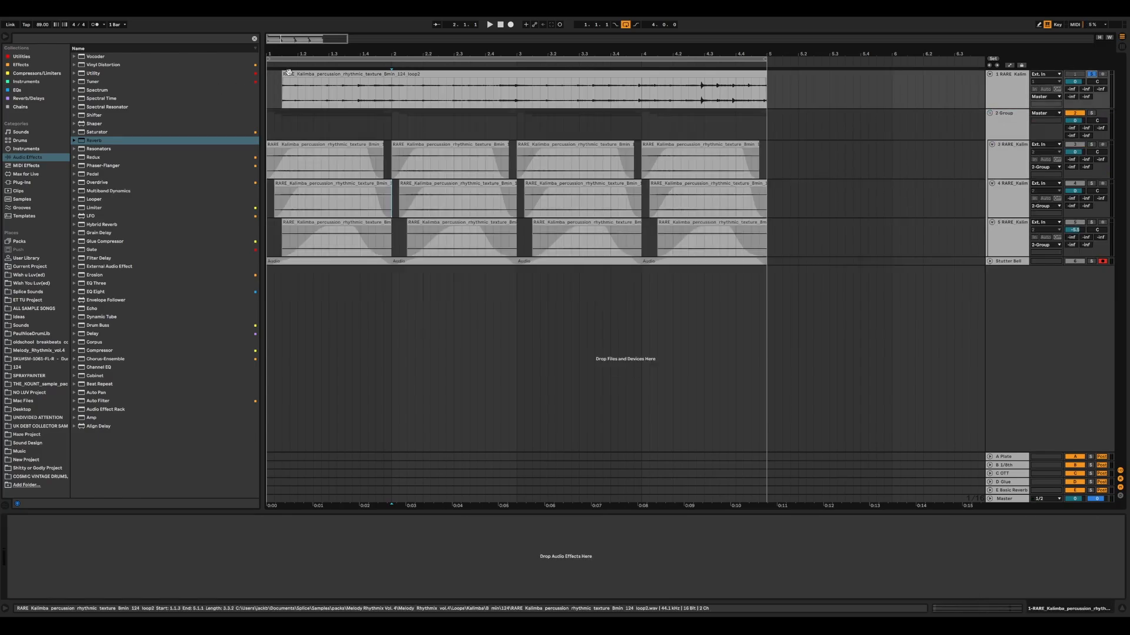
pyautogui.moveTo(283, 76); pyautogui.dragTo(340, 94)
# Audition the beginning of the original kalimba loop and highlight the short source slice at 1.1.3.
pyautogui.press('space')
pyautogui.press('space')
pyautogui.press('space')
pyautogui.press('space')
pyautogui.press('space')
pyautogui.press('space')
pyautogui.press('space')
pyautogui.press('space')
pyautogui.press('space')
pyautogui.press('space')
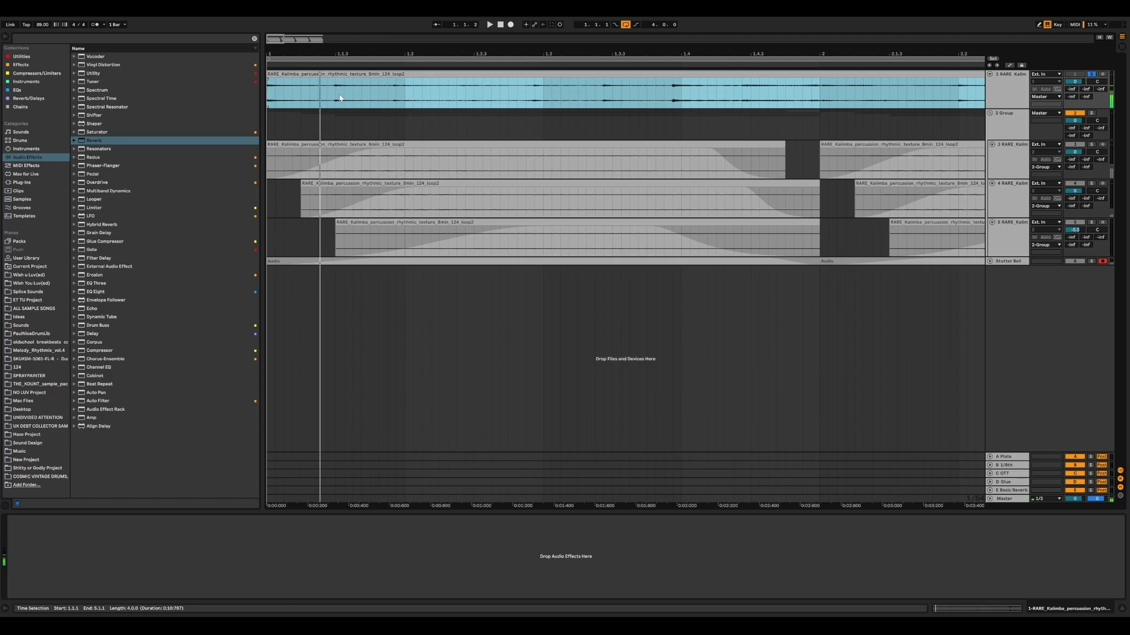
pyautogui.click(336, 97)
pyautogui.press('space')
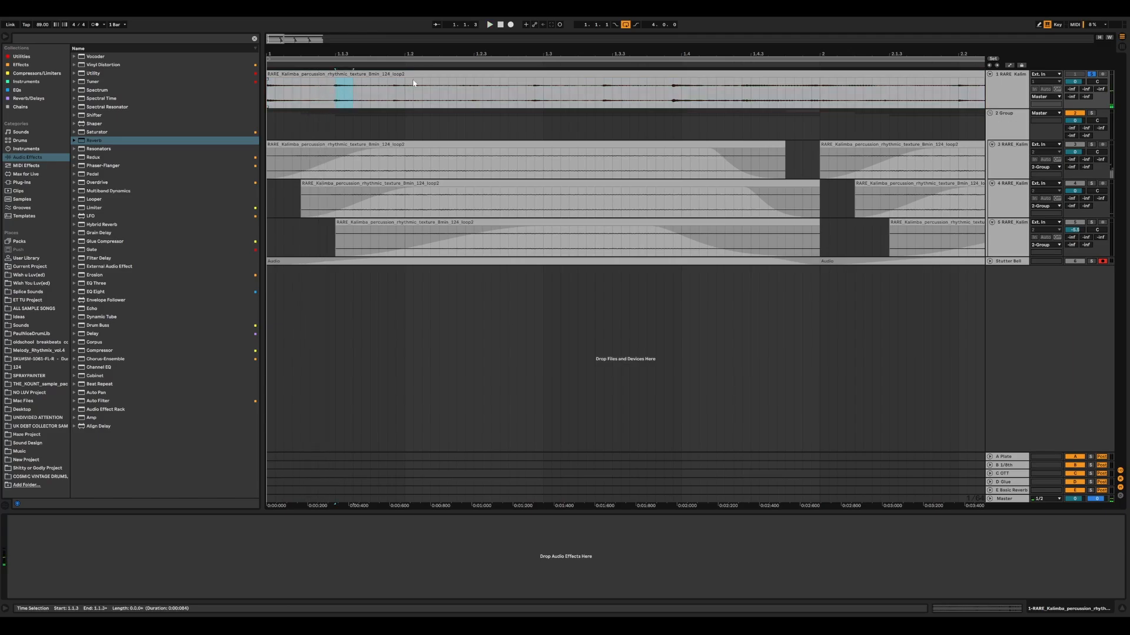
# Delete the layered clips and their tracks, keeping only the first faded kalimba clip on the second track.
pyautogui.moveTo(361, 55); pyautogui.dragTo(359, 20)
pyautogui.doubleClick(359, 73)
pyautogui.moveTo(588, 162); pyautogui.dragTo(246, 289)
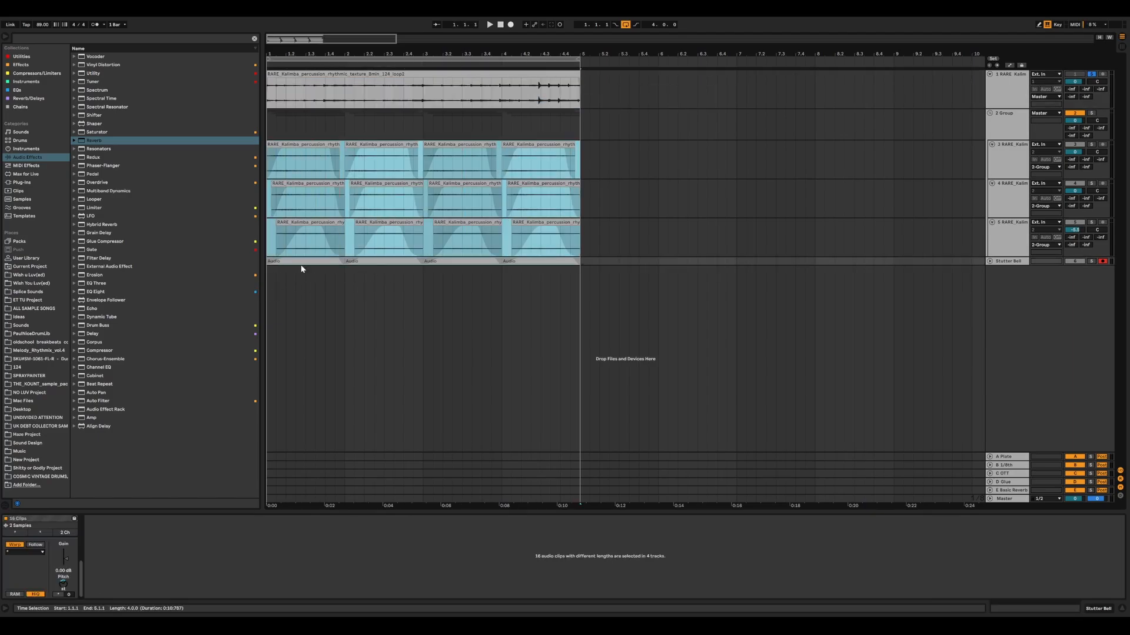
pyautogui.moveTo(587, 262); pyautogui.dragTo(247, 187)
pyautogui.press('Delete')
pyautogui.moveTo(588, 162); pyautogui.dragTo(362, 167)
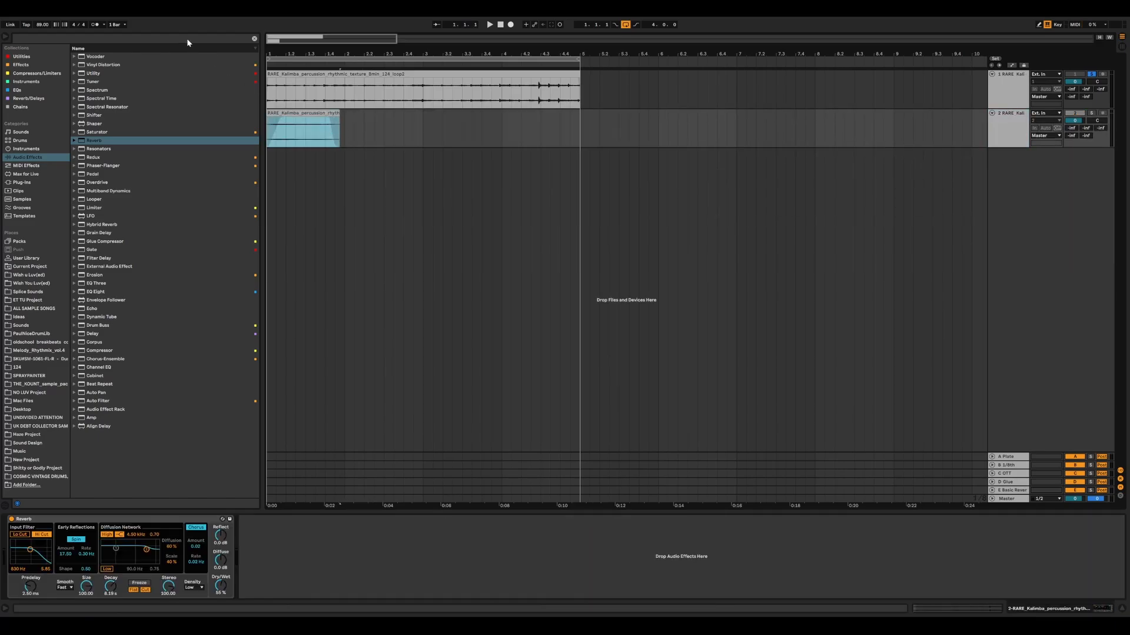
# Consolidate the remaining kalimba clip and stretch it to end at 5.1.1.
pyautogui.press('super+j')
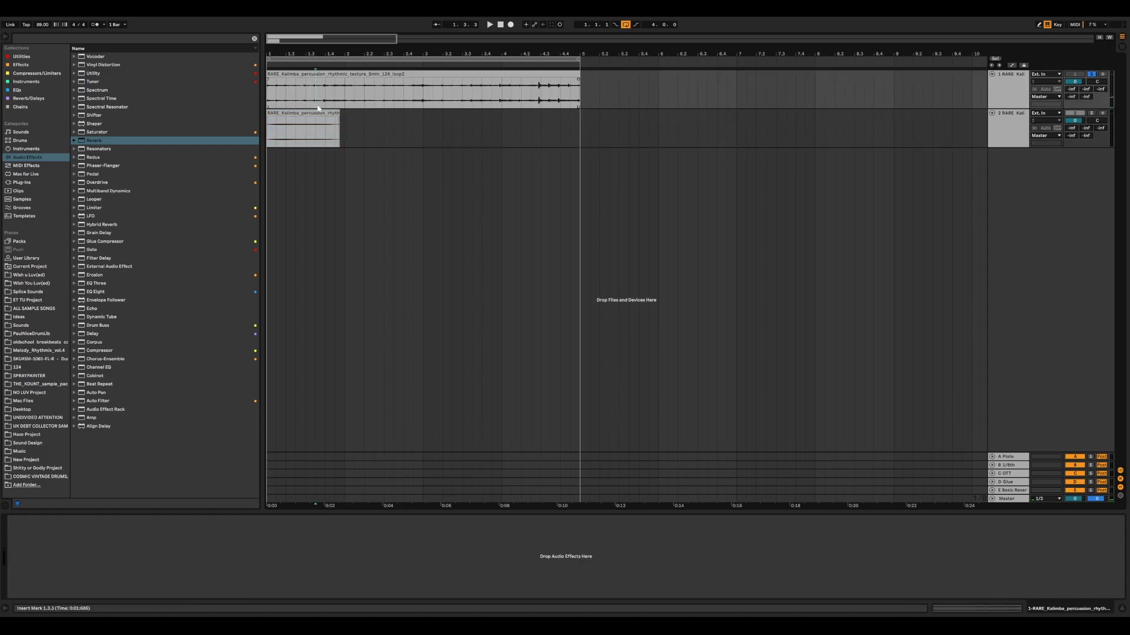
pyautogui.doubleClick(303, 131)
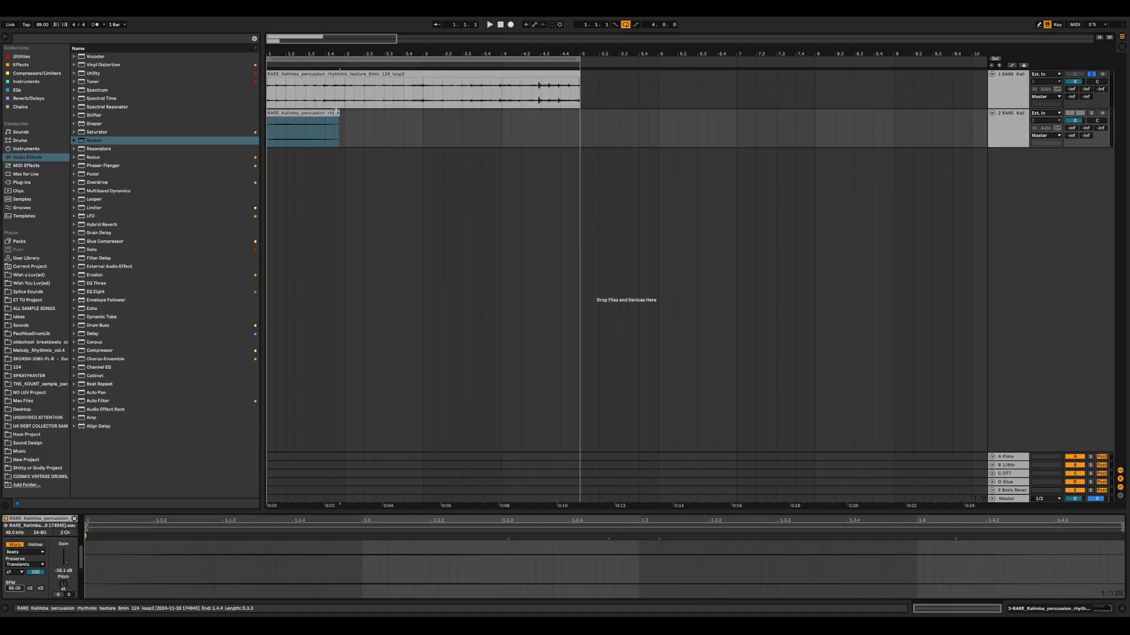
pyautogui.moveTo(339, 113); pyautogui.dragTo(579, 114)
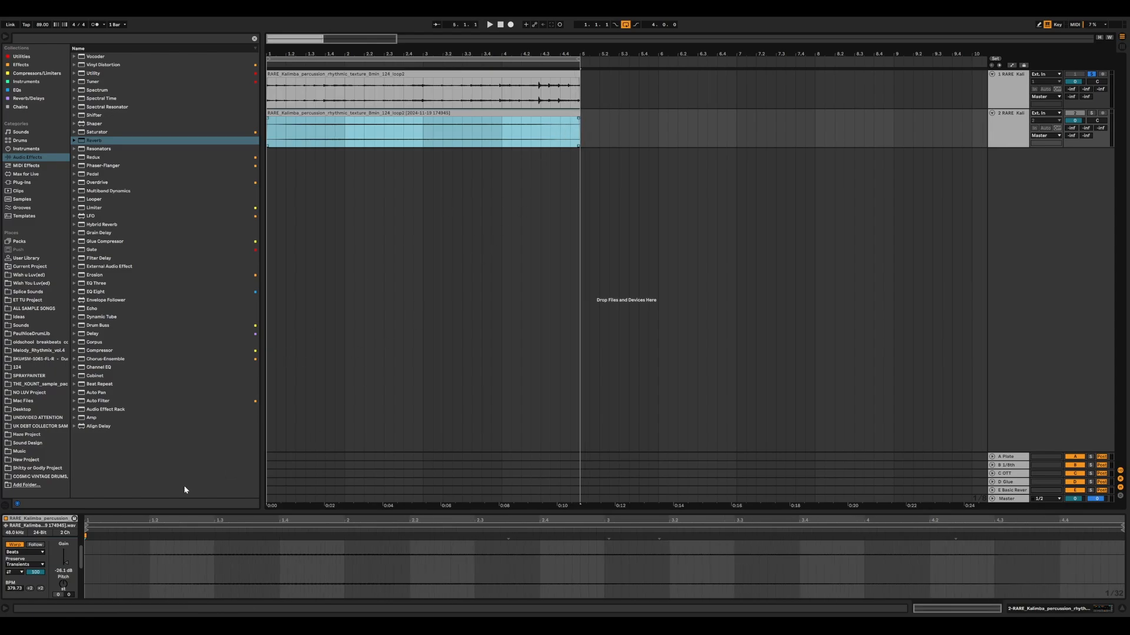
# Set the stretched clip's warp mode to Complex Pro and audition it with its track soloed.
pyautogui.click(24, 552)
pyautogui.click(32, 587)
pyautogui.click(413, 126)
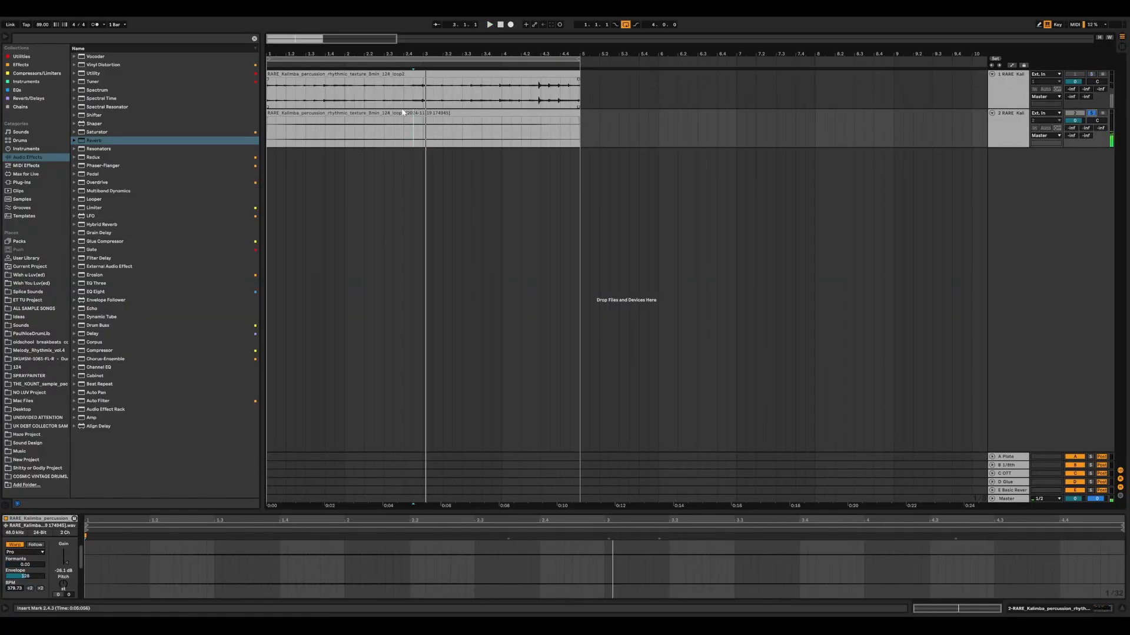
# Audition the stretched kalimba clip on the second track and show that track's device chain.
pyautogui.click(404, 120)
pyautogui.click(992, 138)
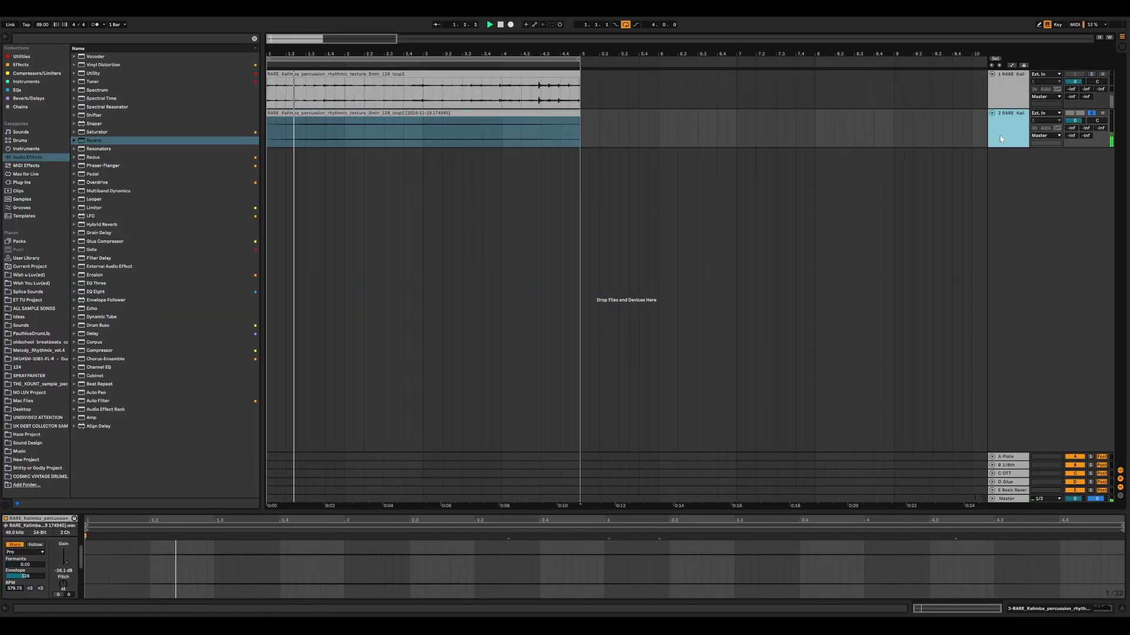
pyautogui.doubleClick(29, 518)
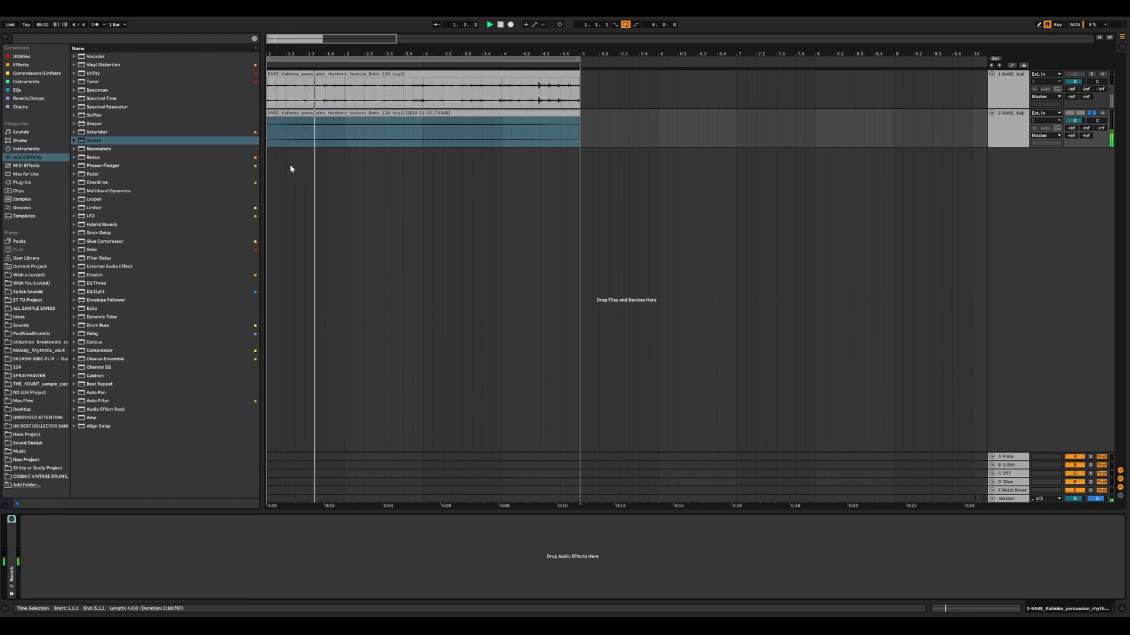
pyautogui.click(286, 141)
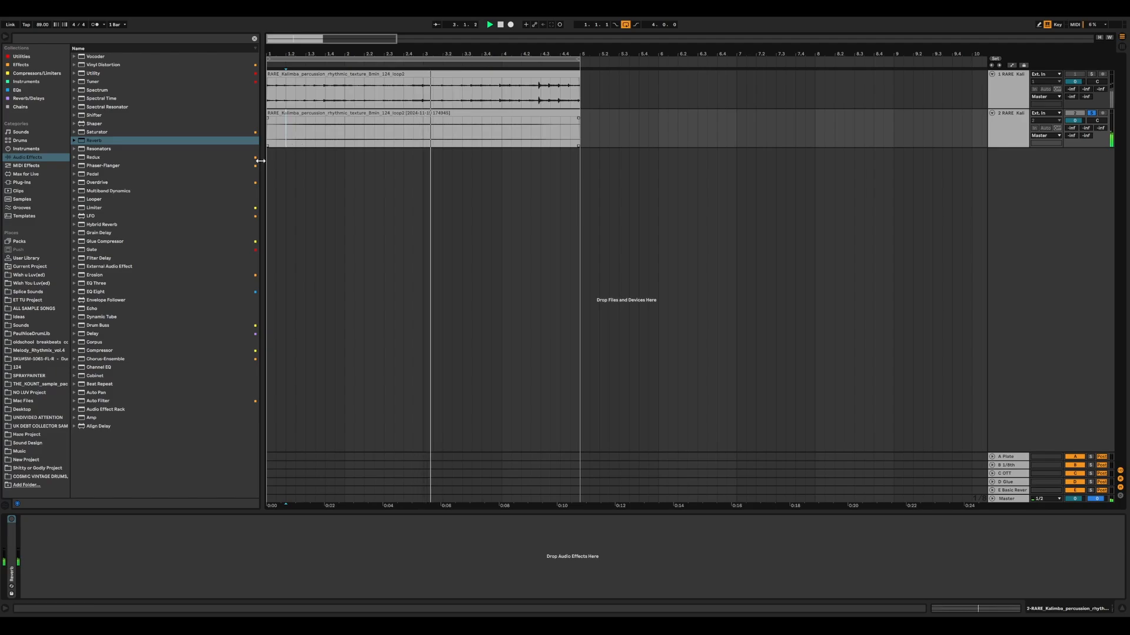
pyautogui.click(394, 143)
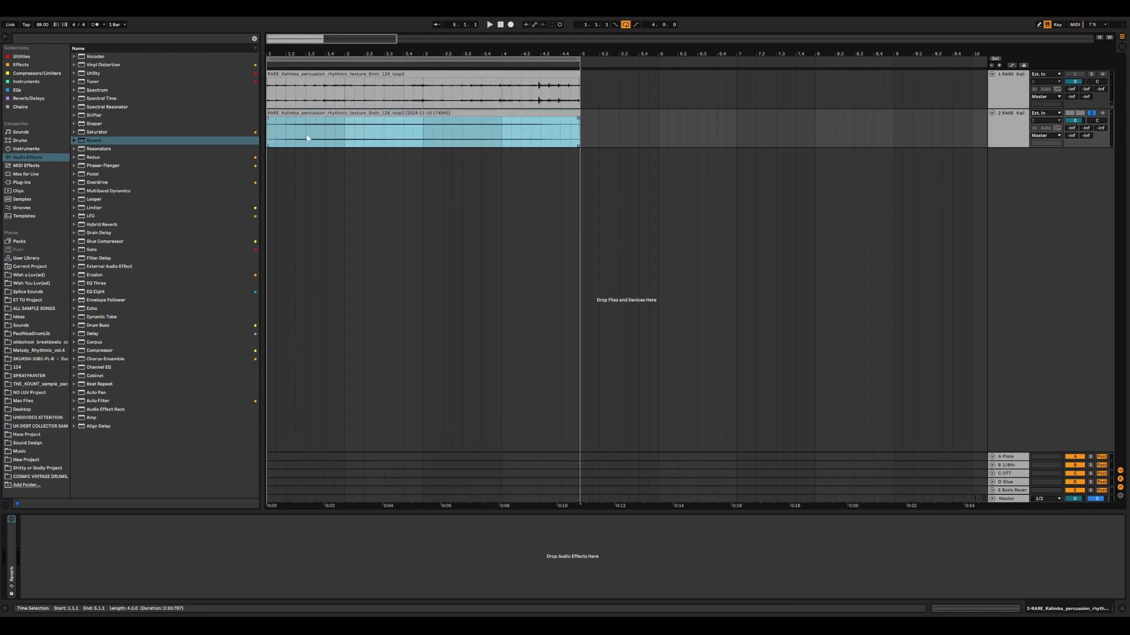
# Move a 1.3.0-long section of the stretched kalimba clip to the start of a new track and load it into Simpler.
pyautogui.moveTo(284, 139); pyautogui.dragTo(362, 164)
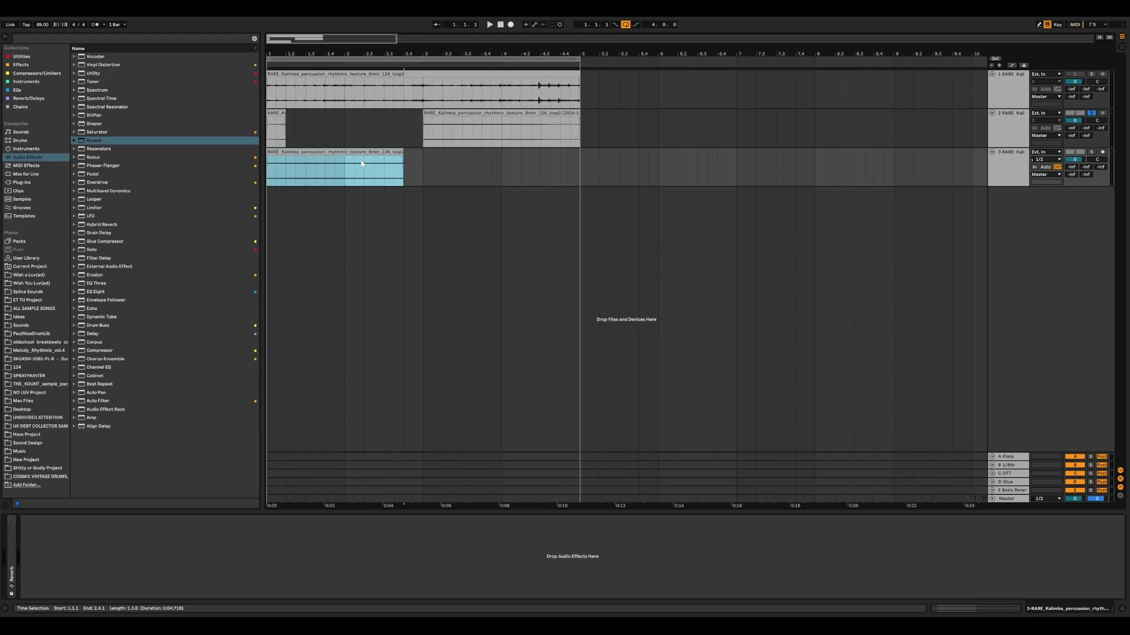
pyautogui.click(19, 82)
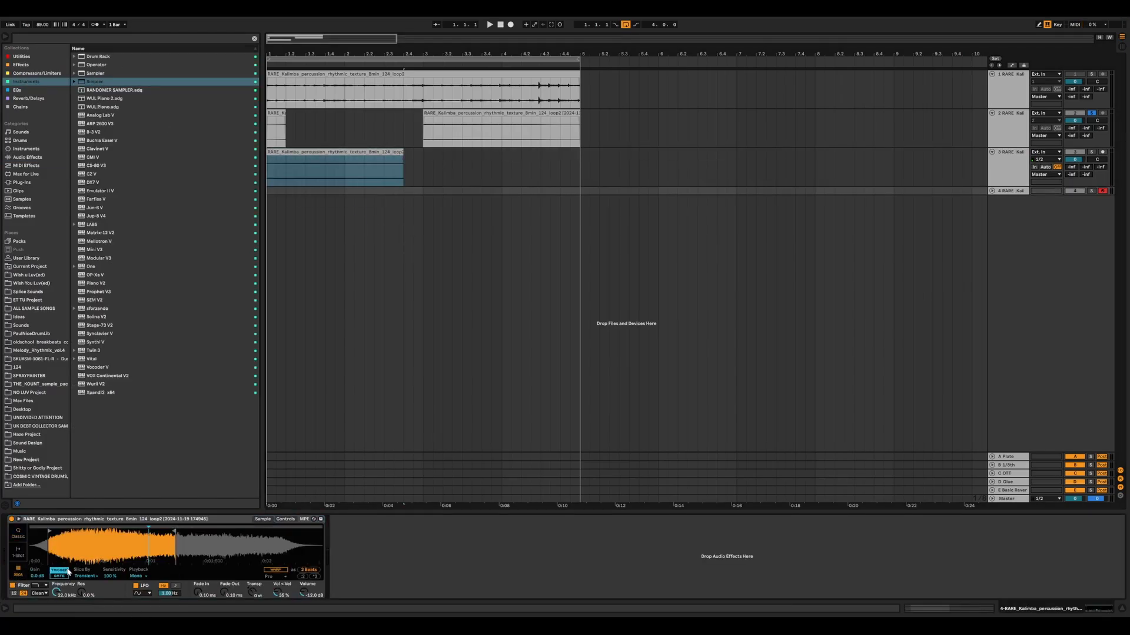
# Slice the kalimba sample in Simpler by Beat with a 1/8 division.
pyautogui.click(89, 579)
pyautogui.click(90, 582)
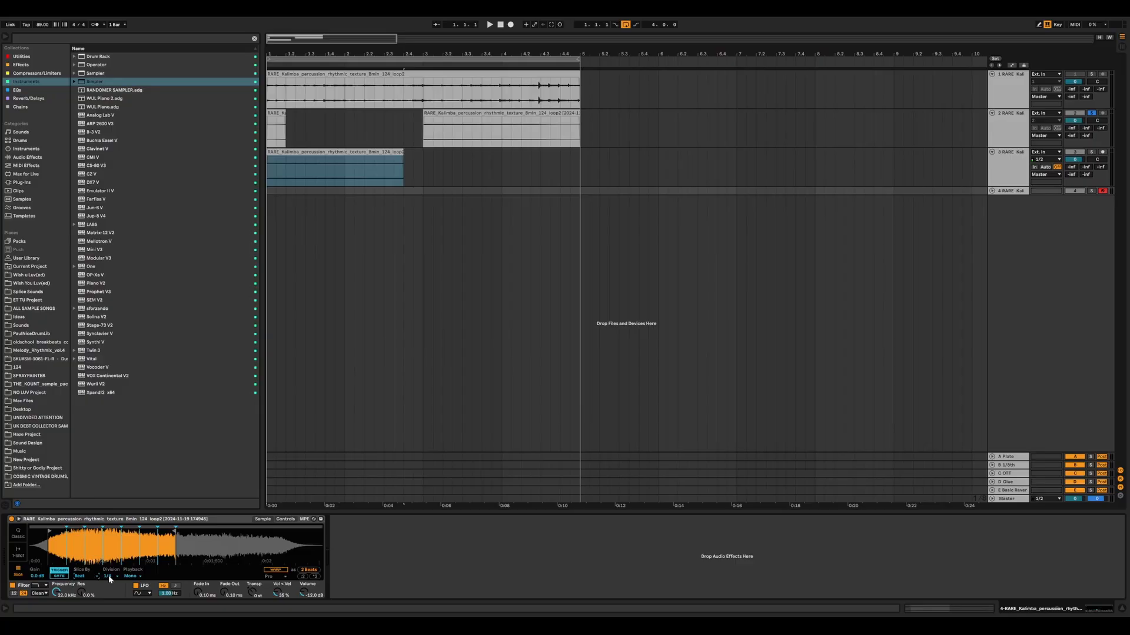
pyautogui.click(109, 577)
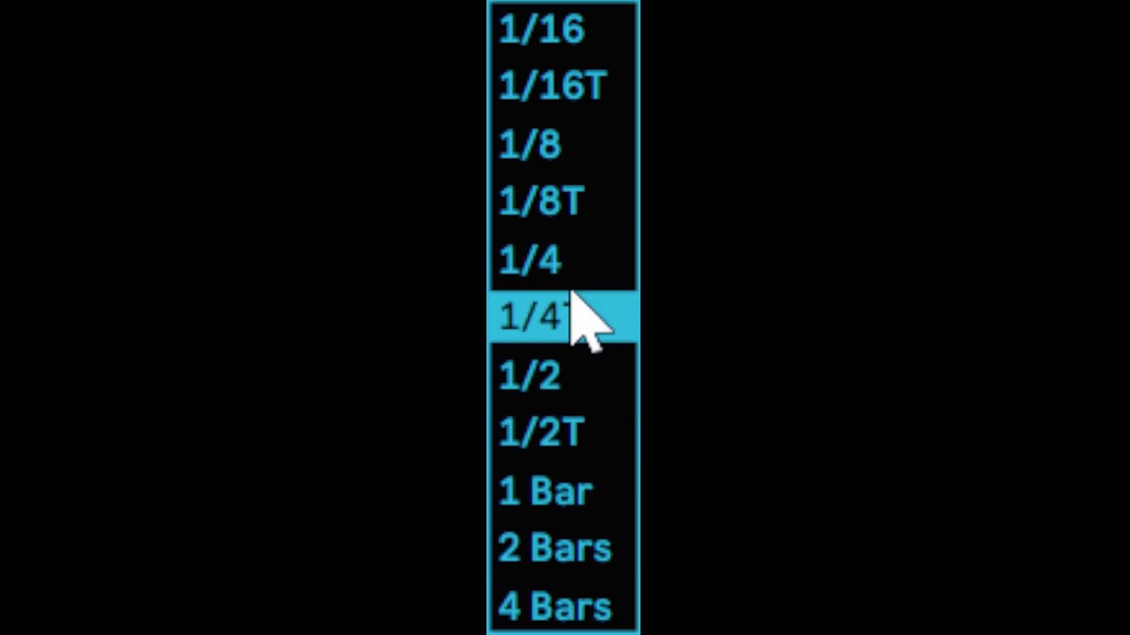
pyautogui.click(530, 144)
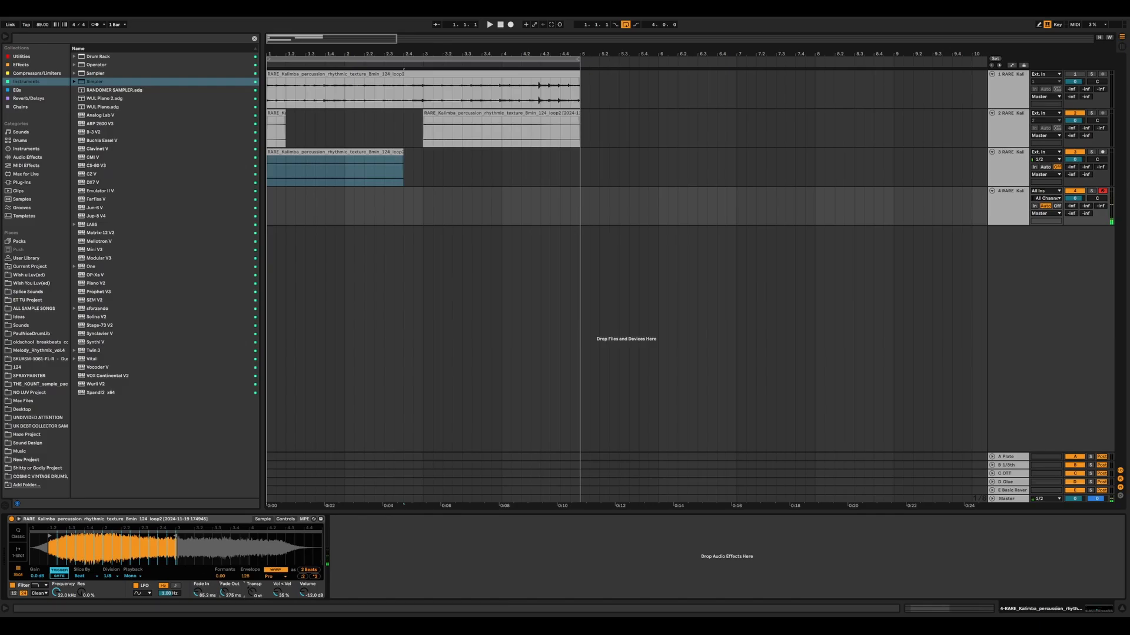
# Delete the fourth track holding the sliced kalimba Simpler.
pyautogui.moveTo(85, 549)
pyautogui.mouseDown()
pyautogui.moveTo(85, 569)
pyautogui.moveTo(104, 536)
pyautogui.mouseUp()
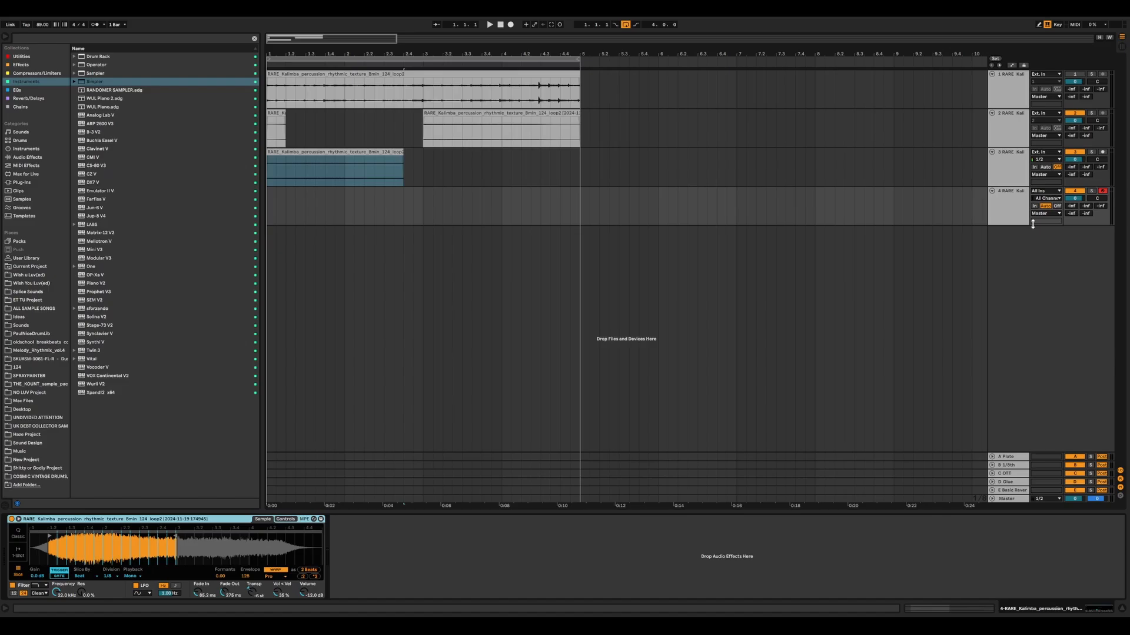
pyautogui.click(1022, 209)
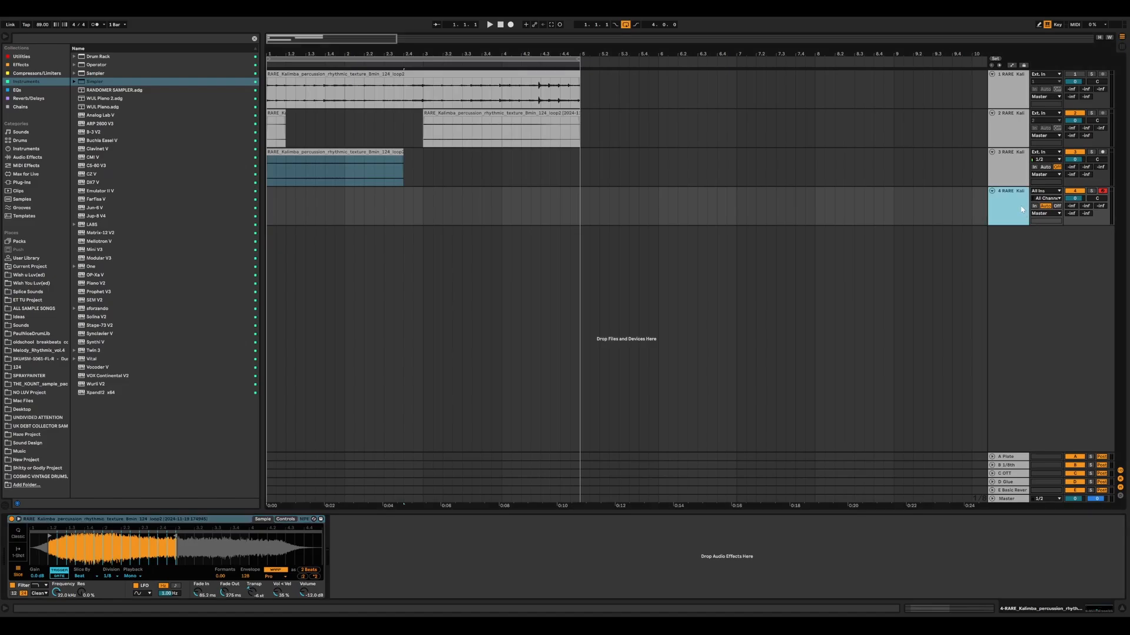
pyautogui.press('BackSpace')
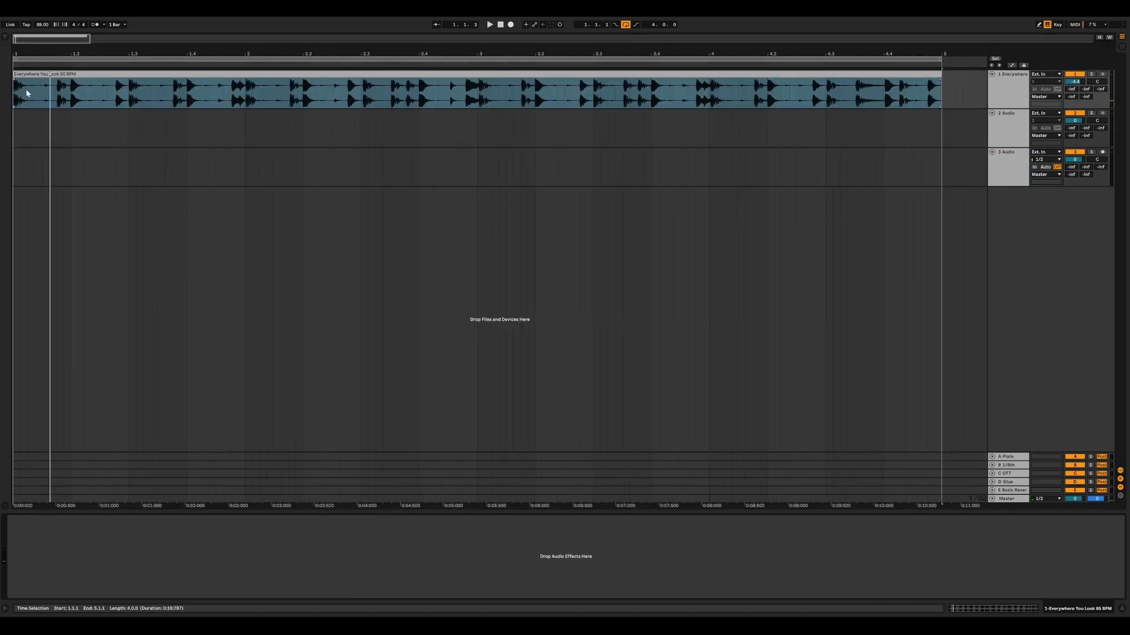
# Show the clip details of the "Everywhere You Look 85 BPM" drum loop and audition it from the start.
pyautogui.moveTo(15, 93)
pyautogui.mouseDown()
pyautogui.moveTo(941, 100)
pyautogui.moveTo(943, 176)
pyautogui.moveTo(157, 118)
pyautogui.moveTo(26, 80)
pyautogui.mouseUp()
pyautogui.click(941, 175)
pyautogui.click(26, 74)
pyautogui.moveTo(15, 57); pyautogui.dragTo(30, 54)
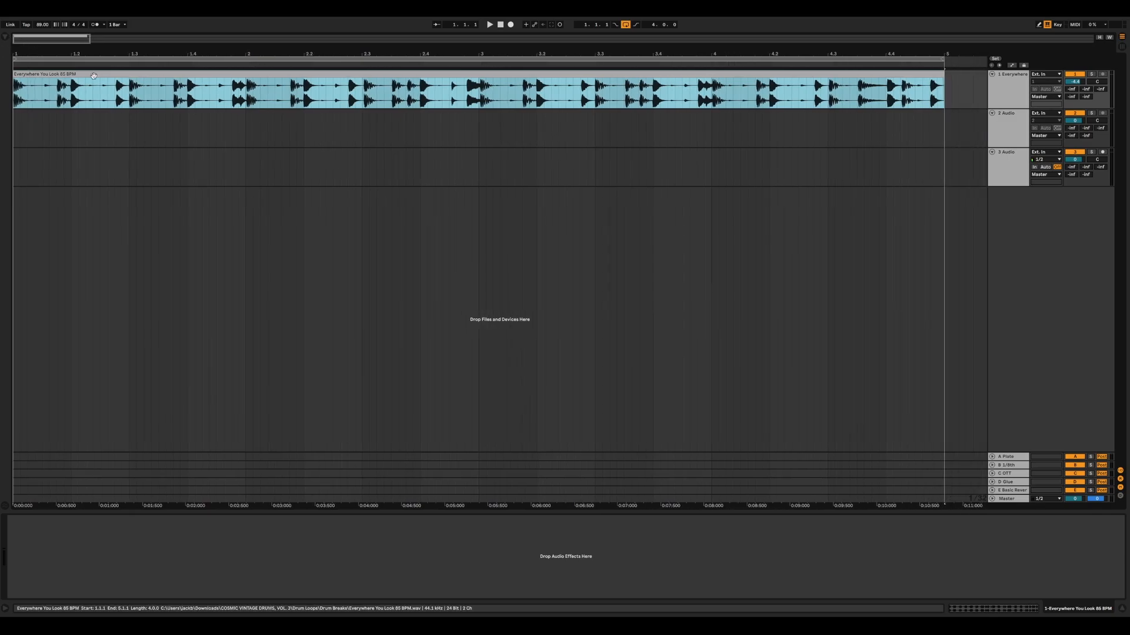
pyautogui.doubleClick(89, 75)
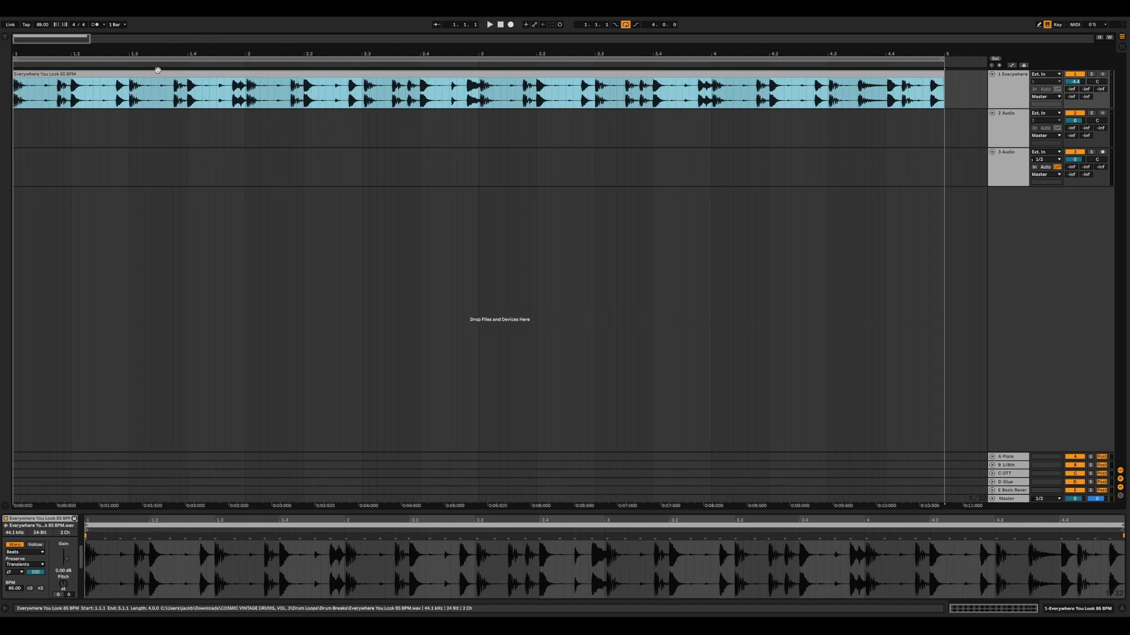
pyautogui.moveTo(157, 72); pyautogui.dragTo(163, 72)
pyautogui.hotkey('ctrl', 'z')
pyautogui.press('space')
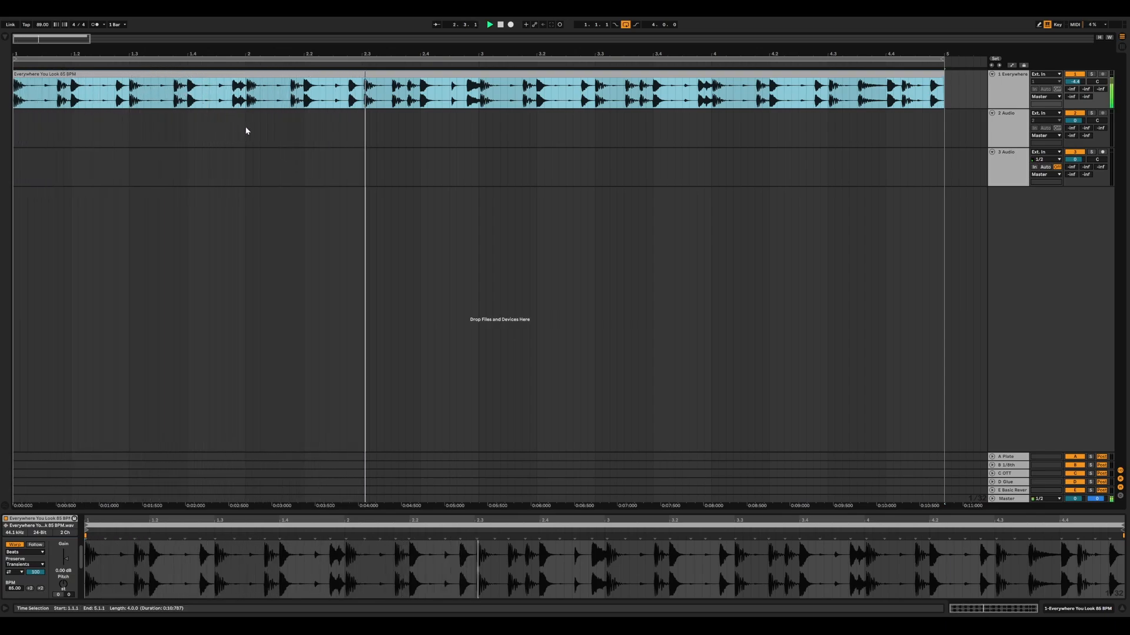
pyautogui.press('space')
# Split the beginning of the drum loop into separate kick, hi-hat and snare slices up to just past 1.2.2.
pyautogui.moveTo(17, 48); pyautogui.dragTo(16, 83)
pyautogui.moveTo(80, 107); pyautogui.dragTo(56, 99)
pyautogui.hotkey('ctrl', 'e')
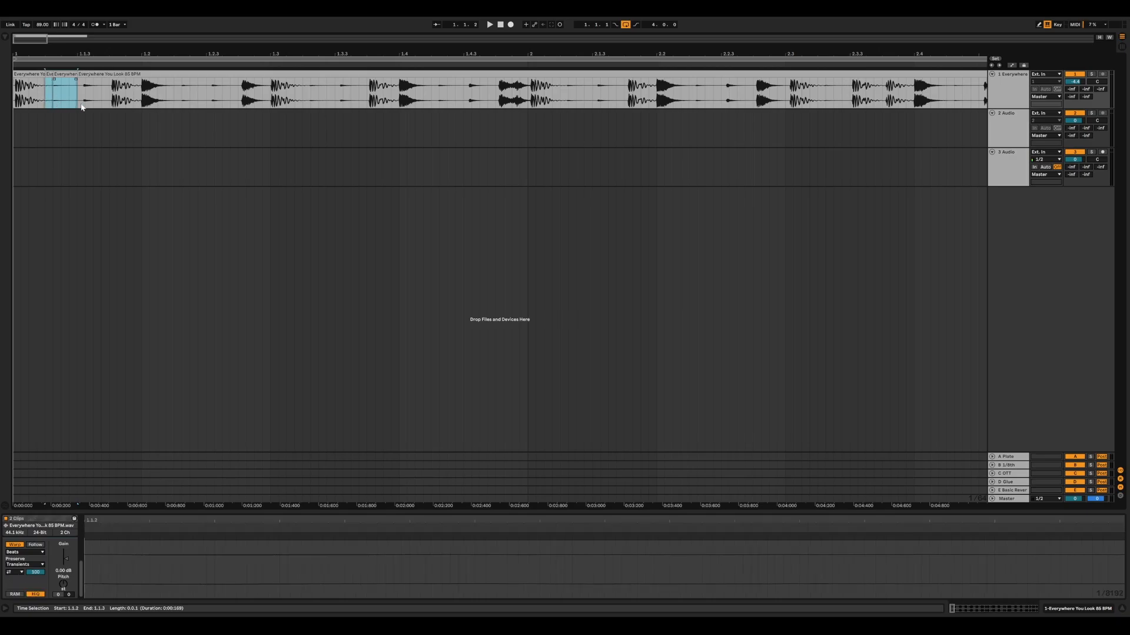
pyautogui.click(82, 102)
pyautogui.hotkey('ctrl', 'e')
pyautogui.moveTo(110, 100); pyautogui.dragTo(182, 101)
pyautogui.hotkey('ctrl', 'e')
pyautogui.hotkey('ctrl', 'e')
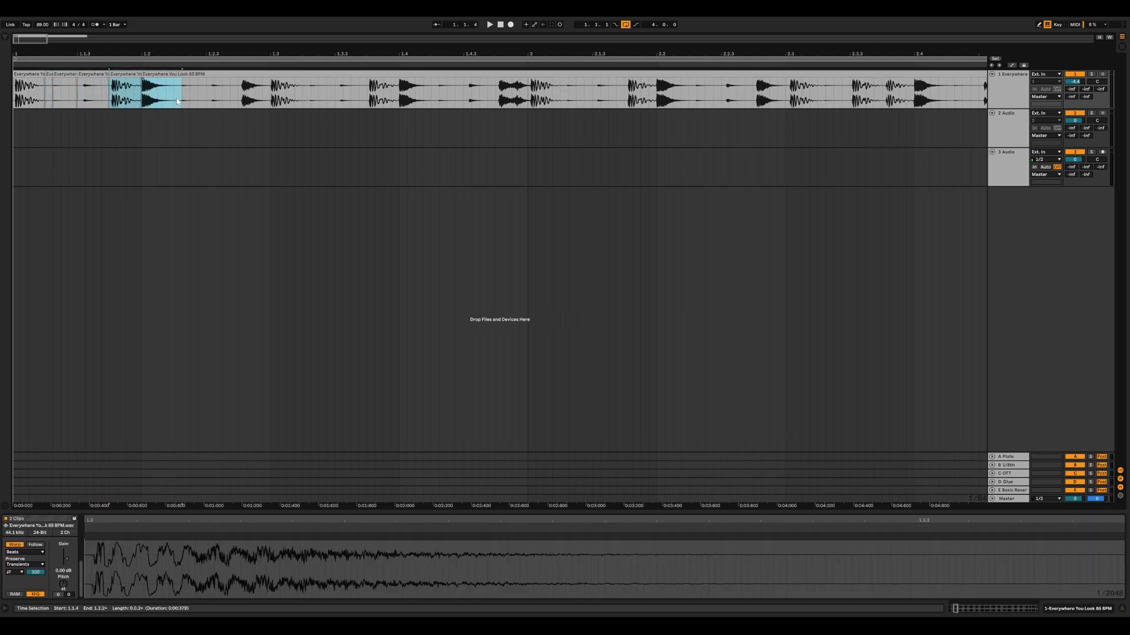
# Move the first kick slice to the start of the second track and the quiet slice after it to the third track.
pyautogui.moveTo(29, 75); pyautogui.dragTo(29, 116)
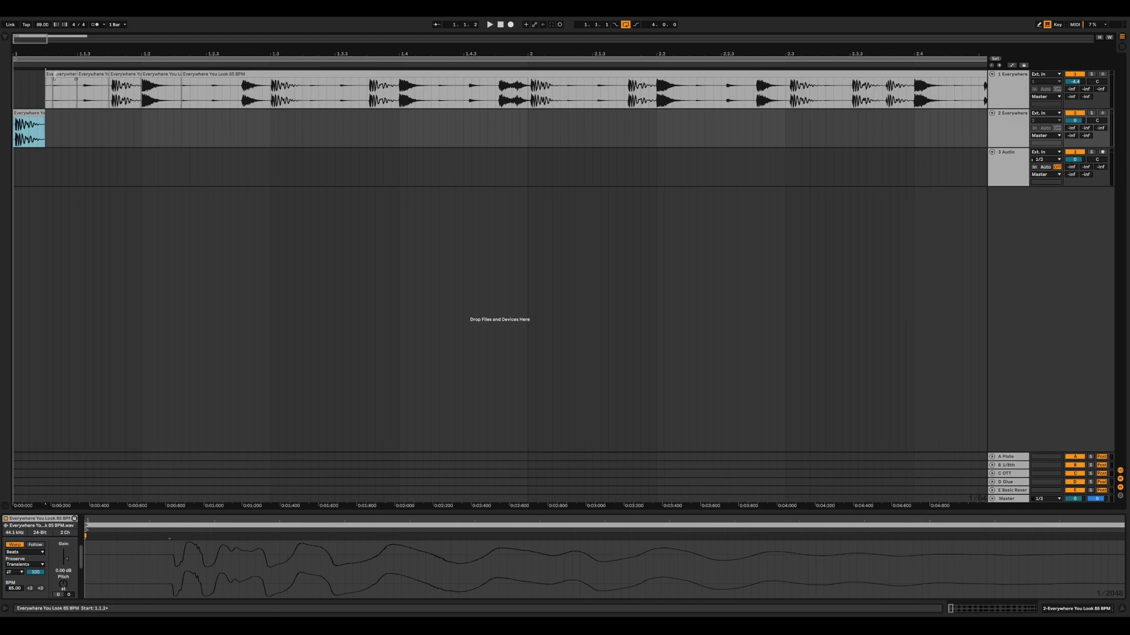
pyautogui.moveTo(64, 74); pyautogui.dragTo(25, 152)
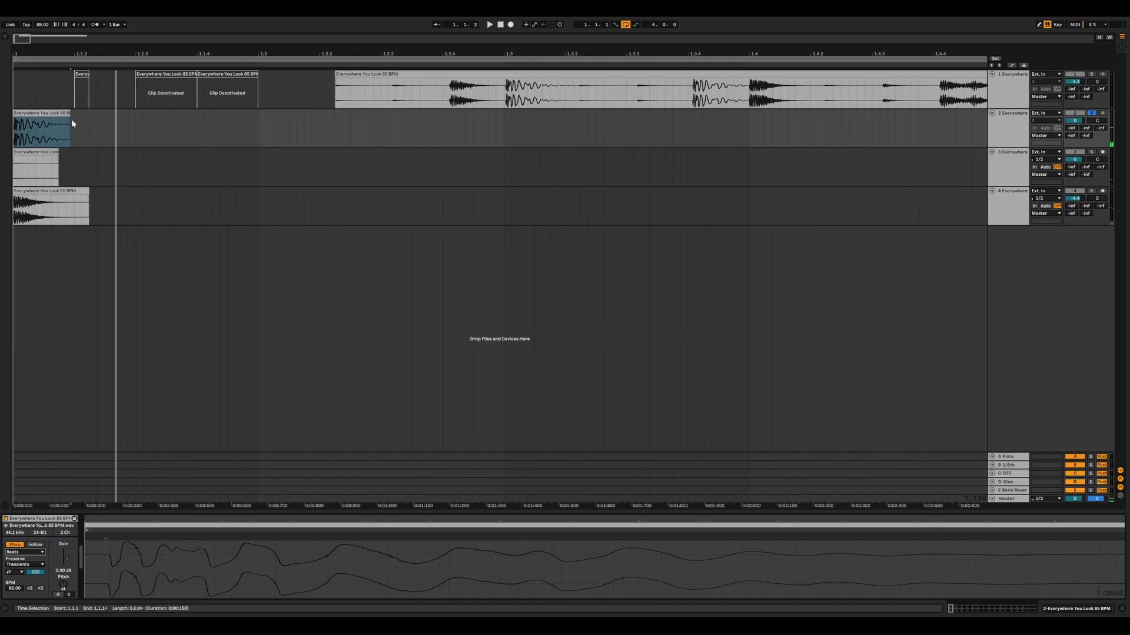
# Stretch the kick slice to end at 1.2.1 and split it at 1.1.2.
pyautogui.moveTo(68, 115); pyautogui.dragTo(258, 115)
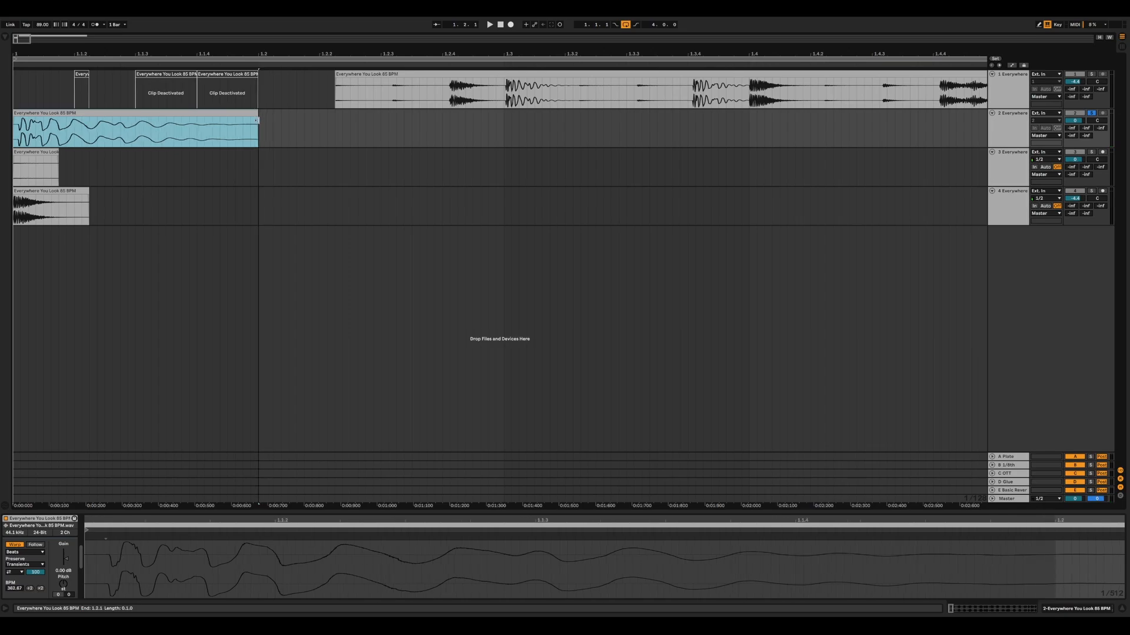
pyautogui.moveTo(75, 139); pyautogui.dragTo(285, 140)
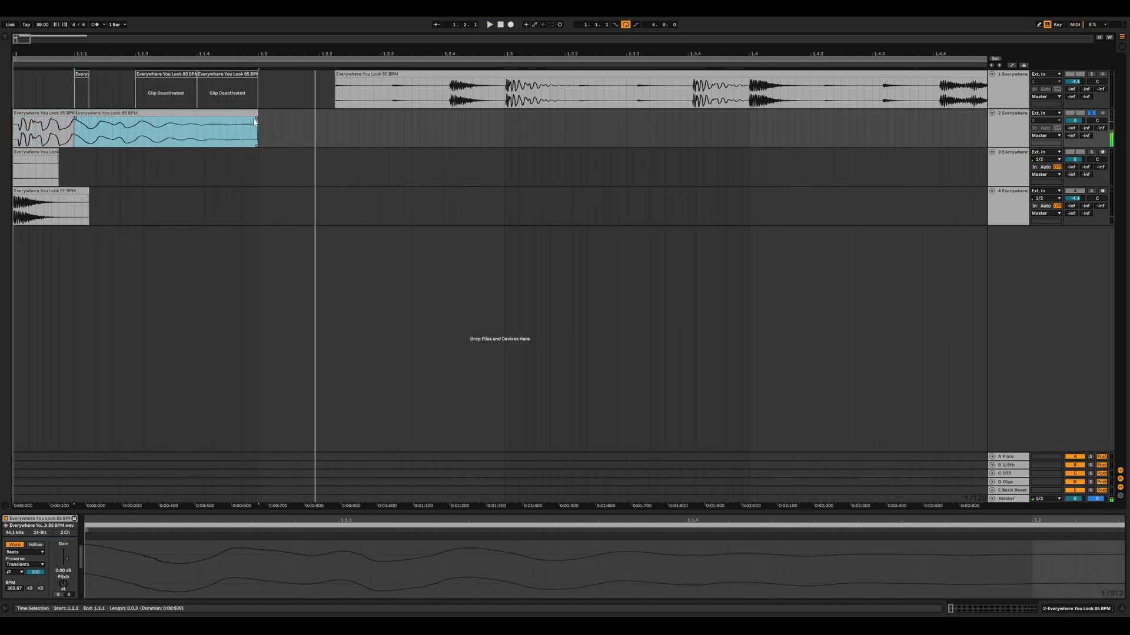
# Fade out the kick's tail from about 1.1.4, crossfade its start with the attack, and audition the result.
pyautogui.moveTo(255, 122); pyautogui.dragTo(192, 118)
pyautogui.moveTo(78, 120); pyautogui.dragTo(86, 118)
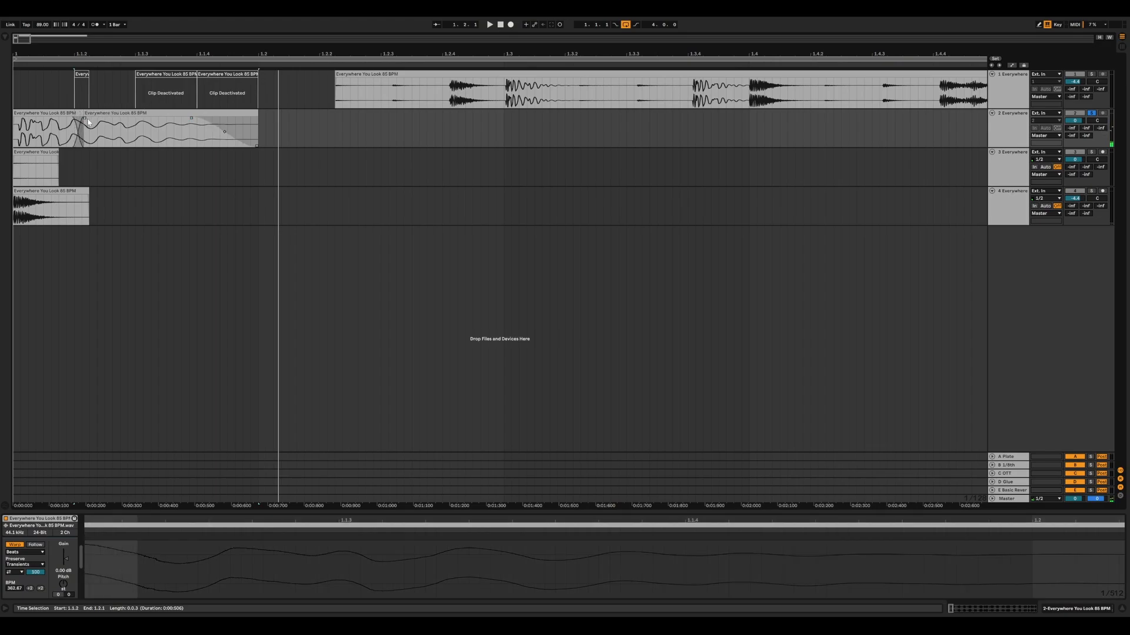
pyautogui.press('space')
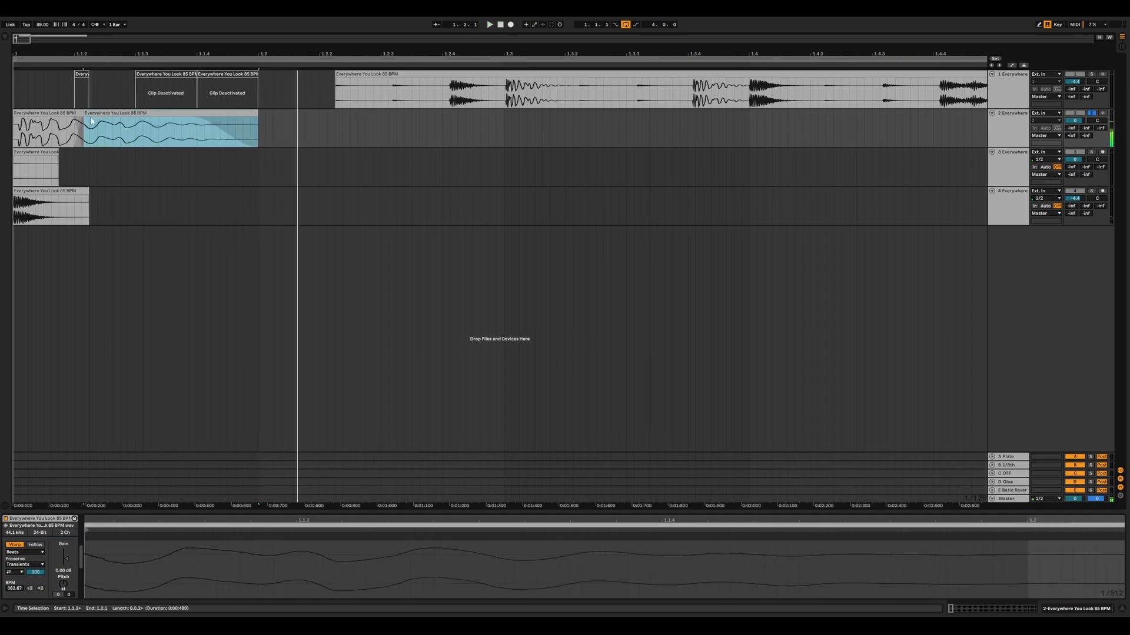
pyautogui.press('space')
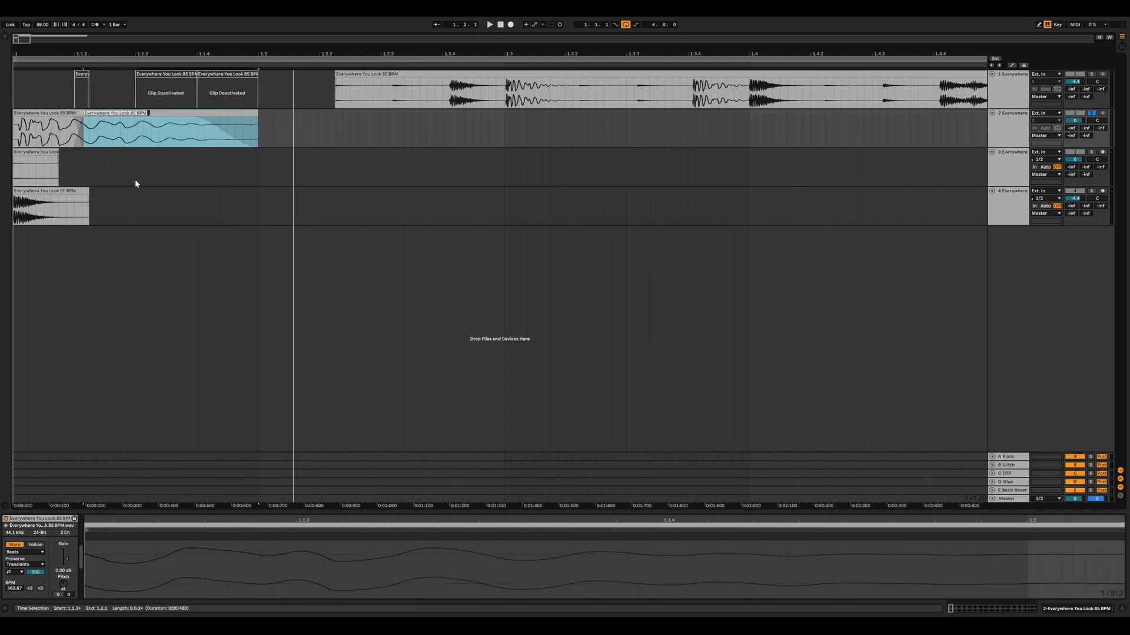
# Insert an audio track below the kick track, move the faded kick tail onto it, and audition both parts.
pyautogui.hotkey('ctrl', 't')
pyautogui.moveTo(125, 118); pyautogui.dragTo(124, 160)
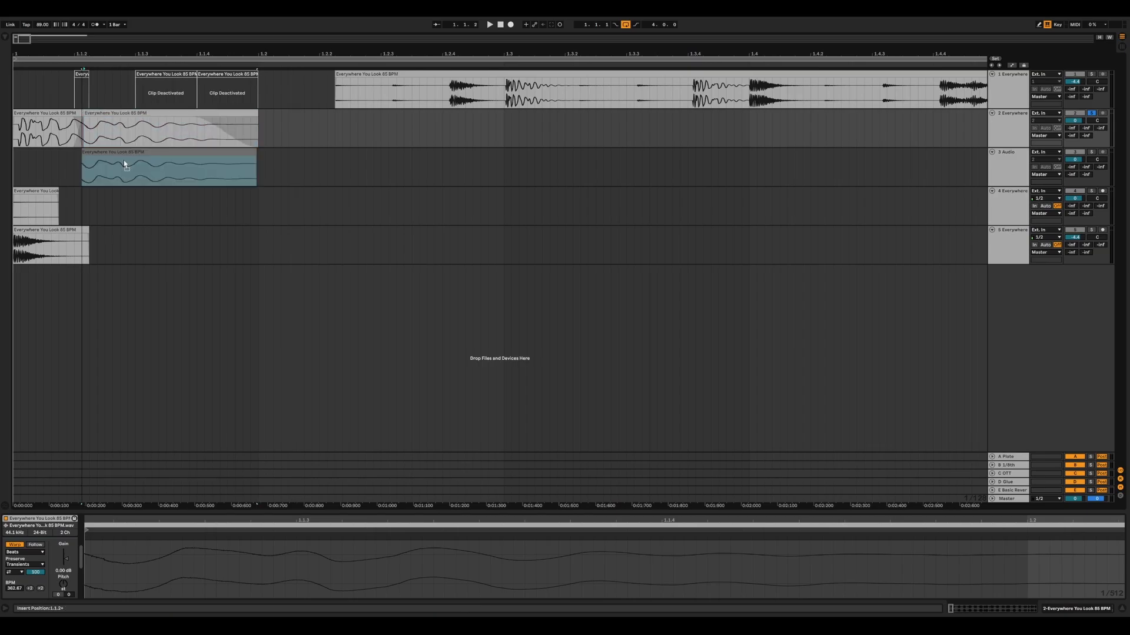
pyautogui.press('space')
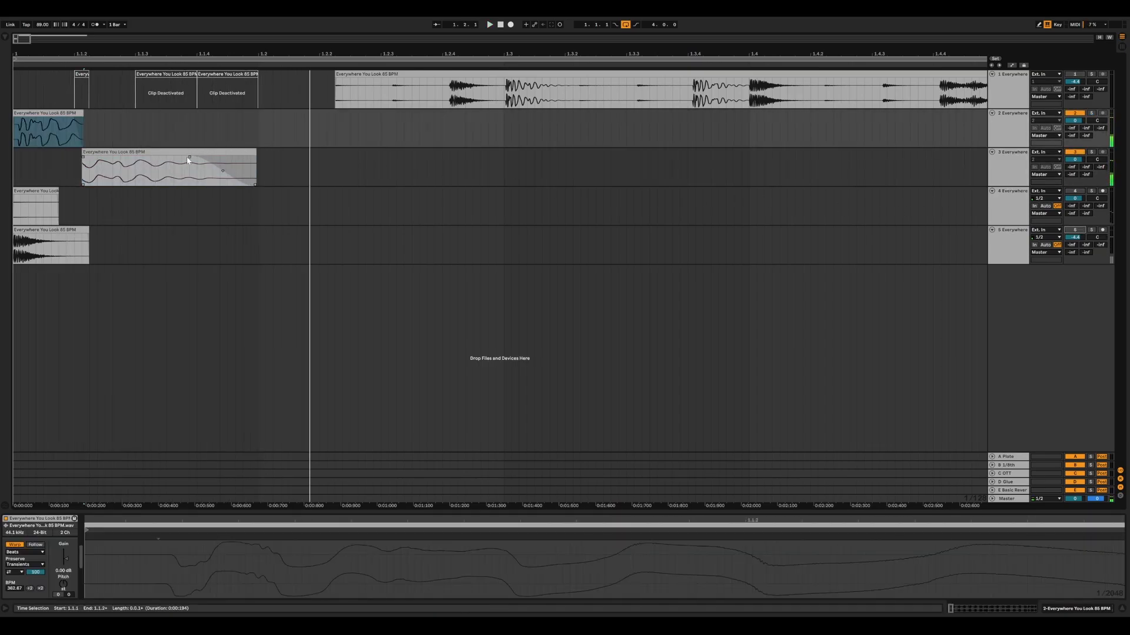
pyautogui.click(189, 154)
# Move the snare slice on the fifth track to start at 1.2.1 and audition it with the kick from the start.
pyautogui.moveTo(75, 242); pyautogui.dragTo(304, 240)
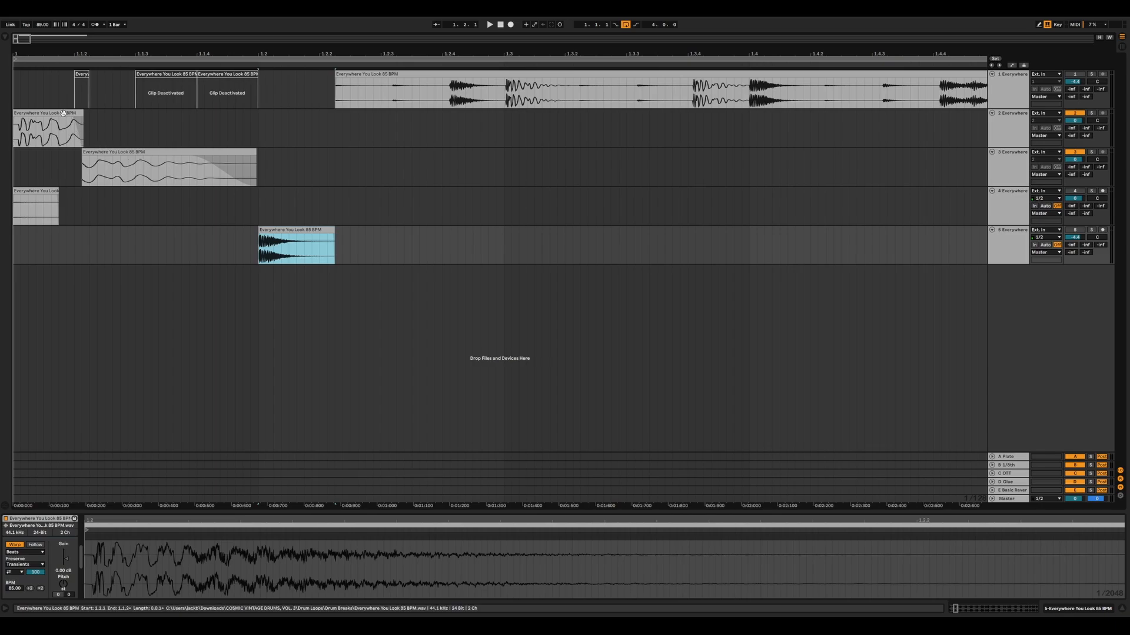
pyautogui.click(66, 114)
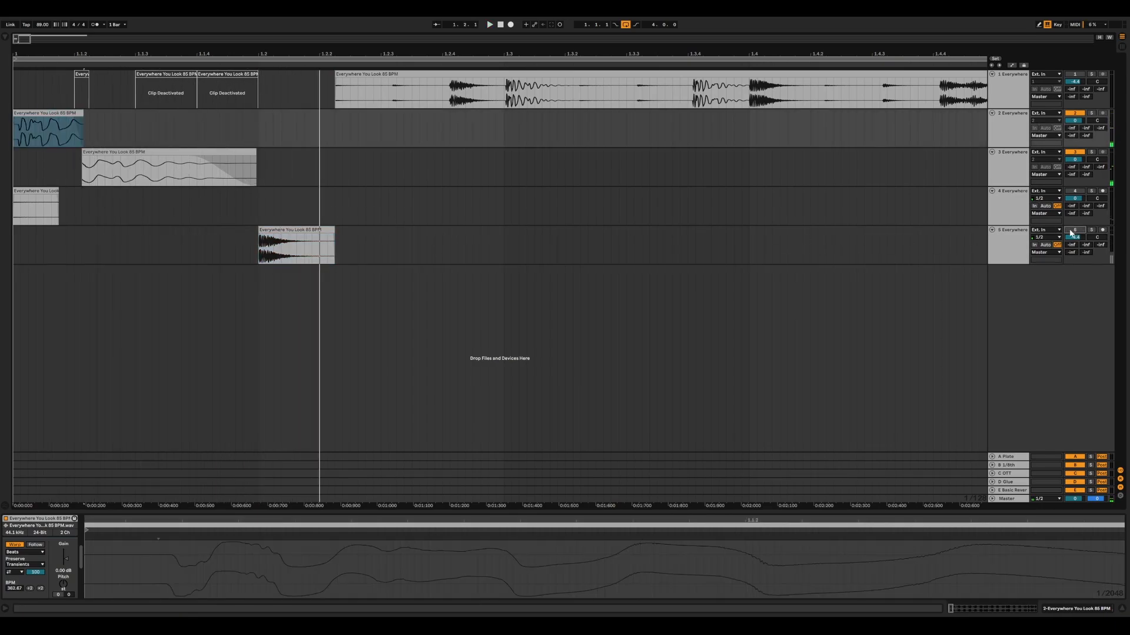
# Duplicate the faded kick tail, place the copy directly after the snare slice, and audition the pattern.
pyautogui.click(253, 151)
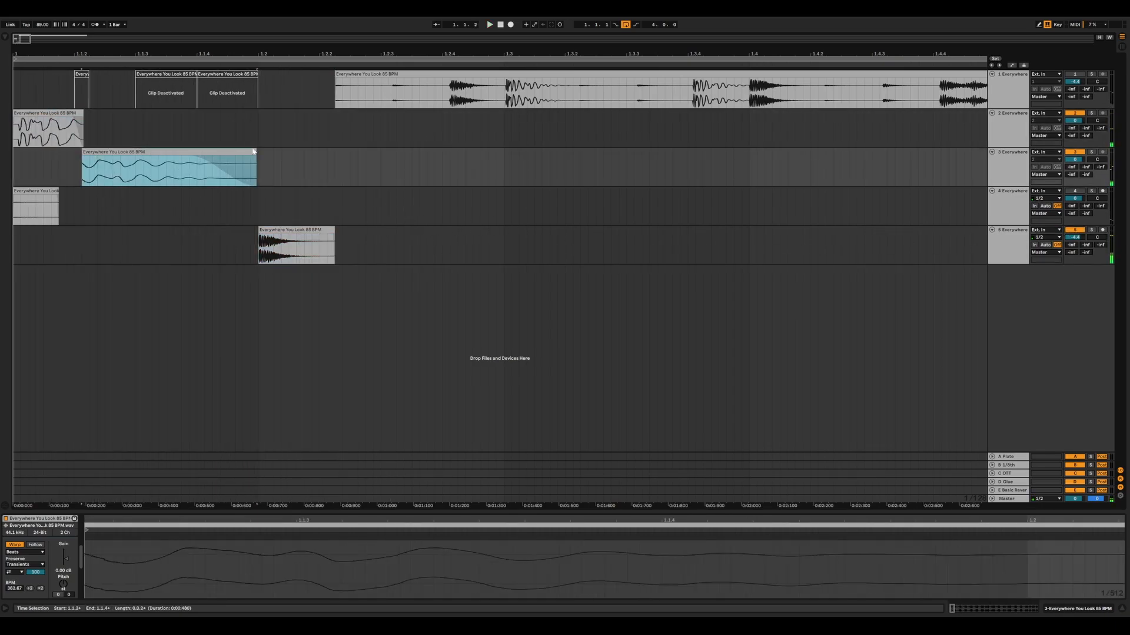
pyautogui.hotkey('ctrl', 'd')
pyautogui.moveTo(286, 151); pyautogui.dragTo(364, 166)
pyautogui.click(54, 113)
pyautogui.press('space')
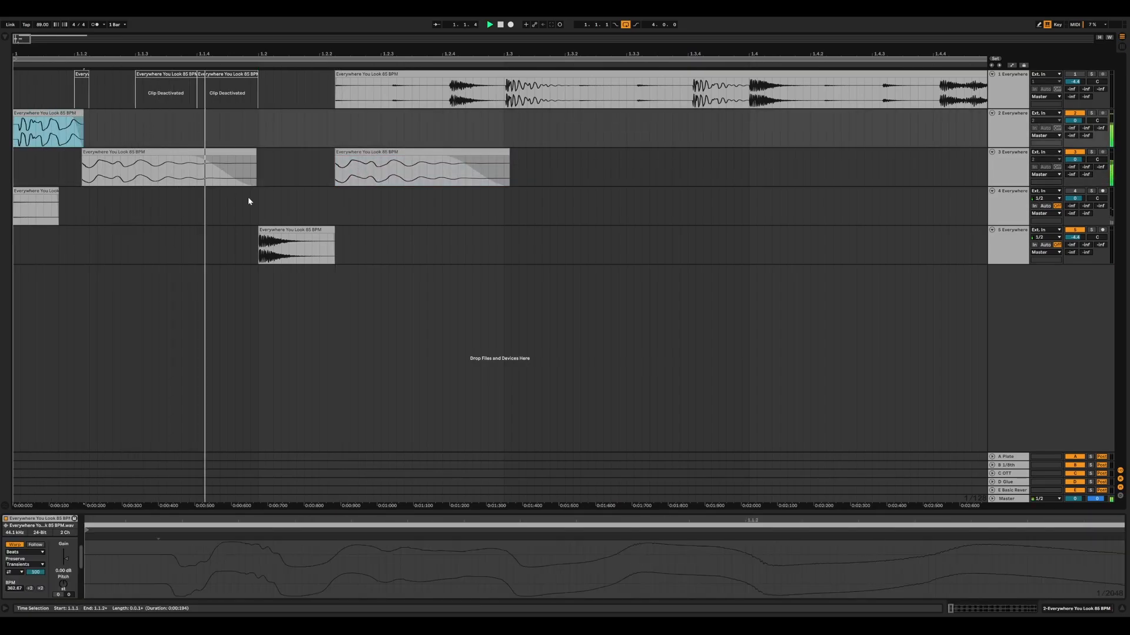
pyautogui.click(366, 179)
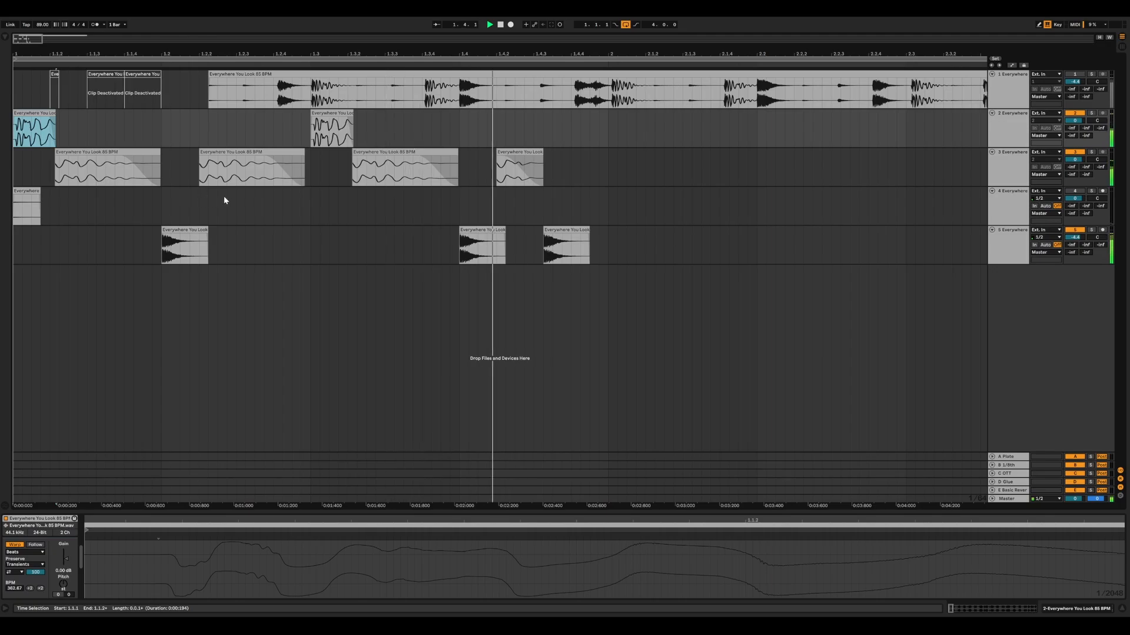
# Delete all kick tails and duplicated hits, keeping only the first kick attack, the quiet slice and the first snare.
pyautogui.moveTo(619, 128); pyautogui.dragTo(115, 219)
pyautogui.moveTo(69, 204); pyautogui.dragTo(390, 213)
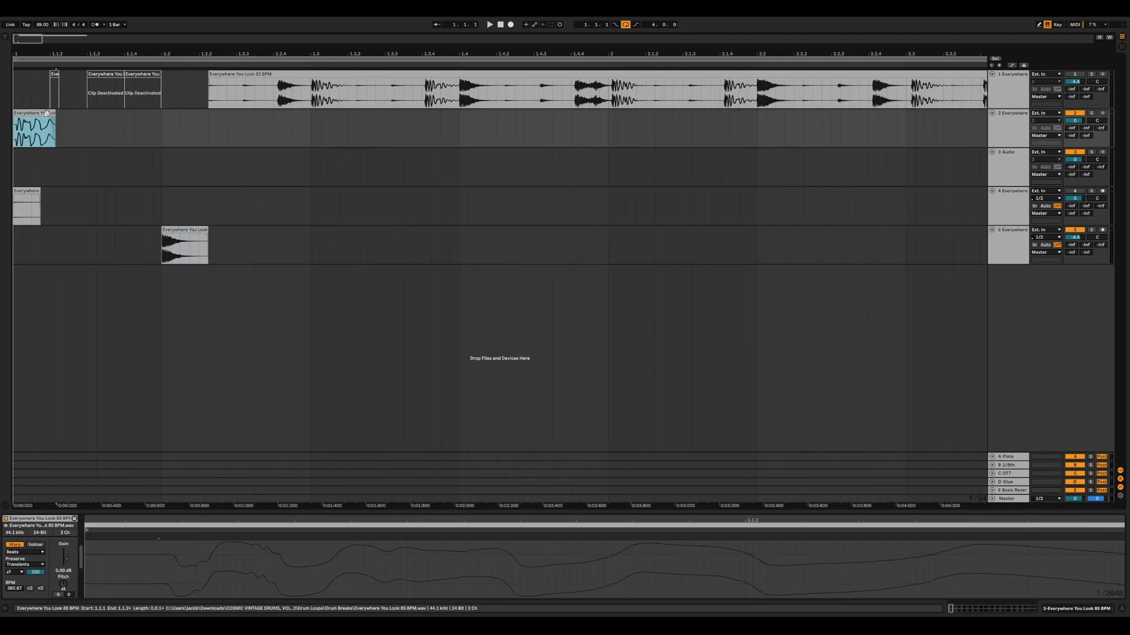
# Extend the kick clip's end to just past 1.2.1 and set its warp mode to Complex Pro.
pyautogui.moveTo(55, 122); pyautogui.dragTo(186, 123)
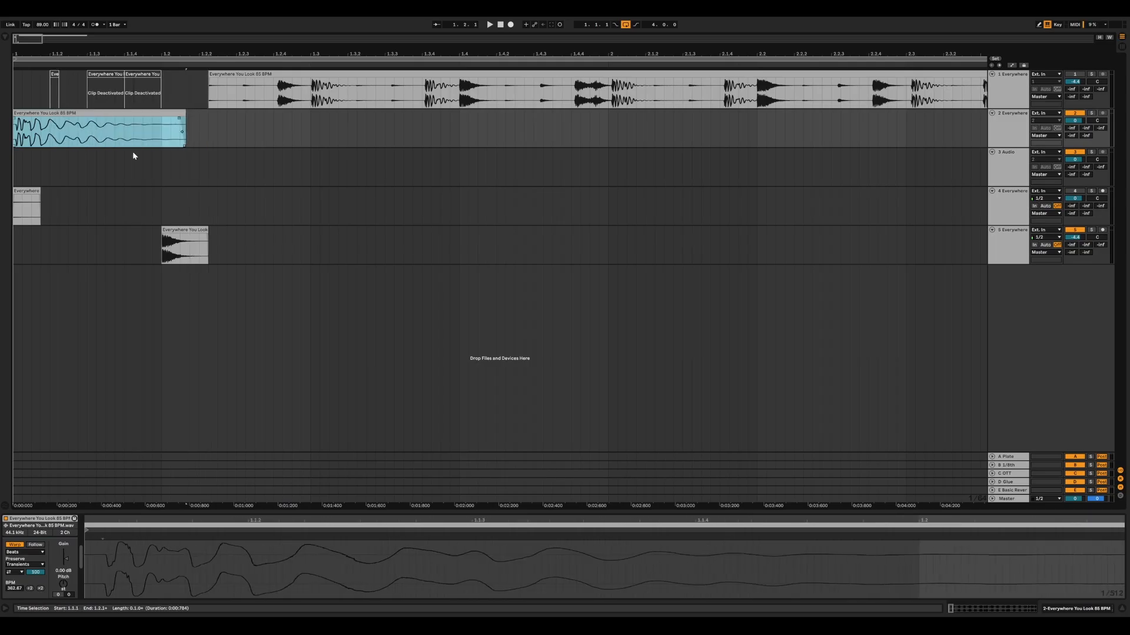
pyautogui.click(22, 554)
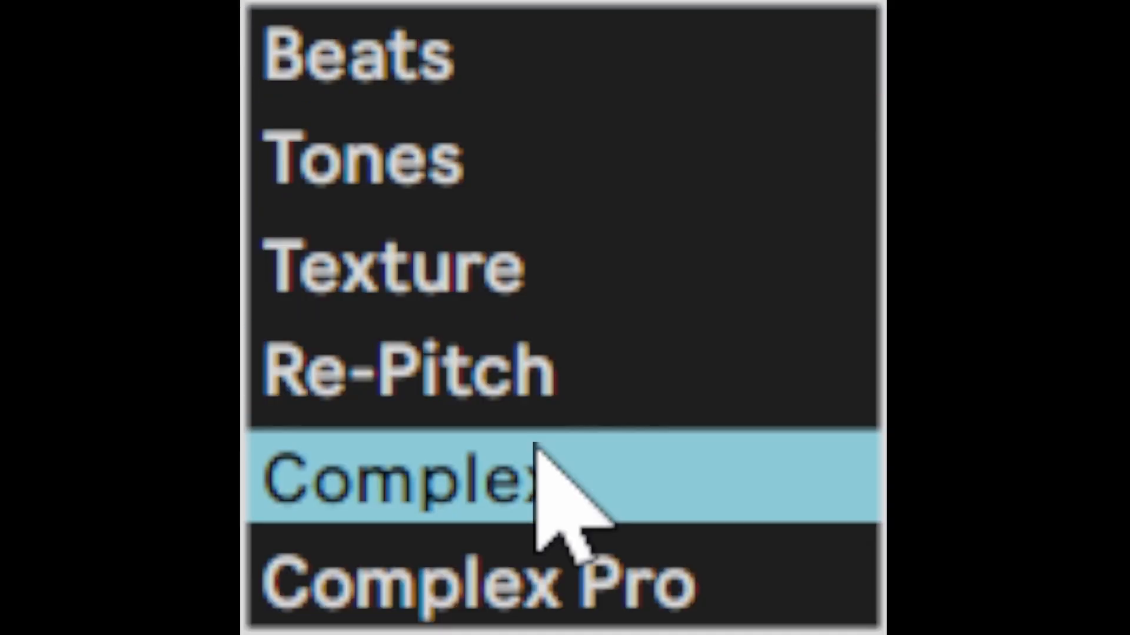
pyautogui.click(547, 583)
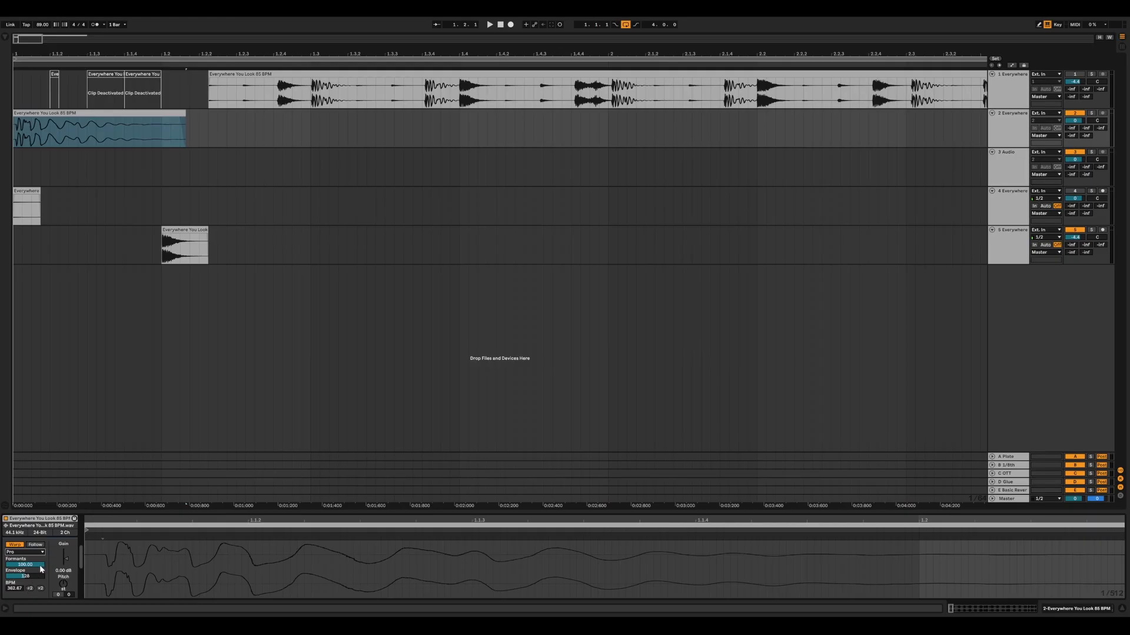
# Set the kick clip's Formants to 0.00, lengthen the fade-out at its end, and audition it with the snare.
pyautogui.moveTo(41, 566); pyautogui.dragTo(41, 623)
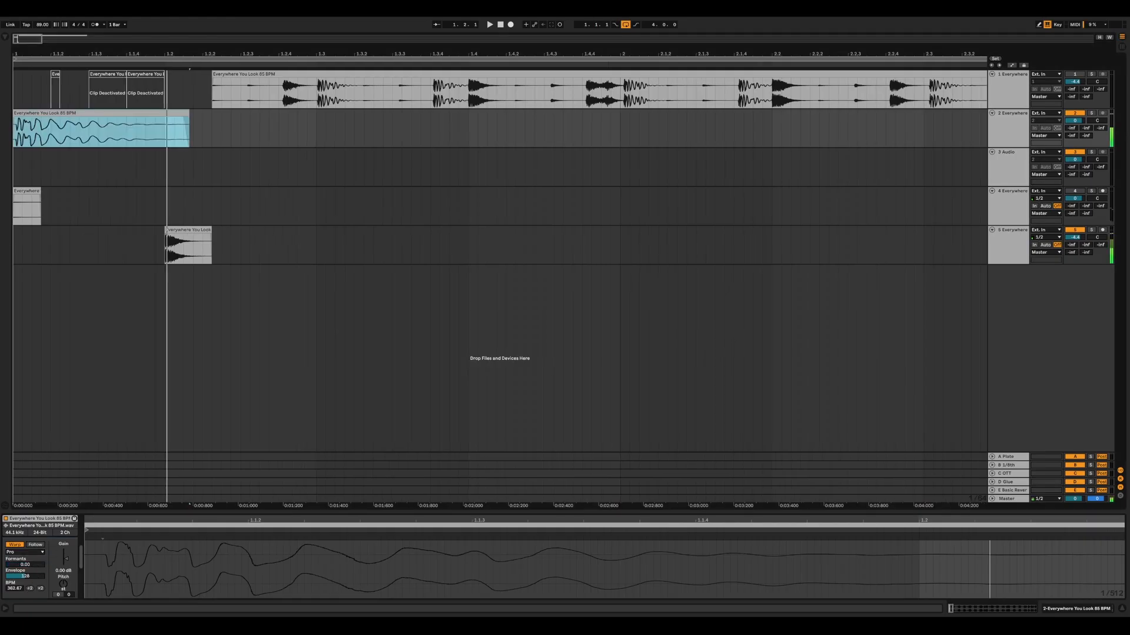
pyautogui.scroll(5, 346, 167)
pyautogui.moveTo(496, 119); pyautogui.dragTo(387, 118)
pyautogui.press('space')
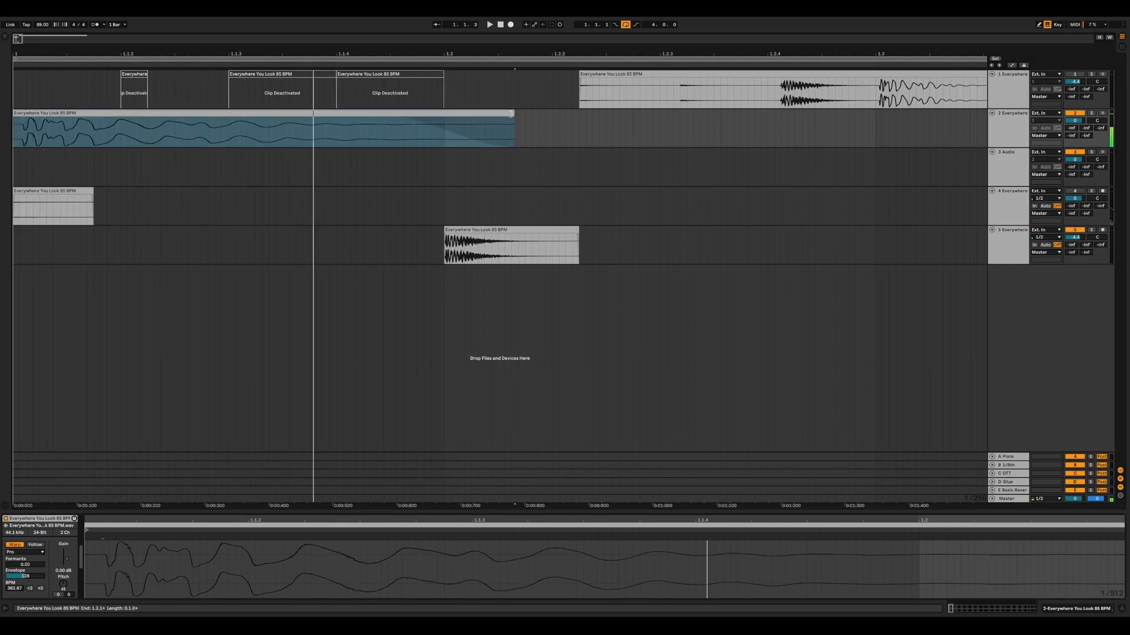
# Stretch the kick clip to end at 1.3.1, extend its fade-out across most of the clip, and audition it.
pyautogui.moveTo(510, 113); pyautogui.dragTo(872, 119)
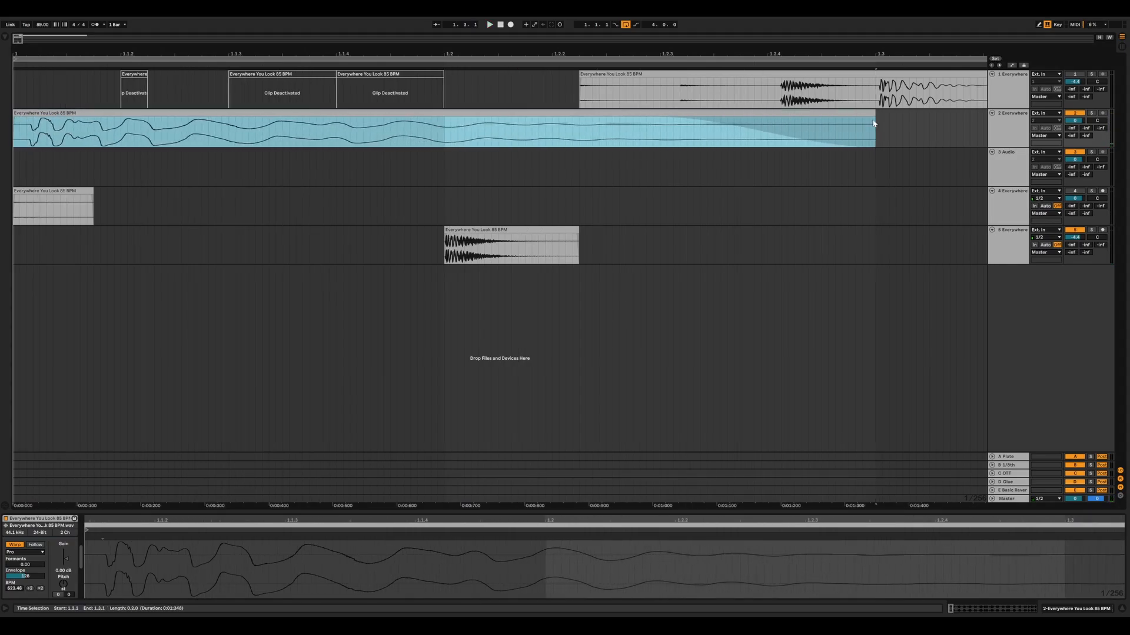
pyautogui.click(845, 120)
pyautogui.click(824, 113)
pyautogui.moveTo(659, 119); pyautogui.dragTo(126, 118)
pyautogui.click(137, 113)
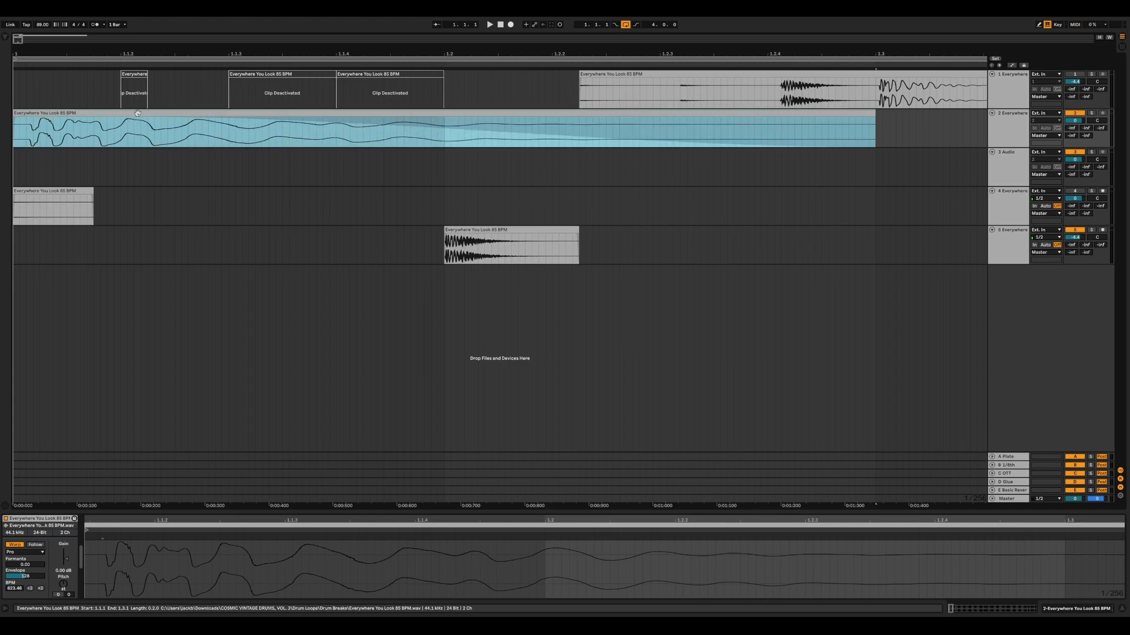
pyautogui.press('space')
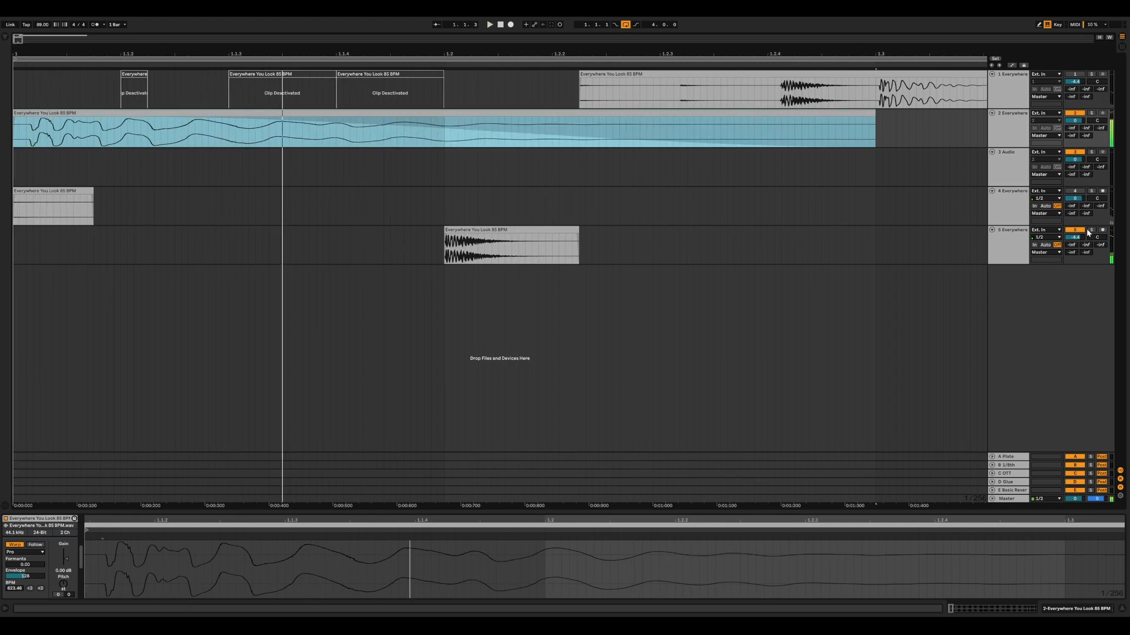
# Mute the fifth track, add a fade-in to the kick clip reaching about 1.1.4, and audition the swell.
pyautogui.click(1082, 230)
pyautogui.press('space')
pyautogui.press('space')
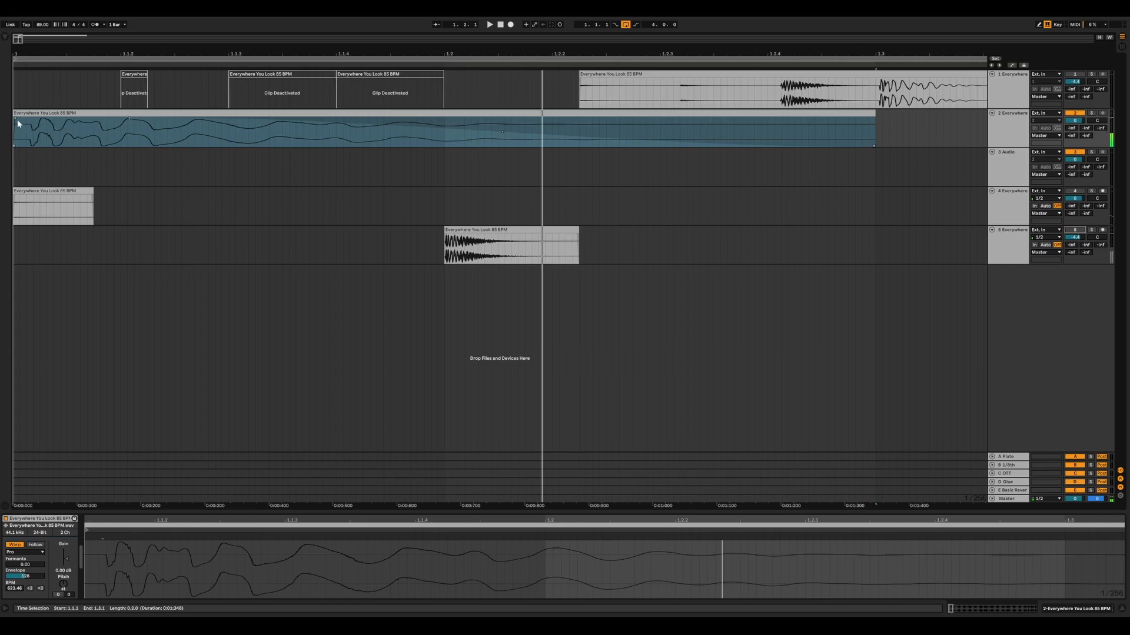
pyautogui.moveTo(17, 118); pyautogui.dragTo(342, 121)
pyautogui.press('space')
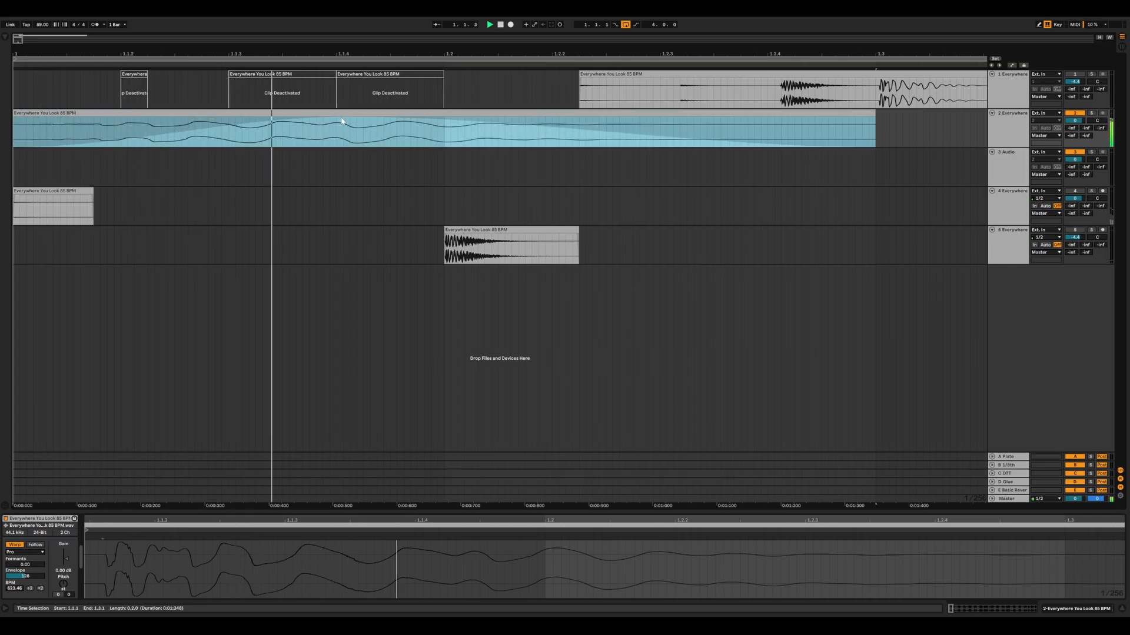
pyautogui.moveTo(329, 54); pyautogui.dragTo(160, 54)
pyautogui.press('space')
pyautogui.click(169, 111)
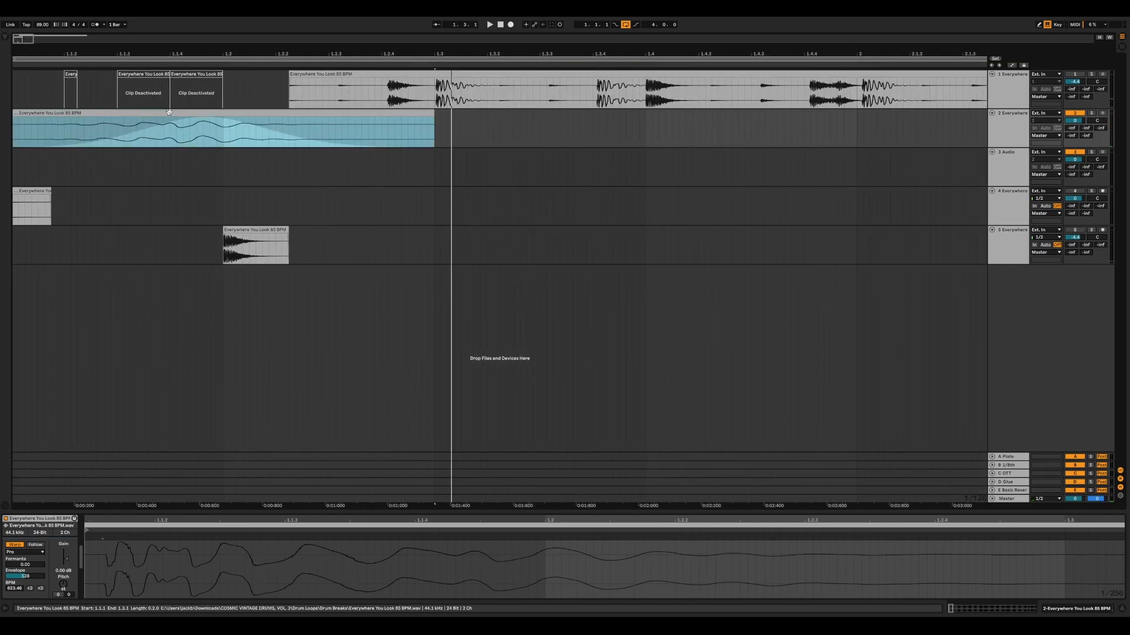
pyautogui.press('space')
pyautogui.press('space')
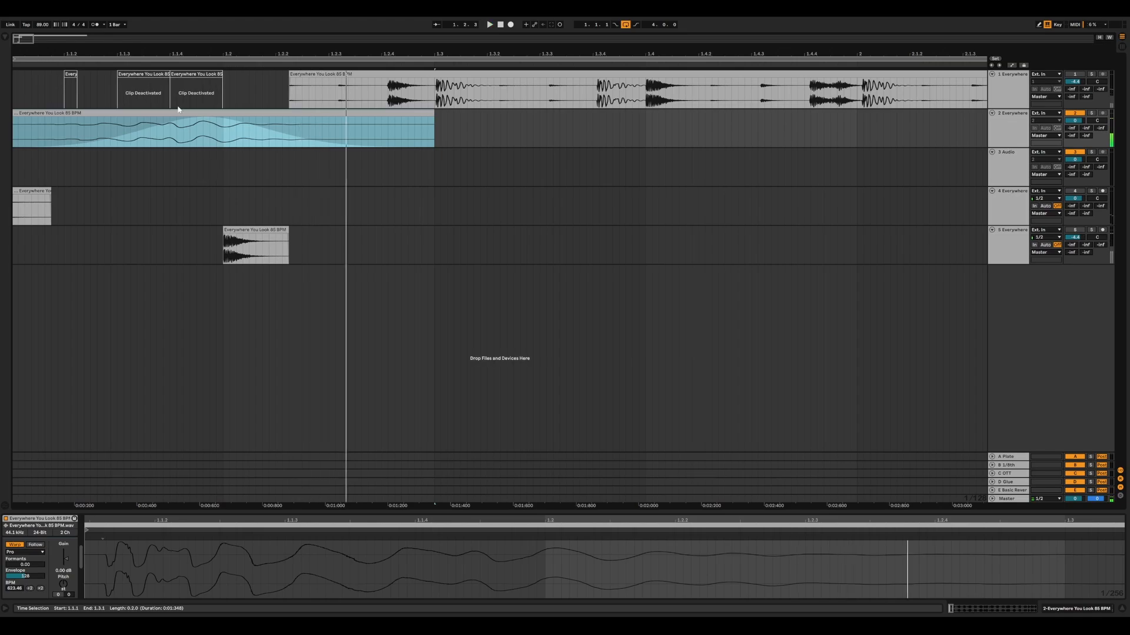
# Transpose the faded kick clip down and audition it.
pyautogui.click(203, 119)
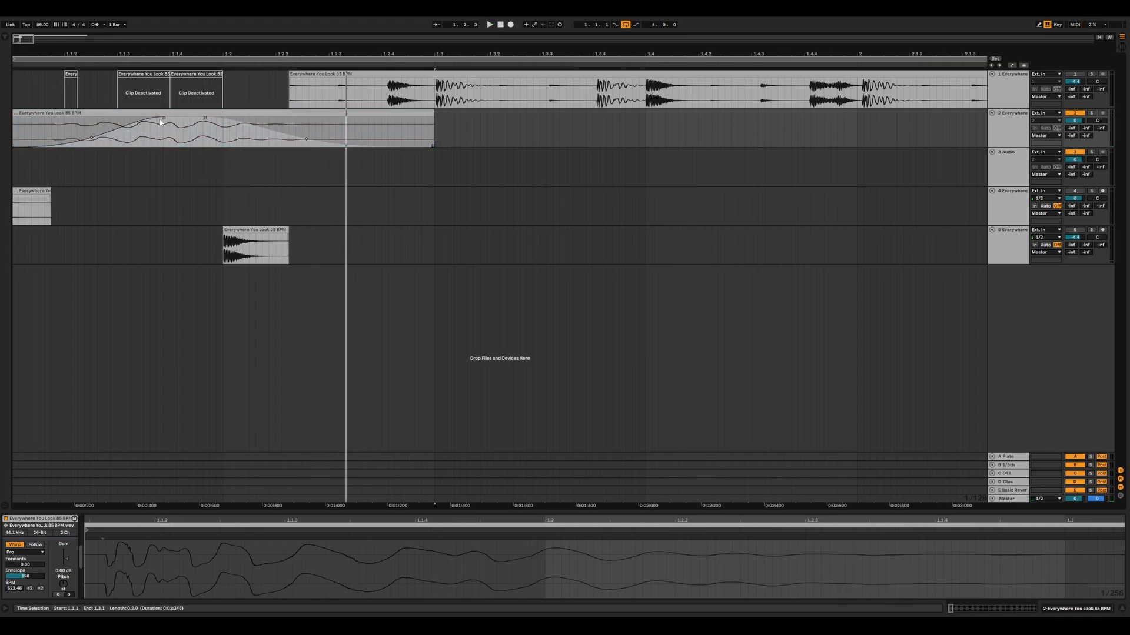
pyautogui.click(159, 113)
pyautogui.press('space')
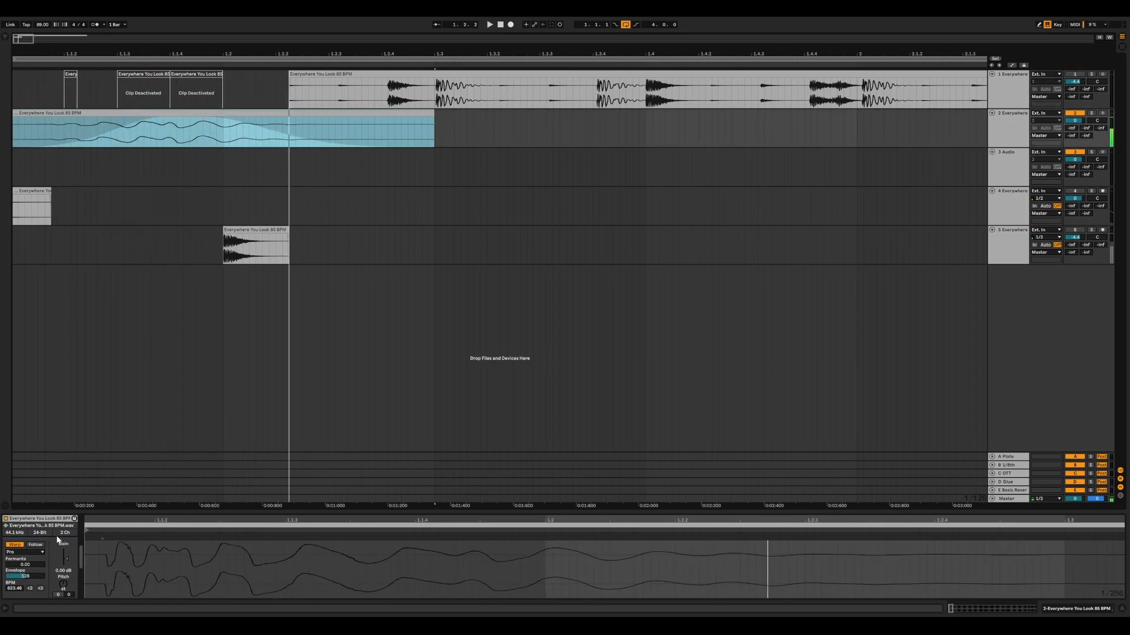
pyautogui.moveTo(66, 585); pyautogui.dragTo(64, 586)
pyautogui.press('space')
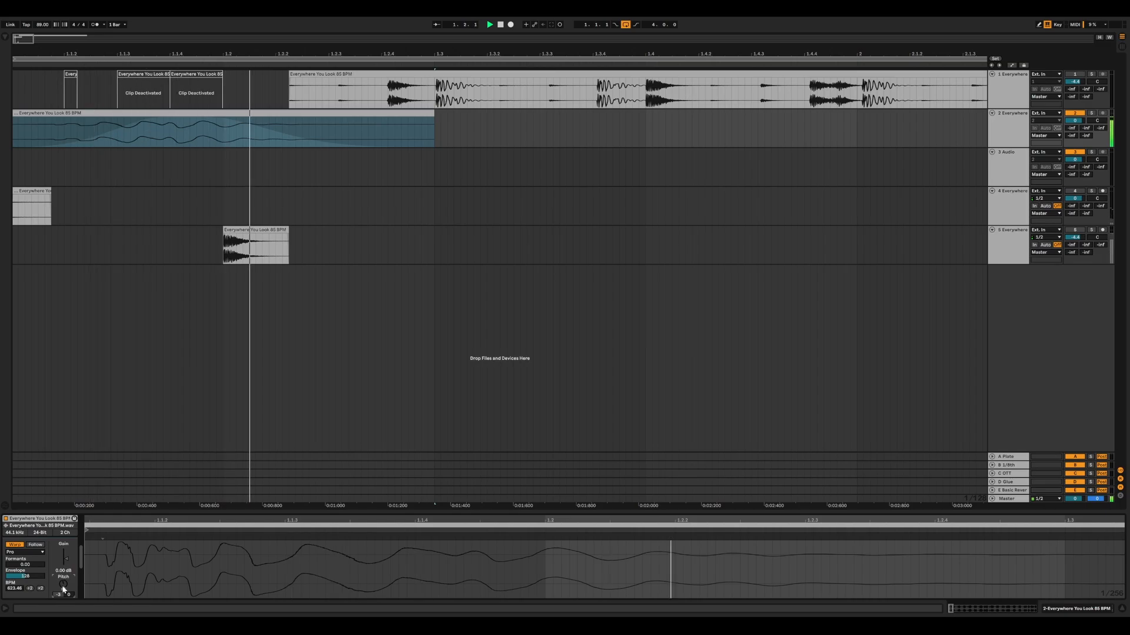
pyautogui.press('space')
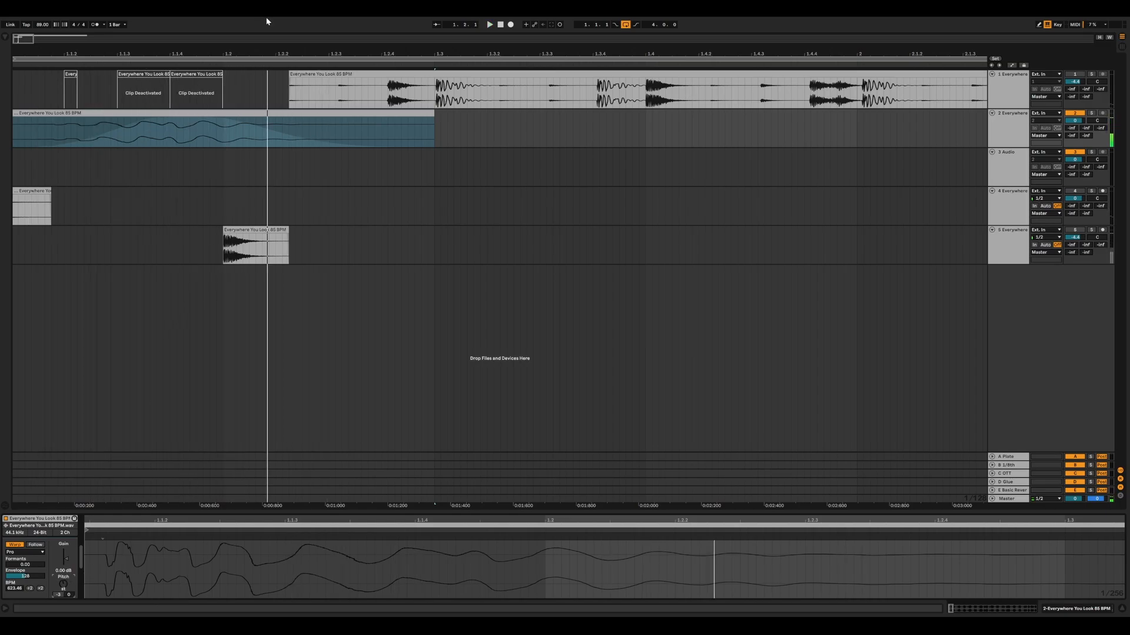
# Audition the transposed kick clip from the start and remove the snare slice from the fifth track.
pyautogui.click(333, 116)
pyautogui.press('space')
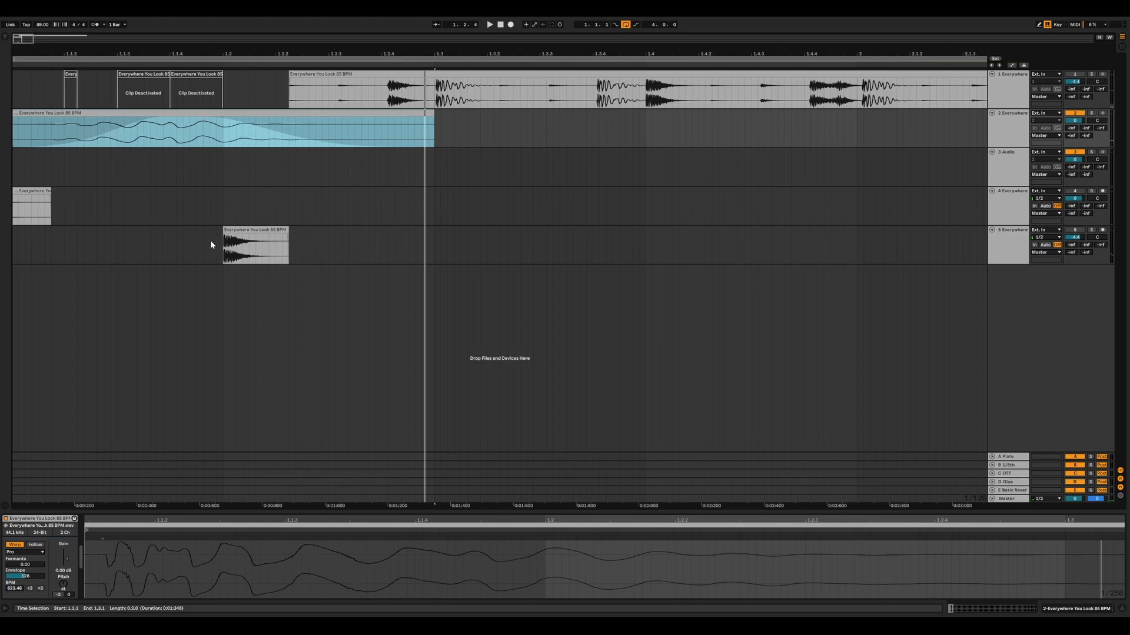
pyautogui.hotkey('ctrl', 'z')
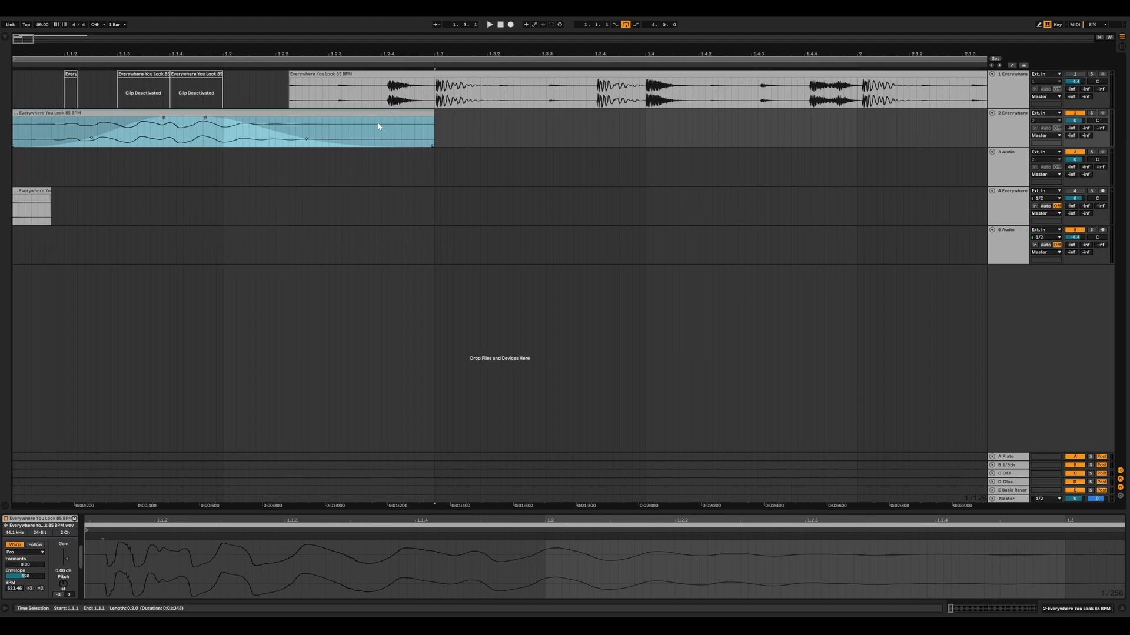
# Cut a short slice out of the faded kick clip between 1.1.4 and 1.2.1 and delete the parts on both sides.
pyautogui.moveTo(183, 122); pyautogui.dragTo(197, 130)
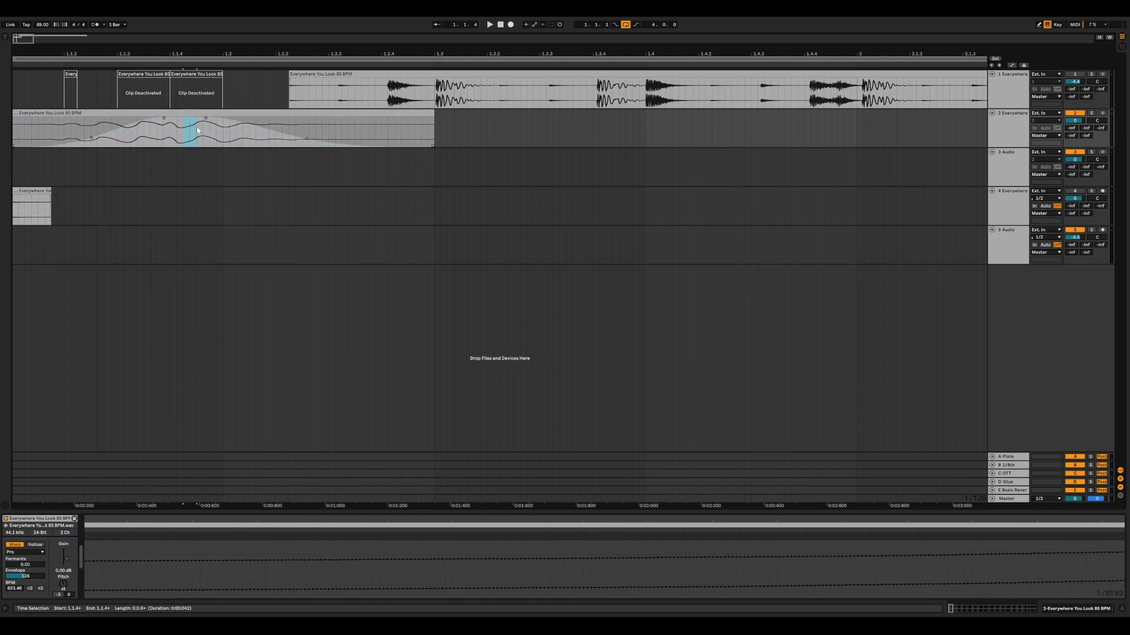
pyautogui.click(224, 127)
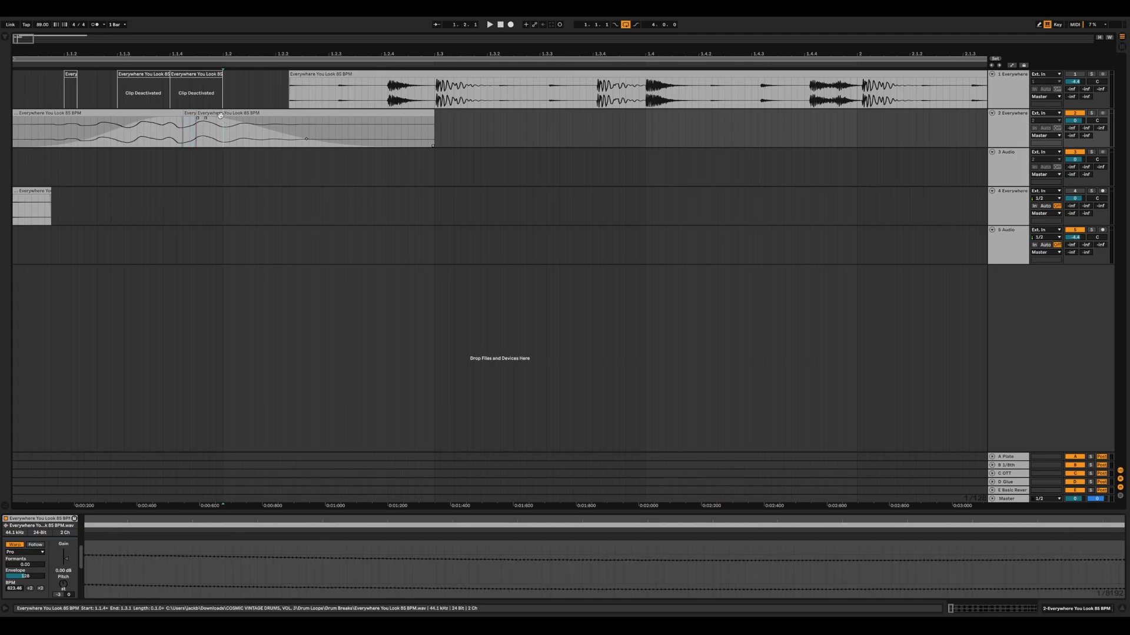
pyautogui.click(222, 113)
pyautogui.press('Delete')
pyautogui.click(170, 113)
pyautogui.press('Delete')
# Move the slice to 1.1.1, repeat it every sixteenth through 1.2.1, and transpose all five copies up.
pyautogui.moveTo(190, 116); pyautogui.dragTo(18, 129)
pyautogui.press('space')
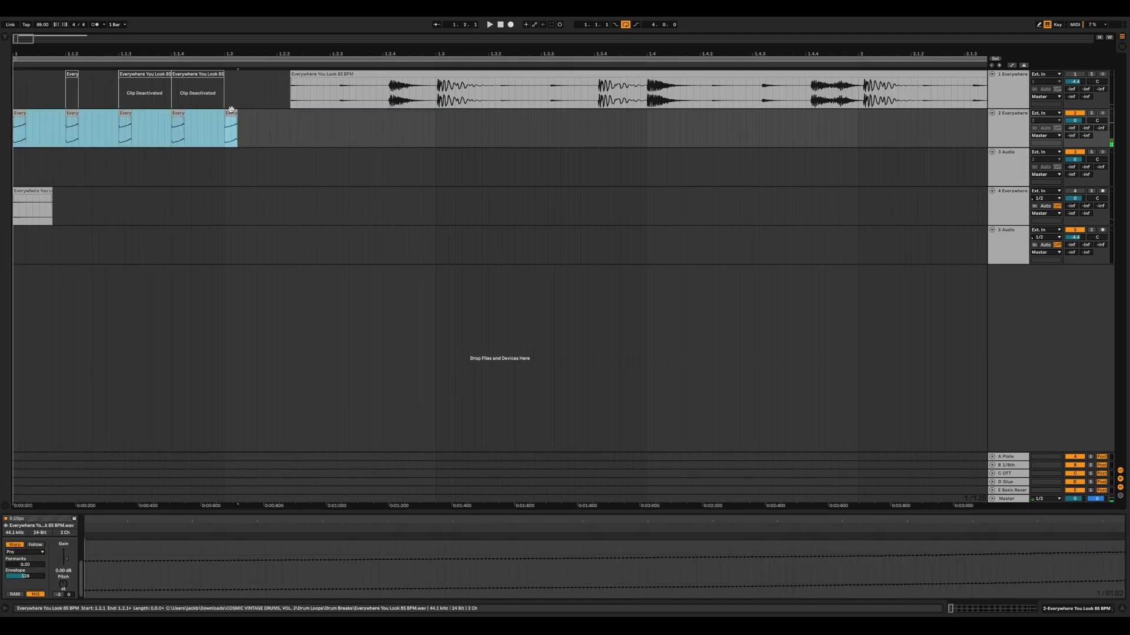
pyautogui.click(67, 595)
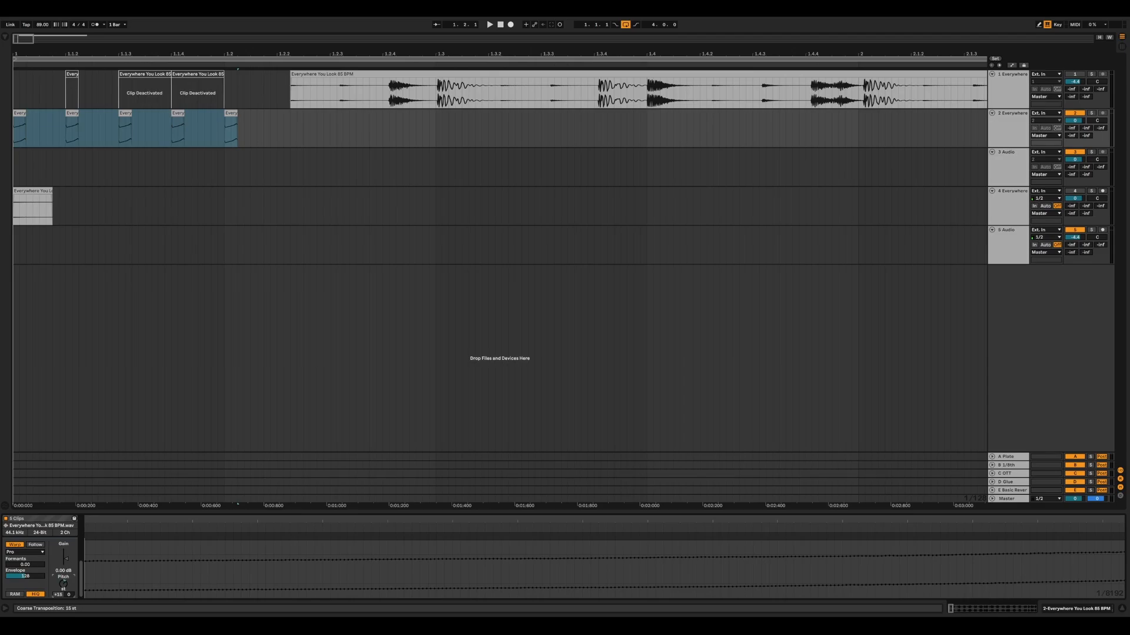
# Create a new Simpler track and load the first short kick slice from the second track as its sample.
pyautogui.click(69, 121)
pyautogui.click(5, 38)
pyautogui.click(26, 81)
pyautogui.moveTo(94, 82); pyautogui.dragTo(357, 336)
pyautogui.moveTo(271, 113); pyautogui.dragTo(193, 555)
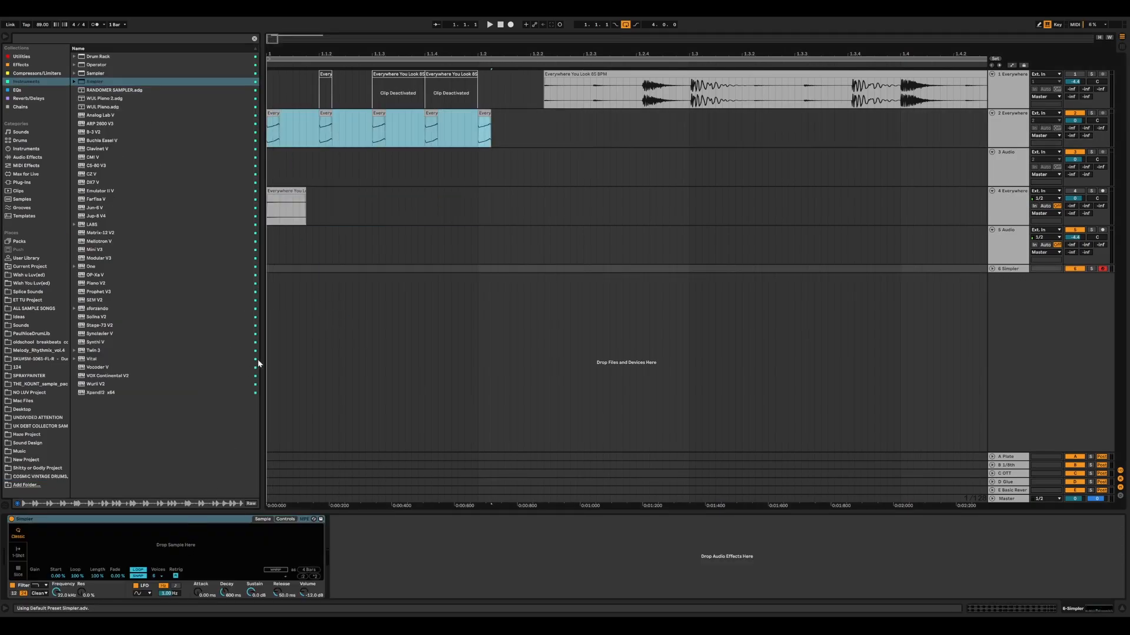
pyautogui.click(279, 130)
pyautogui.click(1010, 270)
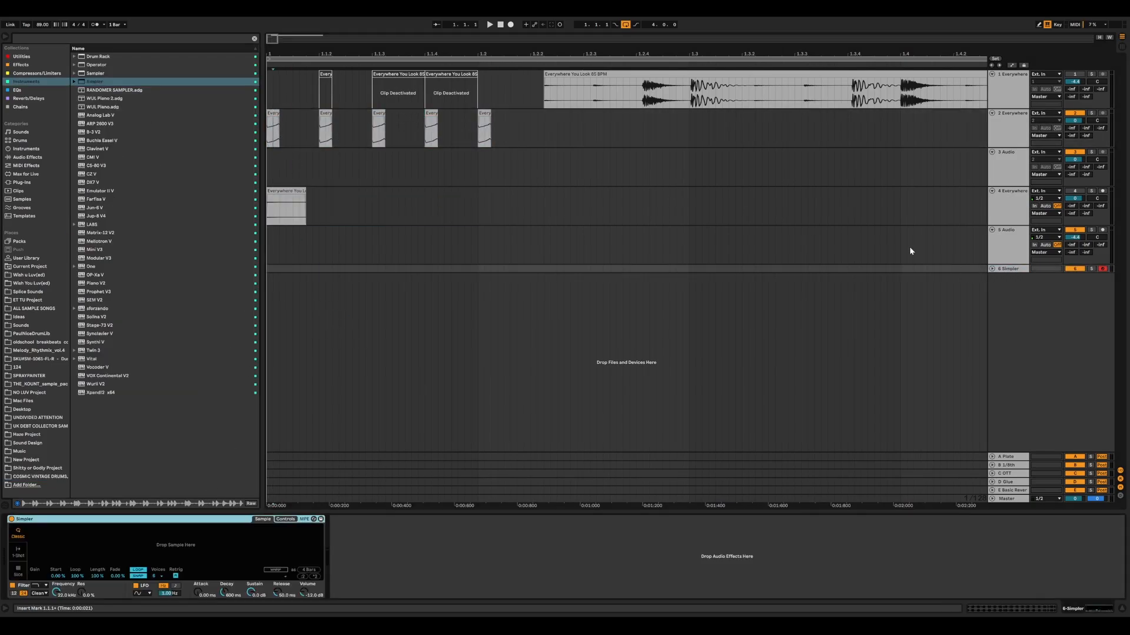
pyautogui.moveTo(273, 126); pyautogui.dragTo(177, 550)
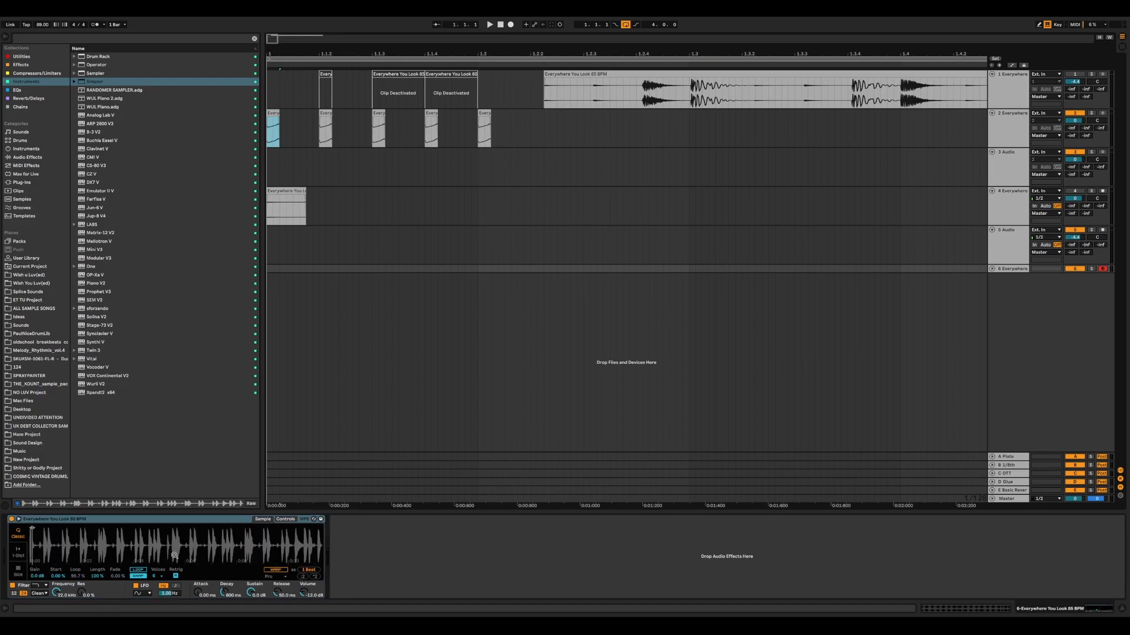
# Audition the repeated slices, then play the sampled kick slice on the Simpler track at a higher octave.
pyautogui.press('space')
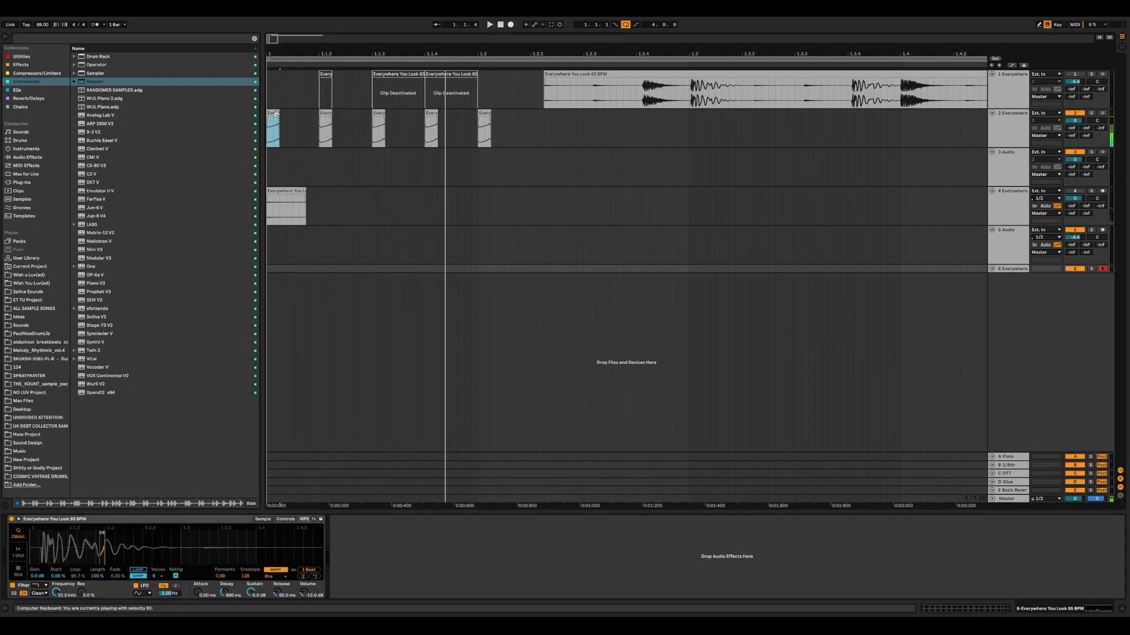
pyautogui.click(276, 116)
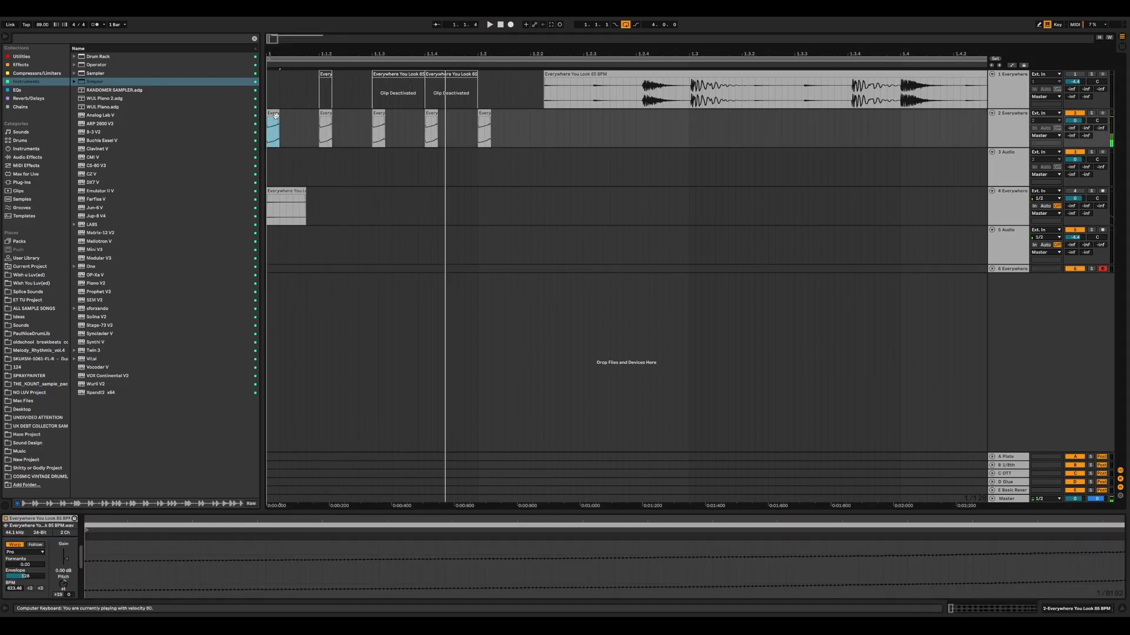
pyautogui.click(1002, 271)
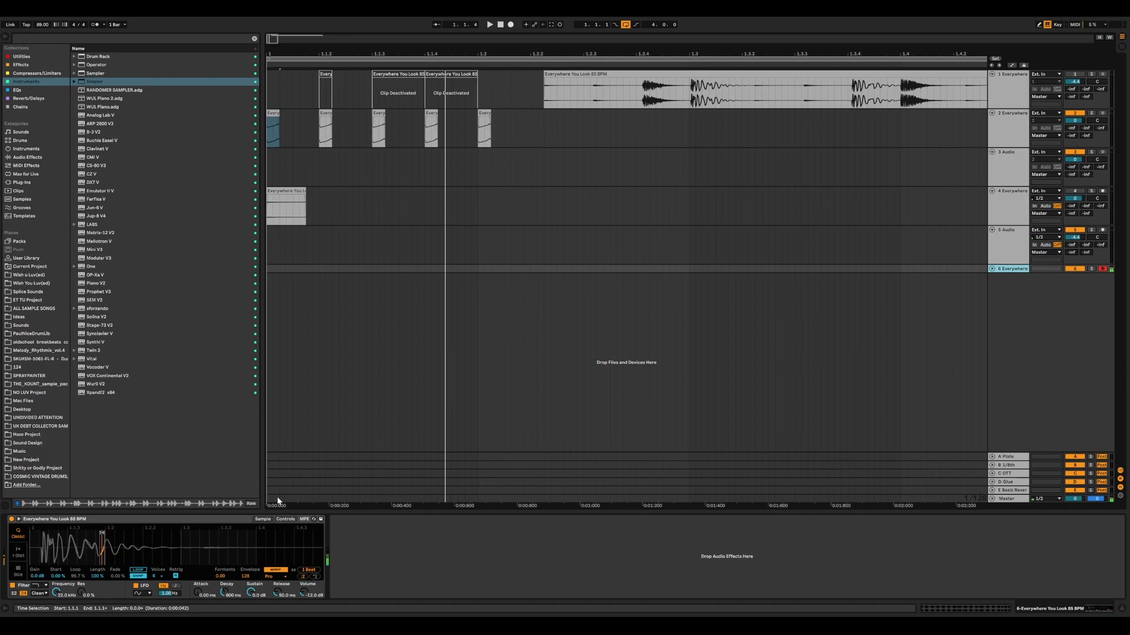
pyautogui.press('x')
pyautogui.press('a')
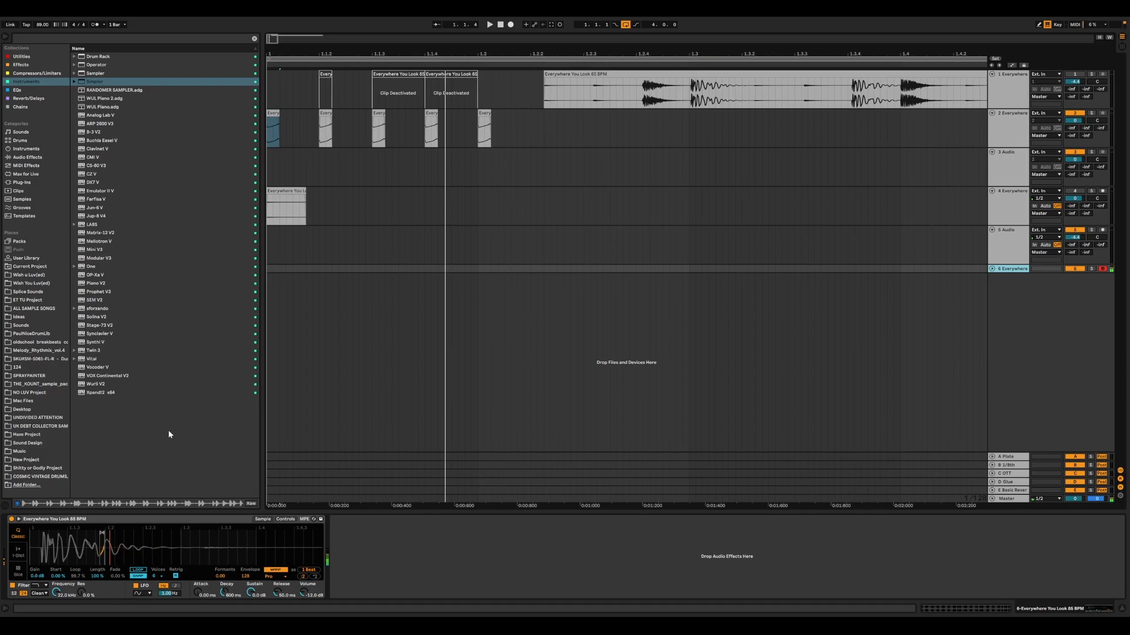
# Add two OTT compressors after Simpler on the new track.
pyautogui.click(37, 74)
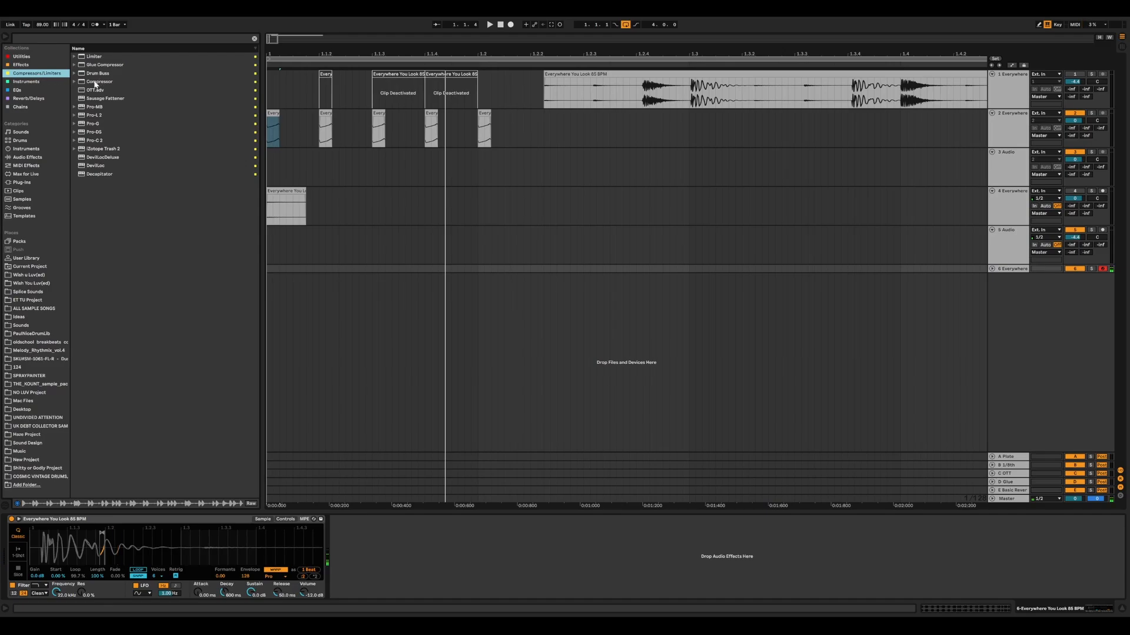
pyautogui.moveTo(95, 90); pyautogui.dragTo(333, 408)
pyautogui.moveTo(371, 554); pyautogui.dragTo(342, 560)
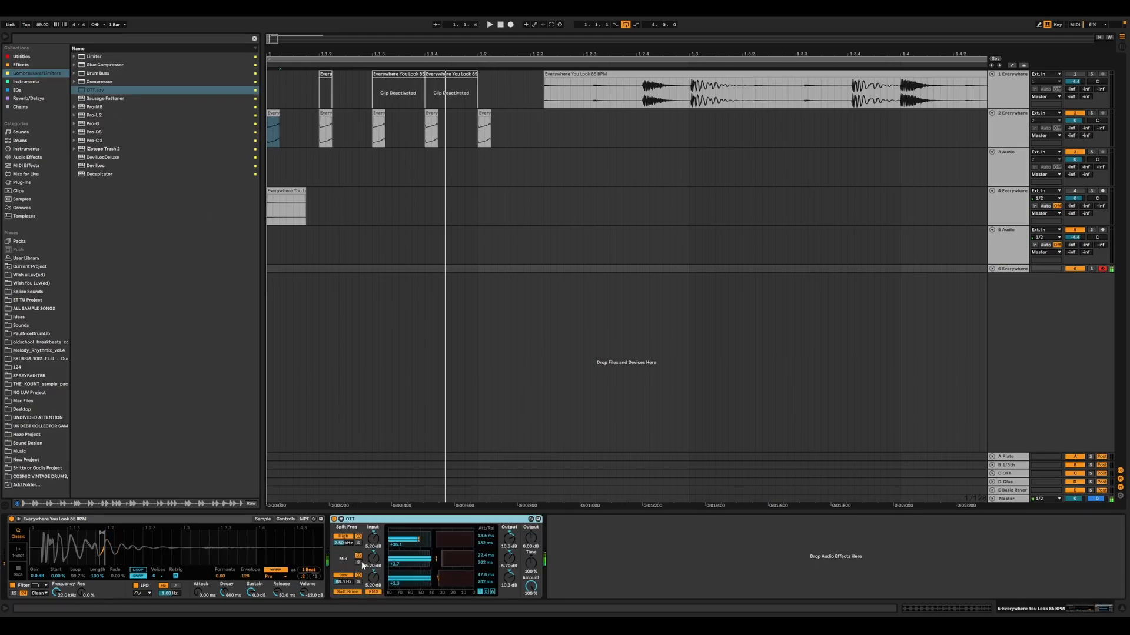
pyautogui.doubleClick(92, 89)
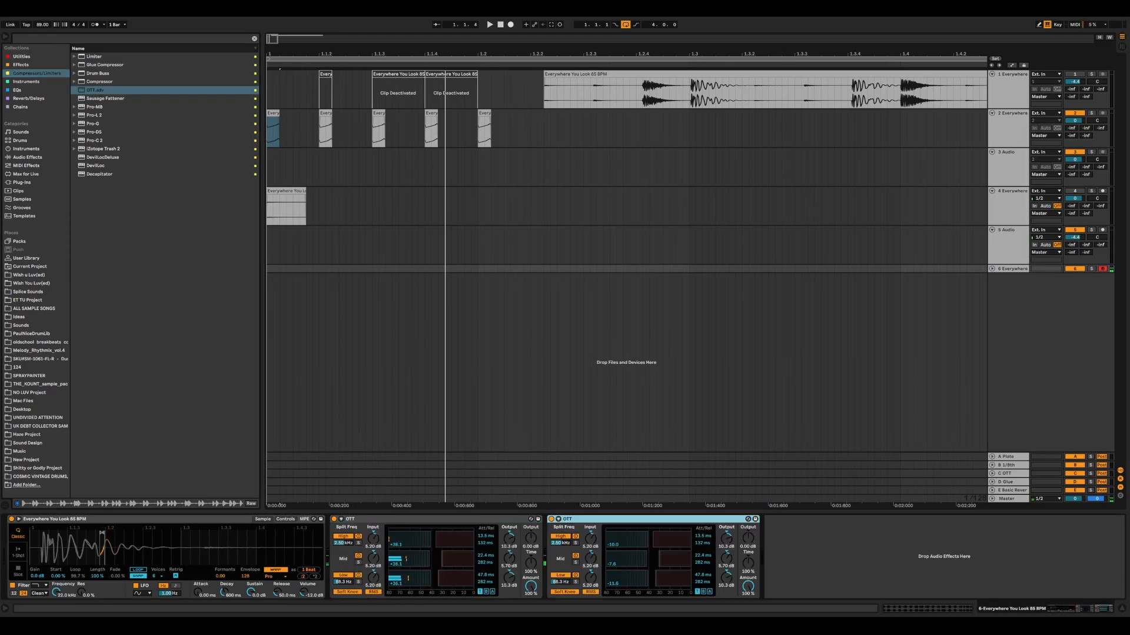
# Lengthen Simpler's attack and move the sample start and end points to play a wider part of the break.
pyautogui.moveTo(201, 597); pyautogui.dragTo(201, 591)
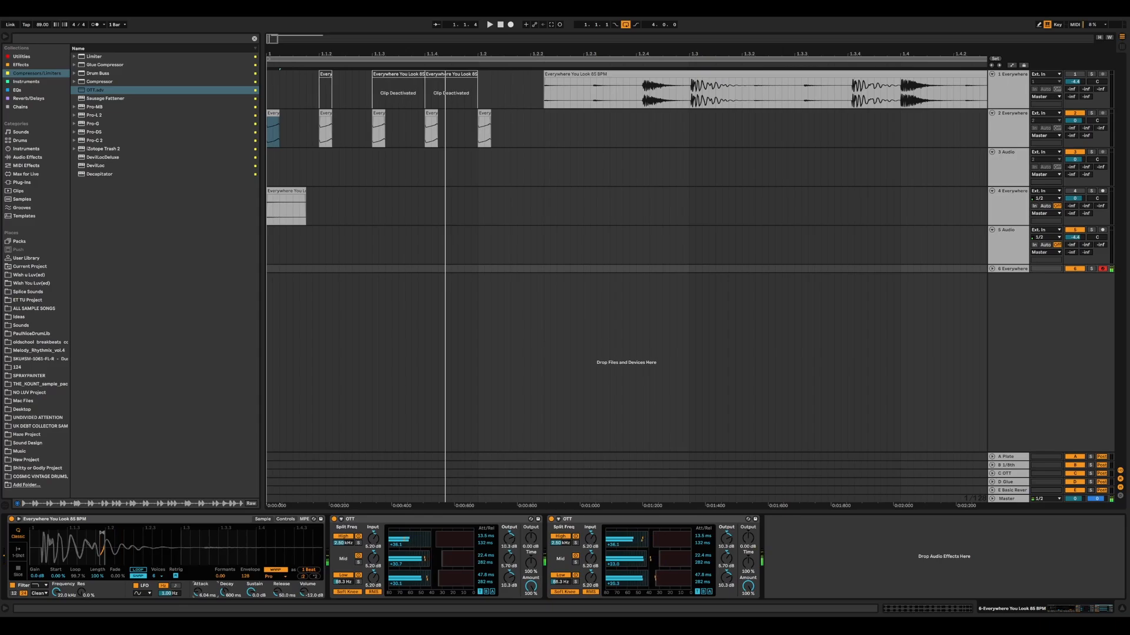
pyautogui.moveTo(107, 540); pyautogui.dragTo(158, 541)
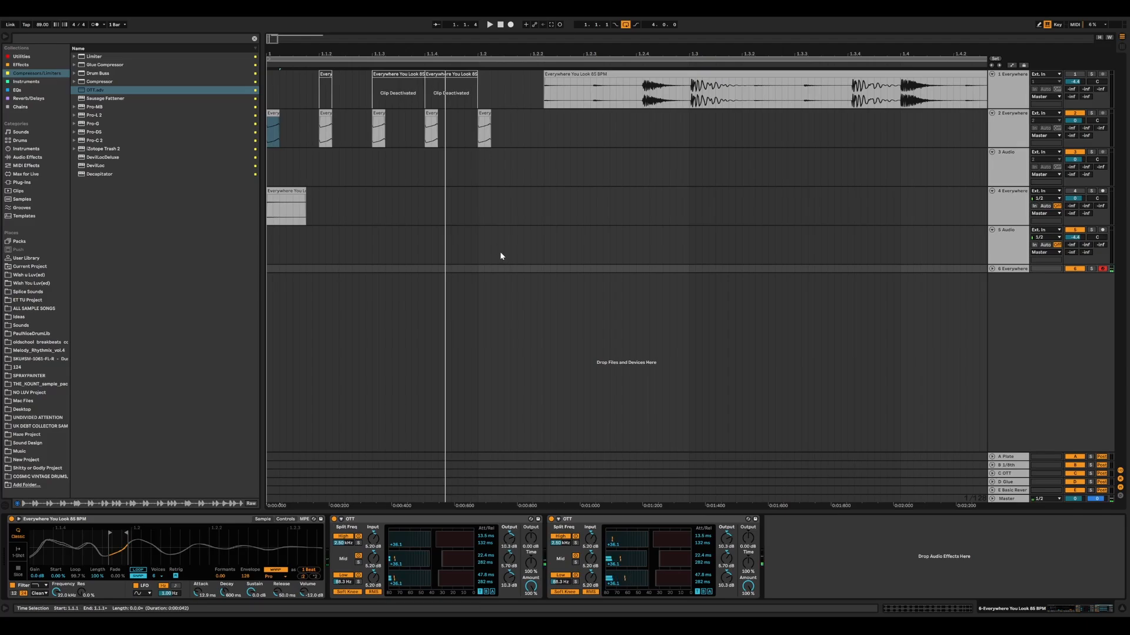
pyautogui.click(371, 520)
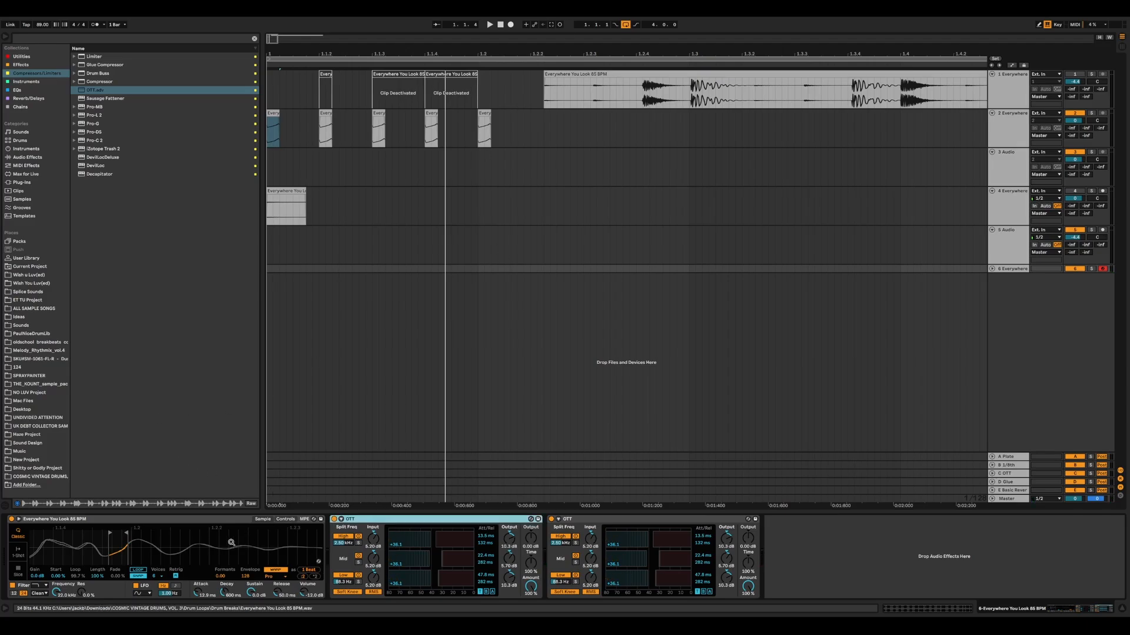
pyautogui.moveTo(232, 542); pyautogui.dragTo(39, 534)
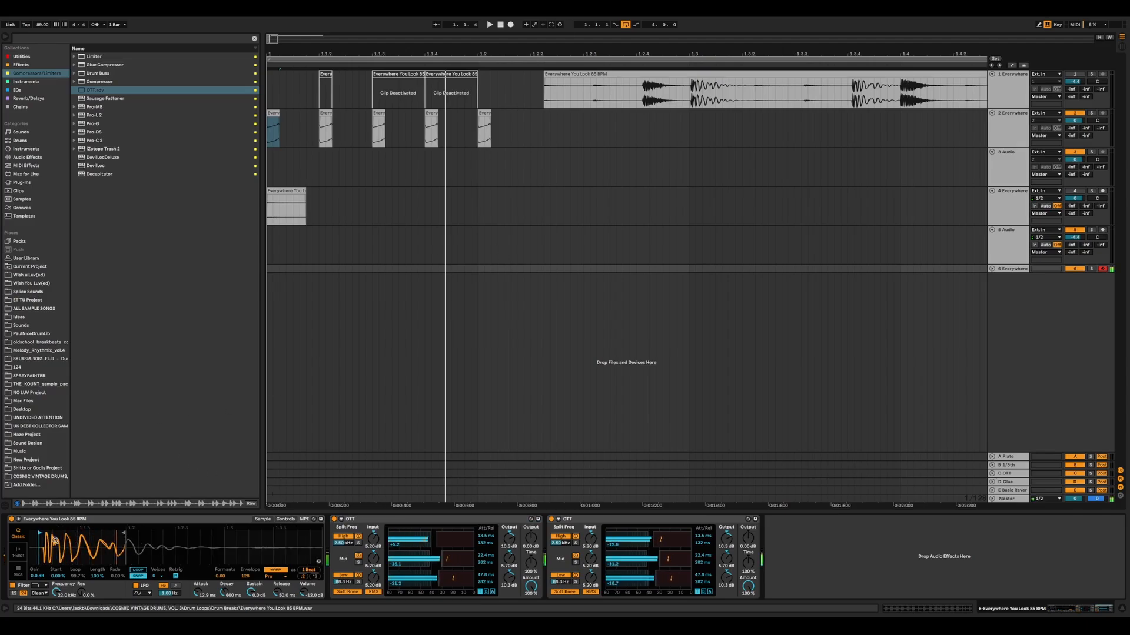
pyautogui.moveTo(123, 539); pyautogui.dragTo(285, 540)
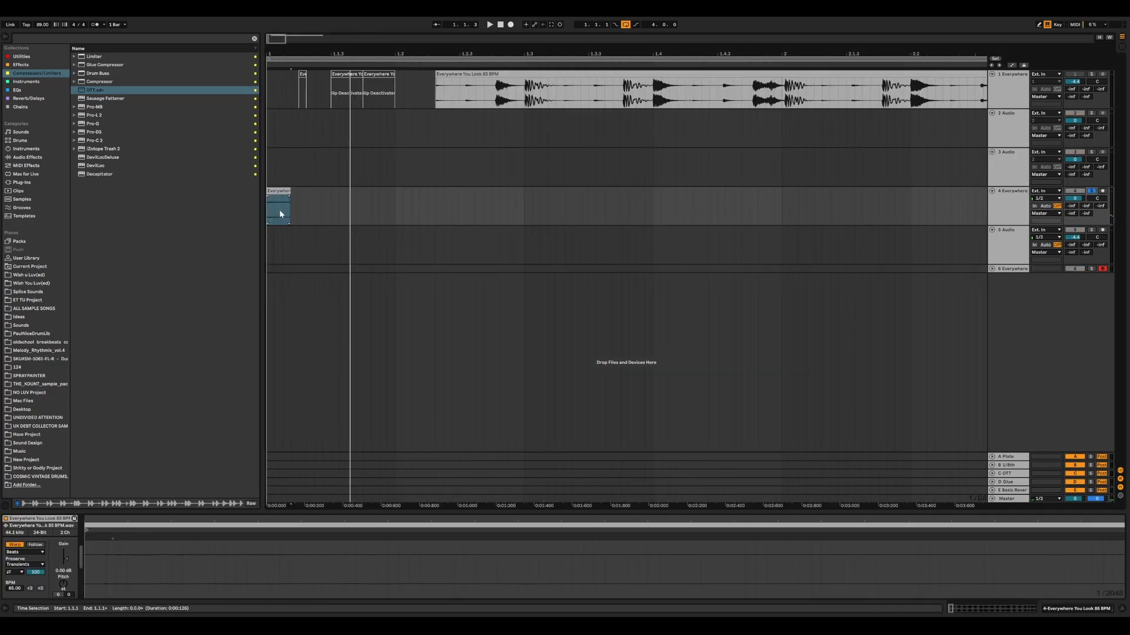
# Stretch the quiet slice on the fourth track to end shortly after 1.3.
pyautogui.moveTo(288, 214); pyautogui.dragTo(600, 214)
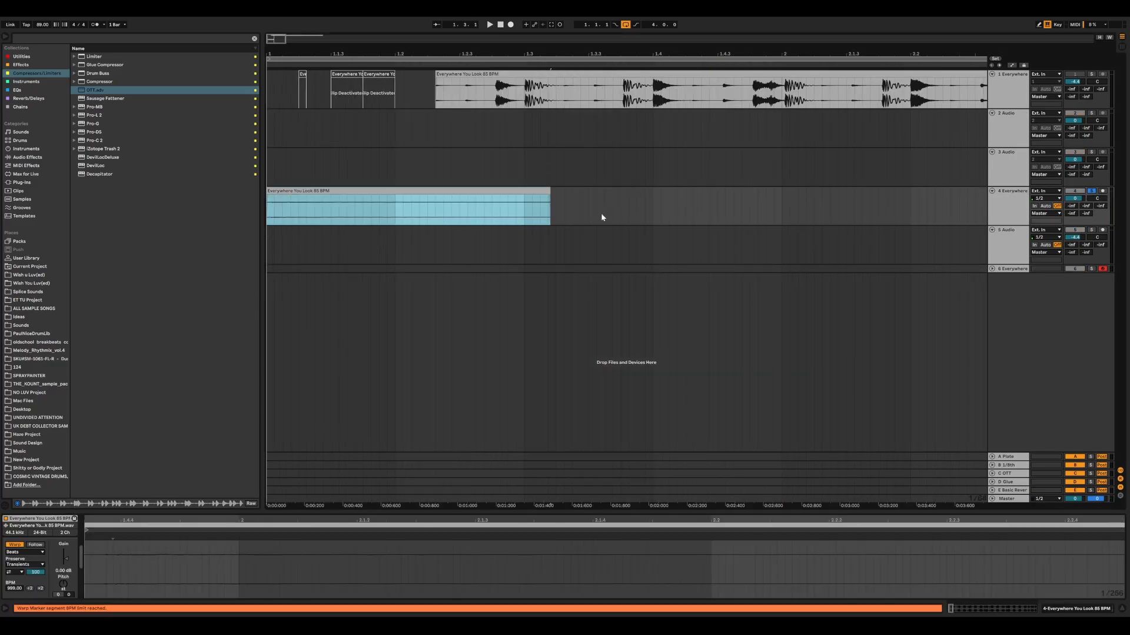
# Set the stretched slice's warp mode to Complex and audition it.
pyautogui.press('space')
pyautogui.click(42, 552)
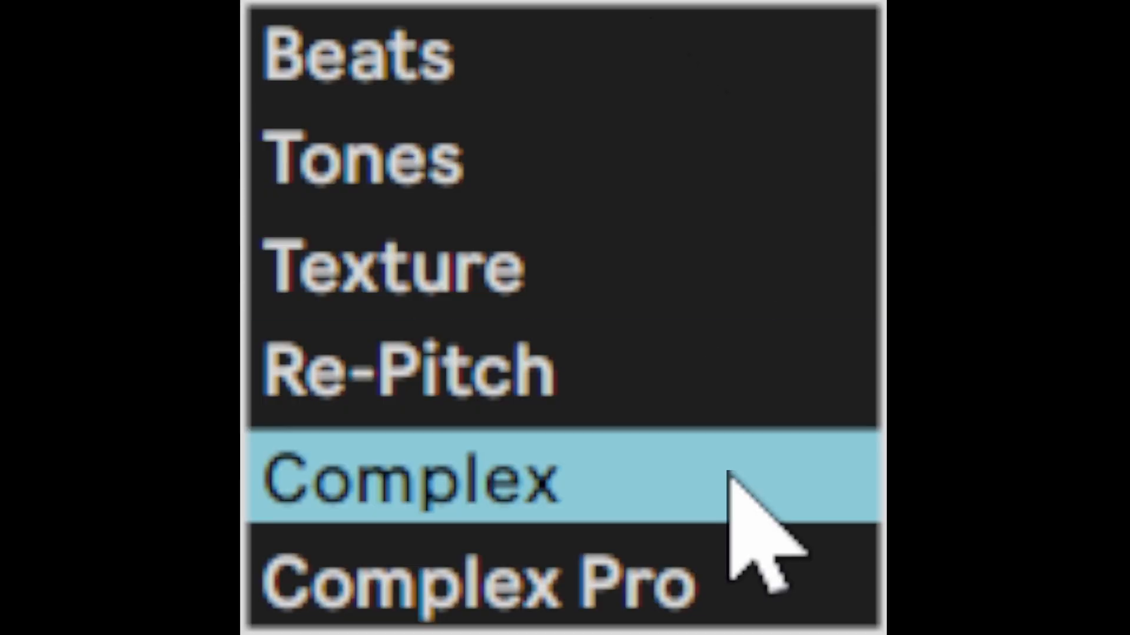
pyautogui.click(36, 581)
pyautogui.press('space')
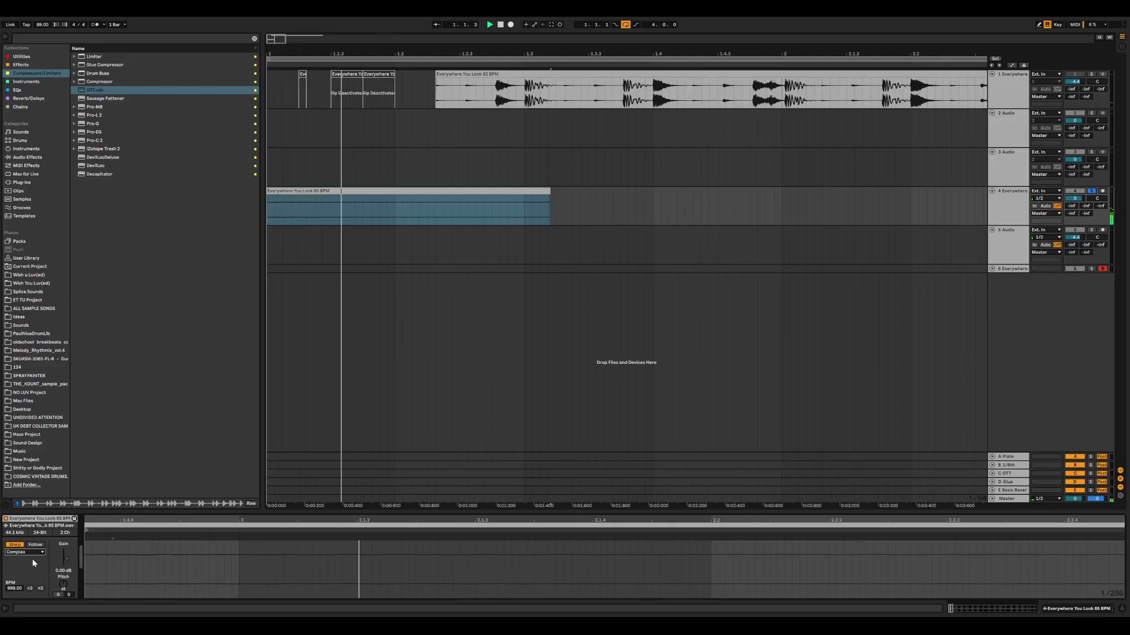
pyautogui.press('space')
pyautogui.press('space')
pyautogui.press('space')
pyautogui.press('space')
# Add a short fade-in and a slightly longer fade-out to the stretched slice on the fourth track, and audition it.
pyautogui.moveTo(268, 196); pyautogui.dragTo(297, 199)
pyautogui.click(298, 200)
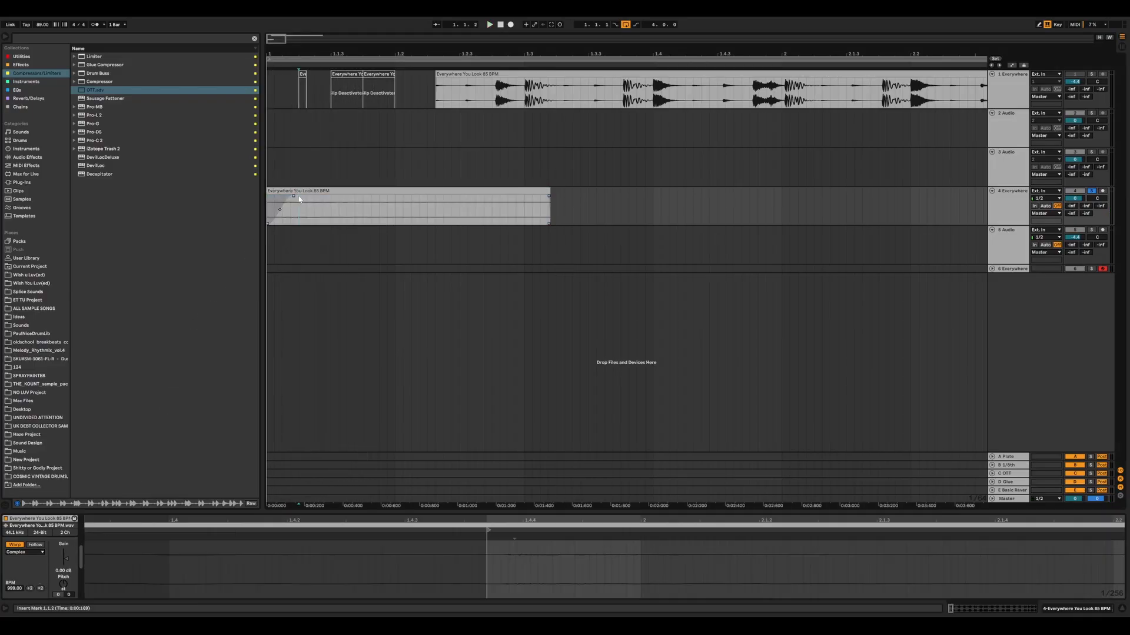
pyautogui.click(295, 192)
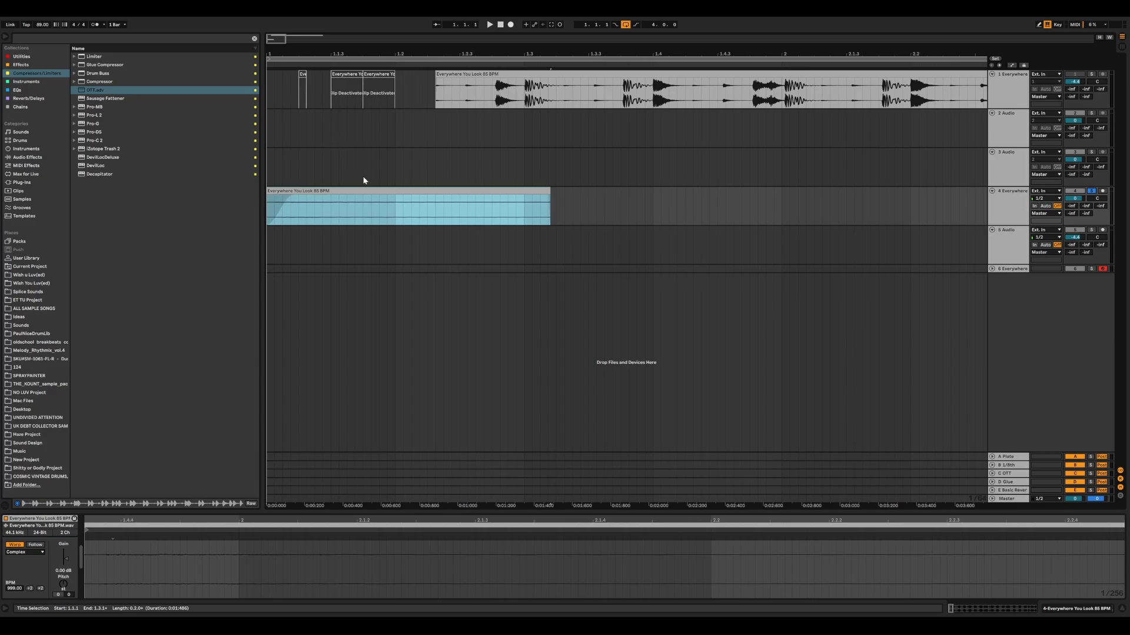
pyautogui.moveTo(507, 194); pyautogui.dragTo(506, 193)
pyautogui.press('space')
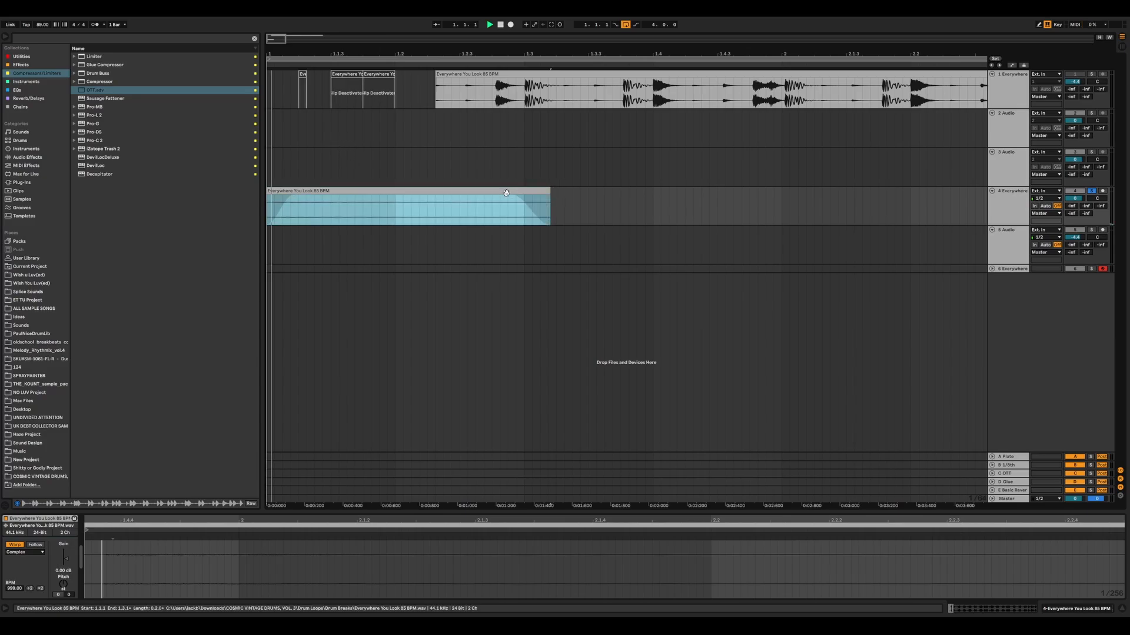
pyautogui.press('space')
pyautogui.press('space')
pyautogui.press('space')
# Delete two sections from the middle of the faded slice to leave rhythmic gaps, and play the result.
pyautogui.click(340, 210)
pyautogui.moveTo(340, 210); pyautogui.dragTo(413, 213)
pyautogui.press('Delete')
pyautogui.press('Delete')
pyautogui.moveTo(427, 212); pyautogui.dragTo(493, 213)
pyautogui.press('Delete')
pyautogui.press('Delete')
pyautogui.press('Delete')
pyautogui.click(322, 191)
pyautogui.press('space')
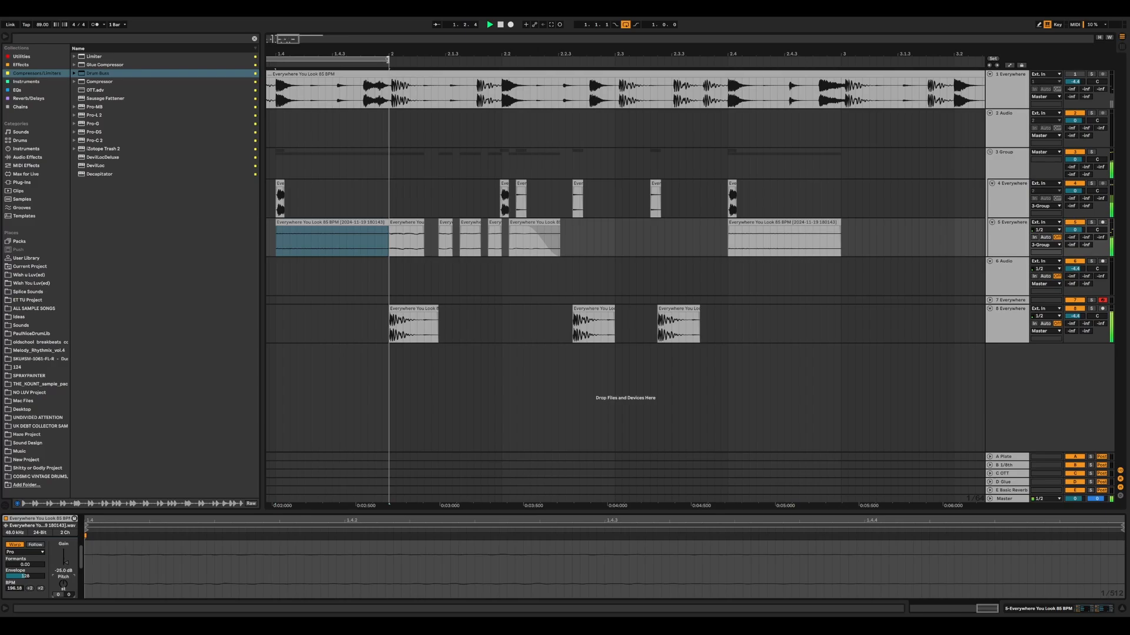
# Extend the loop to bar 3 and halve the segment BPM of the clip at 1.4 on track 5.
pyautogui.moveTo(388, 60); pyautogui.dragTo(841, 60)
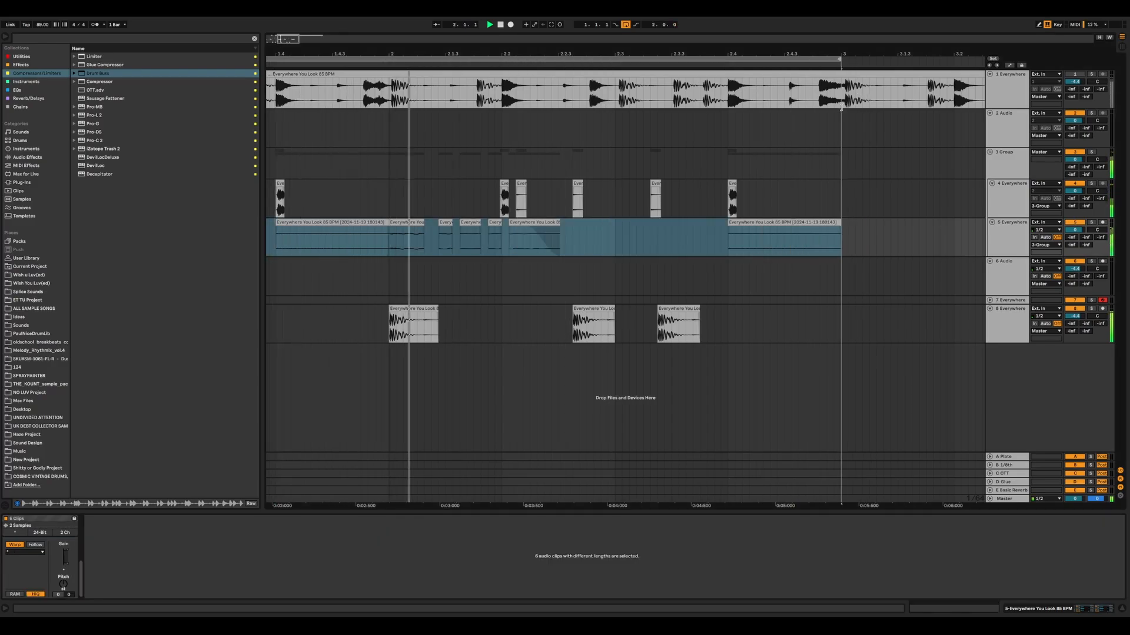
pyautogui.click(524, 263)
pyautogui.click(372, 221)
pyautogui.click(13, 553)
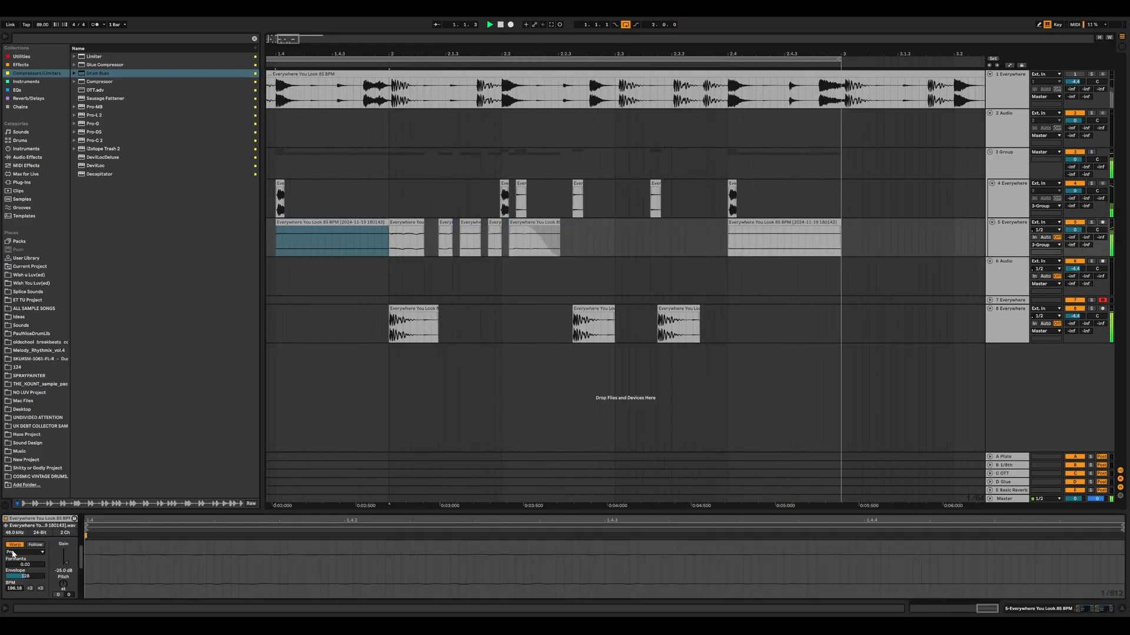
pyautogui.click(31, 588)
pyautogui.click(347, 265)
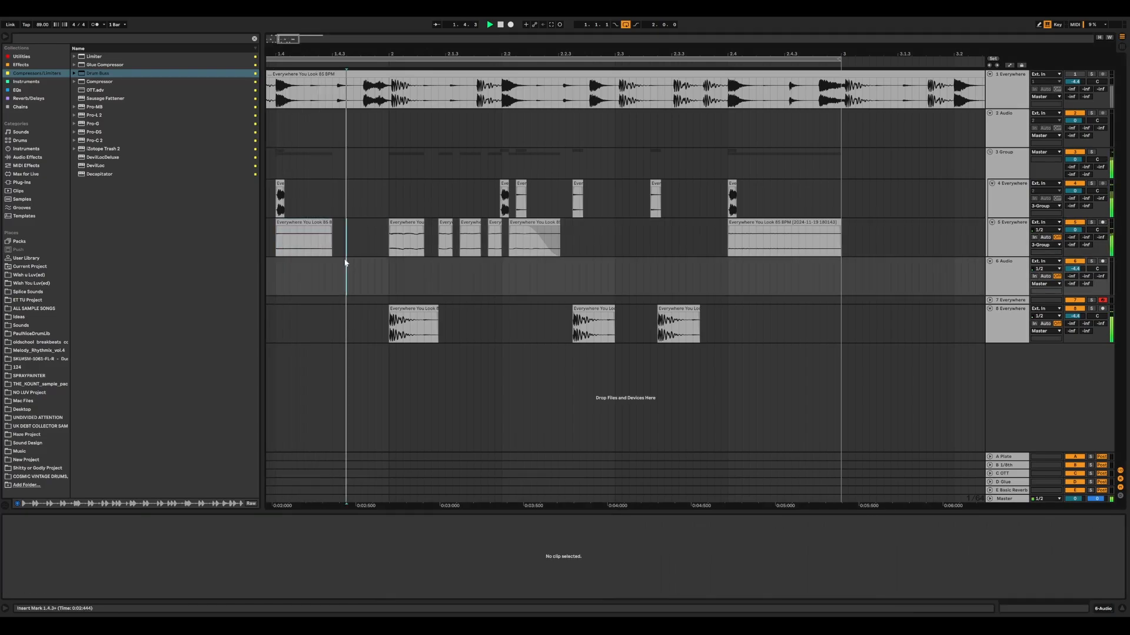
pyautogui.press('space')
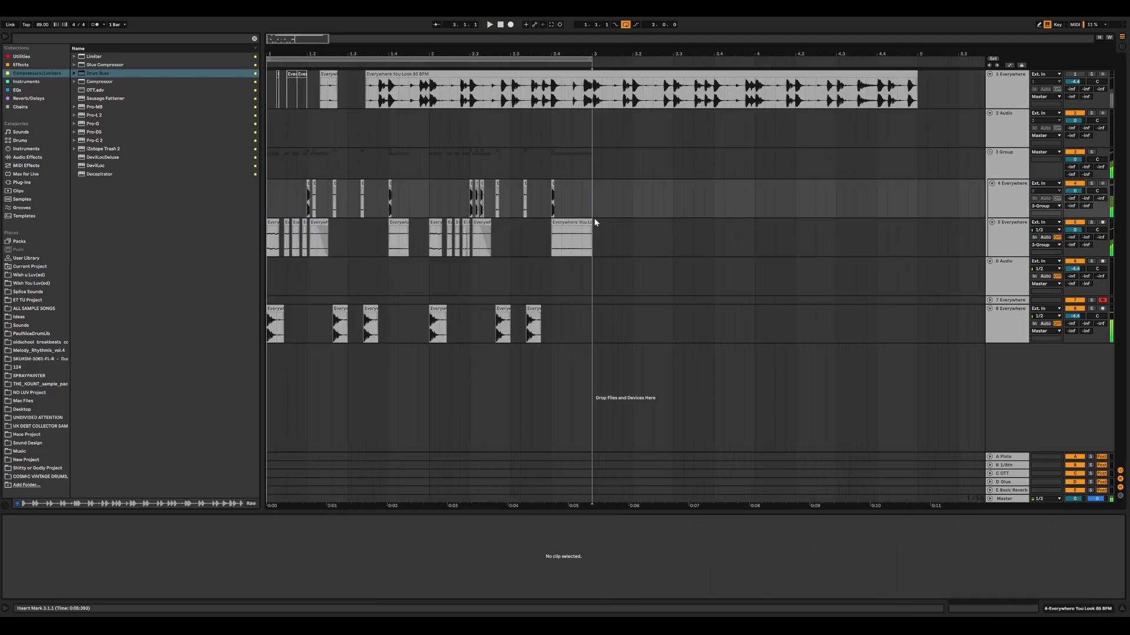
# Clear every clip from the arrangement, including the remaining part of the break on the first track.
pyautogui.moveTo(600, 227); pyautogui.dragTo(470, 257)
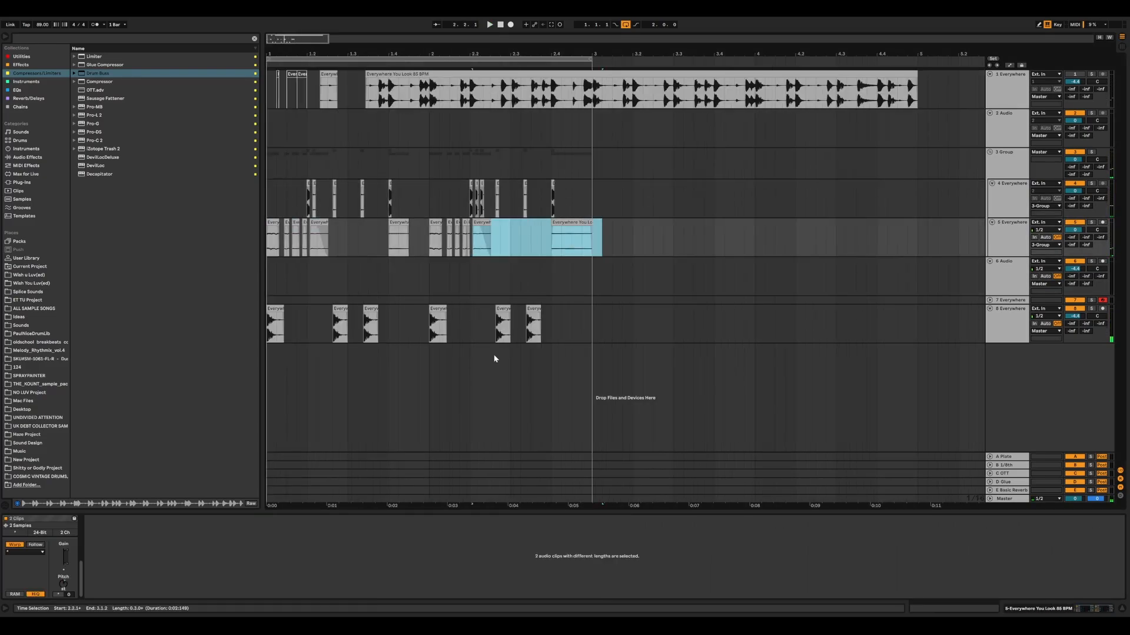
pyautogui.moveTo(599, 250); pyautogui.dragTo(59, 256)
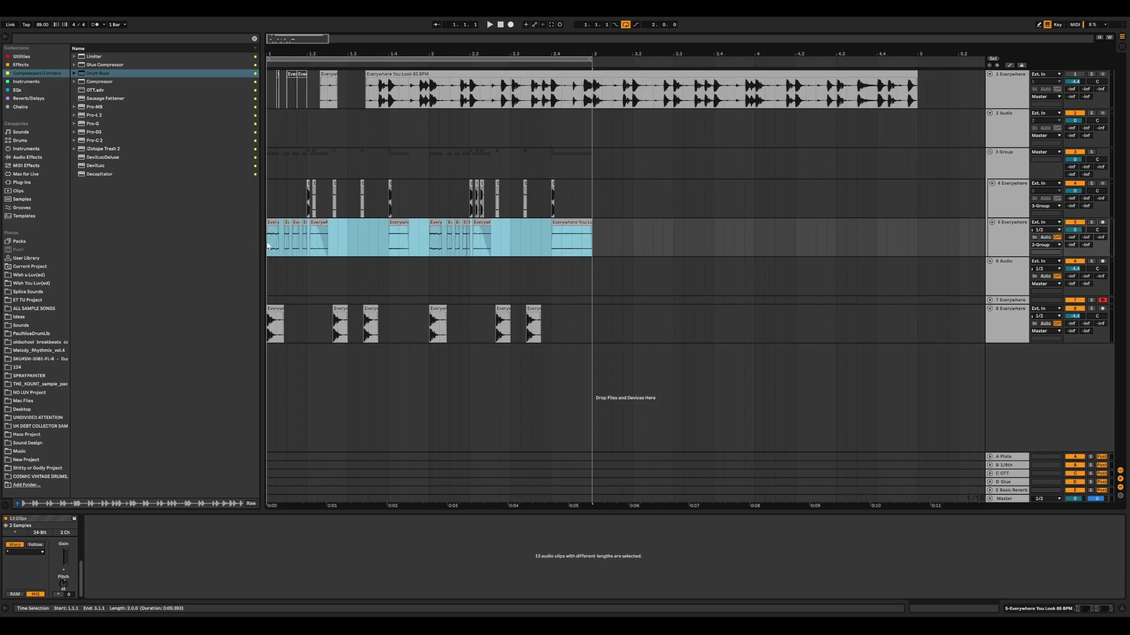
pyautogui.press('Delete')
pyautogui.moveTo(593, 215); pyautogui.dragTo(541, 240)
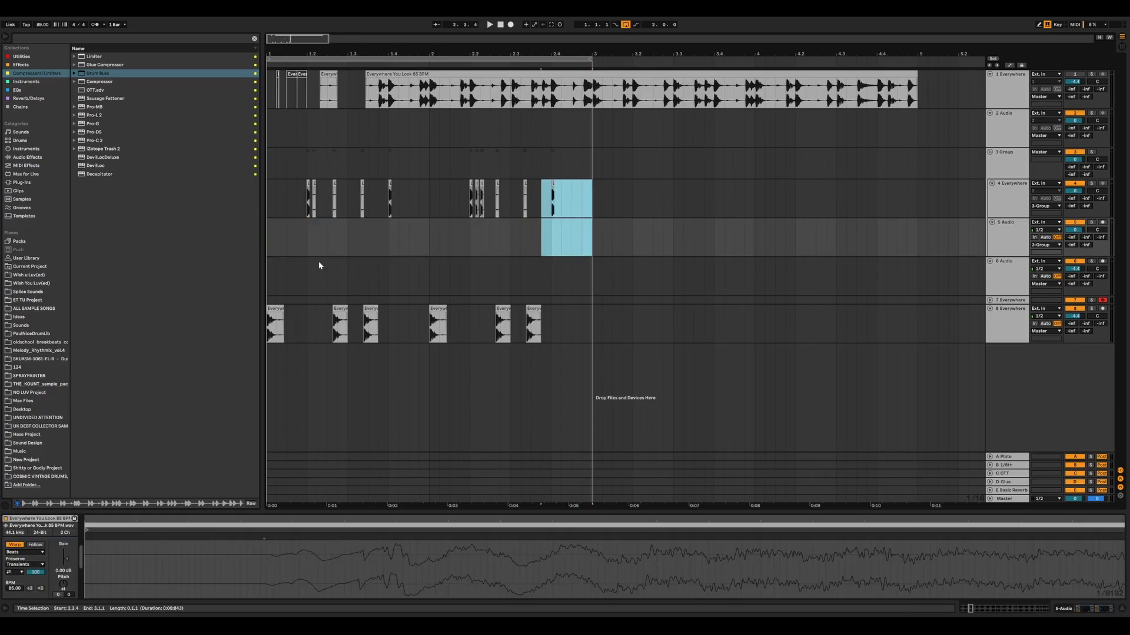
pyautogui.click(273, 238)
pyautogui.scroll(1, 399, 97)
pyautogui.moveTo(593, 117); pyautogui.dragTo(272, 334)
pyautogui.press('Delete')
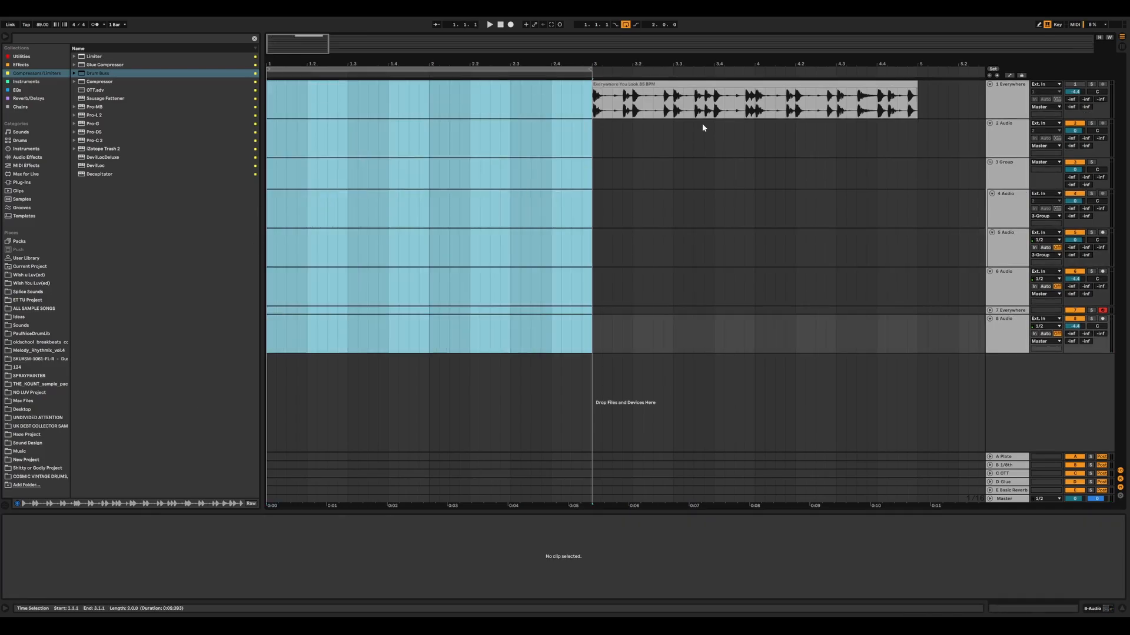
pyautogui.click(700, 84)
pyautogui.press('Delete')
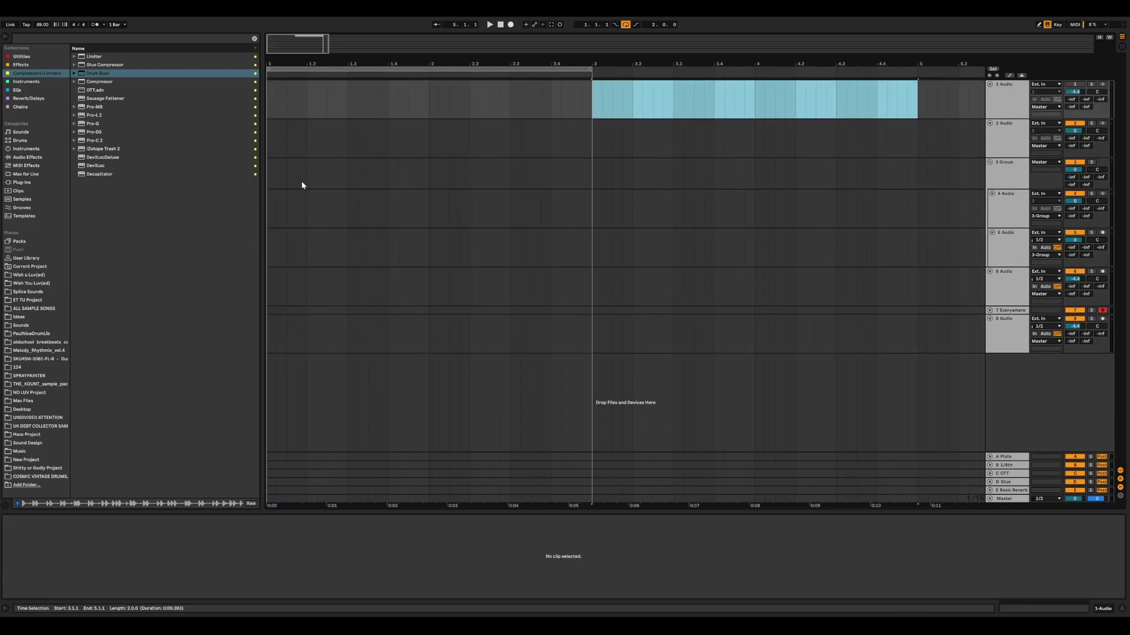
# Load the break "2001 - Cecil Holmes & The Soulful Sounds" at the start of the first track and hide the browser.
pyautogui.click(38, 302)
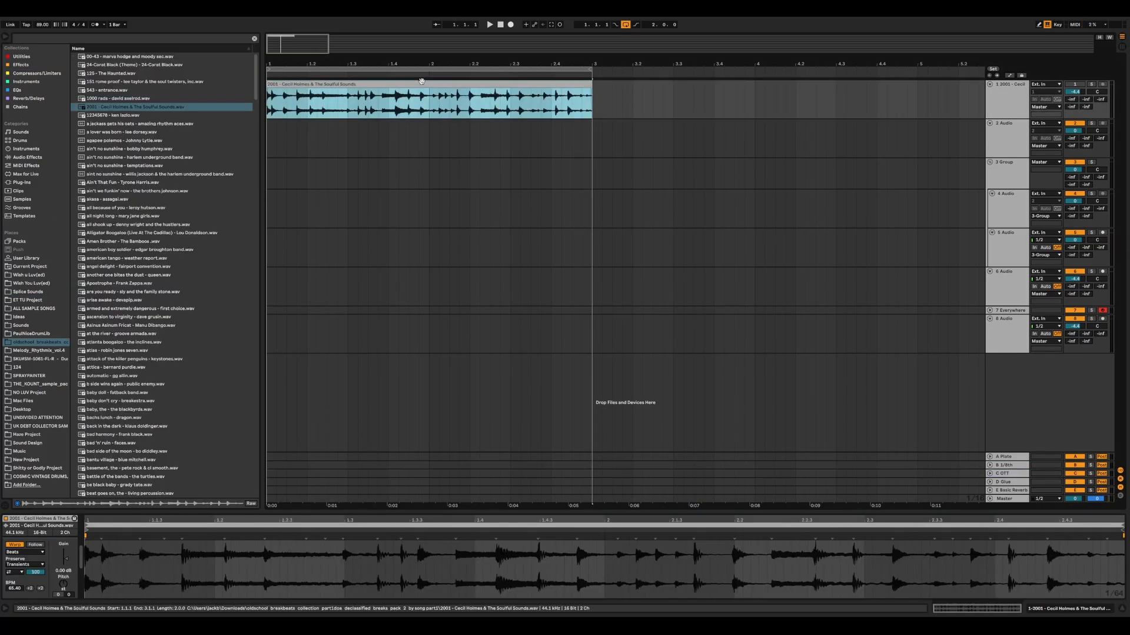
pyautogui.press('+')
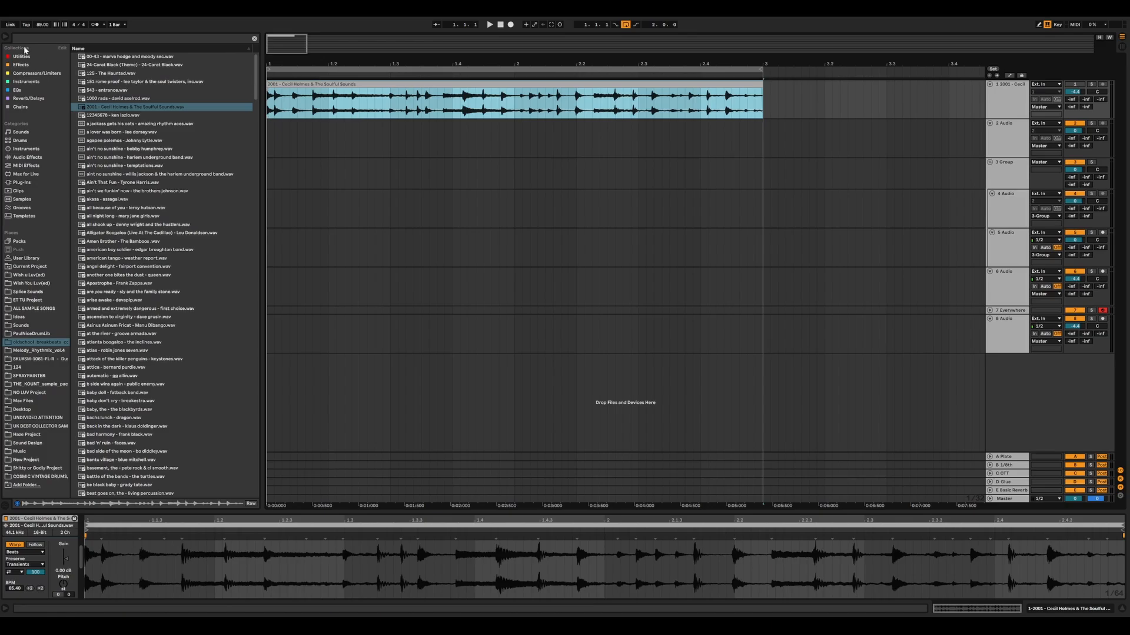
pyautogui.click(6, 36)
pyautogui.click(30, 60)
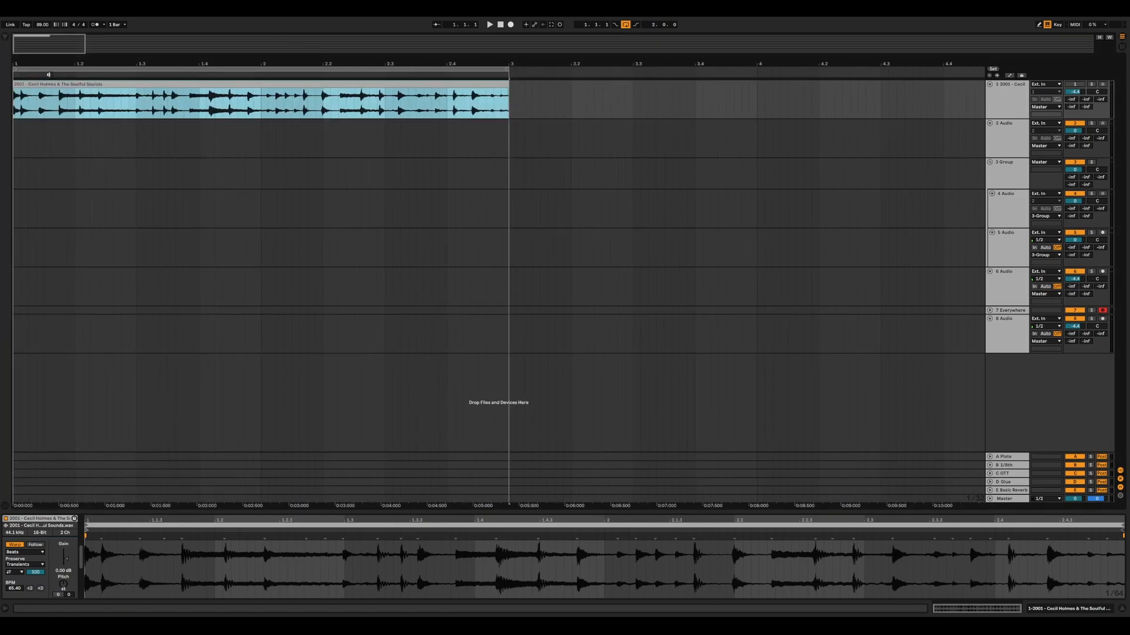
# Turn the first track back on and audition the new break.
pyautogui.click(191, 111)
pyautogui.click(1075, 85)
pyautogui.click(341, 105)
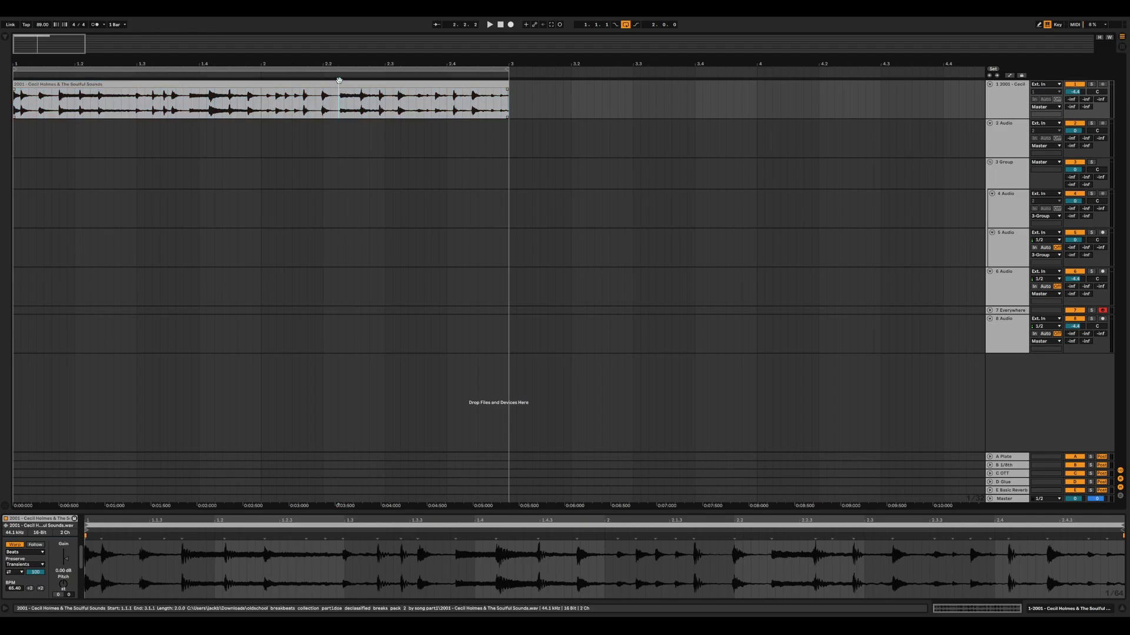
pyautogui.press('space')
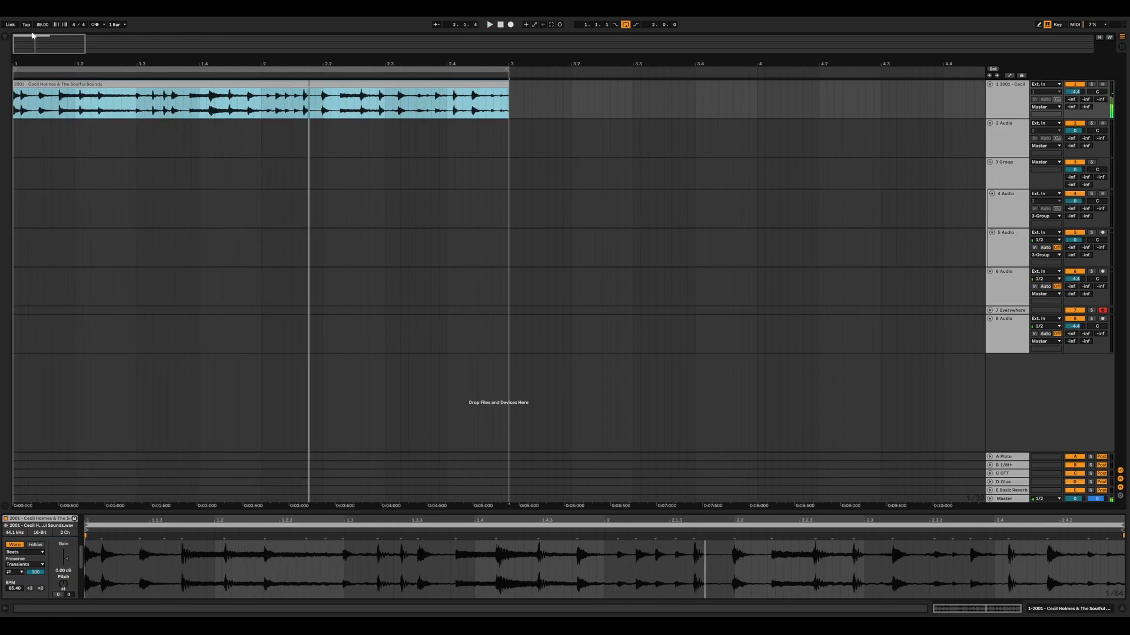
# Set the project tempo to 65.40 BPM and play the break at that speed.
pyautogui.click(42, 24)
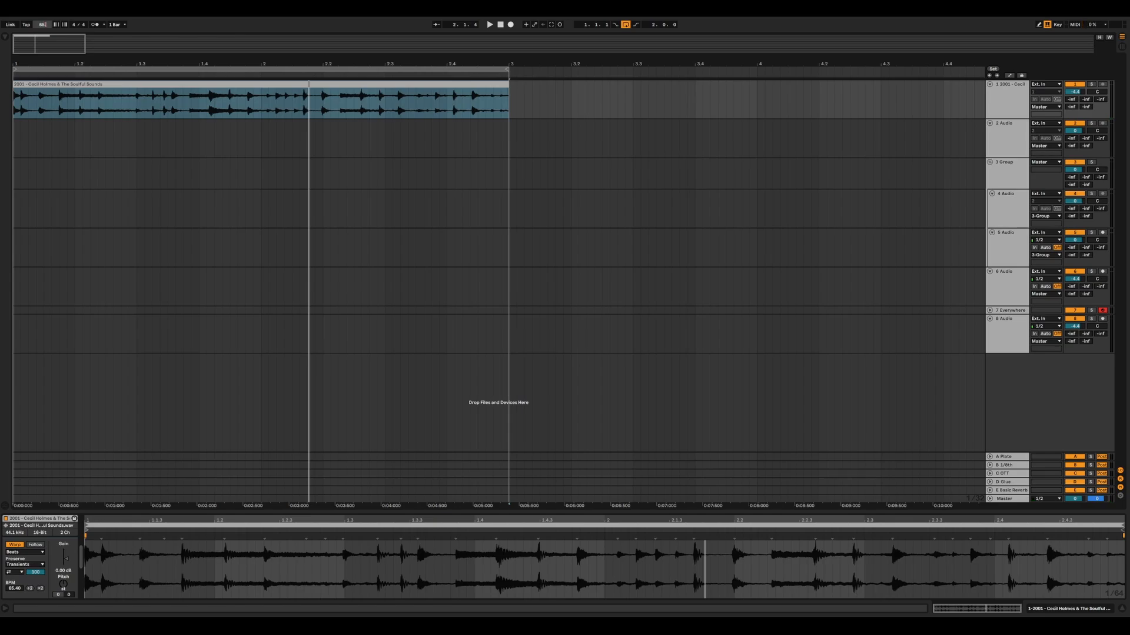
pyautogui.press('Return')
pyautogui.press('space')
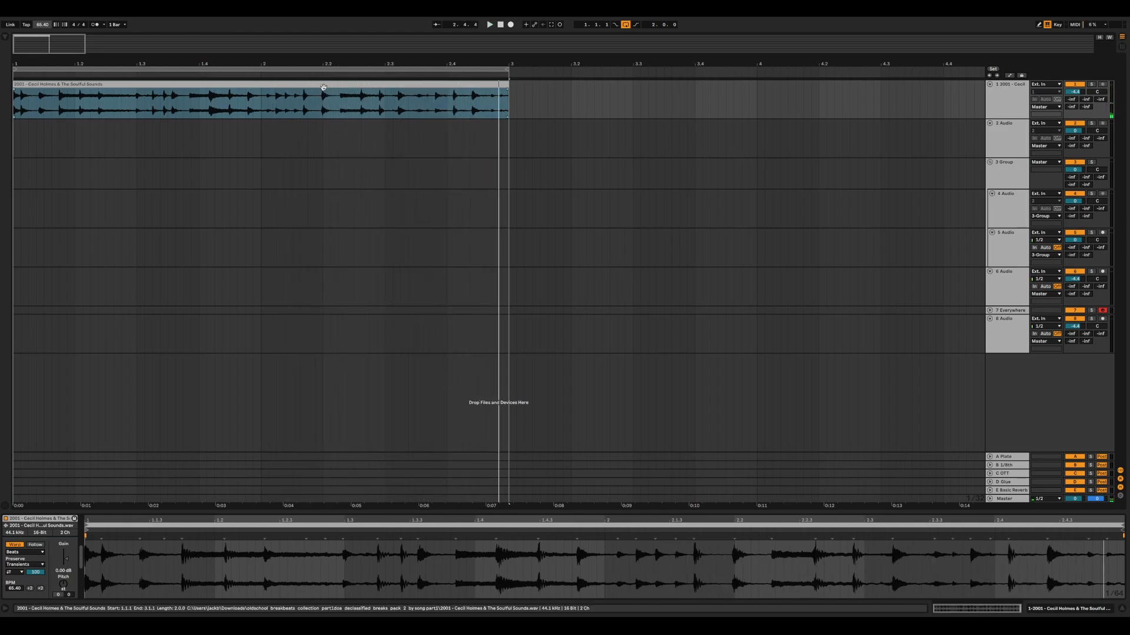
# Cut a sixteenth-note slice from the break and move it to the start of track 2.
pyautogui.click(324, 97)
pyautogui.moveTo(200, 59)
pyautogui.mouseDown()
pyautogui.moveTo(226, 94)
pyautogui.moveTo(295, 141)
pyautogui.mouseUp()
pyautogui.click(242, 106)
pyautogui.moveTo(245, 62); pyautogui.dragTo(245, 88)
pyautogui.click(251, 103)
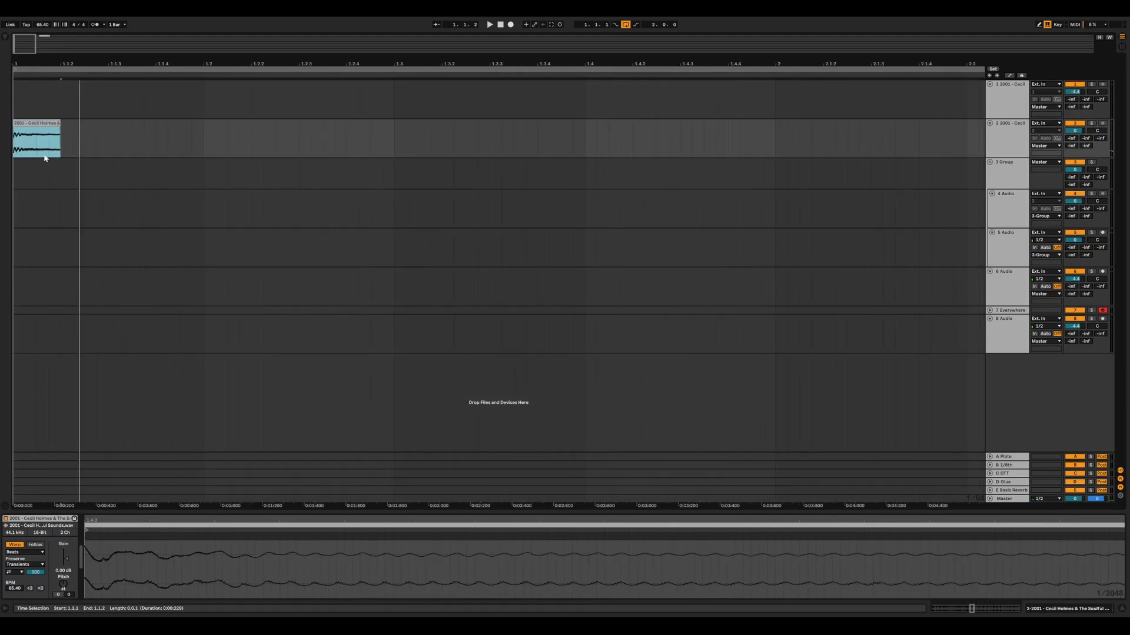
# Stretch the slice on track 2 to end at 1.4.1 and set its warp mode to Complex Pro.
pyautogui.moveTo(75, 133); pyautogui.dragTo(586, 139)
pyautogui.press('space')
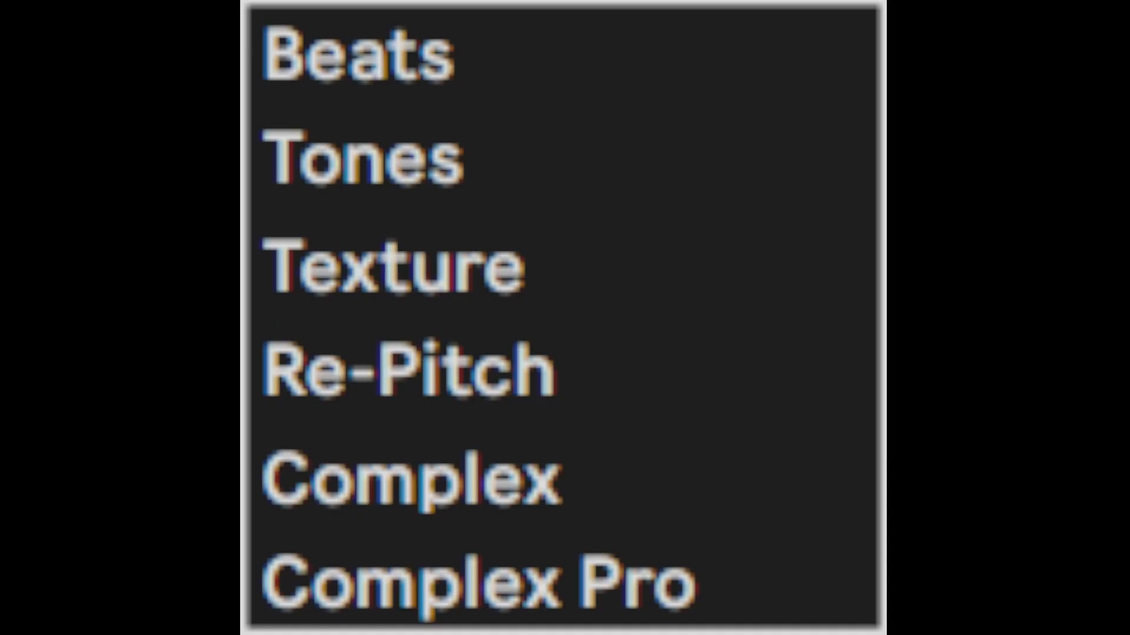
pyautogui.click(651, 618)
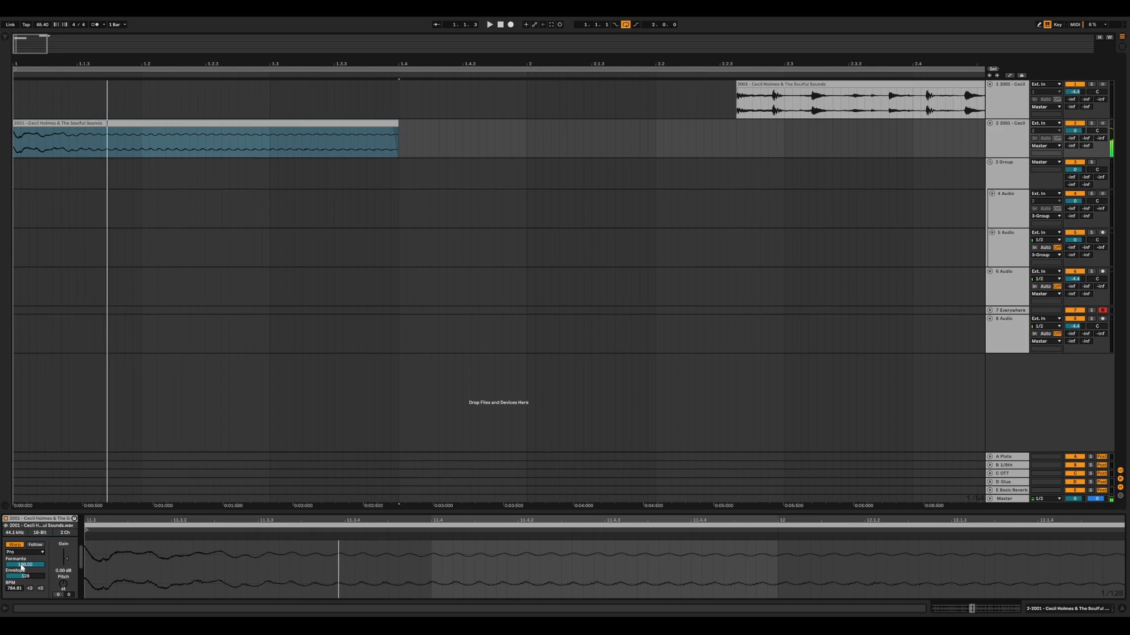
# Add a fade-in to the stretched slice on track 2 and adjust its length to end at about 1.3.4.
pyautogui.click(18, 134)
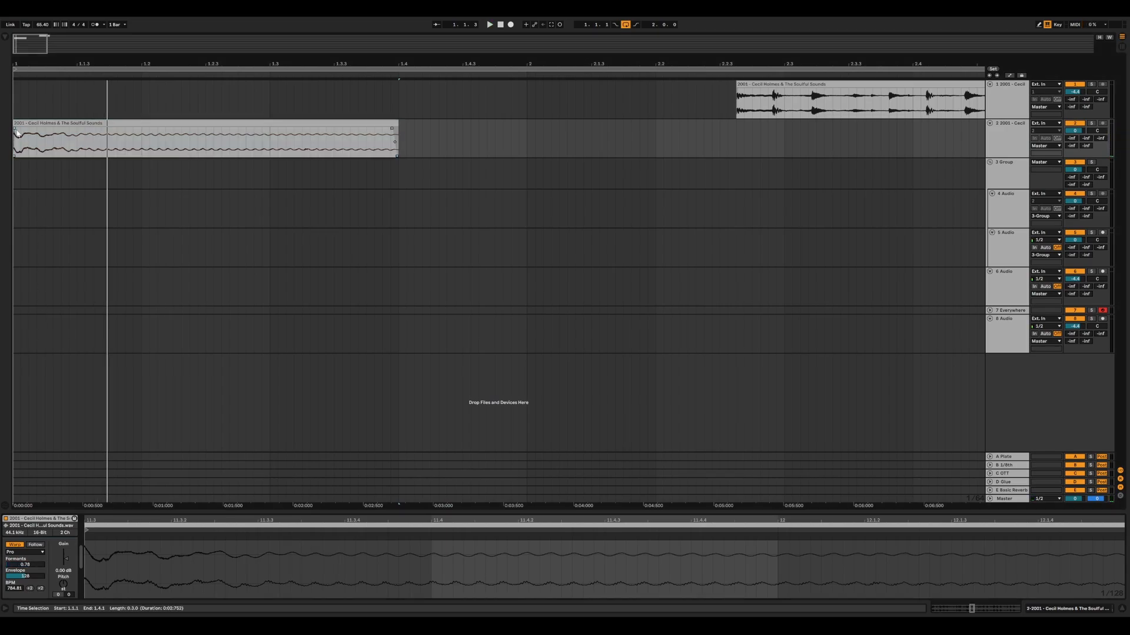
pyautogui.click(50, 151)
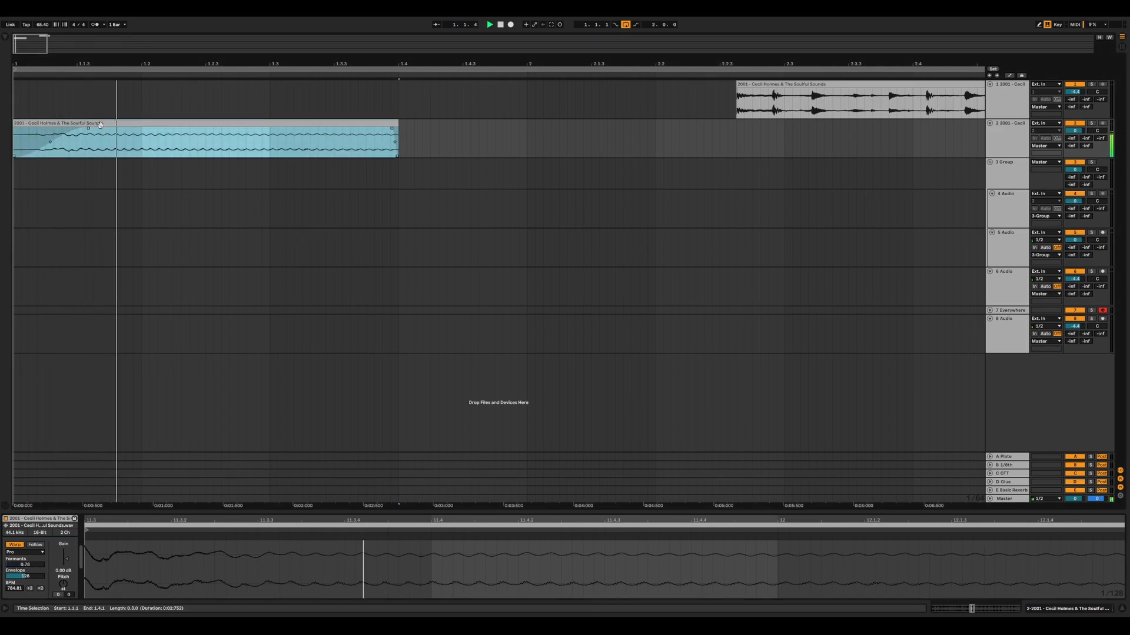
pyautogui.press('space')
pyautogui.moveTo(17, 123); pyautogui.dragTo(81, 134)
pyautogui.press('space')
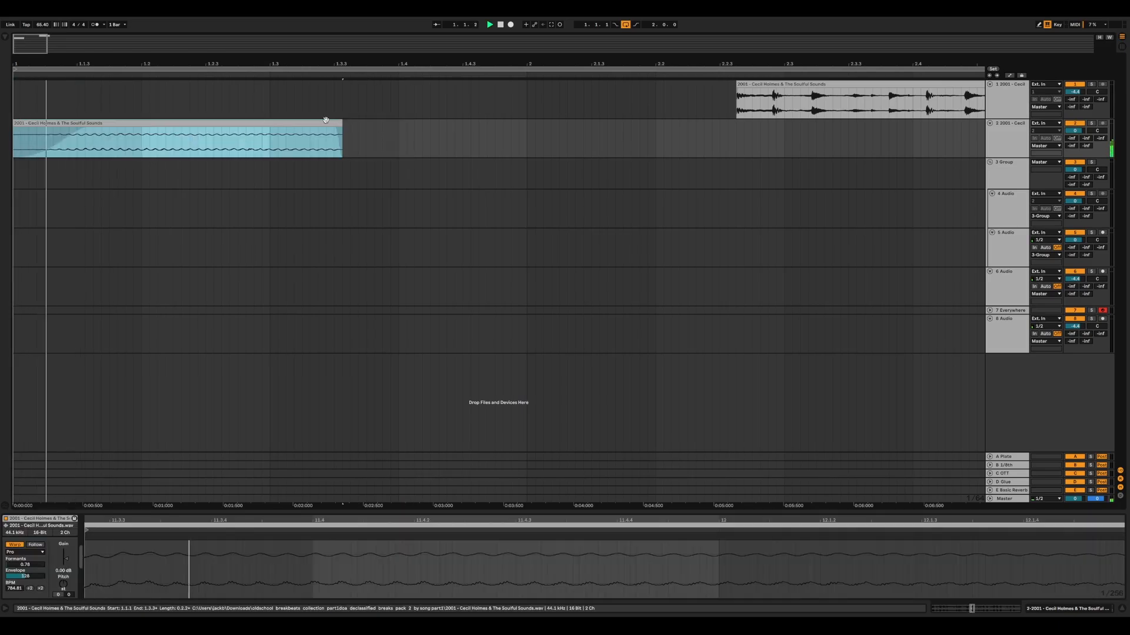
pyautogui.moveTo(341, 126); pyautogui.dragTo(399, 126)
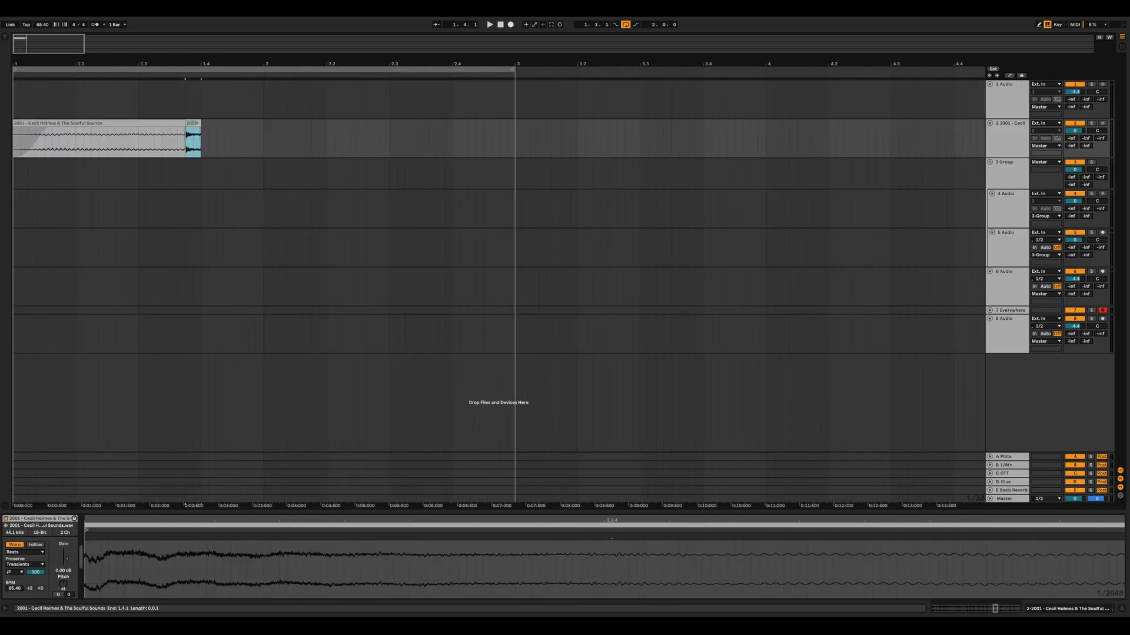
# Stretch the second slice on track 2 to end shortly after 2.3.3 and audition it.
pyautogui.moveTo(202, 130); pyautogui.dragTo(485, 132)
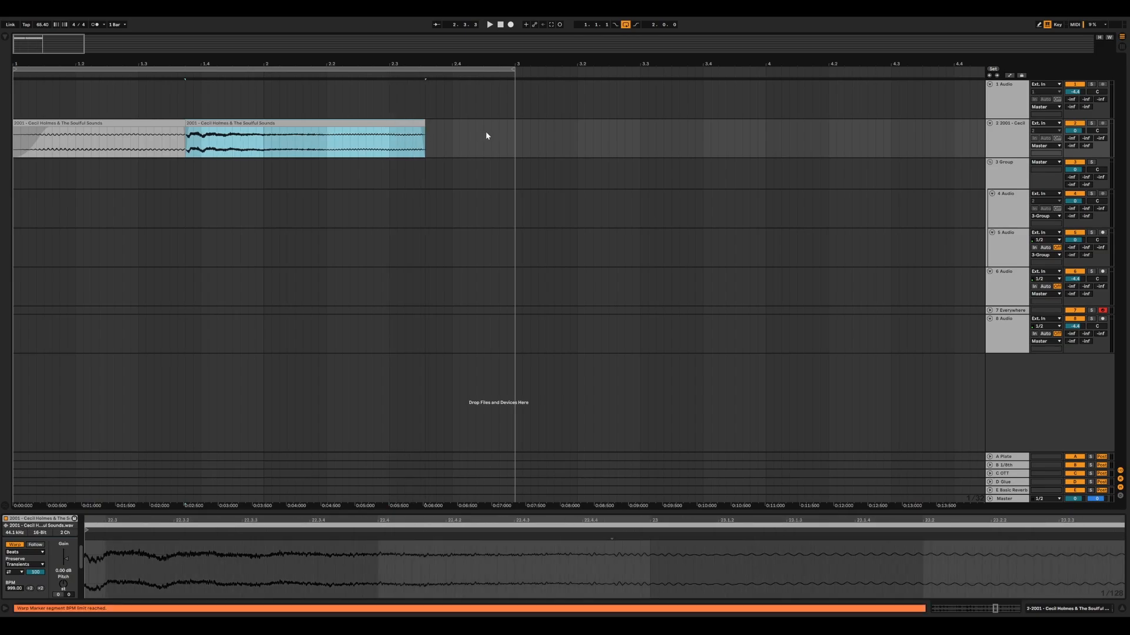
pyautogui.press('space')
pyautogui.press('space')
pyautogui.press('space')
pyautogui.press('space')
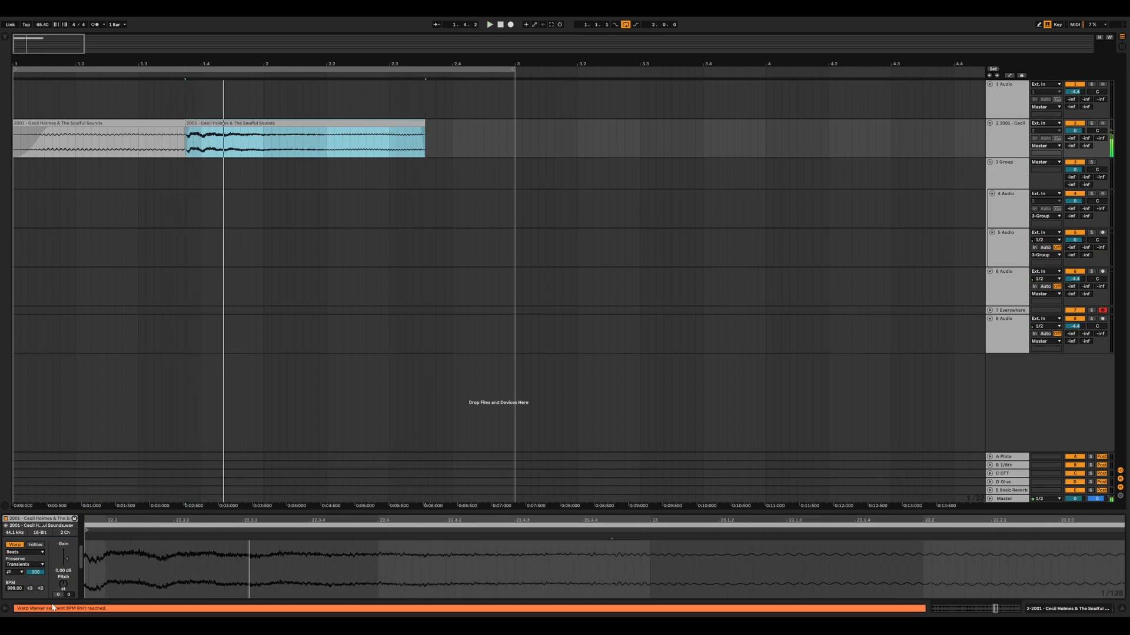
# Try the second slice in Beats mode with transient looping off and a shorter transient envelope.
pyautogui.click(27, 552)
pyautogui.click(29, 551)
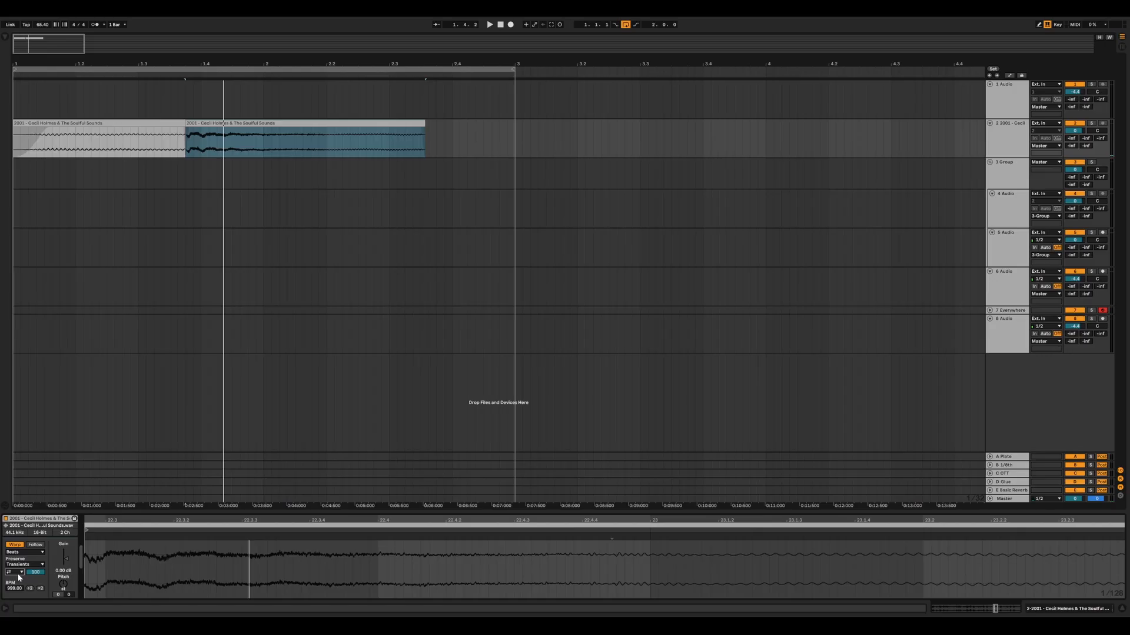
pyautogui.click(23, 575)
pyautogui.click(27, 578)
pyautogui.press('space')
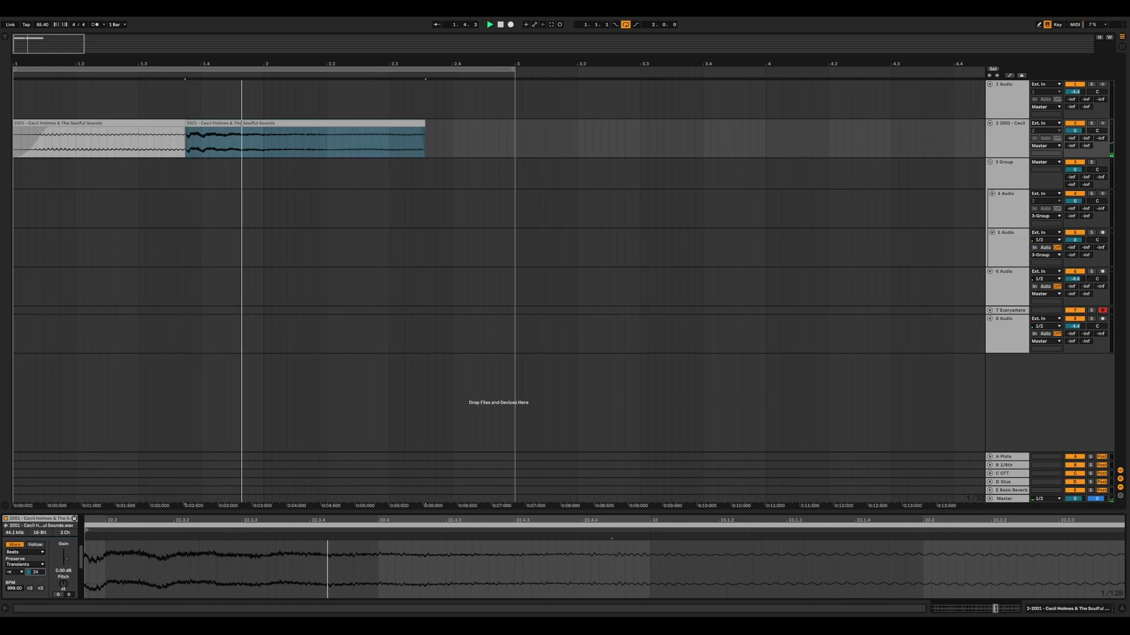
pyautogui.press('space')
# Set the second slice's transient loop mode to Loop Forward and audition it.
pyautogui.click(15, 573)
pyautogui.click(563, 110)
pyautogui.click(15, 572)
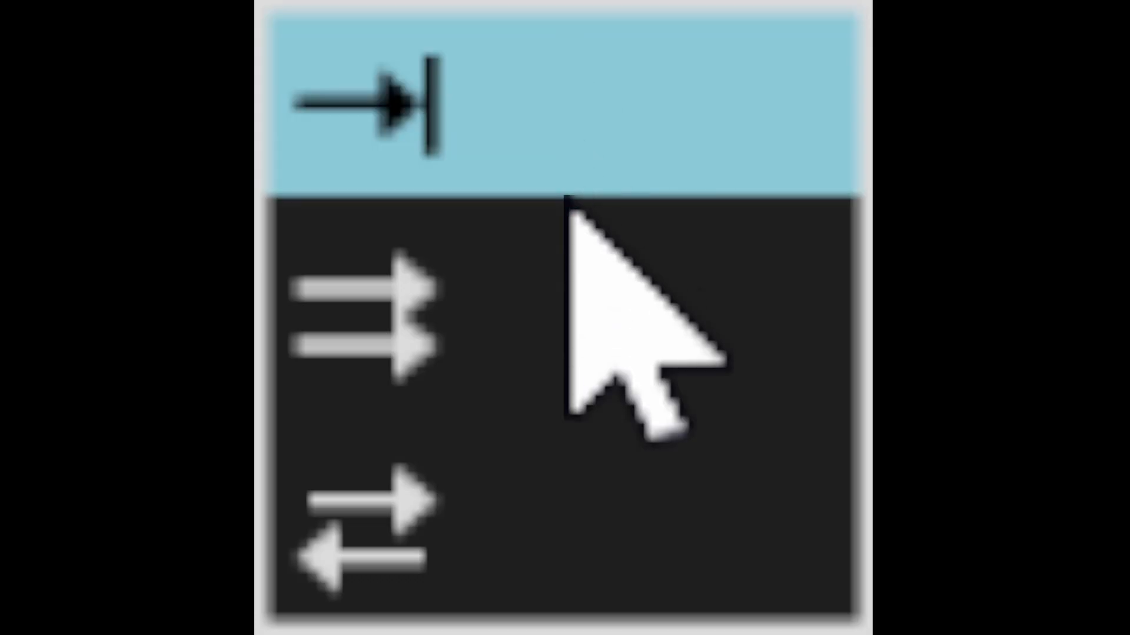
pyautogui.click(570, 265)
pyautogui.press('space')
pyautogui.press('space')
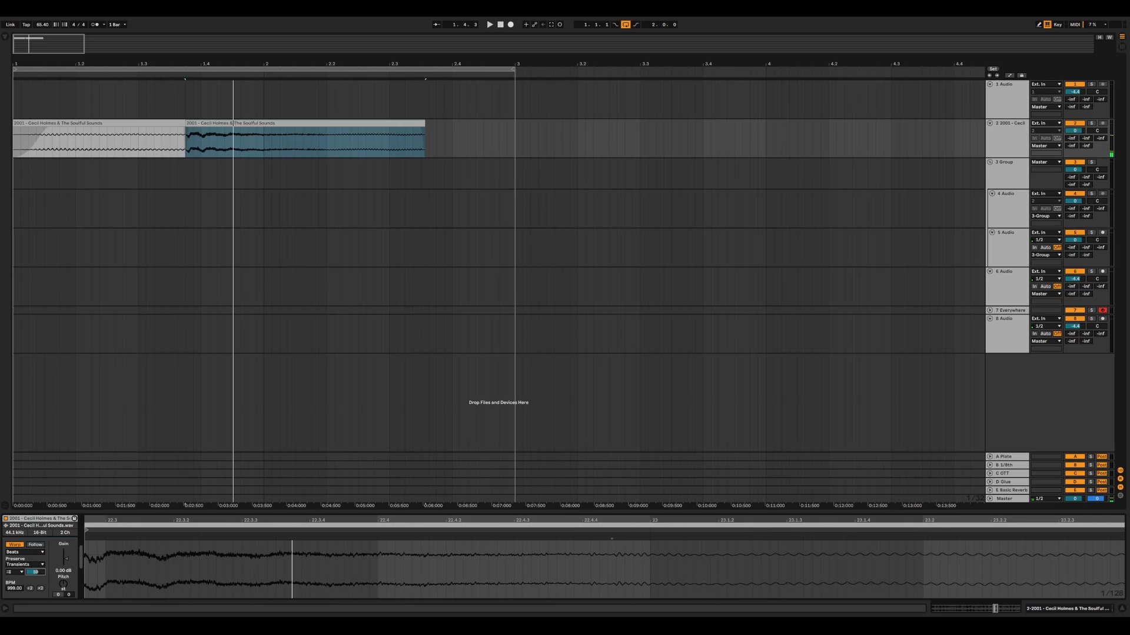
# Move the second slice on track 2 to start at 1.3.1, overlapping the end of the first slice, and audition the result.
pyautogui.press('space')
pyautogui.press('space')
pyautogui.press('space')
pyautogui.moveTo(228, 123); pyautogui.dragTo(297, 129)
pyautogui.click(174, 132)
pyautogui.press('space')
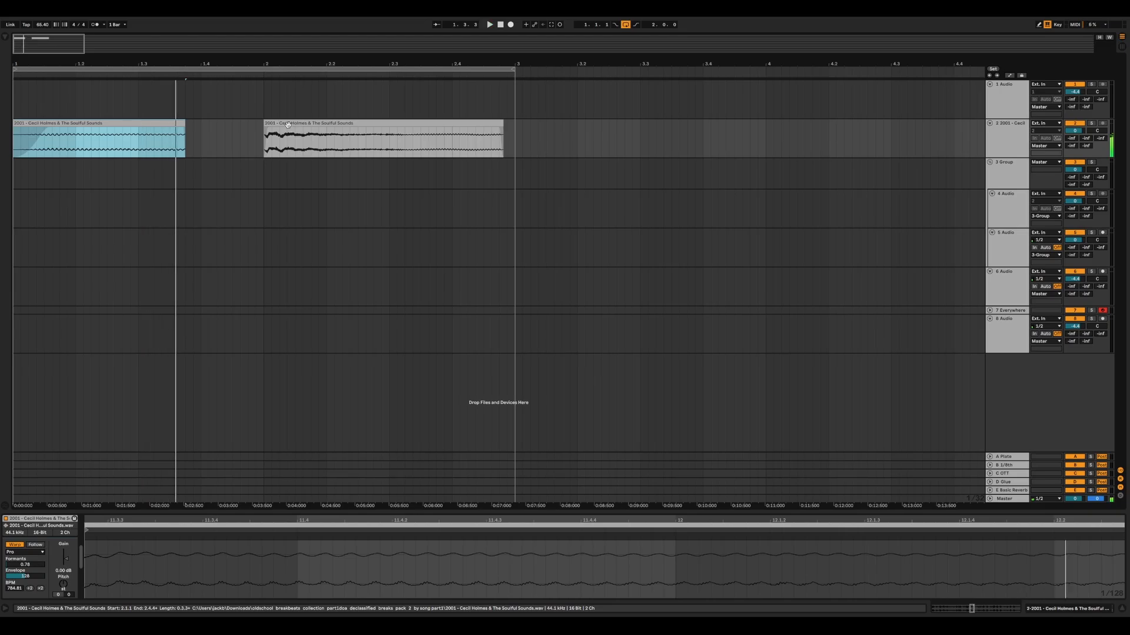
pyautogui.moveTo(287, 124); pyautogui.dragTo(163, 124)
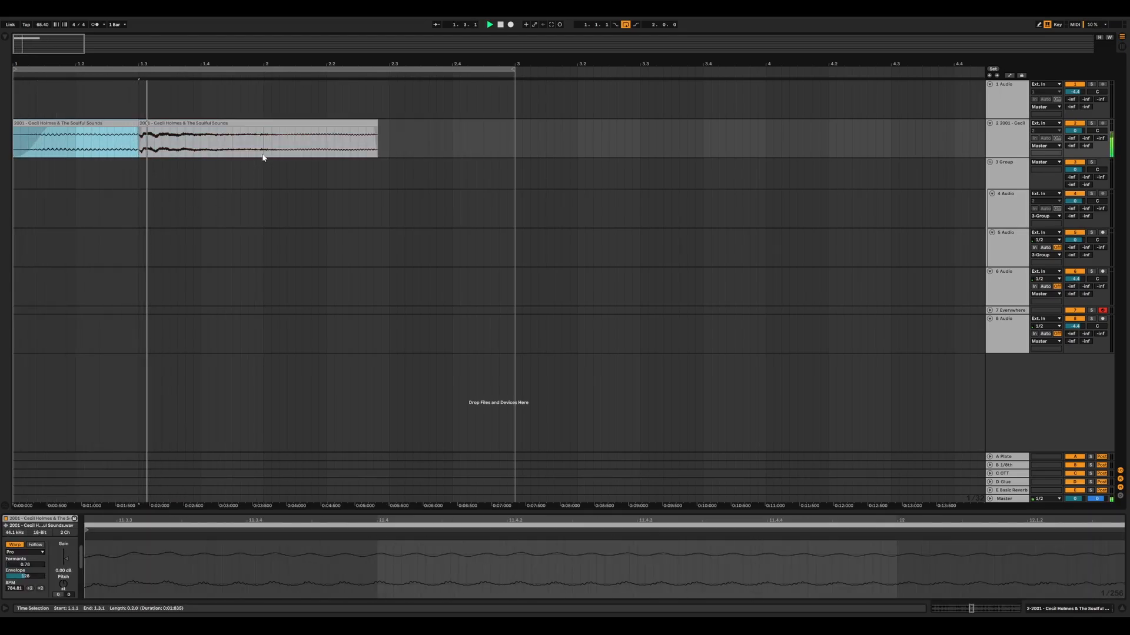
# Split the second slice on track 2 at 2.1.1 and move the remainder away to about 2.3.1.
pyautogui.click(255, 123)
pyautogui.click(264, 138)
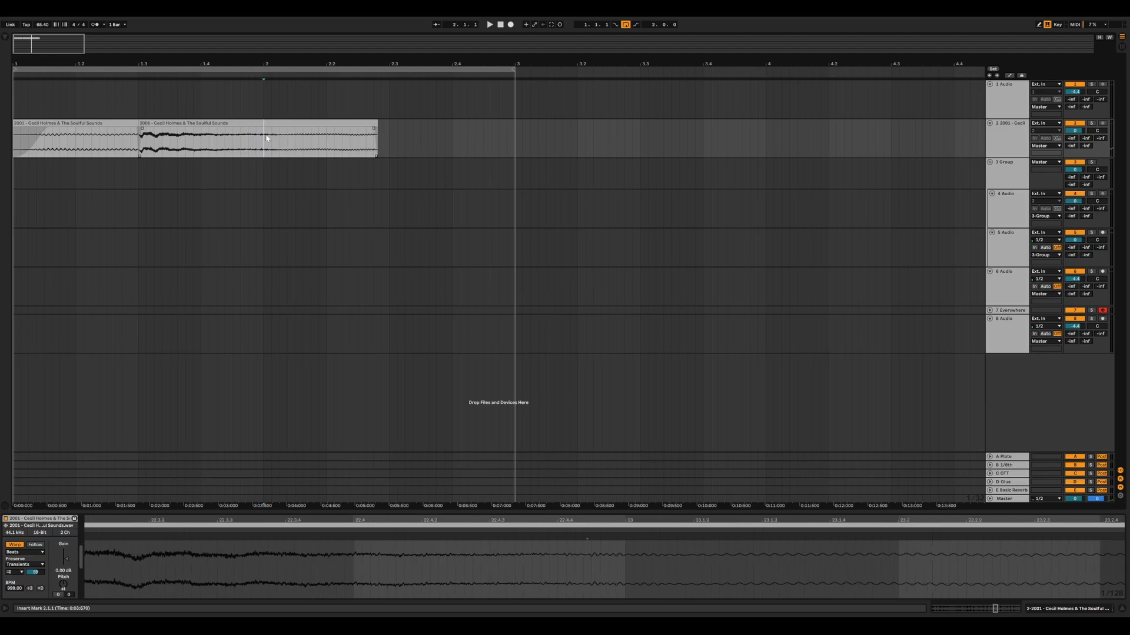
pyautogui.press('space')
pyautogui.press('space')
pyautogui.press('space')
pyautogui.moveTo(267, 140); pyautogui.dragTo(451, 130)
pyautogui.hotkey('ctrl', 'e')
pyautogui.press('space')
# Set the second slice's warp mode to Complex Pro with Formants at 0.00 and audition it.
pyautogui.click(200, 124)
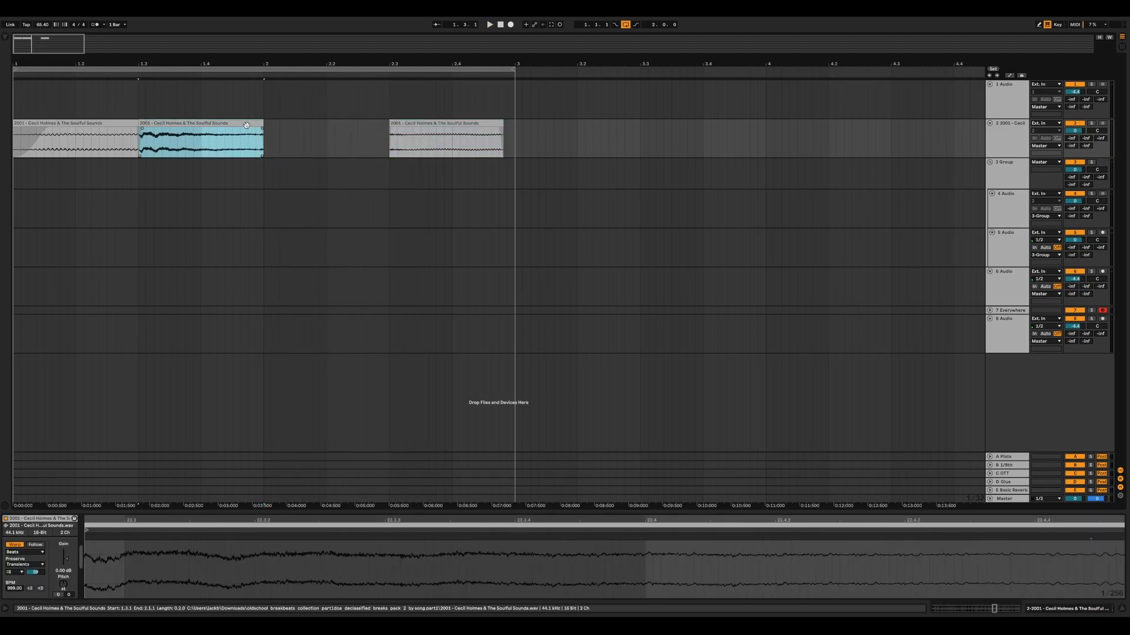
pyautogui.click(25, 552)
pyautogui.click(28, 565)
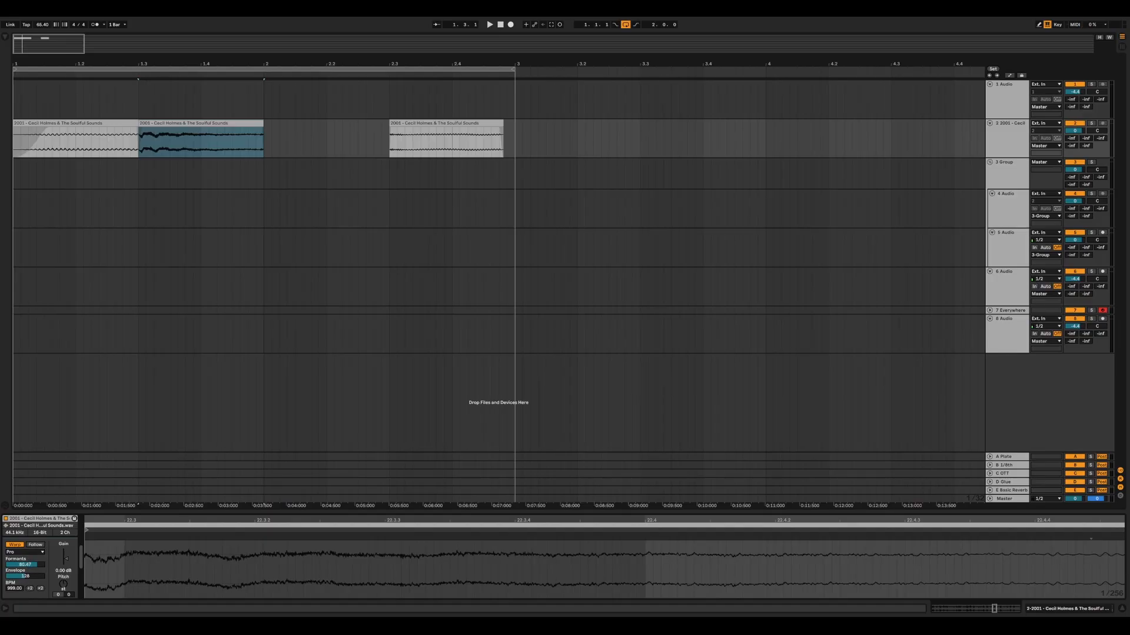
pyautogui.moveTo(25, 565); pyautogui.dragTo(24, 574)
pyautogui.press('space')
pyautogui.press('space')
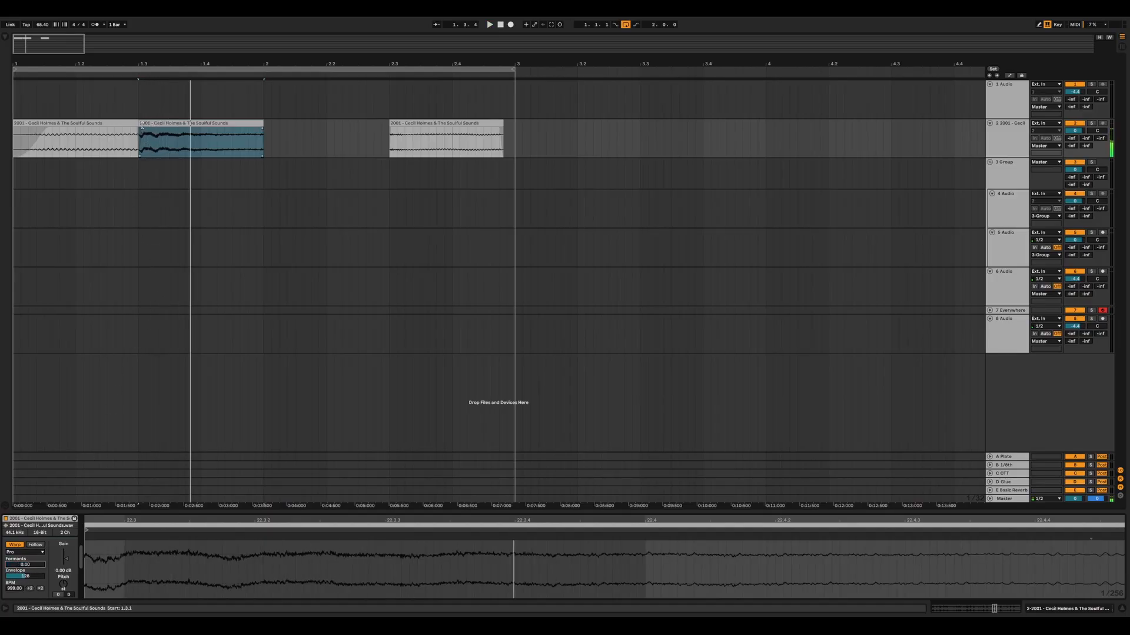
# Add a long fade-in and fade-out to the second slice, extend it to end at 2.1.1, and audition both slices.
pyautogui.moveTo(140, 129)
pyautogui.mouseDown()
pyautogui.moveTo(184, 129)
pyautogui.moveTo(146, 128)
pyautogui.mouseUp()
pyautogui.press('space')
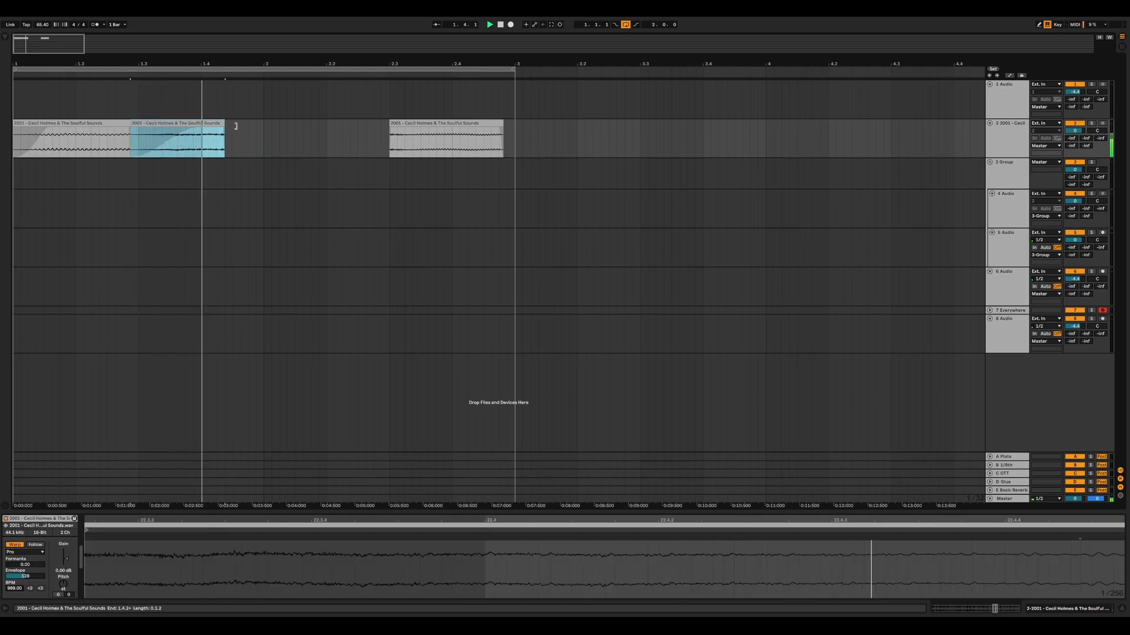
pyautogui.moveTo(224, 127); pyautogui.dragTo(267, 127)
pyautogui.press('space')
pyautogui.click(115, 141)
pyautogui.press('space')
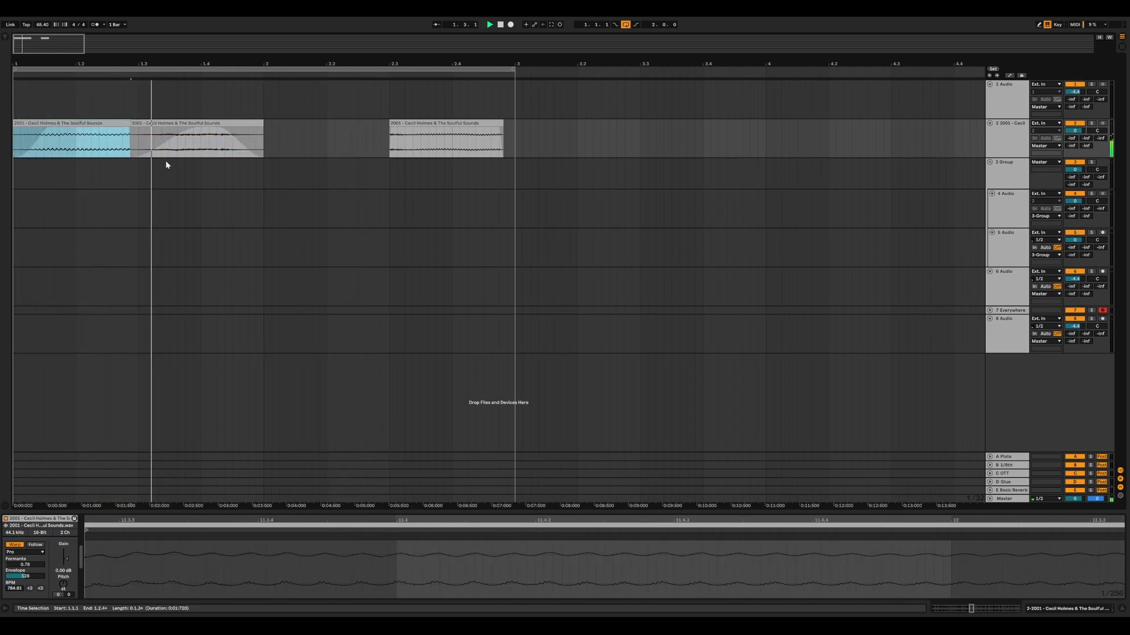
# Transpose the first two slices on track 2 down together, audition them, and trim the second slice's start to about 1.3.3.
pyautogui.click(150, 124)
pyautogui.press('space')
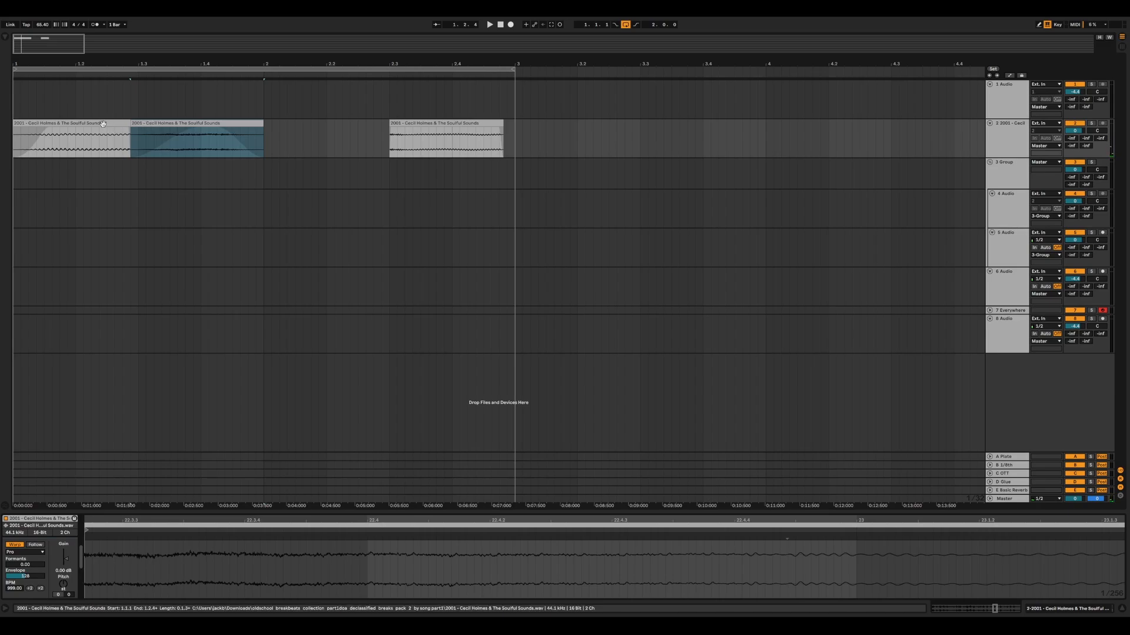
pyautogui.keyDown('shift'); pyautogui.click(70, 141); pyautogui.keyUp('shift')
pyautogui.click(59, 588)
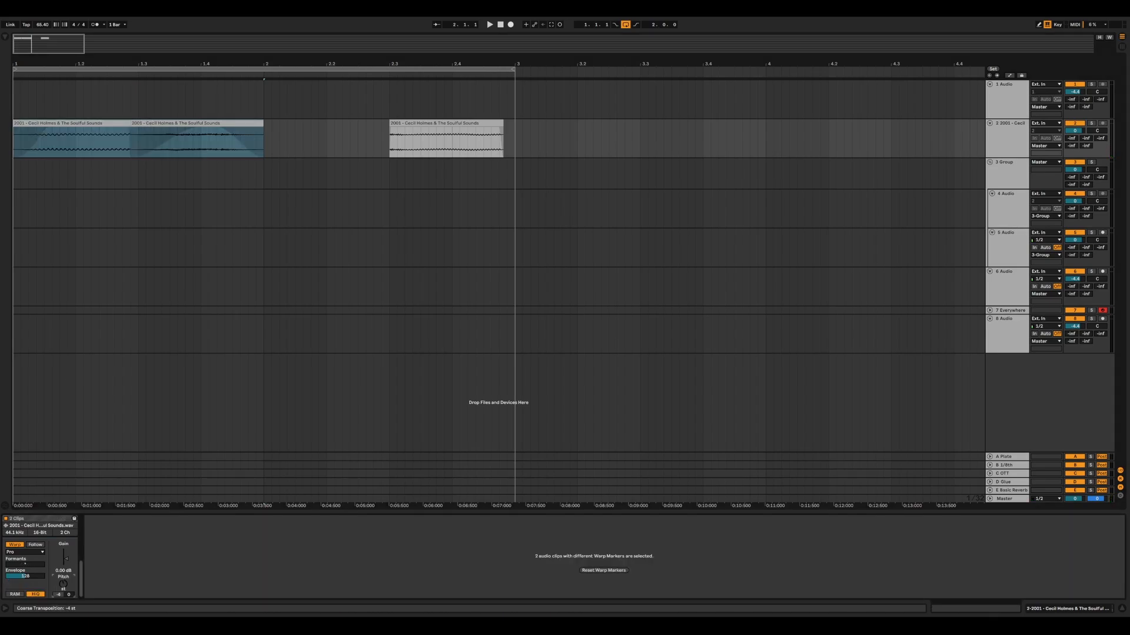
pyautogui.press('space')
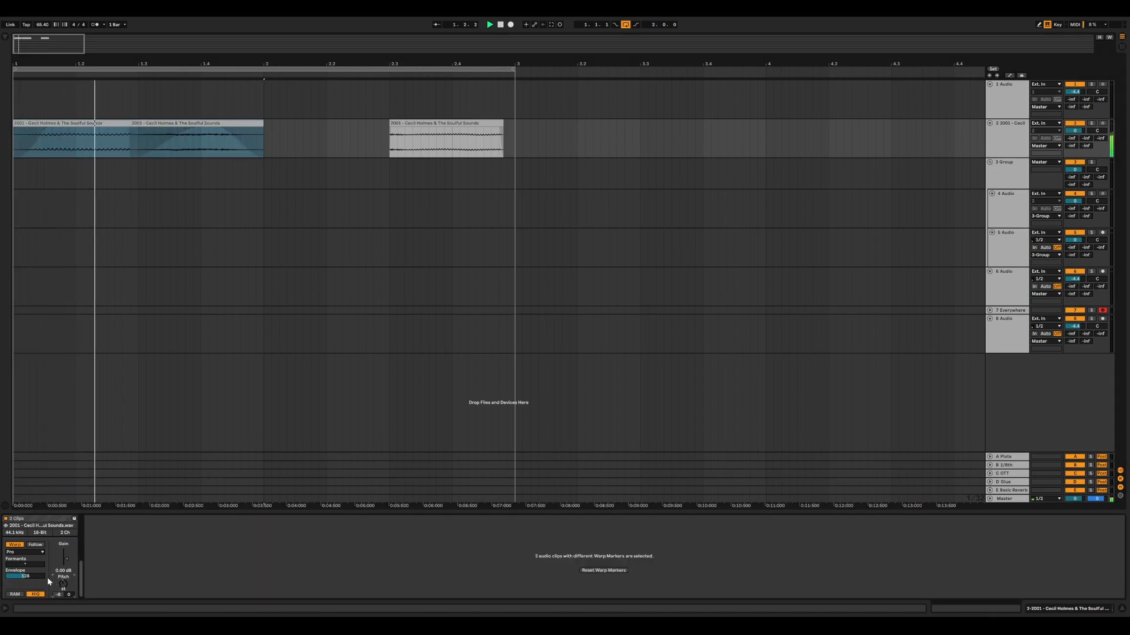
pyautogui.click(203, 146)
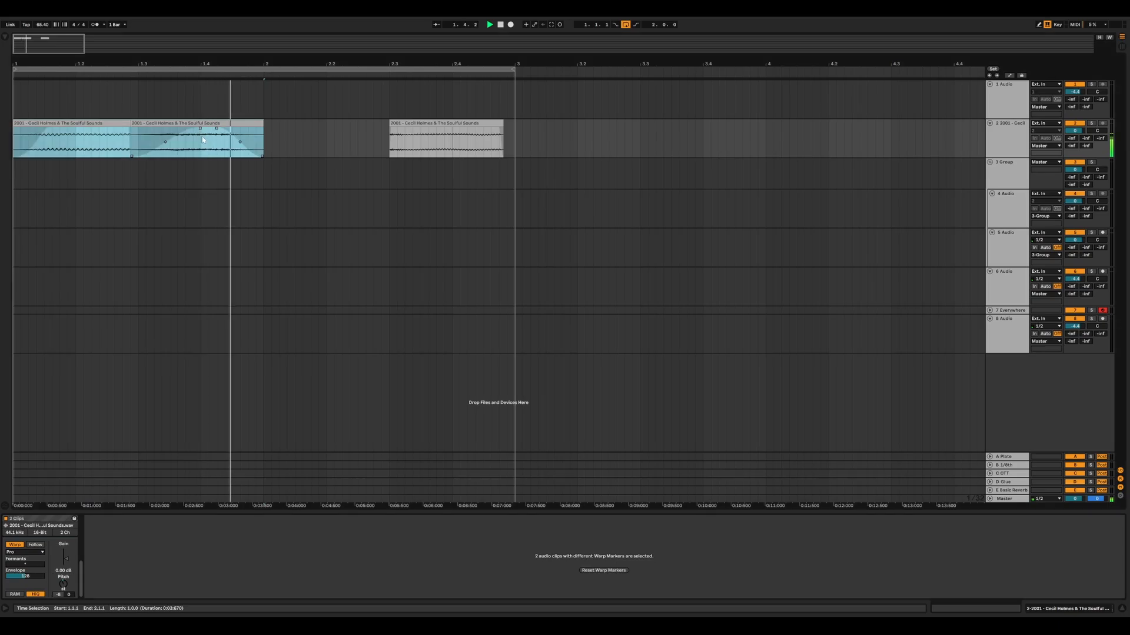
pyautogui.moveTo(155, 146); pyautogui.dragTo(163, 201)
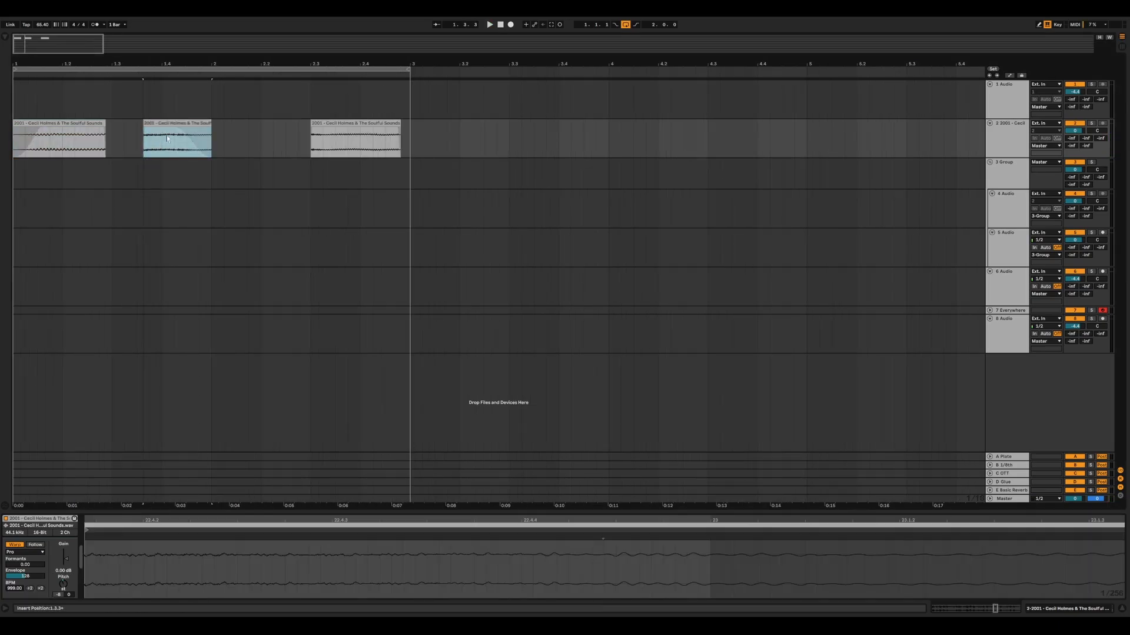
# Deactivate both slices on track 4.
pyautogui.click(1074, 162)
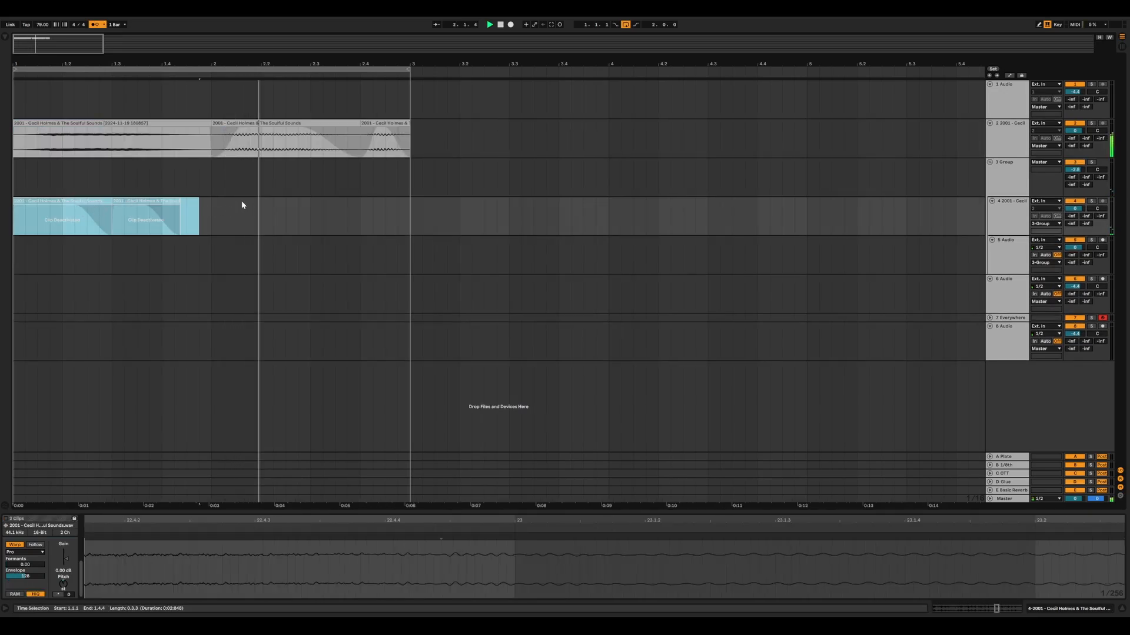
pyautogui.press('0')
pyautogui.click(219, 209)
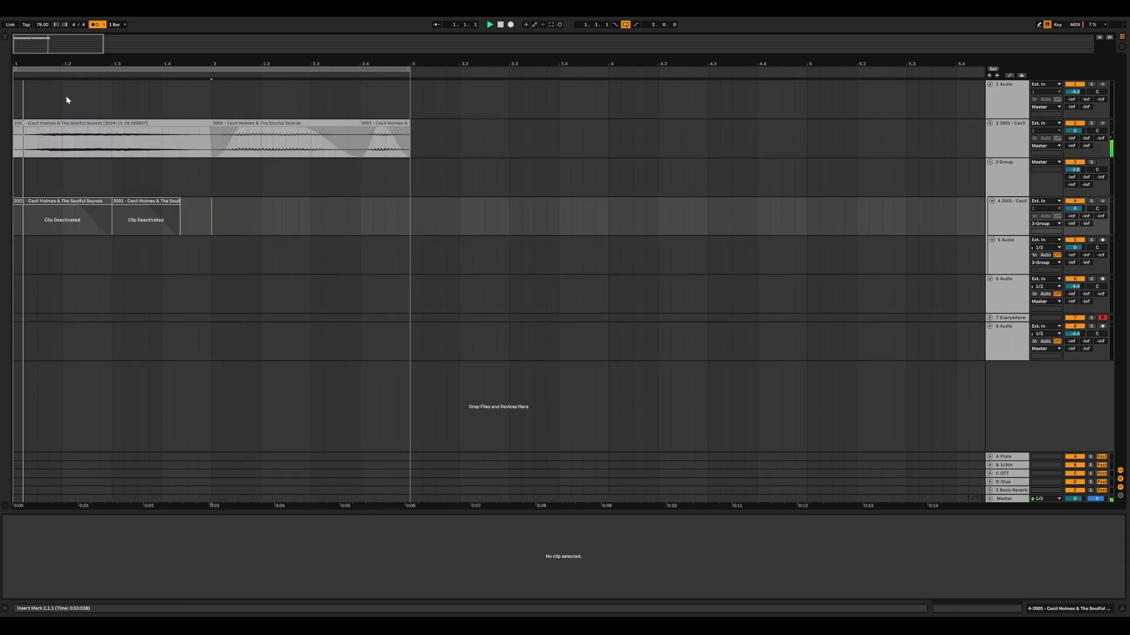
# Move the 2.3.3 to 2.4.1 tail of track 2's middle clip to 1.1.3 on track 5.
pyautogui.click(217, 134)
pyautogui.click(311, 147)
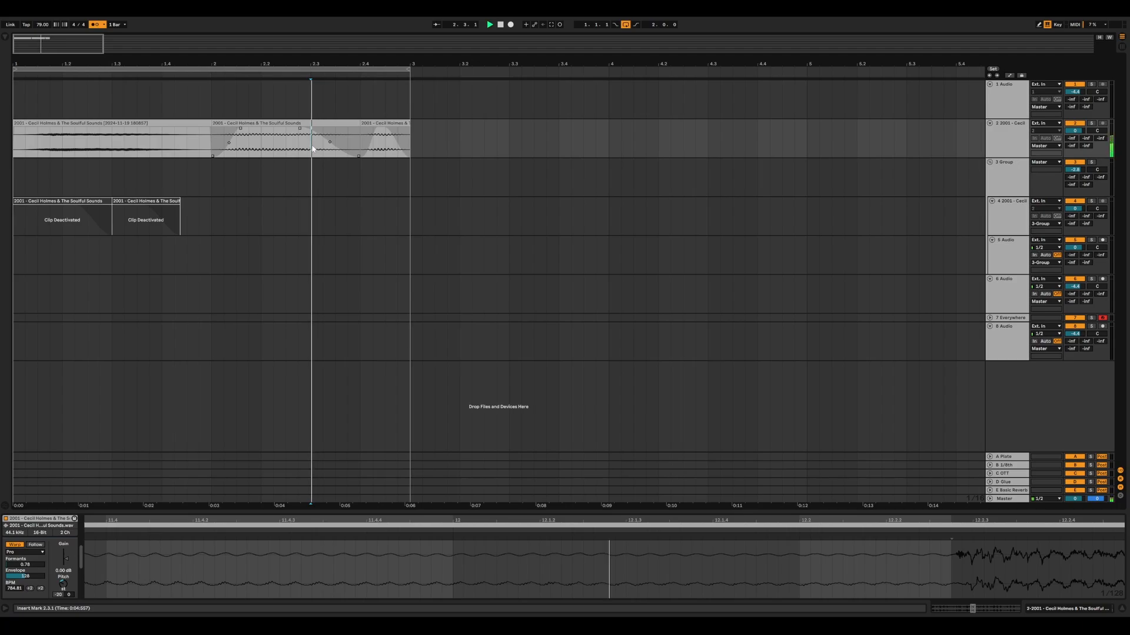
pyautogui.click(324, 152)
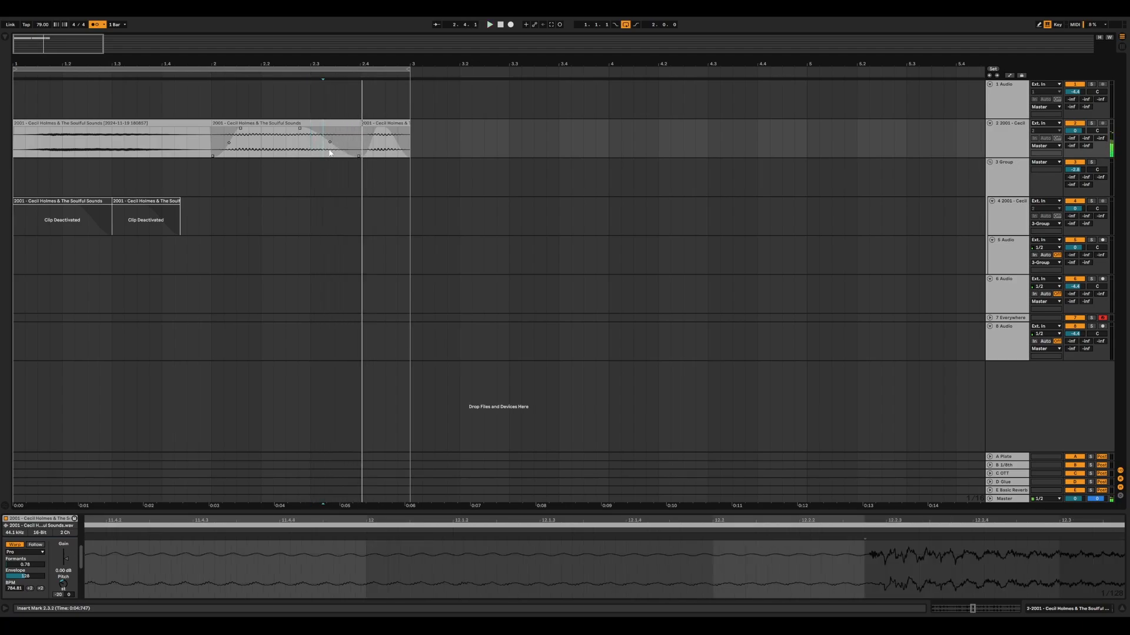
pyautogui.moveTo(335, 151); pyautogui.dragTo(359, 150)
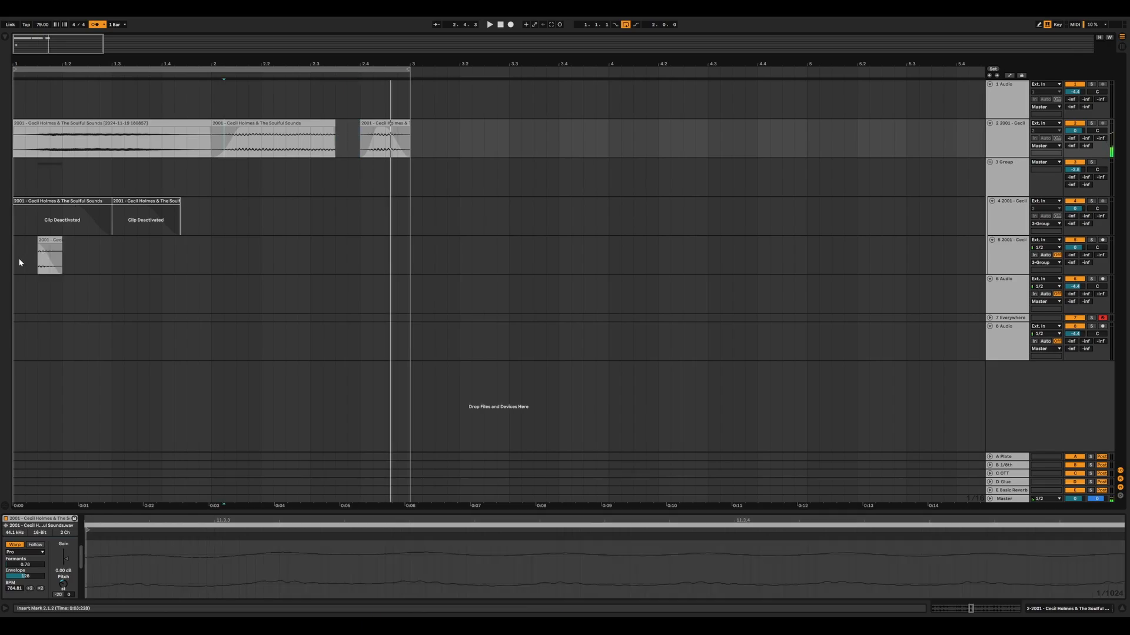
# Solo track 5 and audition its short slice with a fade-in and fade-out meeting near the middle.
pyautogui.click(20, 263)
pyautogui.press('space')
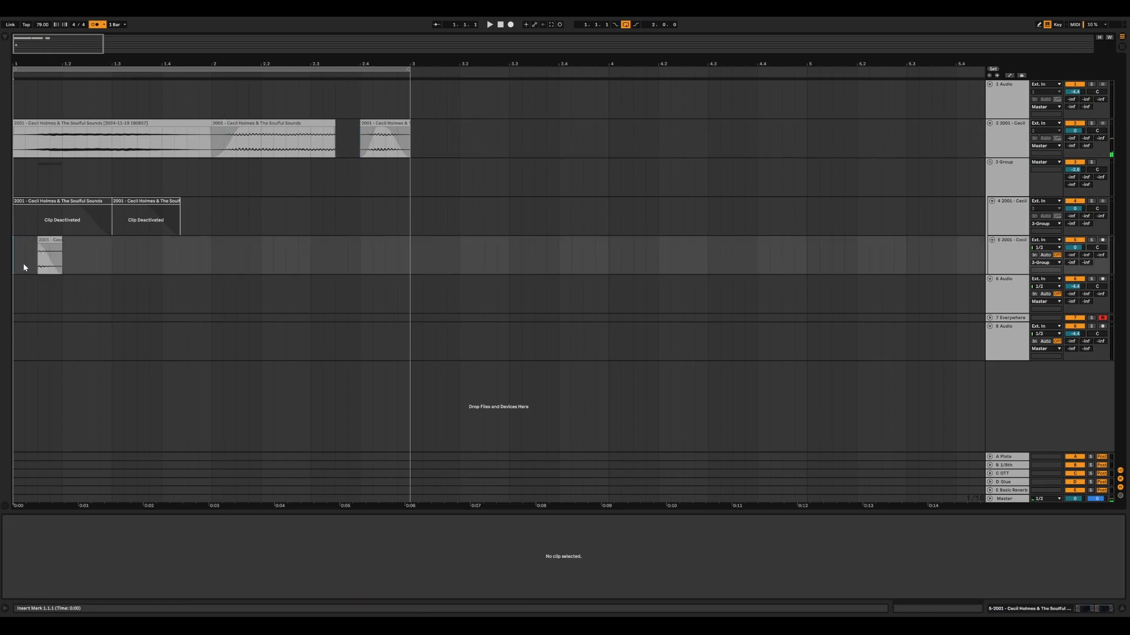
pyautogui.click(1091, 241)
pyautogui.click(56, 253)
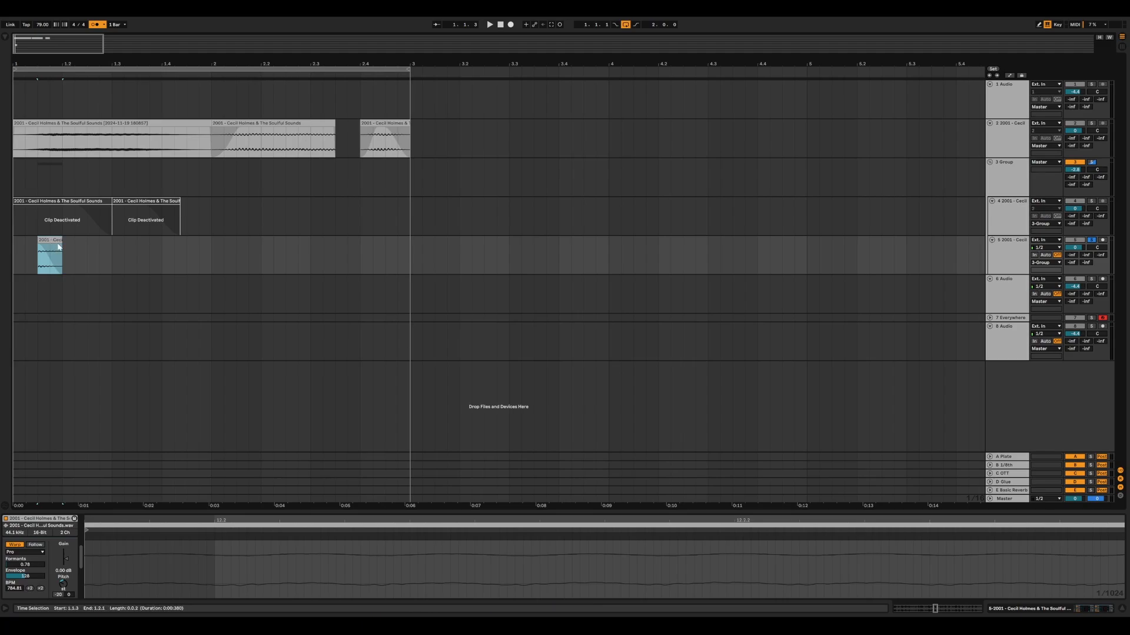
pyautogui.press('space')
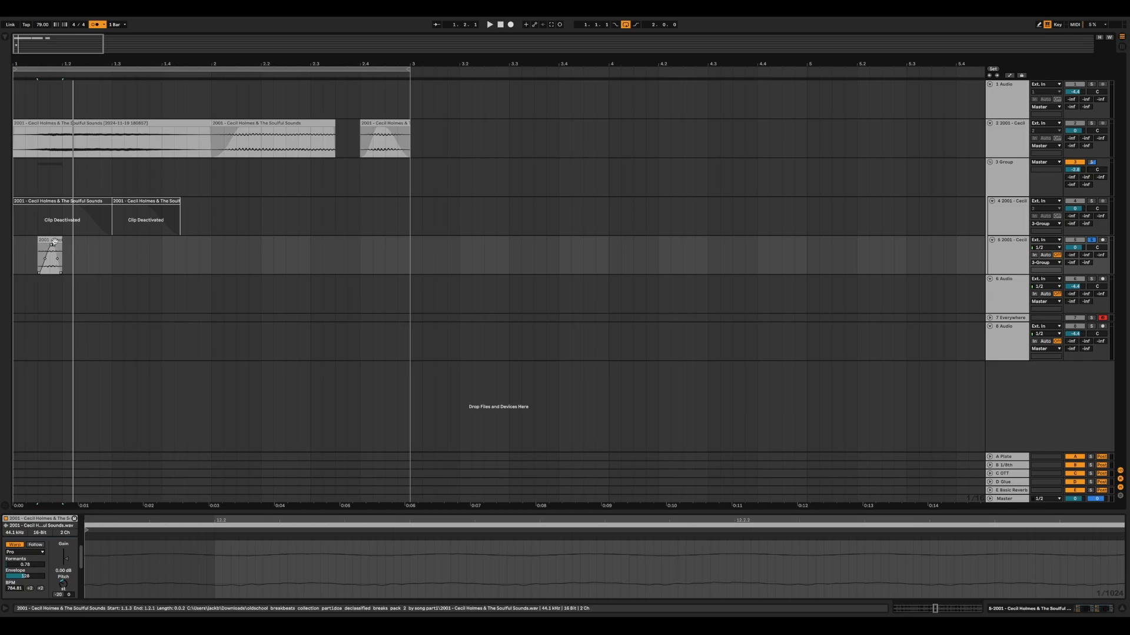
pyautogui.click(52, 248)
pyautogui.press('space')
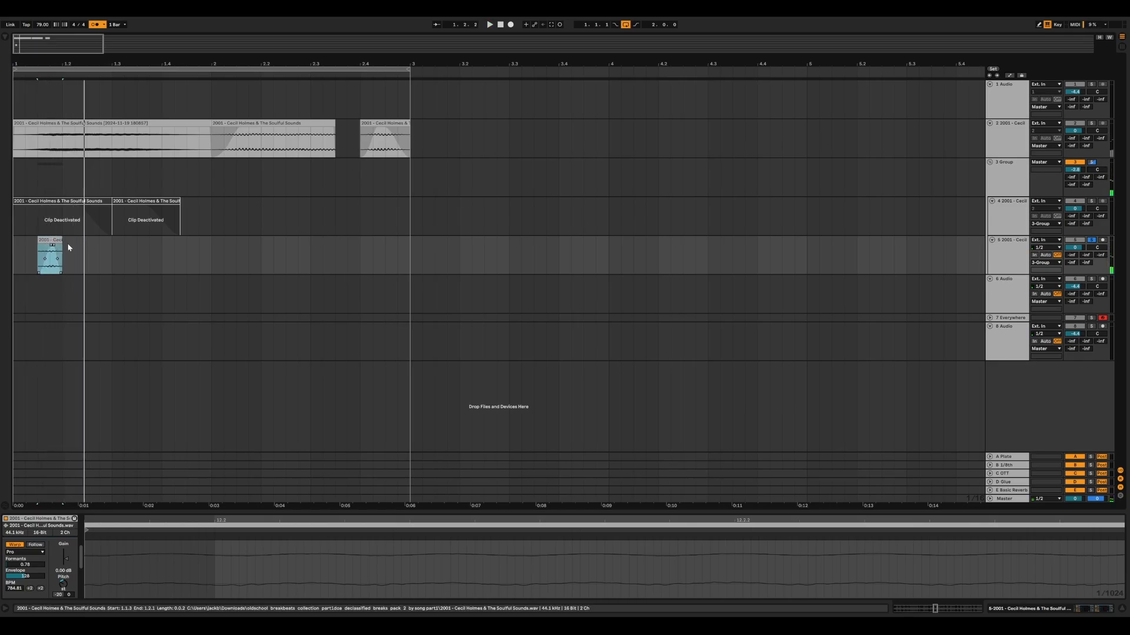
# Examine the effect chains on tracks 4 and 5.
pyautogui.click(1003, 186)
pyautogui.click(1008, 218)
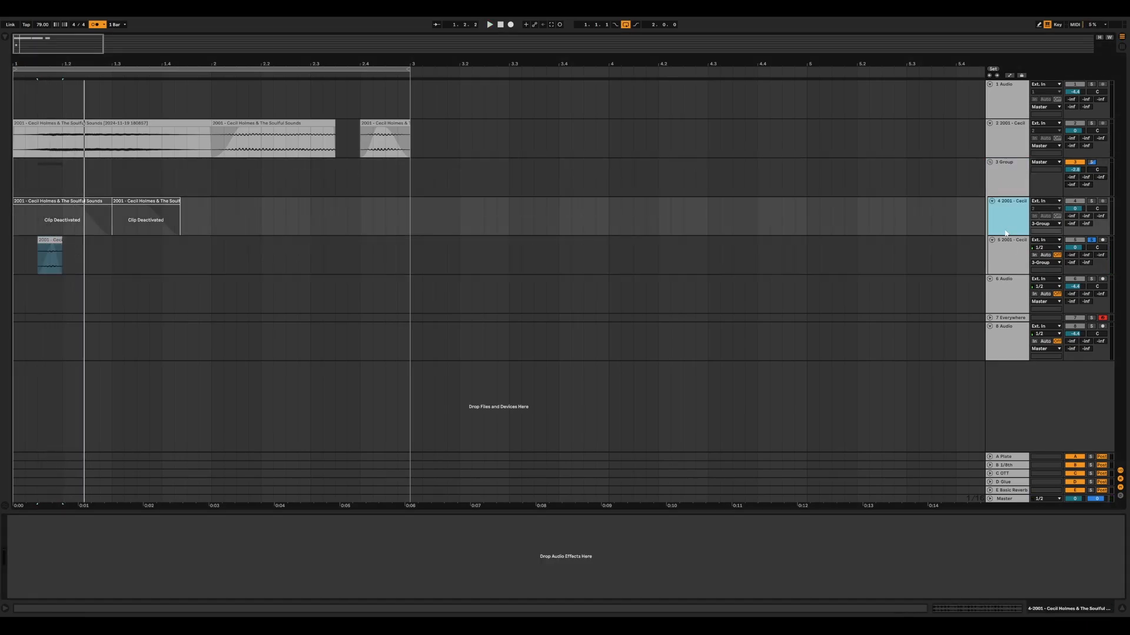
pyautogui.click(1008, 246)
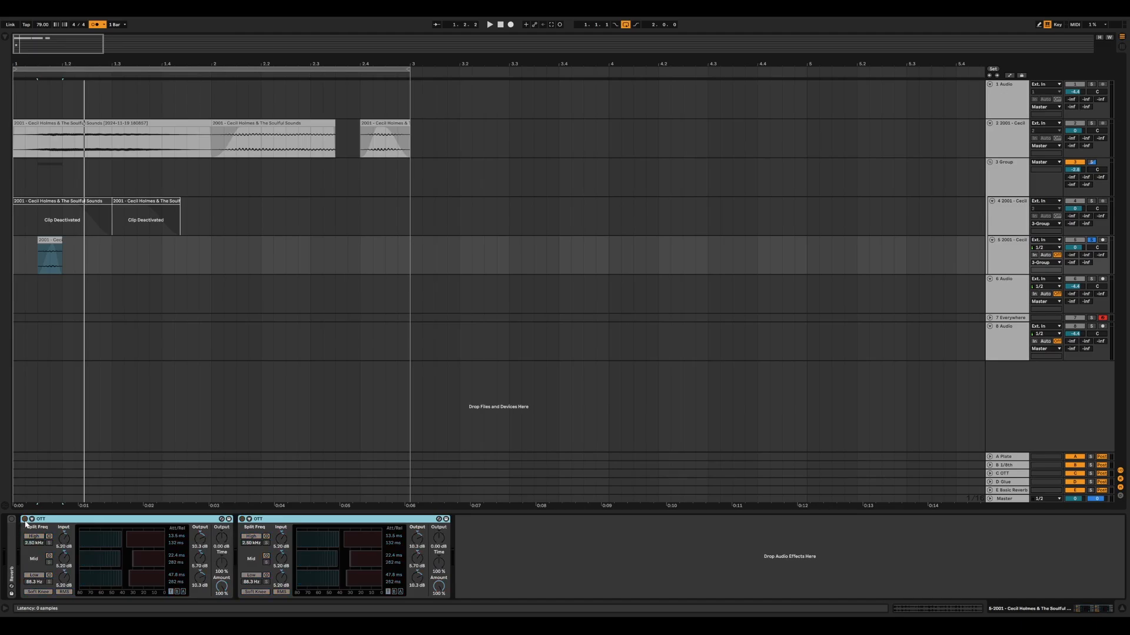
# Delete all clips on tracks 2 to 5 between 1.1.1 and 3.1.1.
pyautogui.moveTo(406, 259); pyautogui.dragTo(41, 138)
pyautogui.press('Delete')
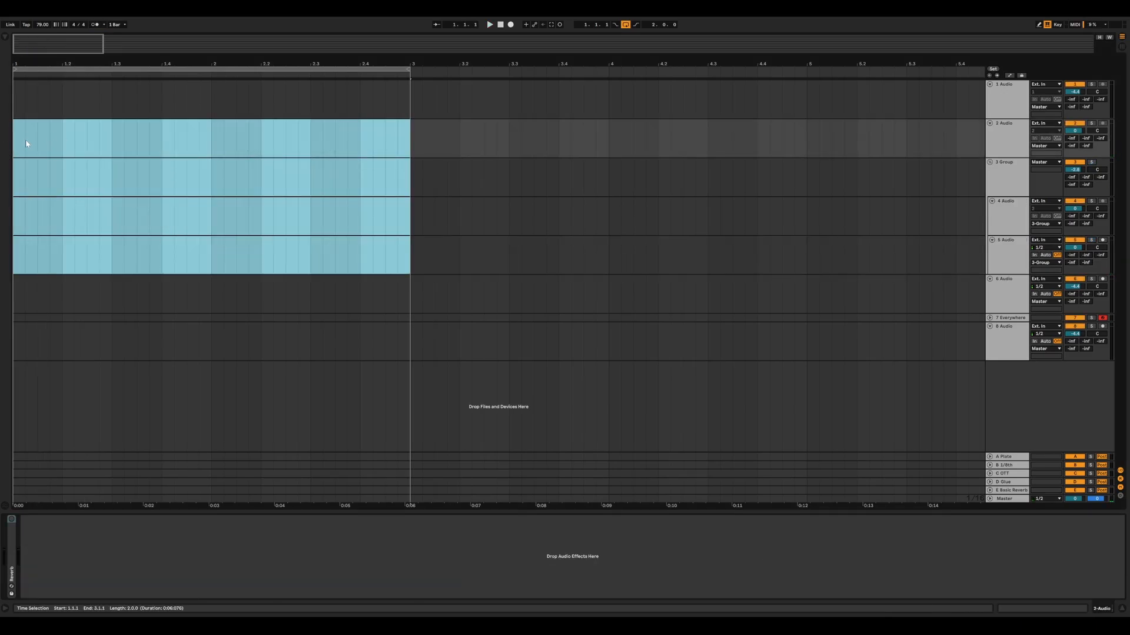
pyautogui.click(15, 146)
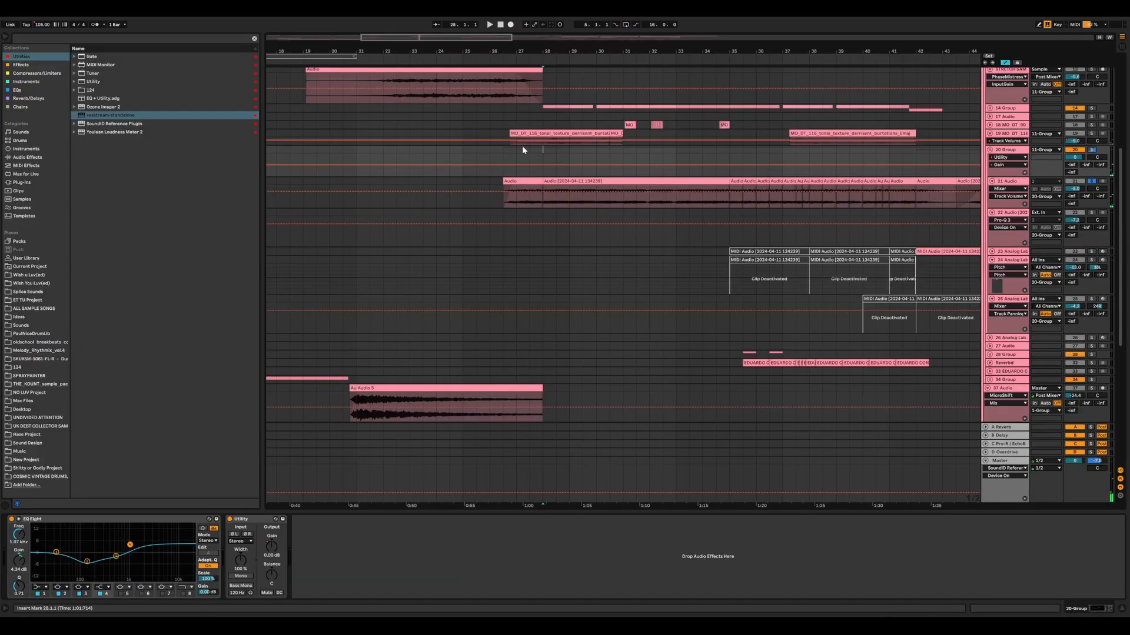
# Look over the finished song project's full arrangement, from the textures and resampled audio back to its opening bars.
pyautogui.click(506, 142)
pyautogui.moveTo(507, 52); pyautogui.dragTo(490, 66)
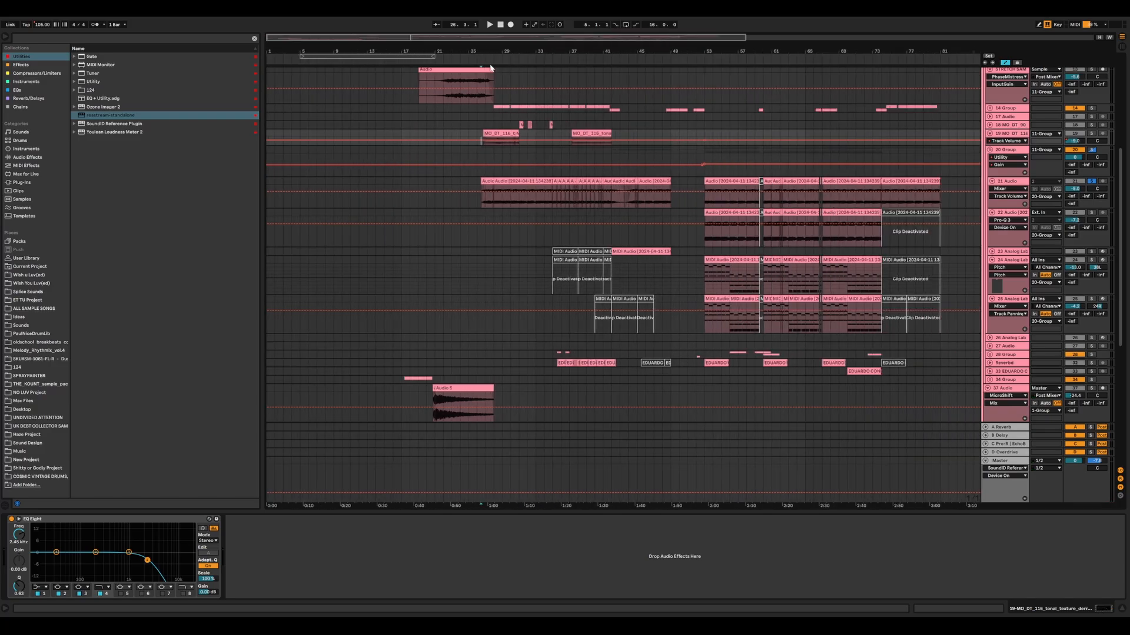
pyautogui.scroll(5, 497, 210)
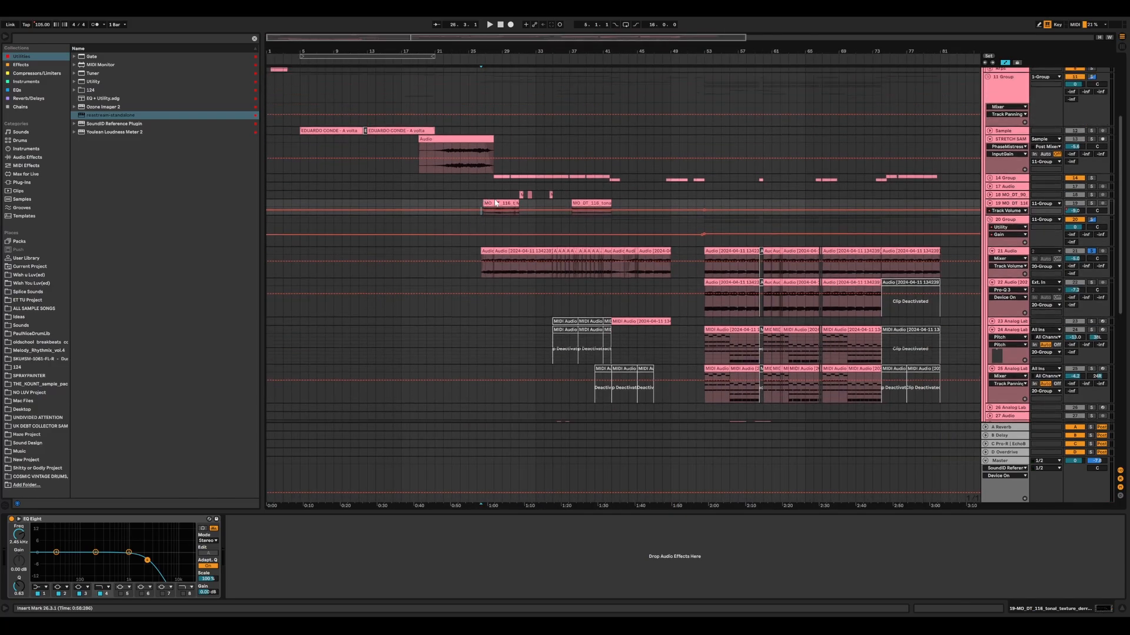
pyautogui.scroll(3, 506, 206)
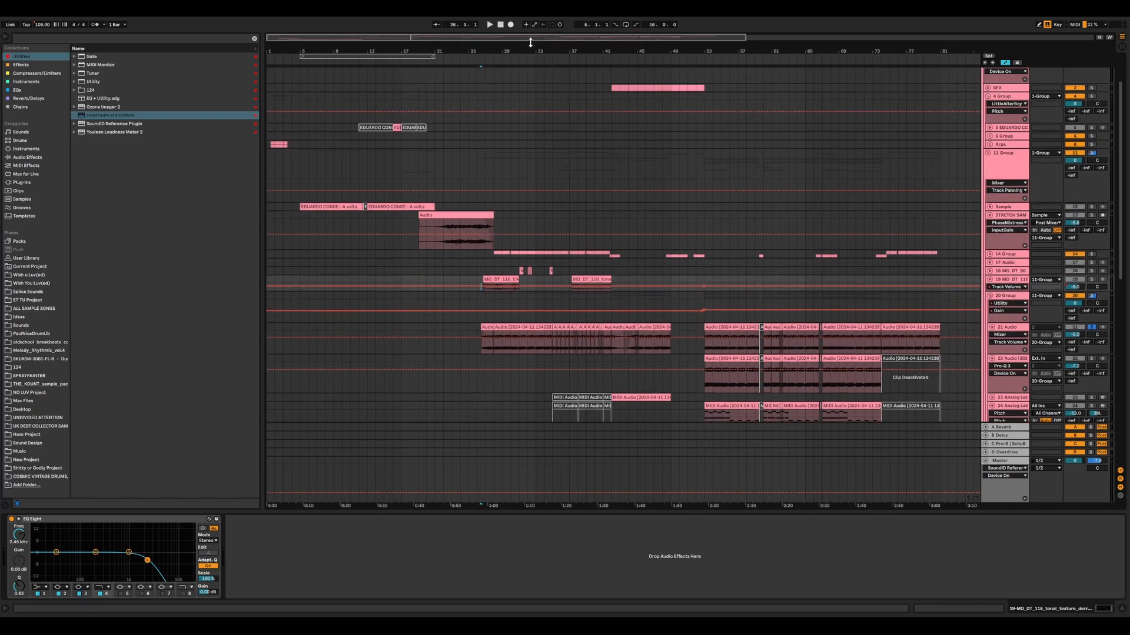
pyautogui.moveTo(530, 43); pyautogui.dragTo(400, 69)
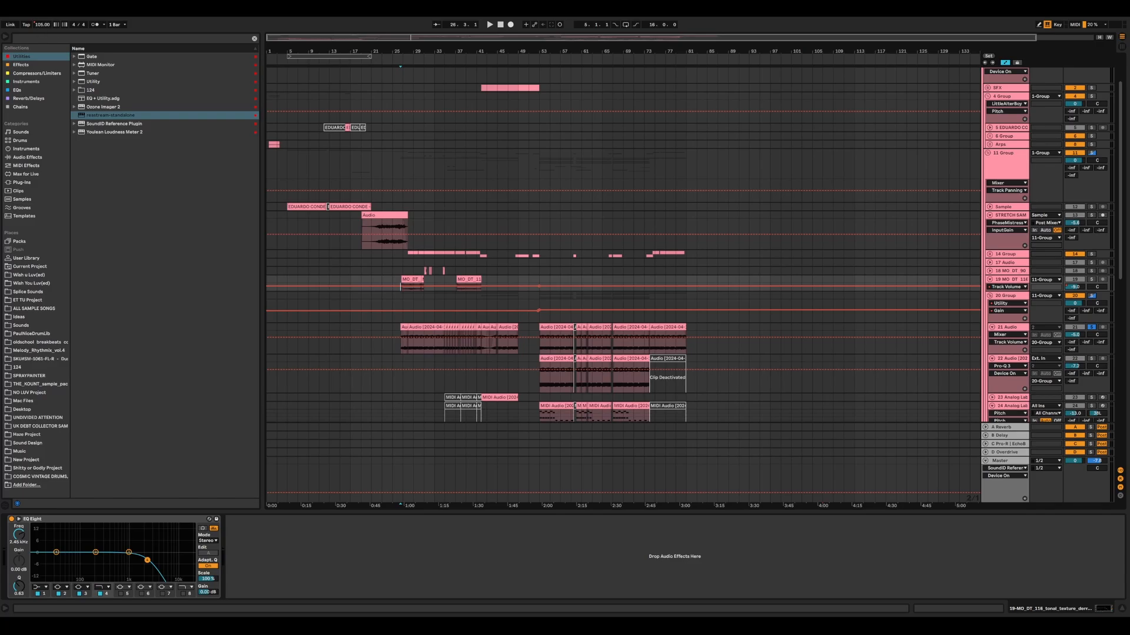
pyautogui.moveTo(269, 52); pyautogui.dragTo(275, 80)
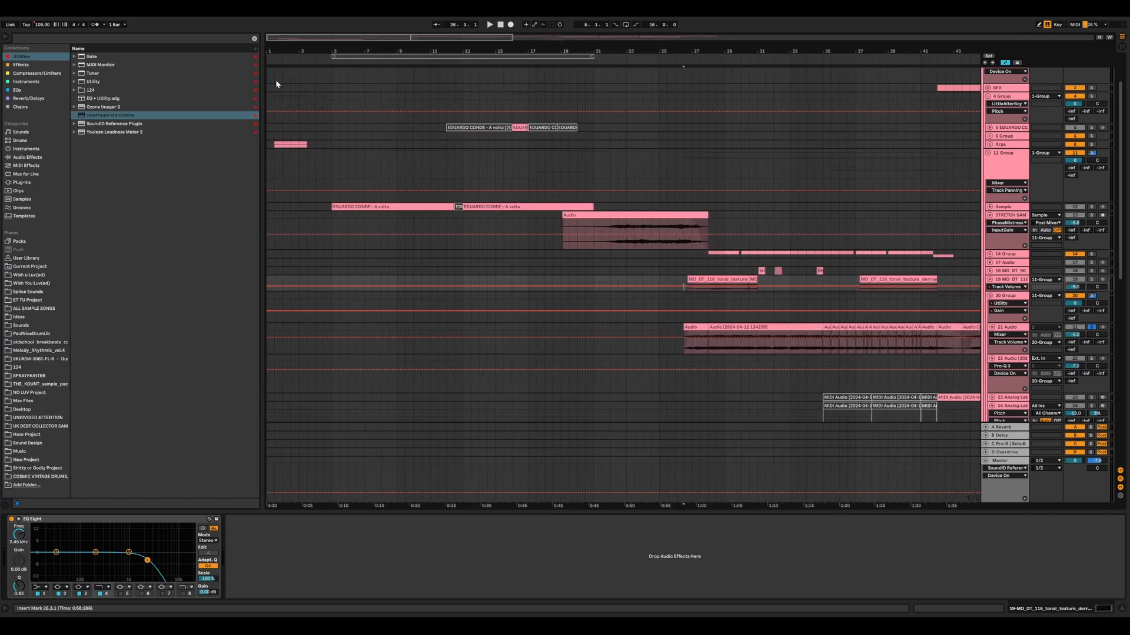
# Set playback to start at 1.1.1, fold 11 Group and the 37 Audio track, and solo the Riser track.
pyautogui.click(269, 147)
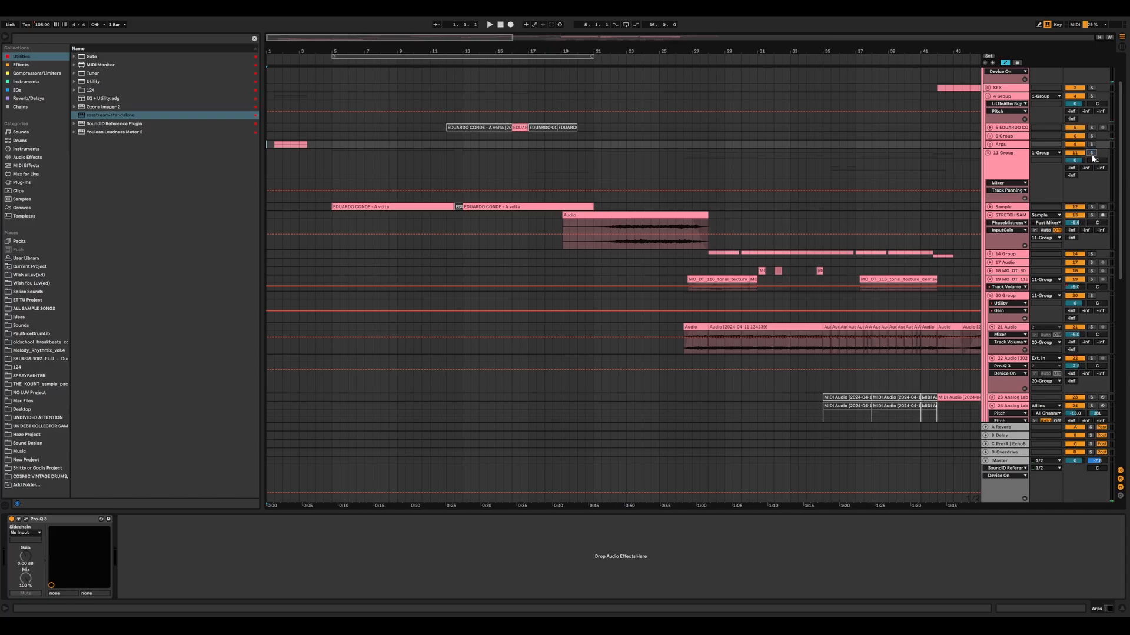
pyautogui.click(994, 167)
pyautogui.click(990, 154)
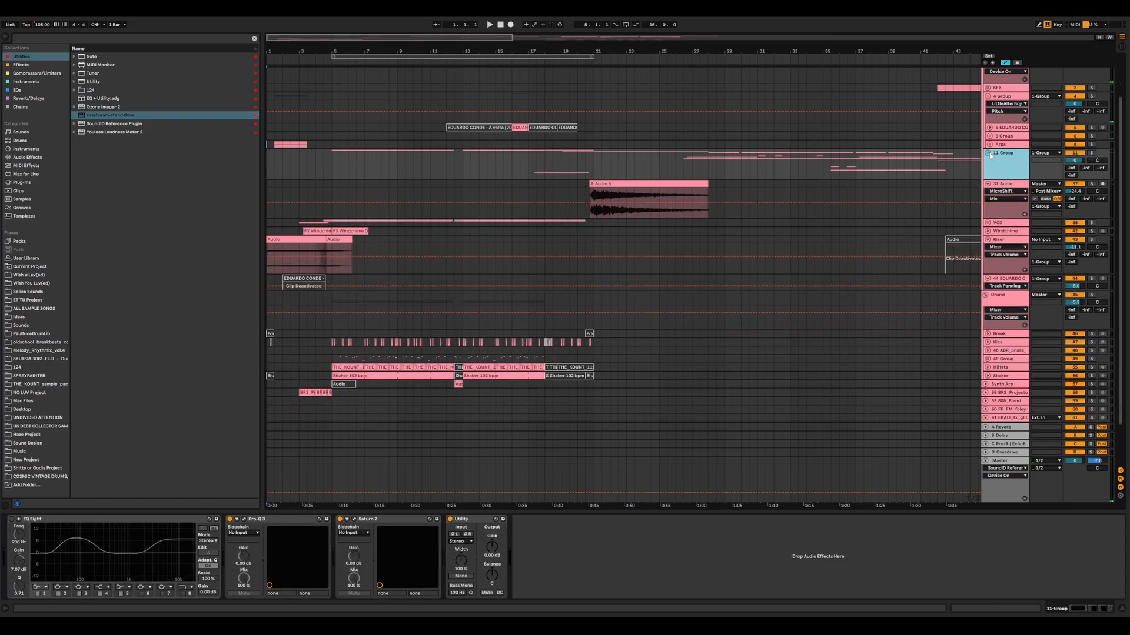
pyautogui.click(988, 184)
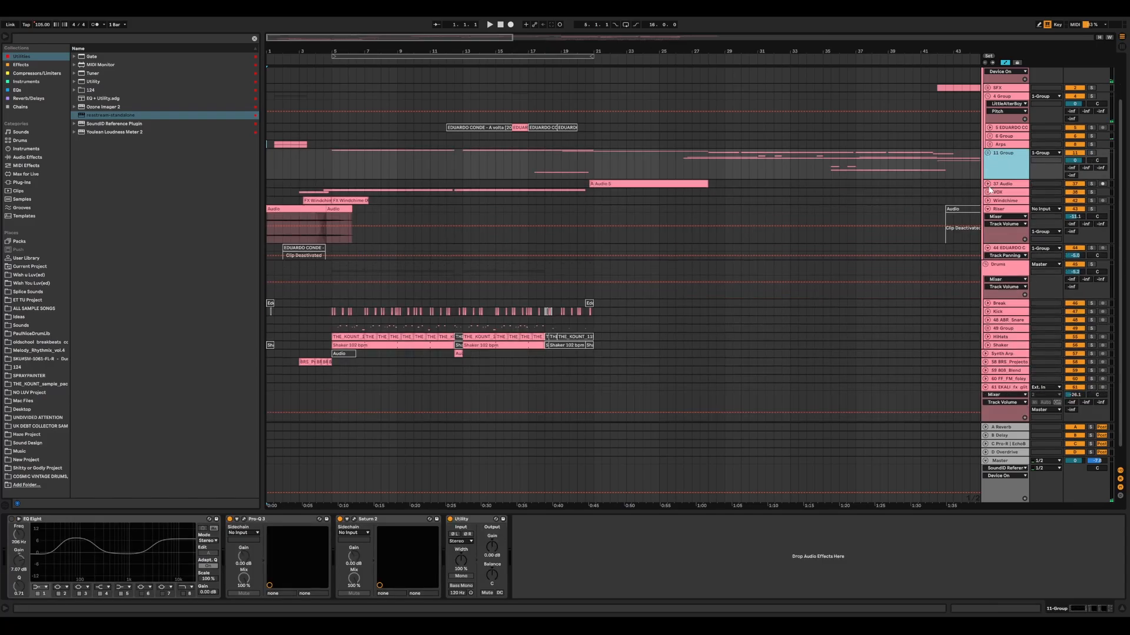
pyautogui.click(1088, 210)
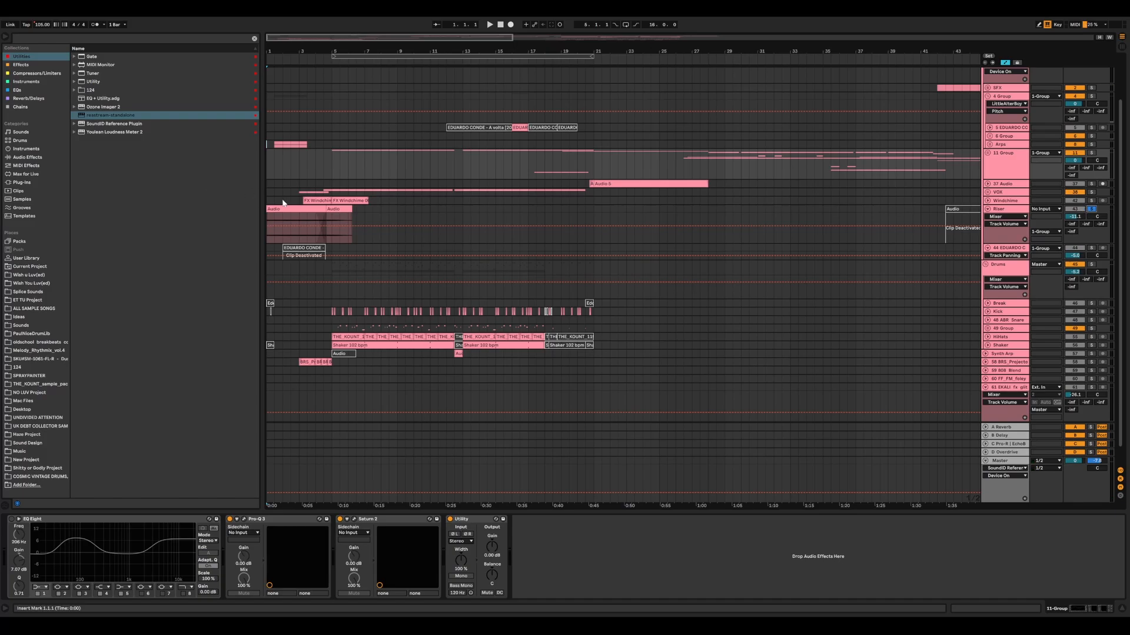
# Play back the soloed Riser track's opening audio clip from 1.1.1 into bar 5.
pyautogui.click(301, 217)
pyautogui.doubleClick(296, 210)
pyautogui.press('space')
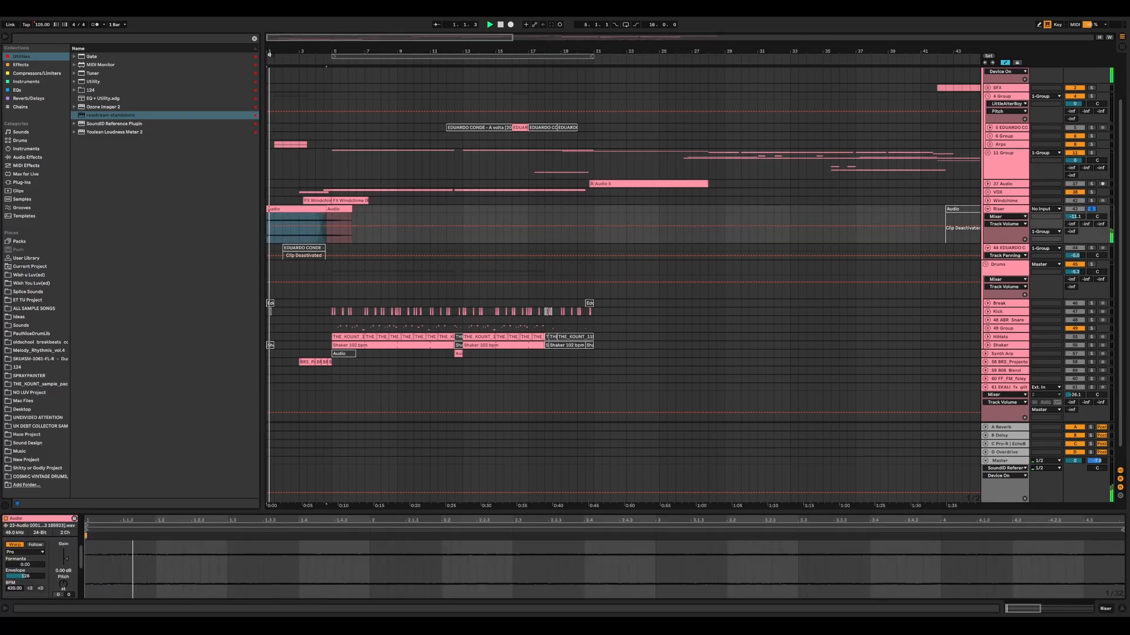
pyautogui.moveTo(270, 52); pyautogui.dragTo(300, 89)
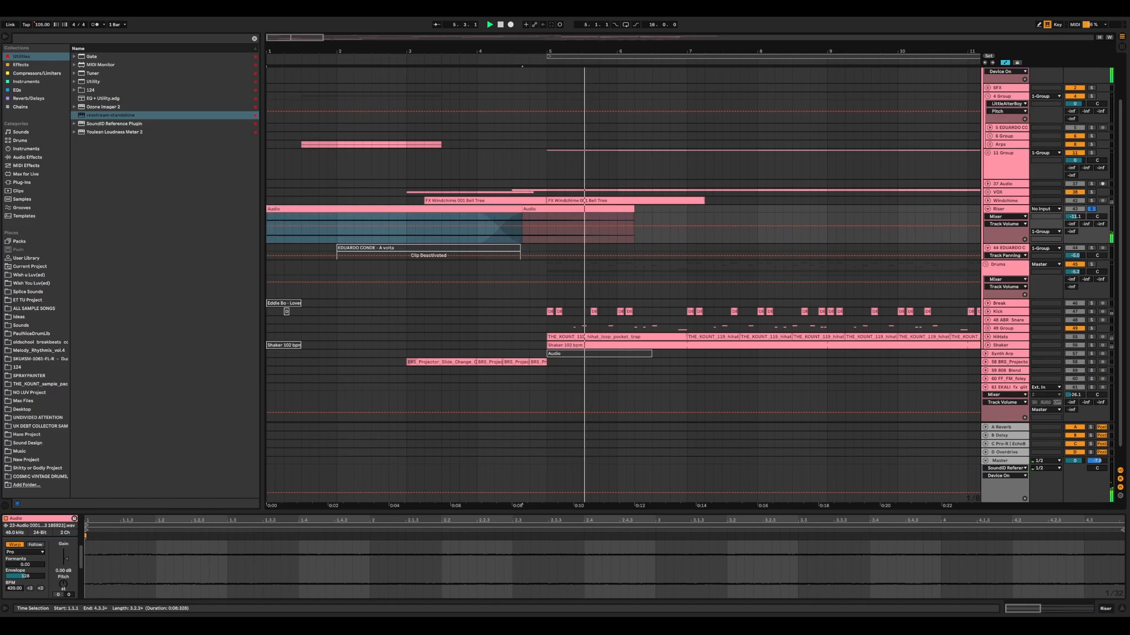
pyautogui.scroll(-10, 651, 106)
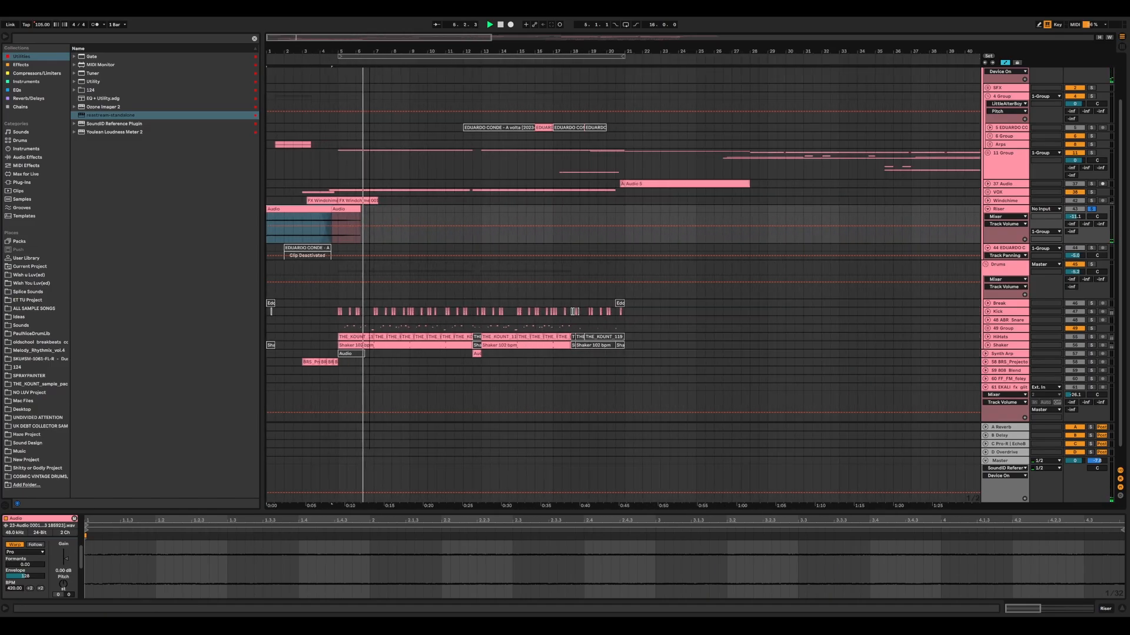
pyautogui.scroll(-1, 403, 147)
pyautogui.press('space')
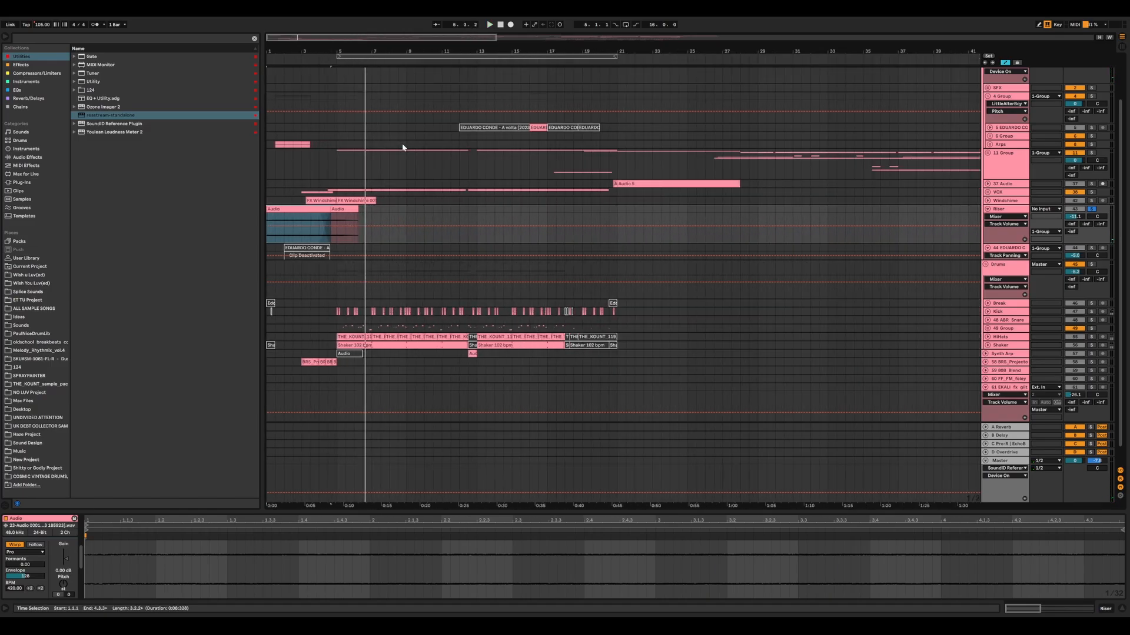
# Unsolo and fold the Riser track, and unfold 11 Group to show its tracks around bar 41.
pyautogui.click(1092, 210)
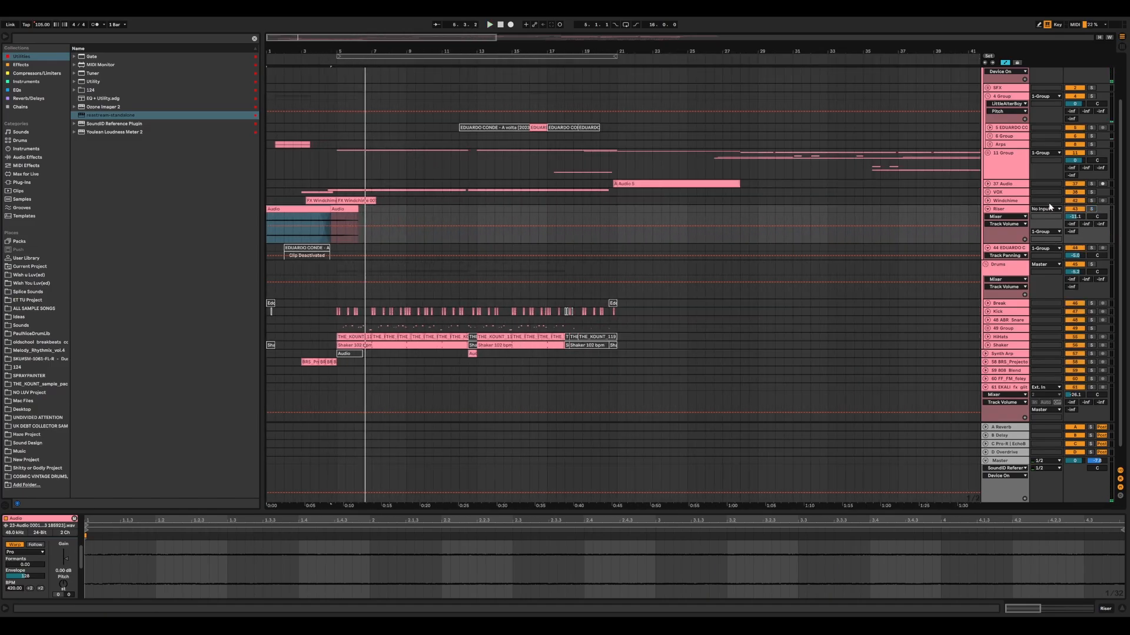
pyautogui.click(987, 209)
pyautogui.hscroll(10, 686, 176)
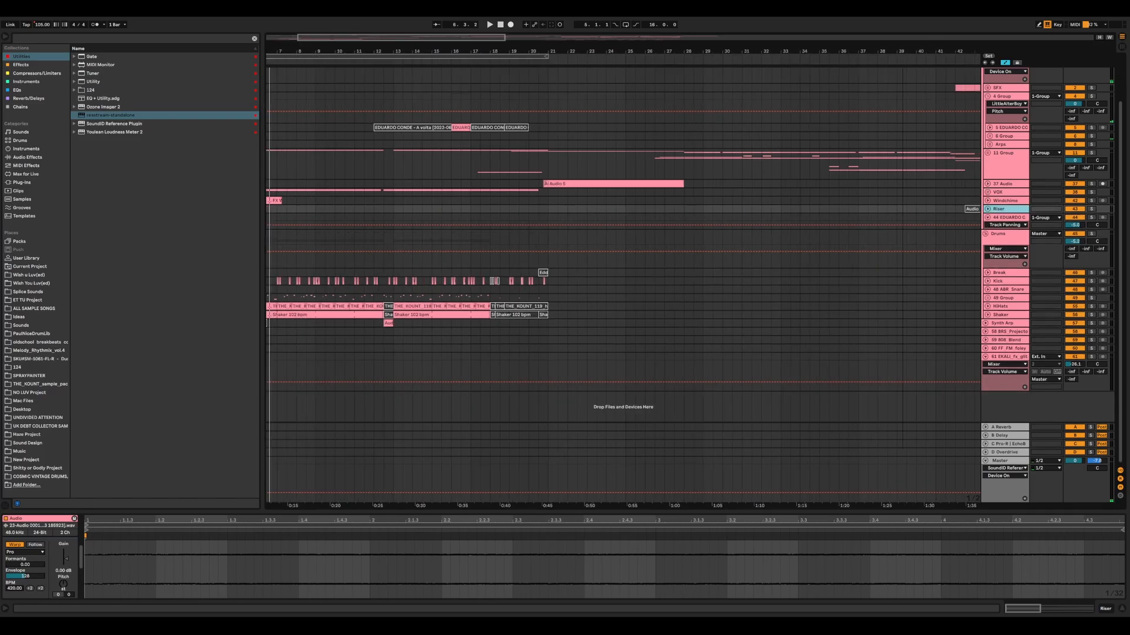
pyautogui.click(687, 172)
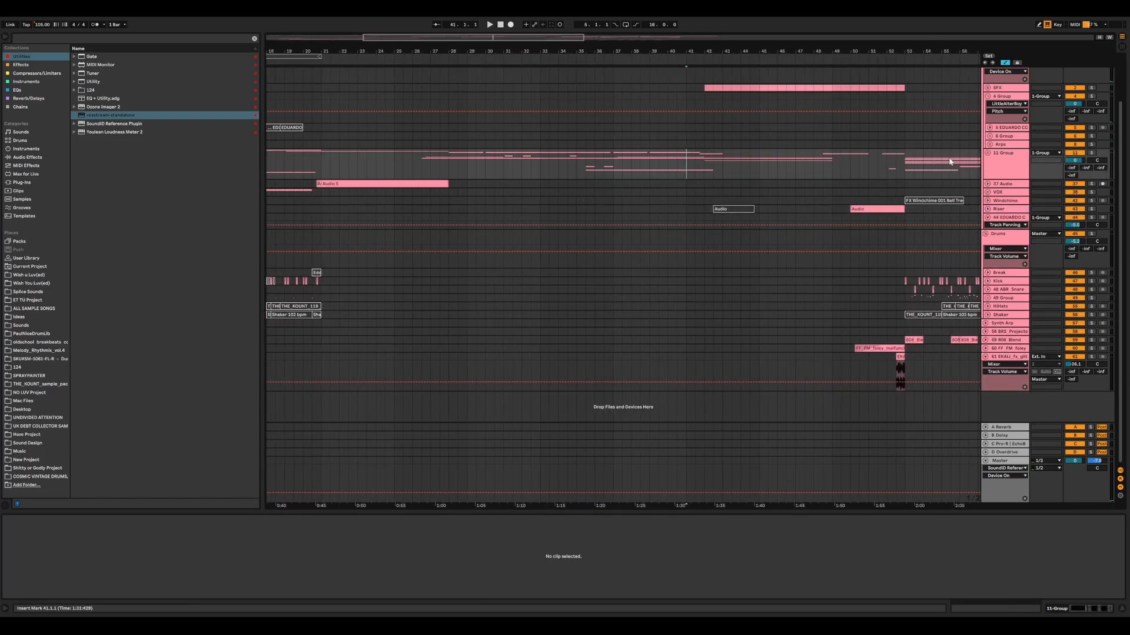
pyautogui.click(988, 154)
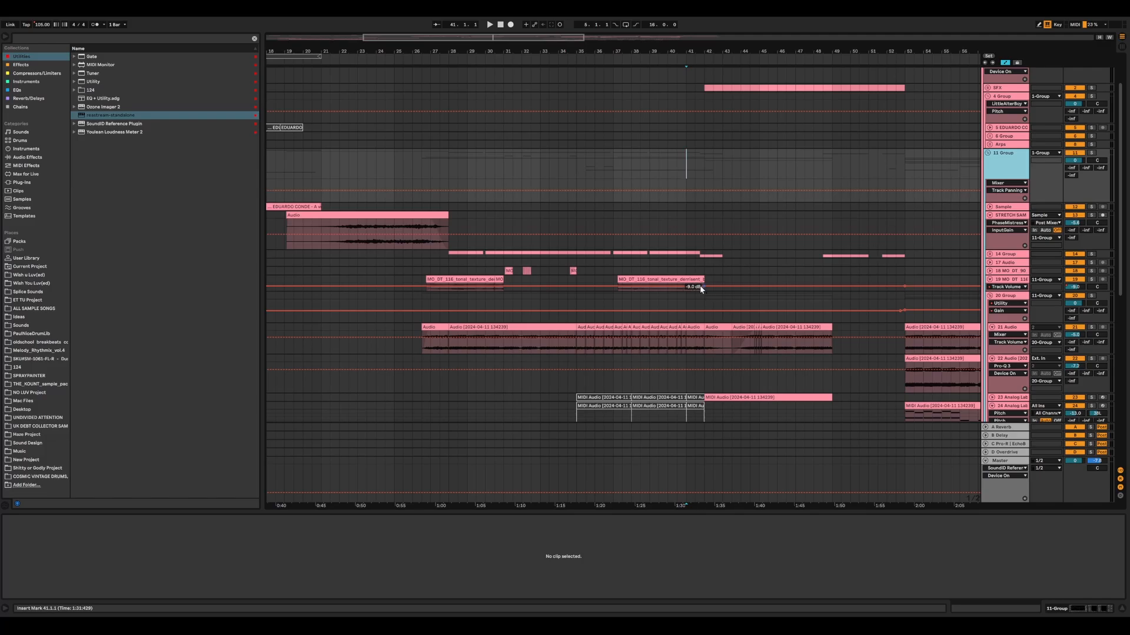
# Unfold the 19 MO_DT texture track and play the song's section from 28.1.1 with all tracks audible.
pyautogui.click(613, 271)
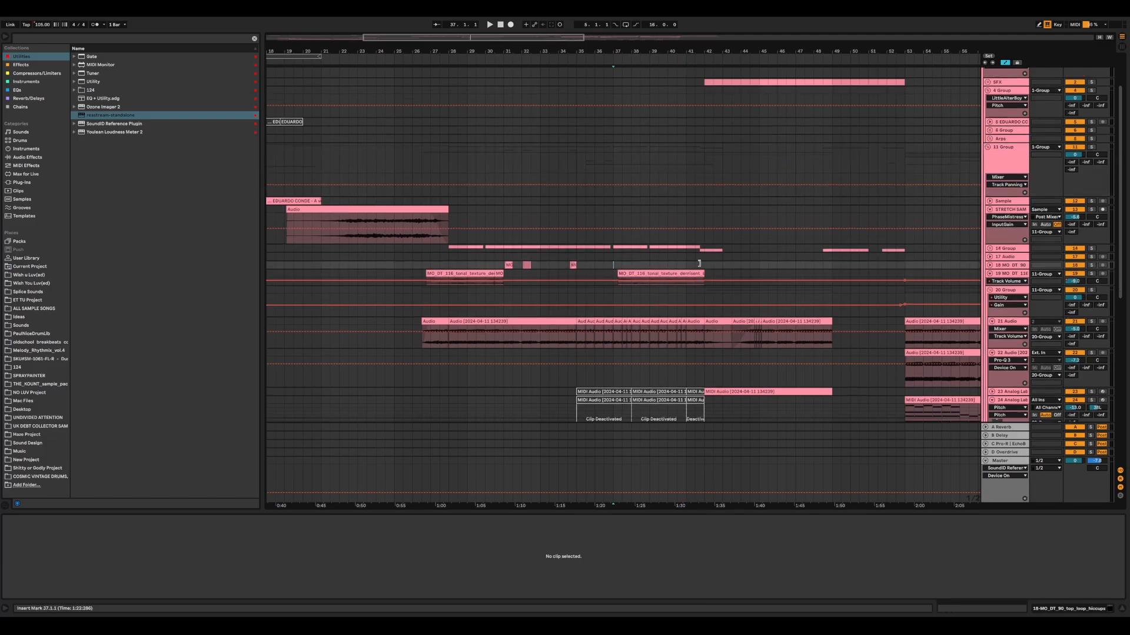
pyautogui.scroll(-1, 746, 263)
pyautogui.scroll(4, 746, 263)
pyautogui.click(446, 229)
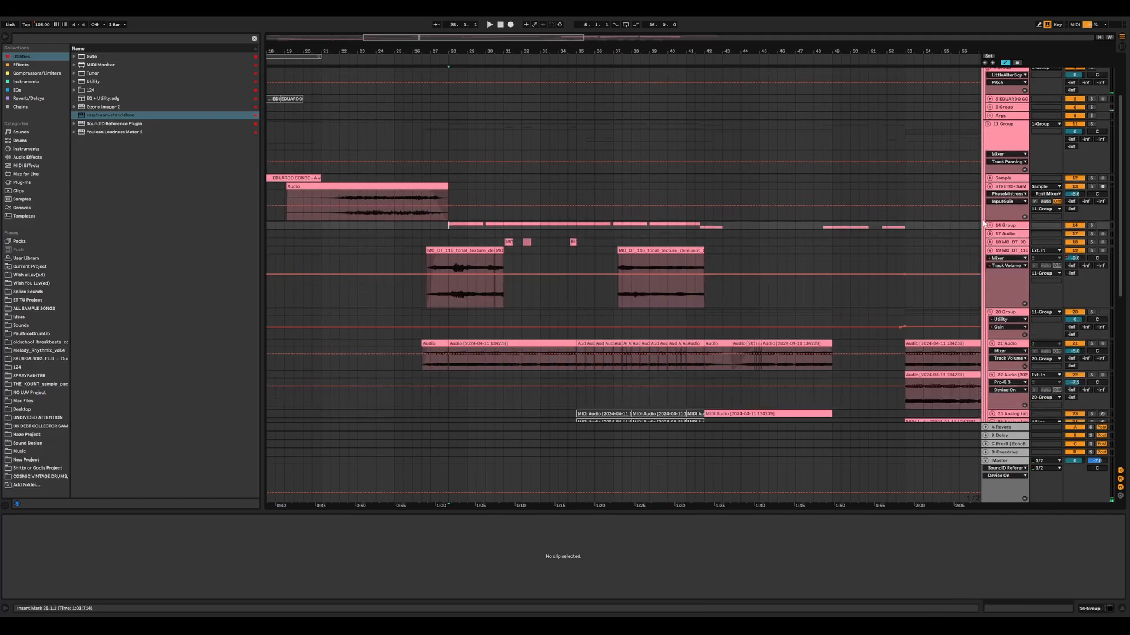
pyautogui.click(990, 134)
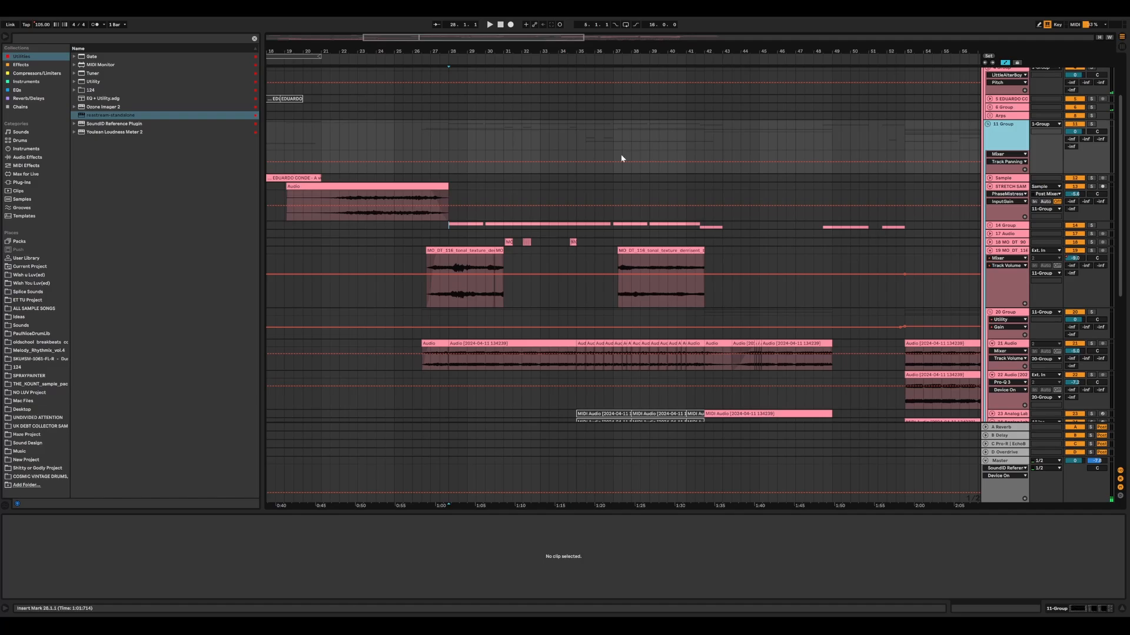
pyautogui.press('space')
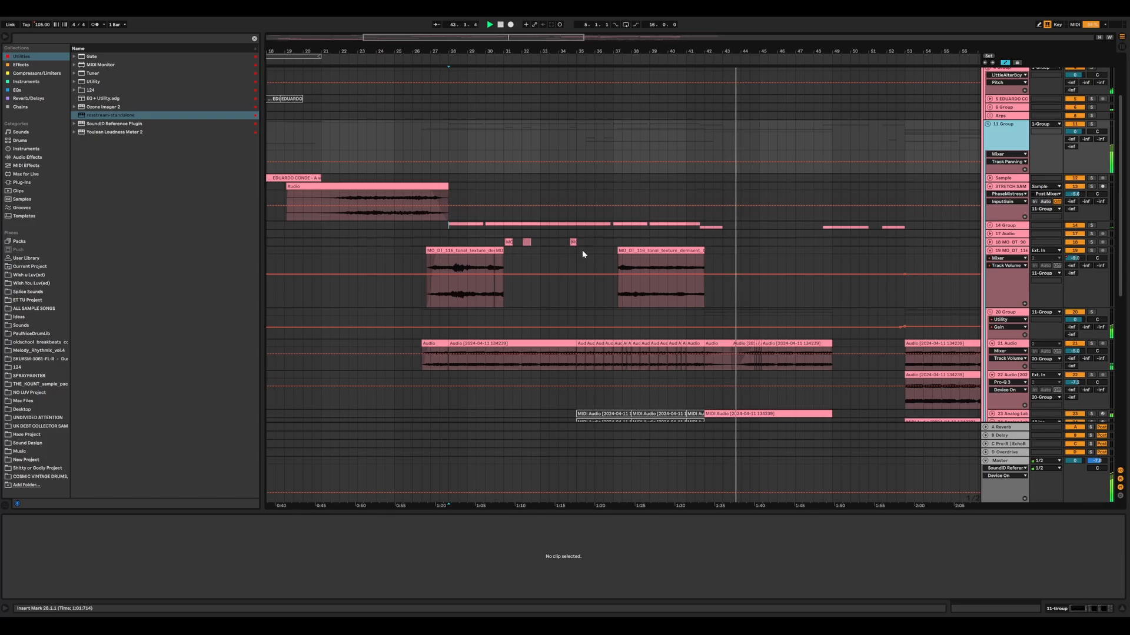
pyautogui.click(433, 233)
pyautogui.press('space')
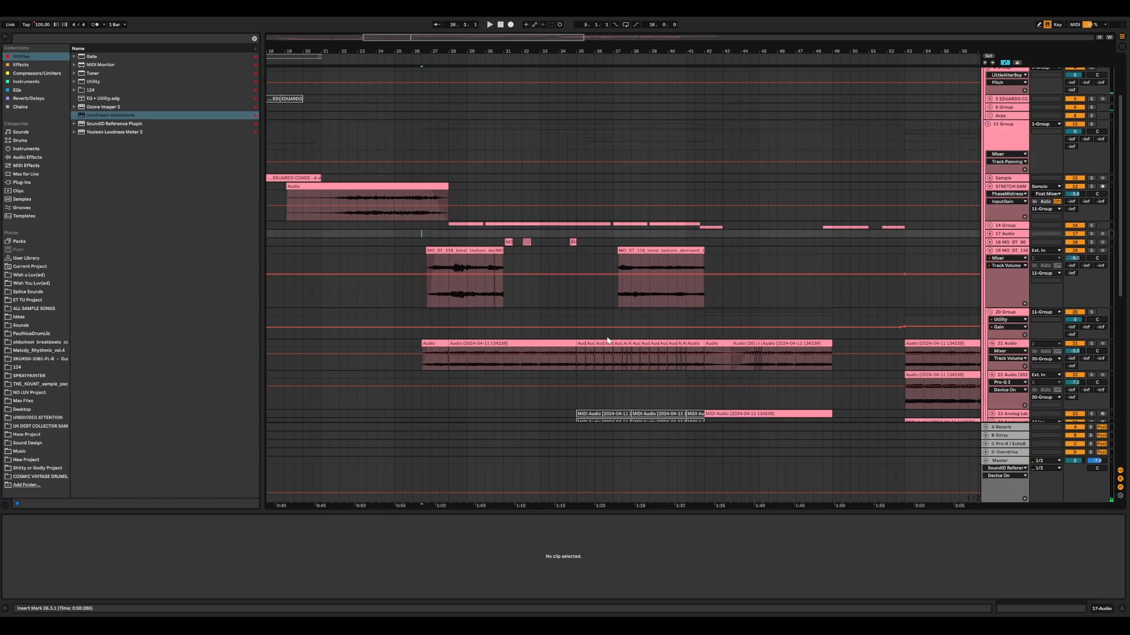
# Solo the 21 Audio track and play its long clip from 28.1.1 and its chopped slices from 35.1.1.
pyautogui.click(483, 343)
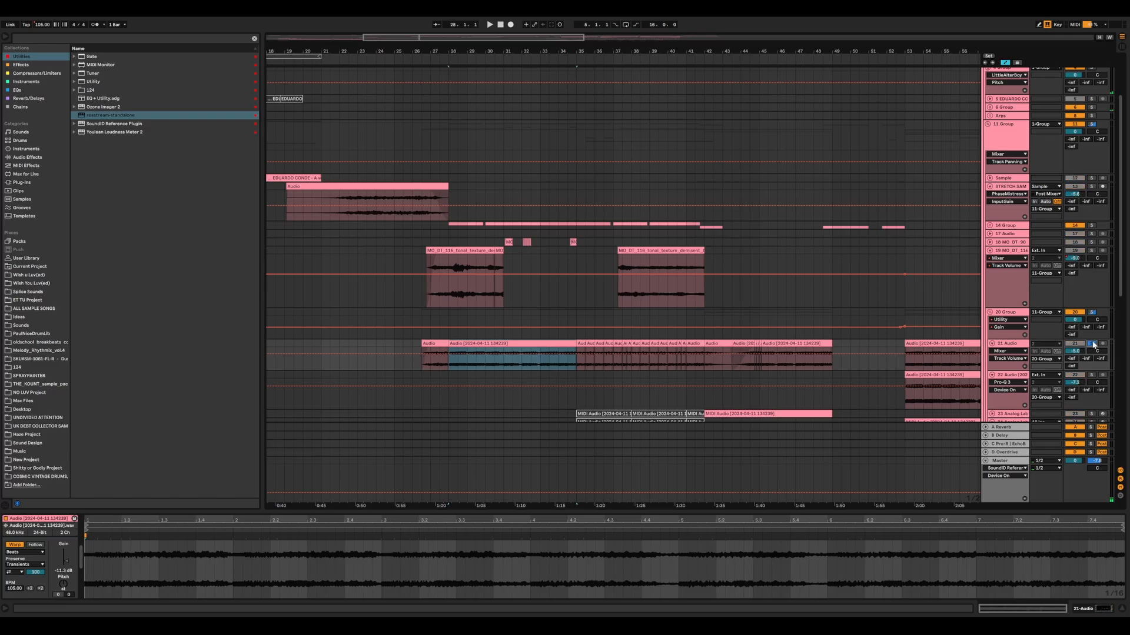
pyautogui.press('space')
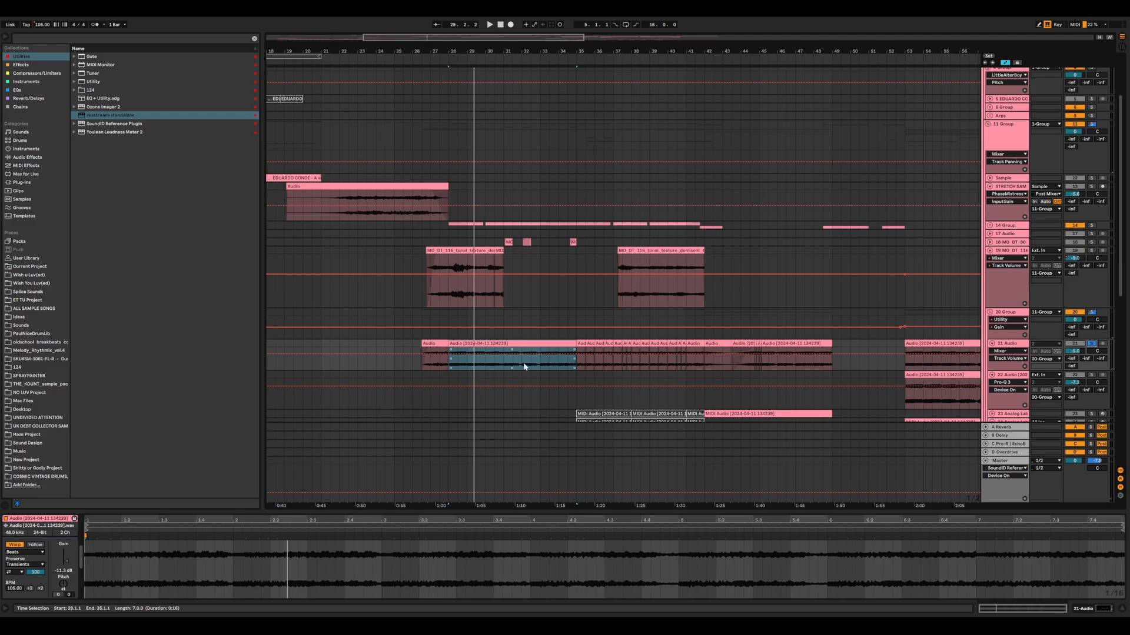
pyautogui.click(578, 366)
pyautogui.moveTo(631, 52); pyautogui.dragTo(632, 85)
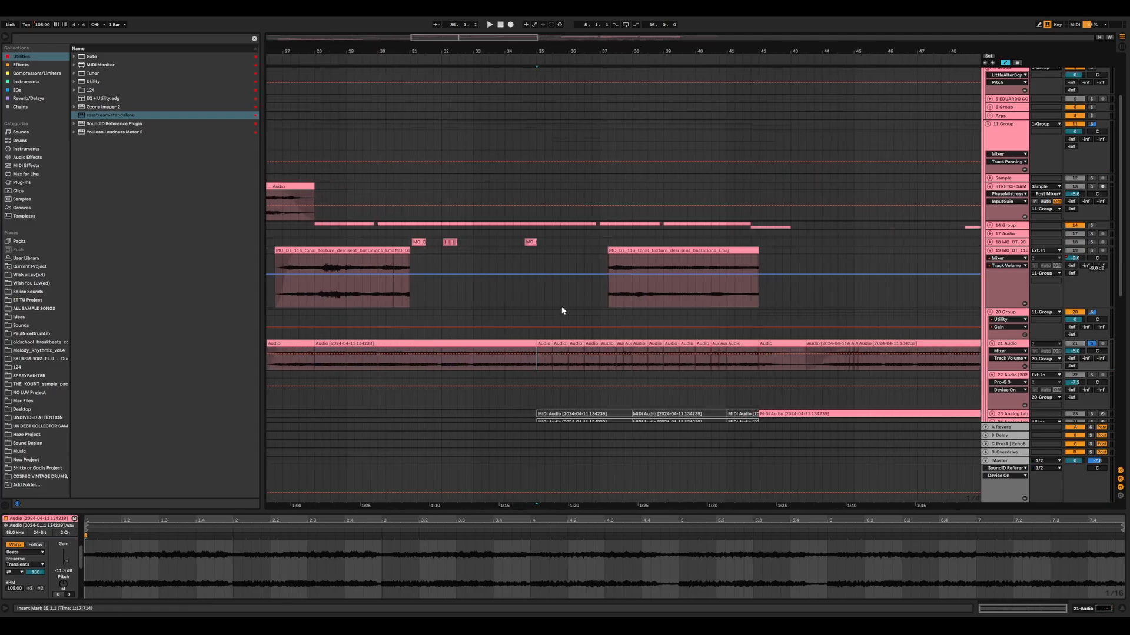
pyautogui.click(549, 342)
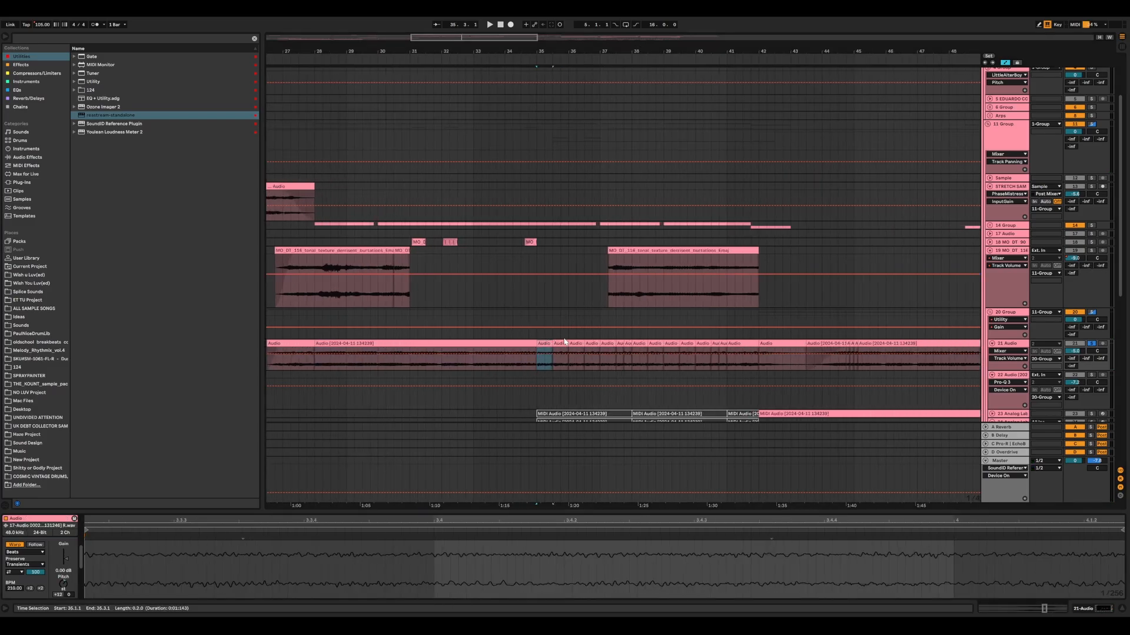
pyautogui.click(552, 337)
pyautogui.click(552, 343)
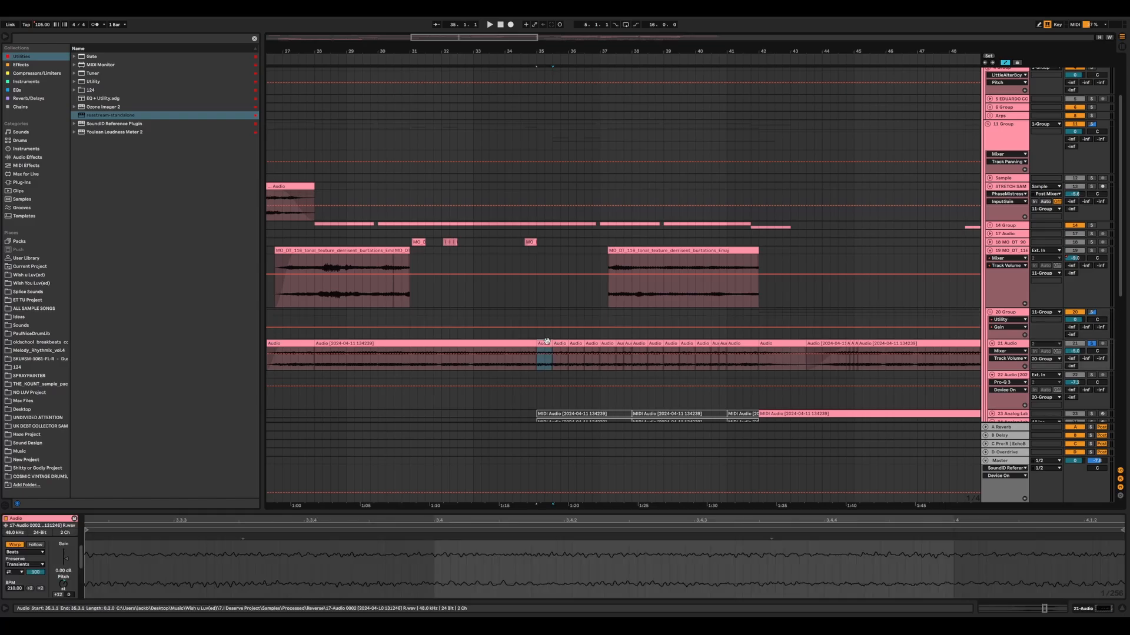
pyautogui.press('space')
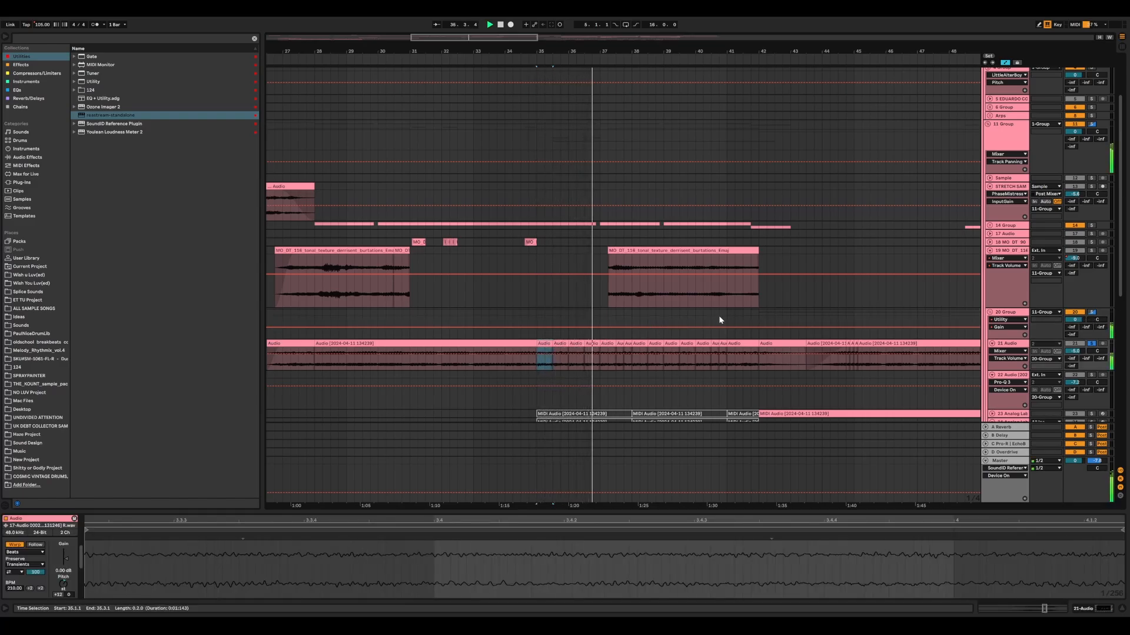
# Solo the 19 MO_DT track and play its tonal texture clips near bars 37 and 26.
pyautogui.click(1093, 251)
pyautogui.click(702, 259)
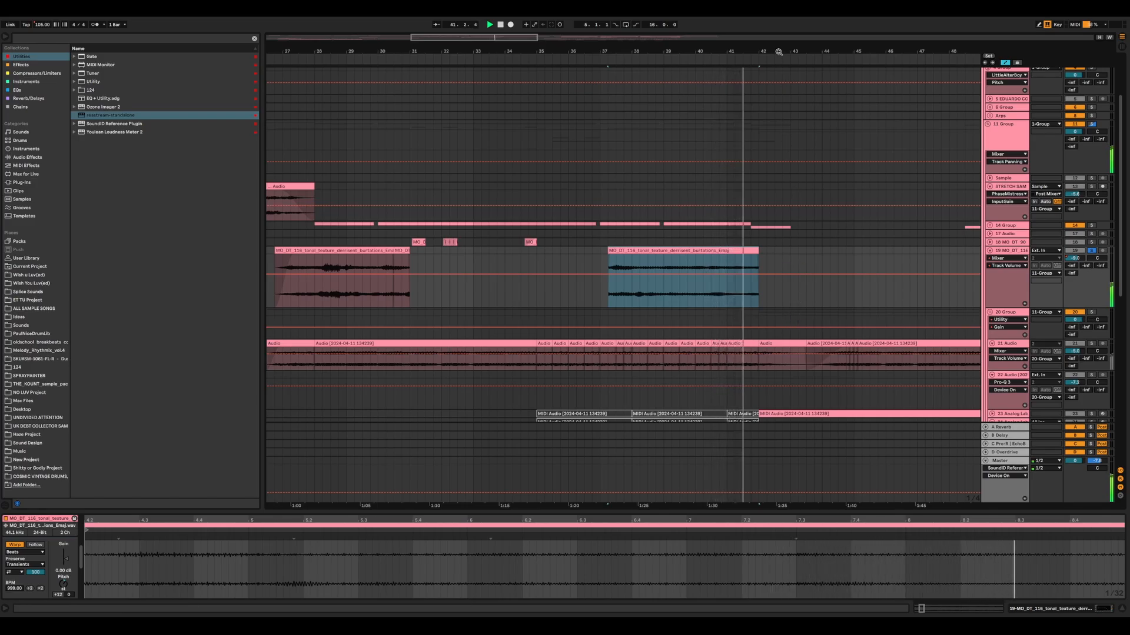
pyautogui.moveTo(777, 51); pyautogui.dragTo(640, 22)
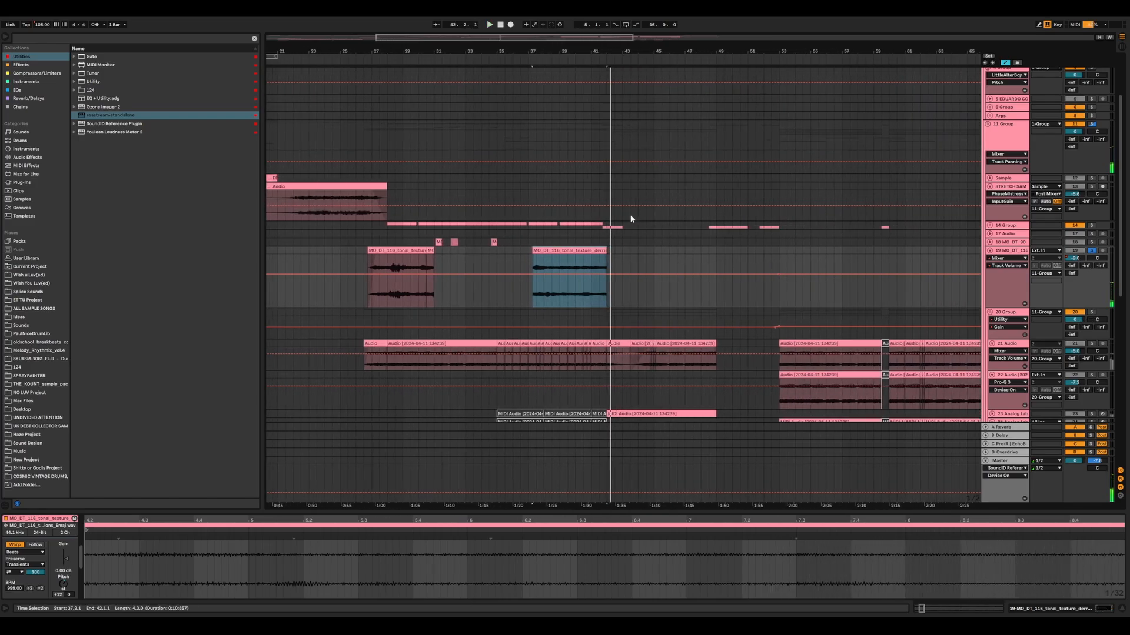
pyautogui.click(389, 250)
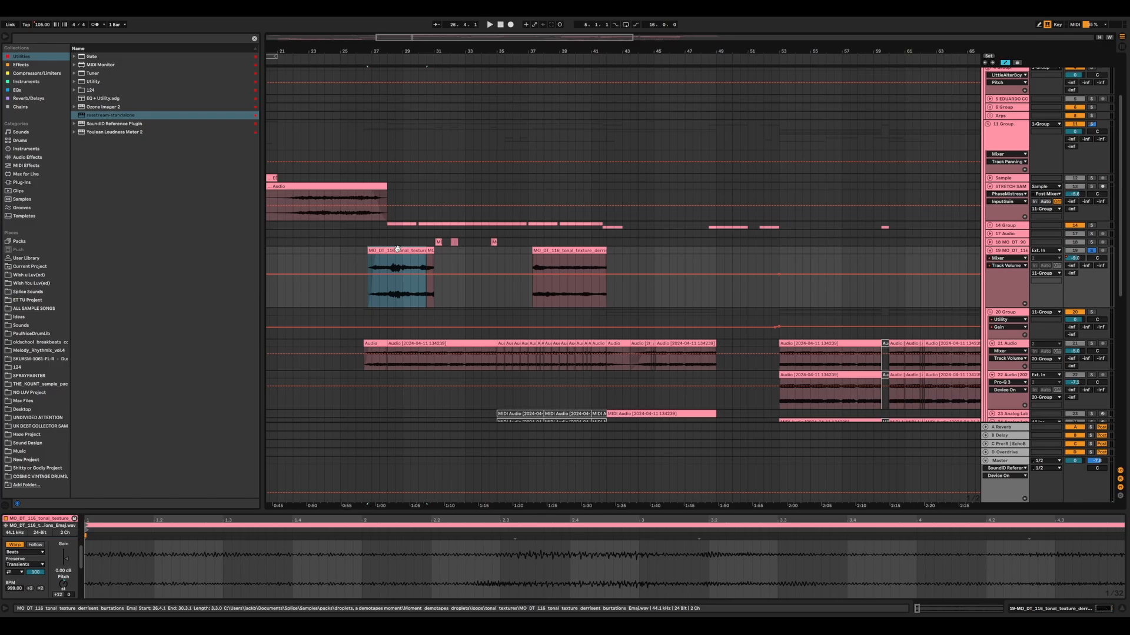
pyautogui.press('space')
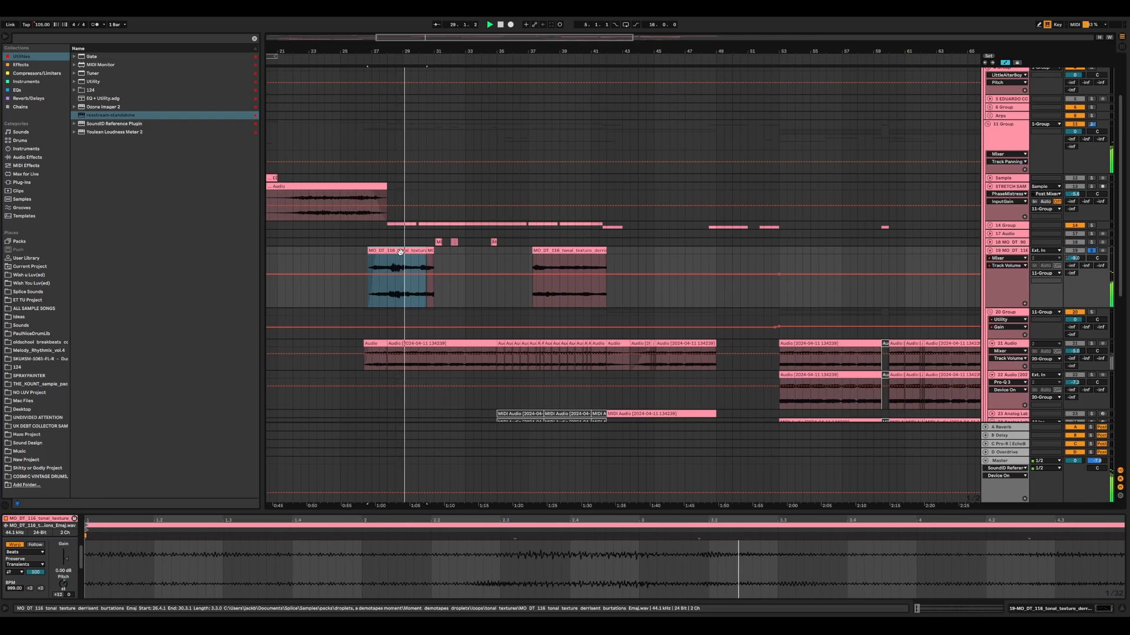
# Unfold 14 Group, solo the 16 Audio track, and play its clips from 48.3.1.
pyautogui.hscroll(5, 678, 248)
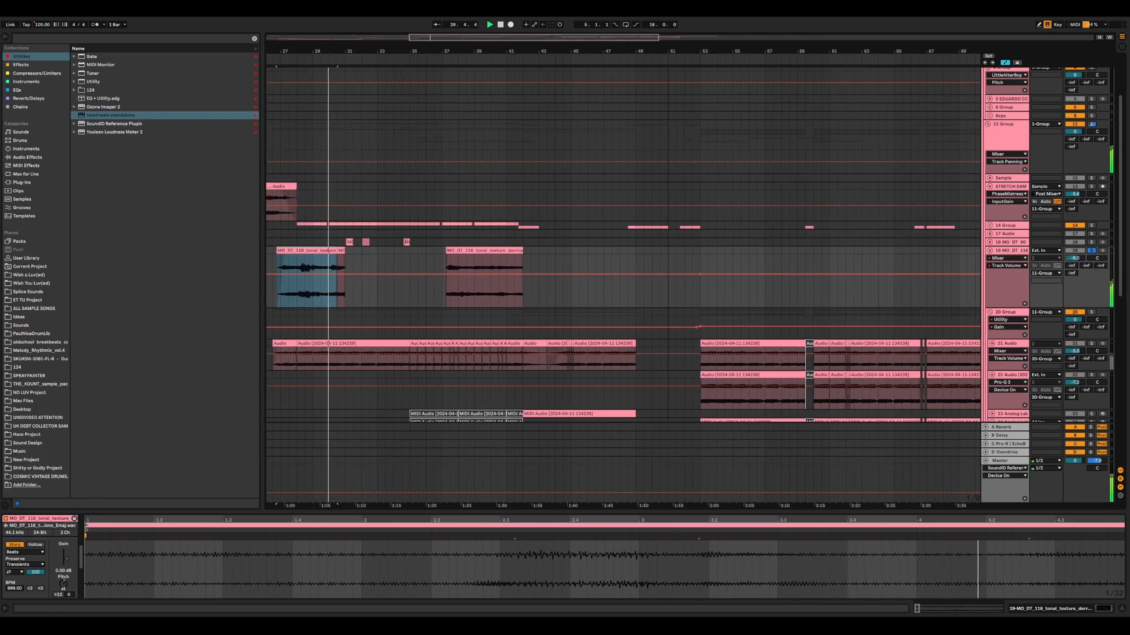
pyautogui.click(989, 226)
pyautogui.click(625, 296)
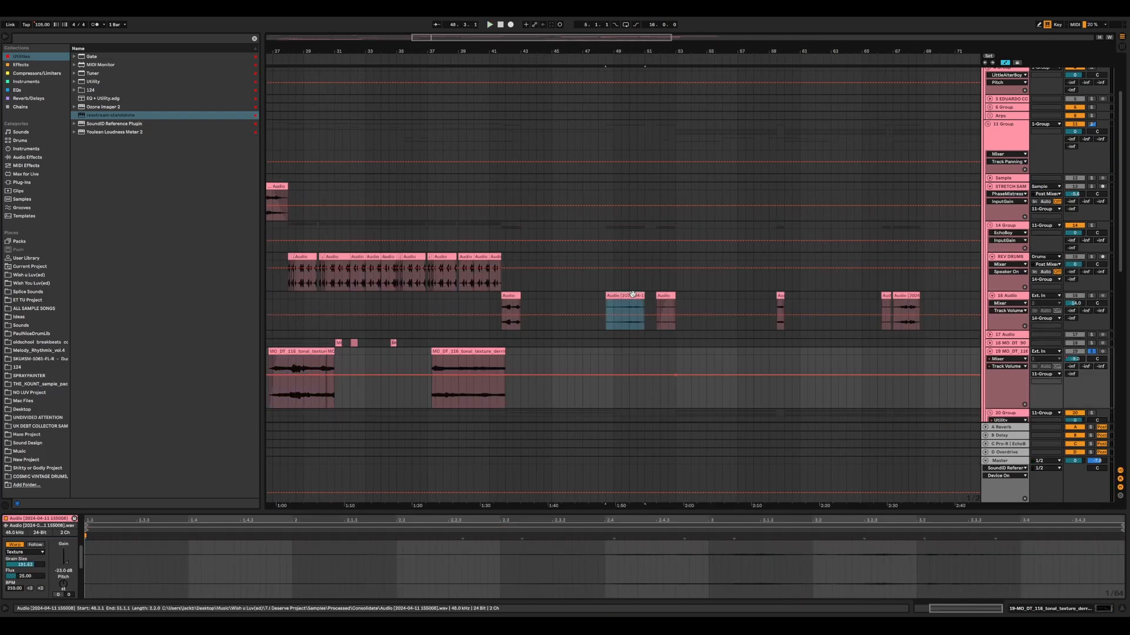
pyautogui.click(1091, 296)
pyautogui.press('space')
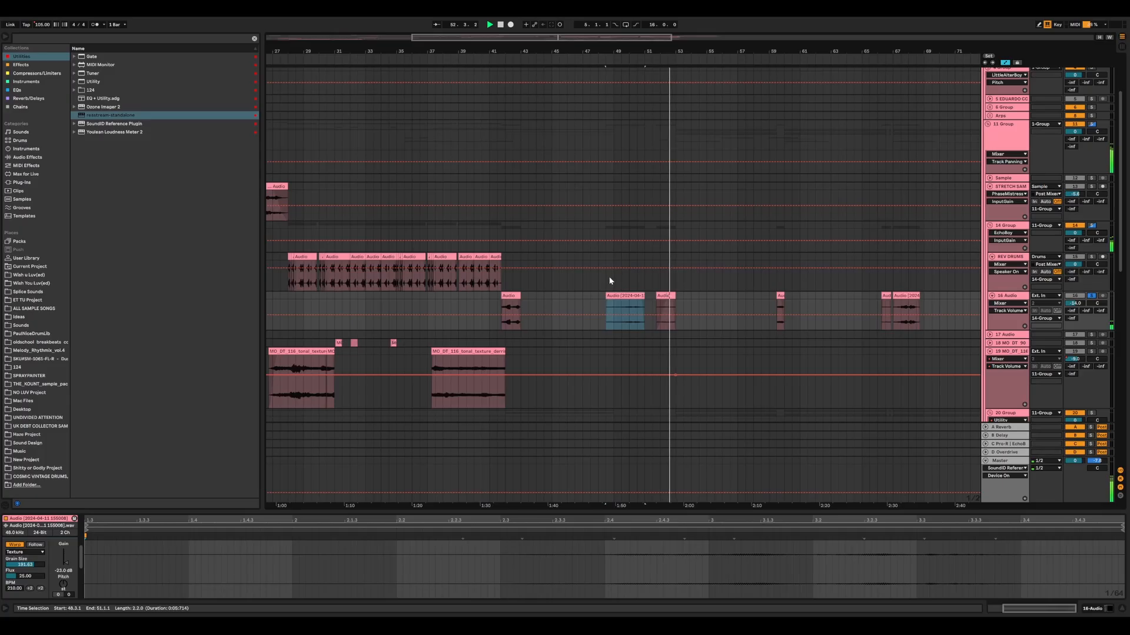
pyautogui.click(613, 275)
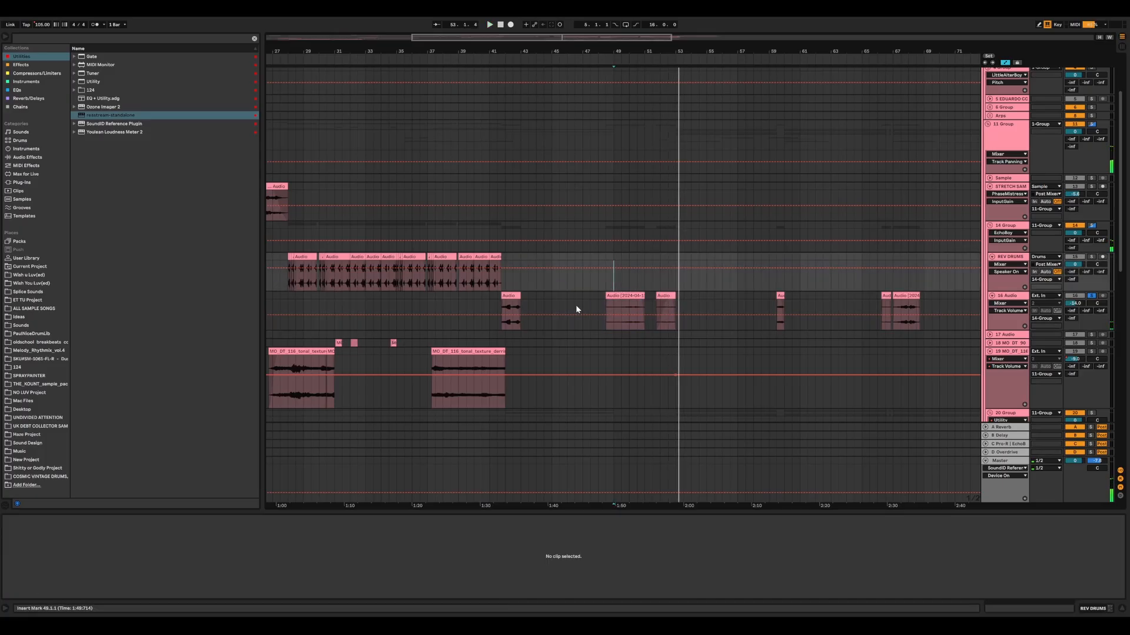
# Play the remaining short clips on the soloed 16 Audio track, from bar 42 through bars 59, 67 and 75.
pyautogui.click(512, 295)
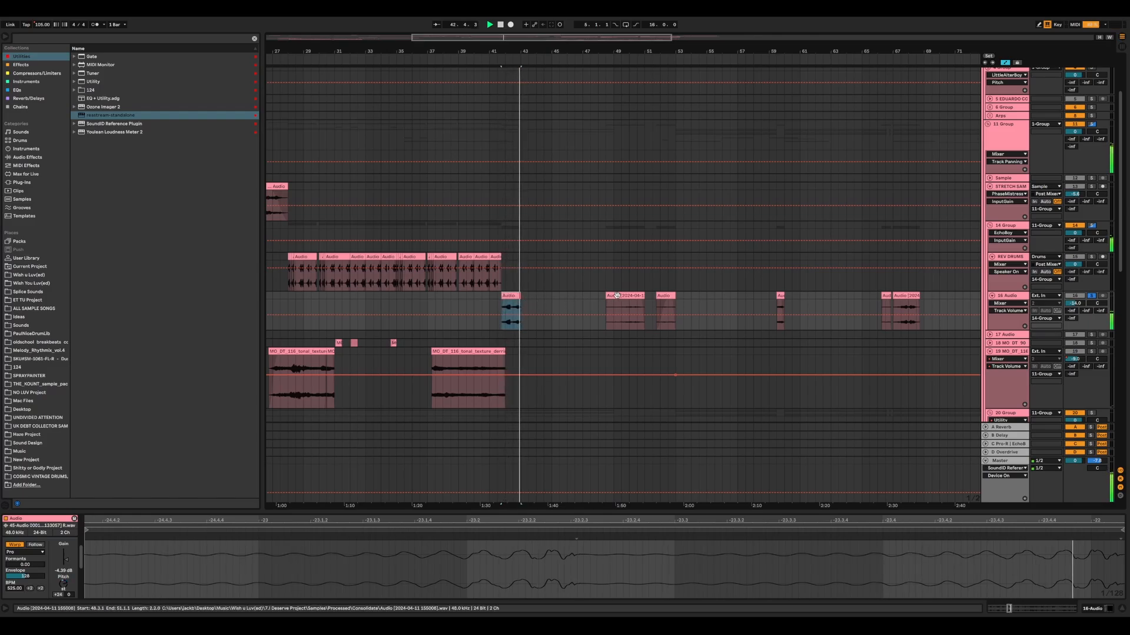
pyautogui.click(779, 296)
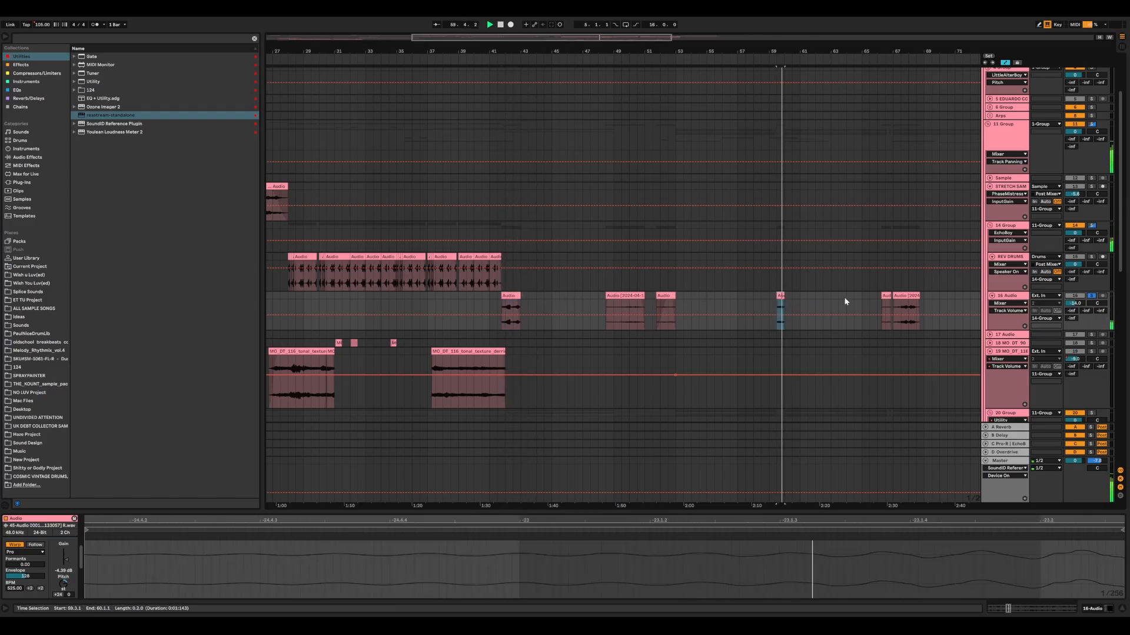
pyautogui.click(902, 305)
pyautogui.click(902, 305)
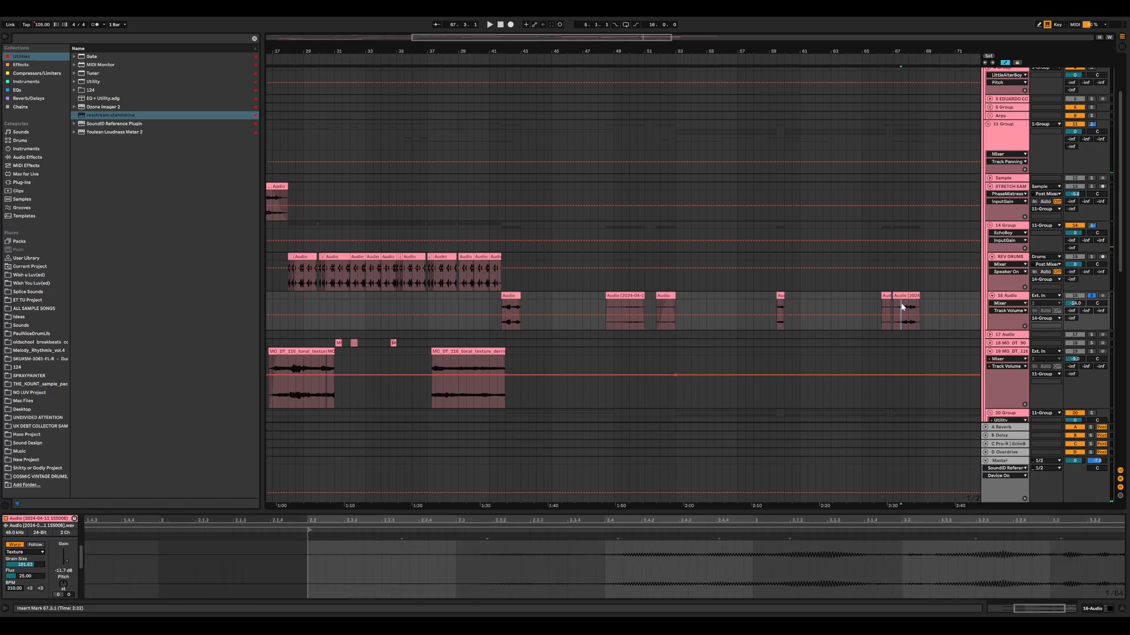
pyautogui.press('space')
pyautogui.moveTo(884, 52)
pyautogui.mouseDown()
pyautogui.moveTo(794, 47)
pyautogui.moveTo(794, 36)
pyautogui.mouseUp()
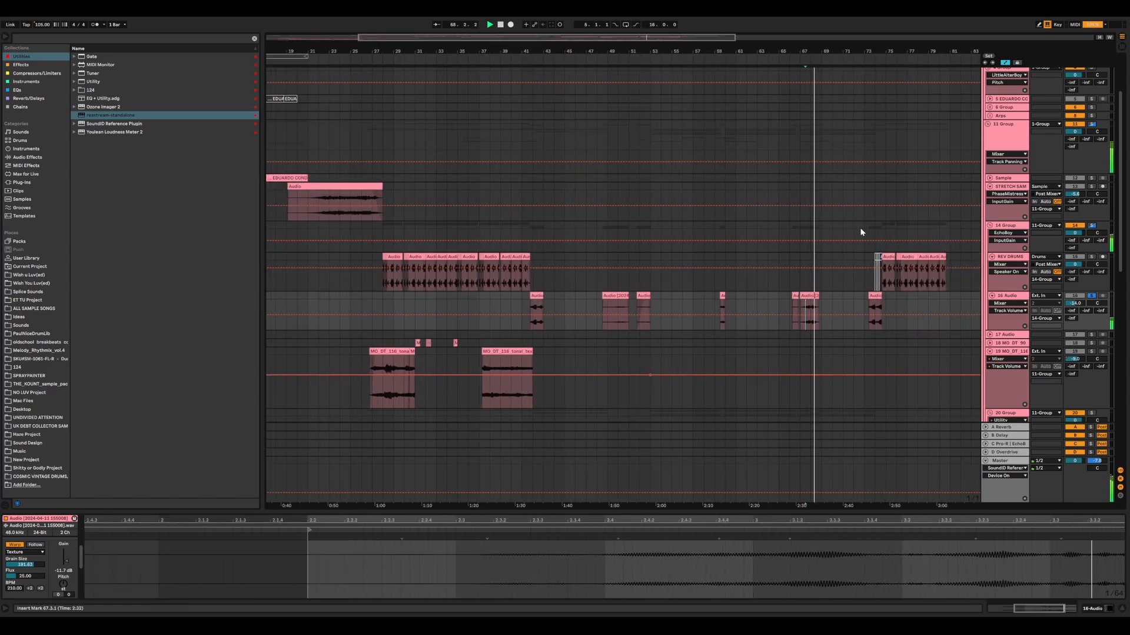
pyautogui.click(880, 297)
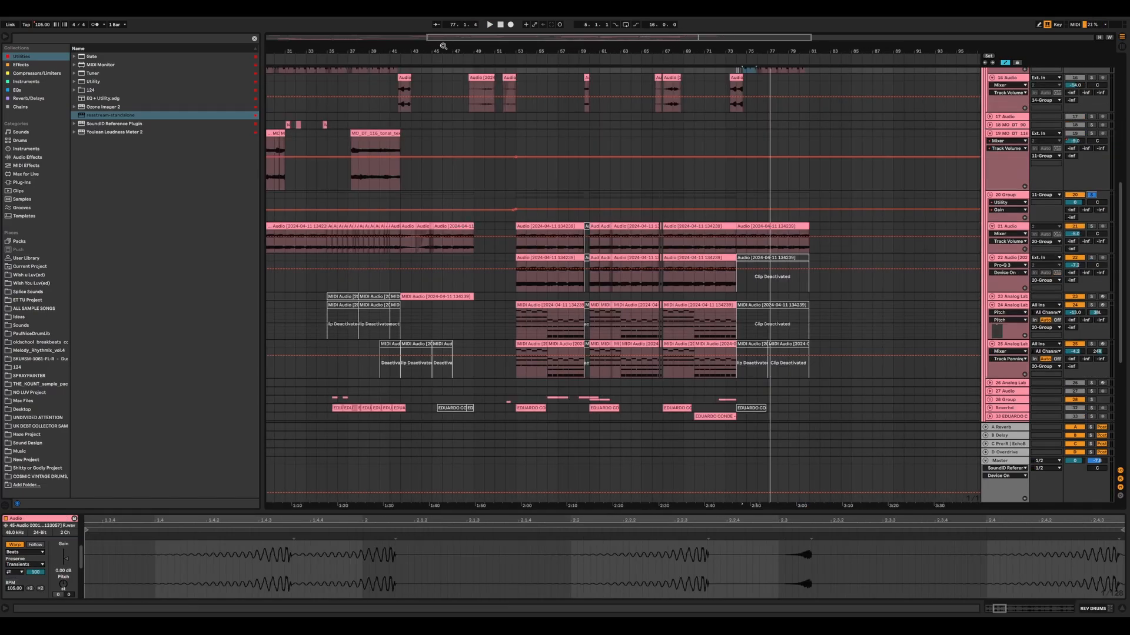
# Play 20 Group from 41.1.1 and show the Master track's device chain.
pyautogui.moveTo(443, 46); pyautogui.dragTo(546, 30)
pyautogui.click(416, 194)
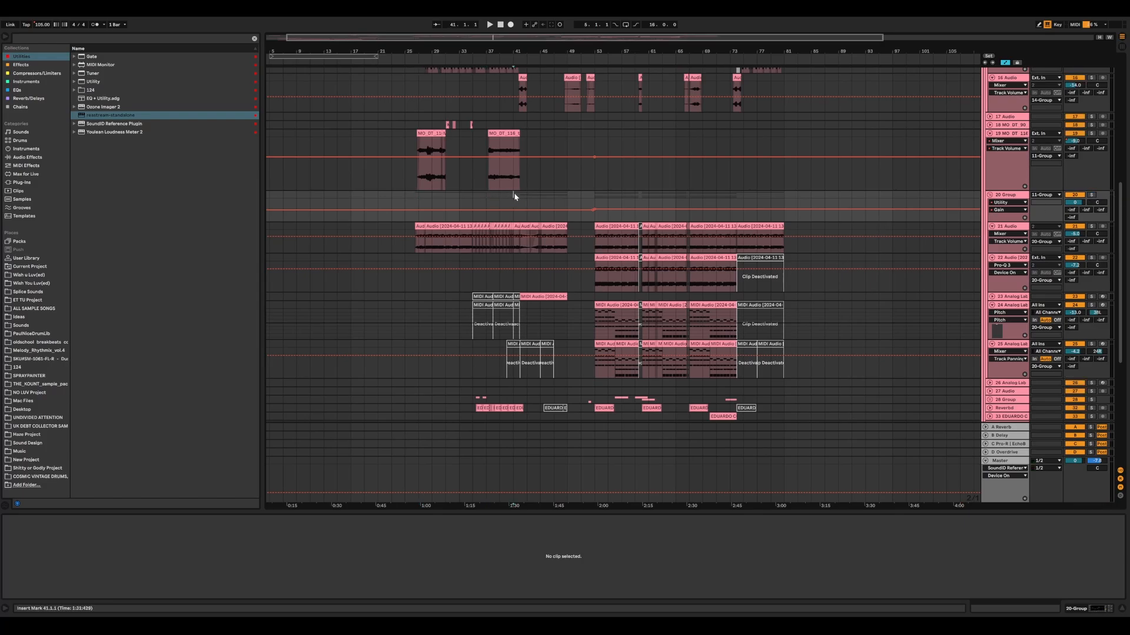
pyautogui.press('space')
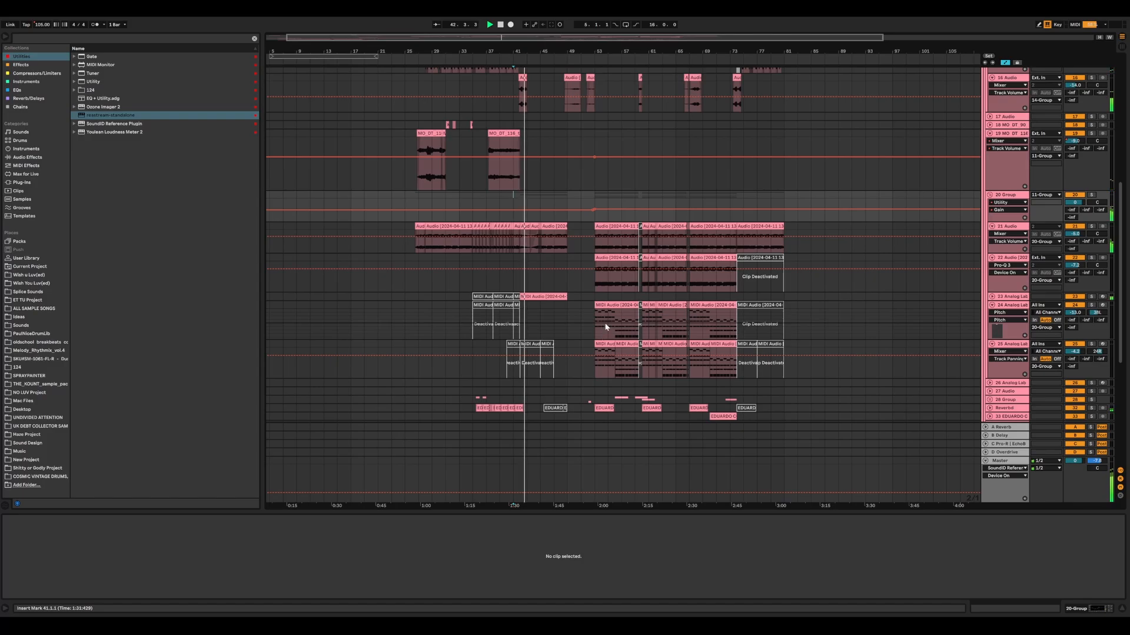
pyautogui.press('space')
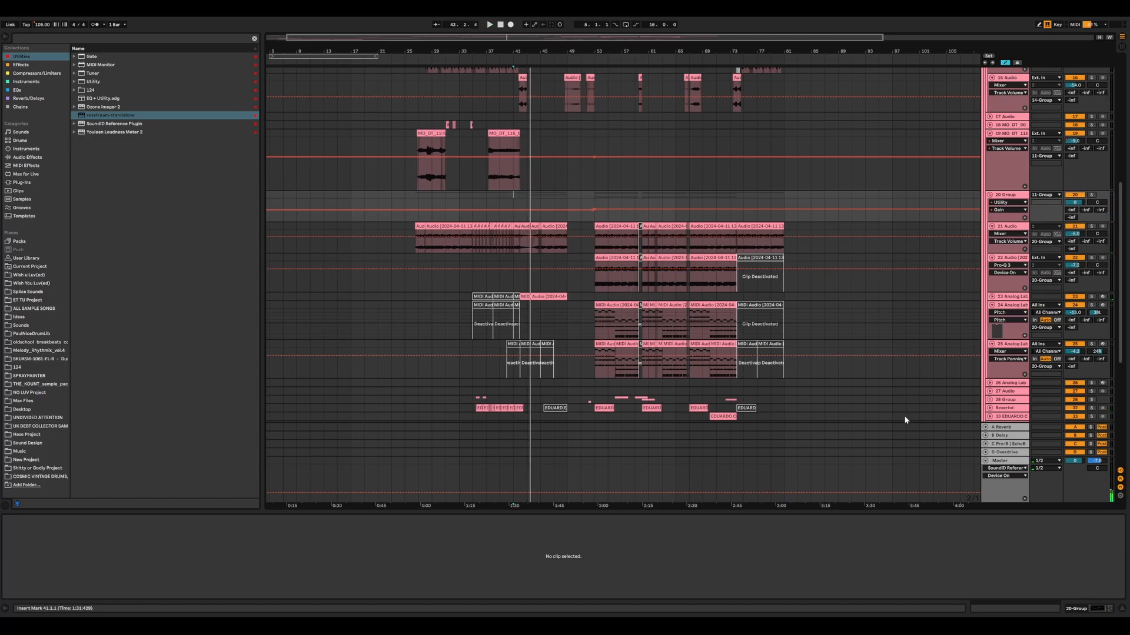
pyautogui.click(1020, 463)
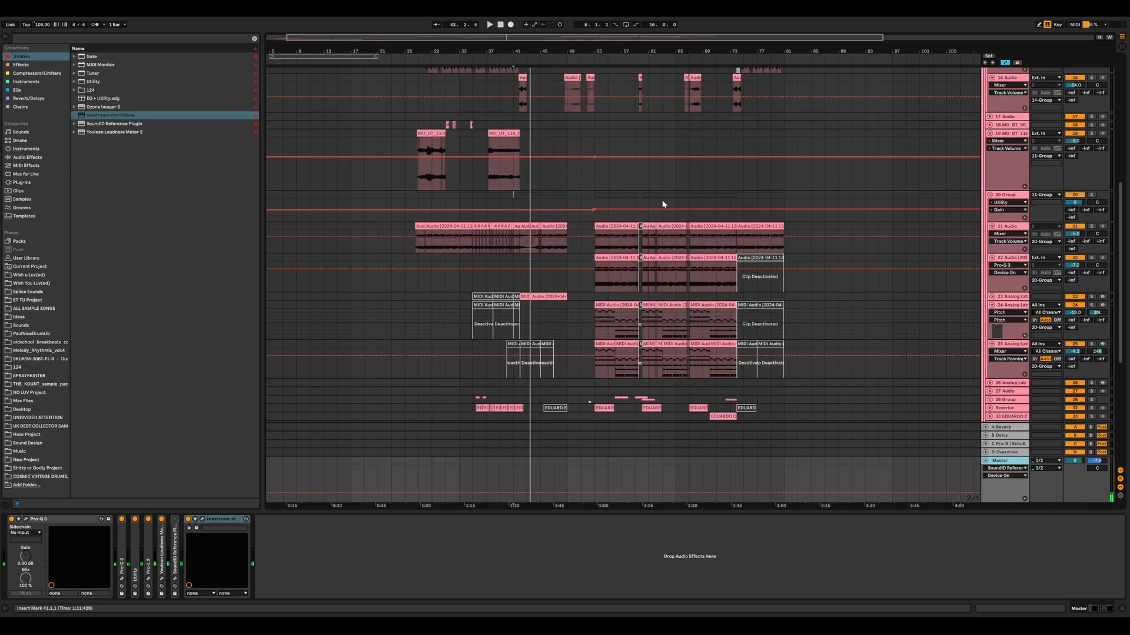